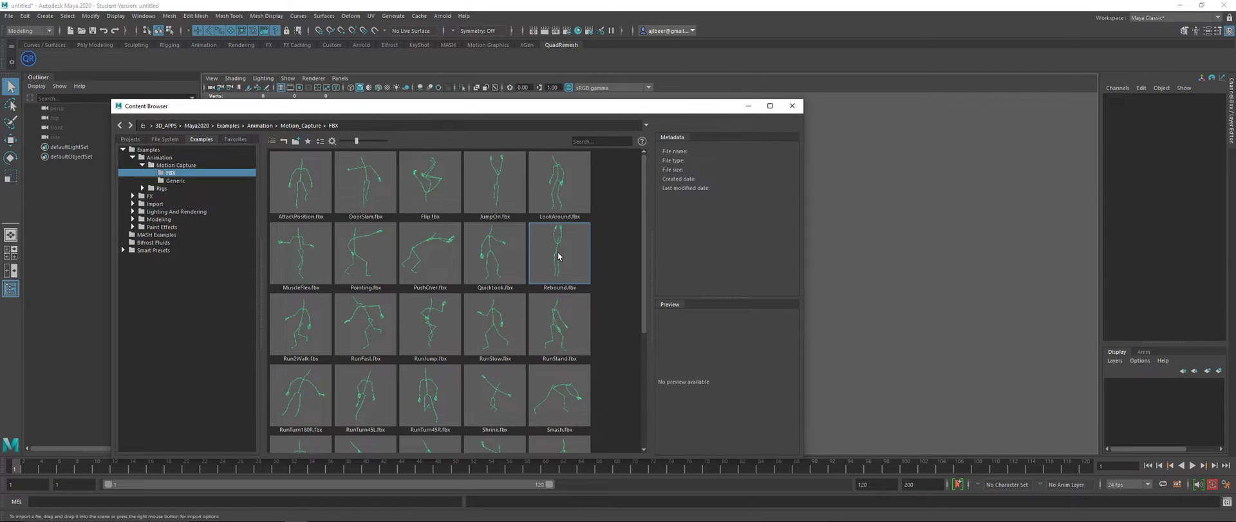
Import the Rebound.fbx motion capture example, close the Content Browser, and preview its animation from the first frame
click(572, 257)
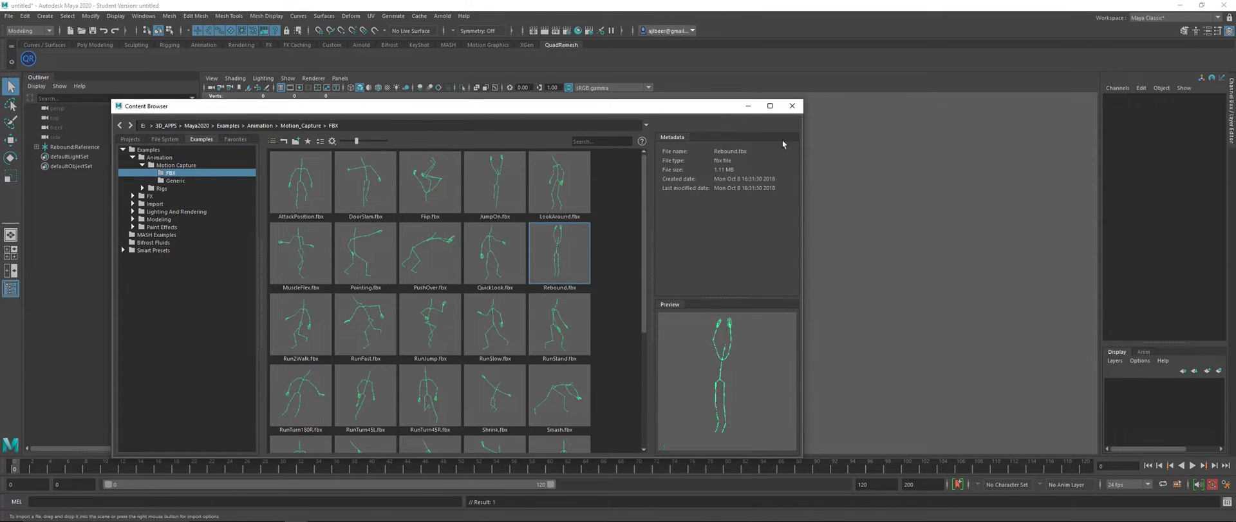
click(792, 105)
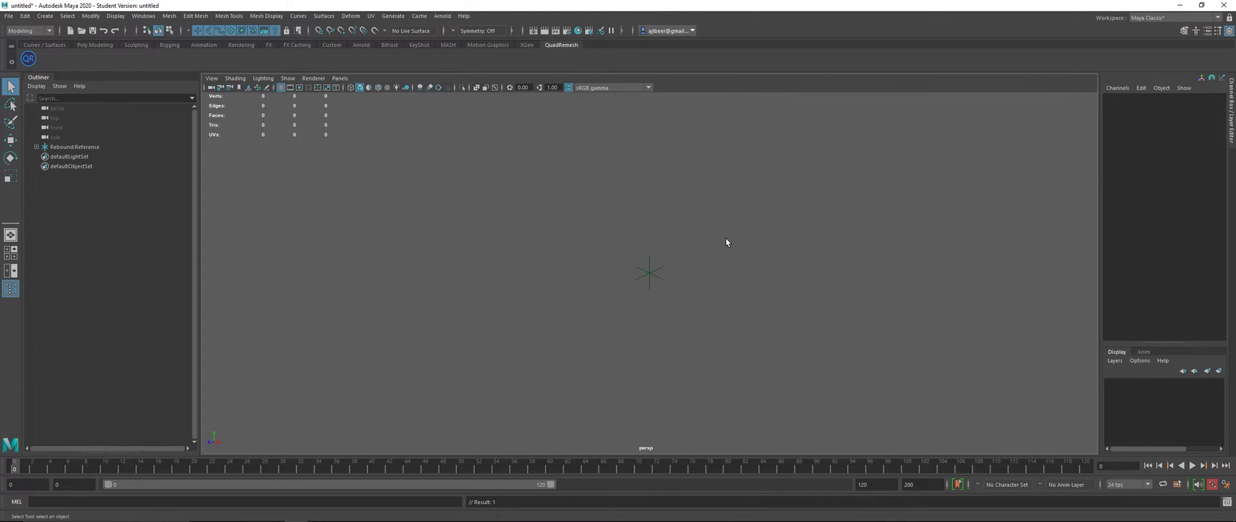
scroll(671, 268, down, 10)
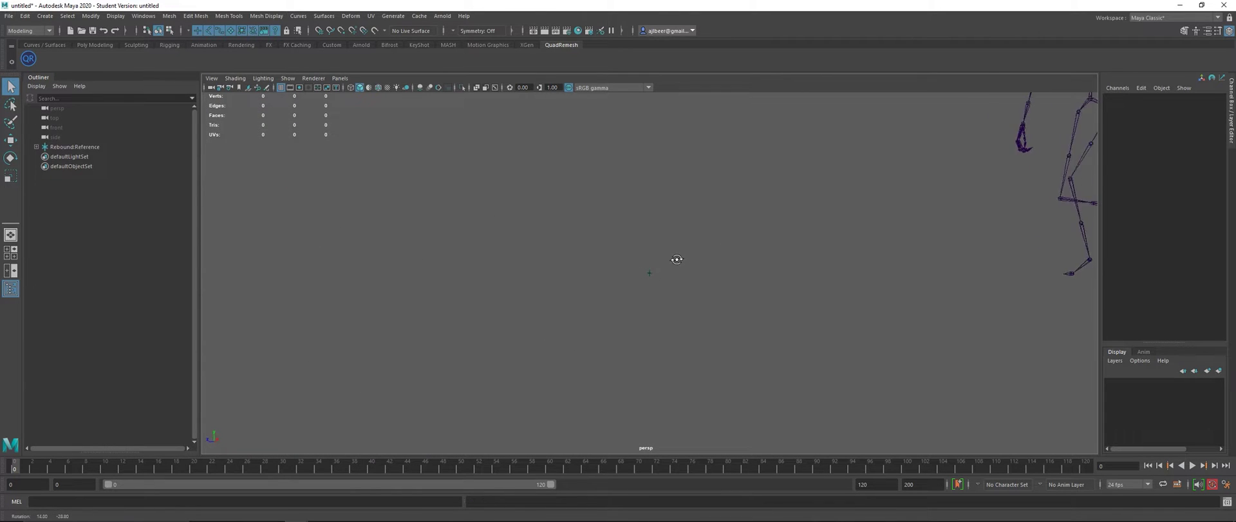
scroll(671, 256, down, 5)
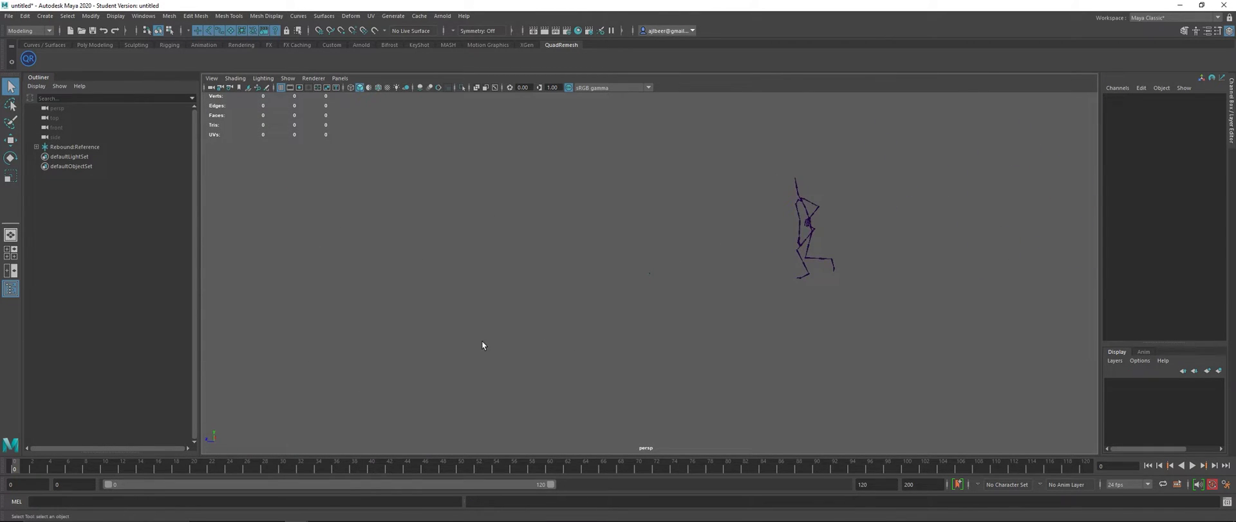
key(alt+v)
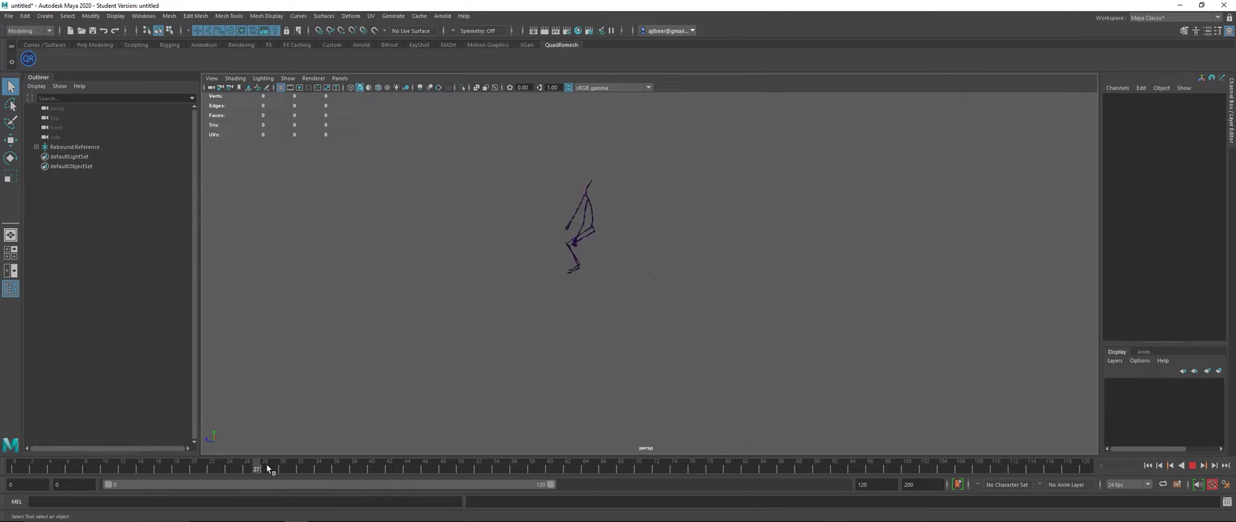
drag(428, 463, 386, 493)
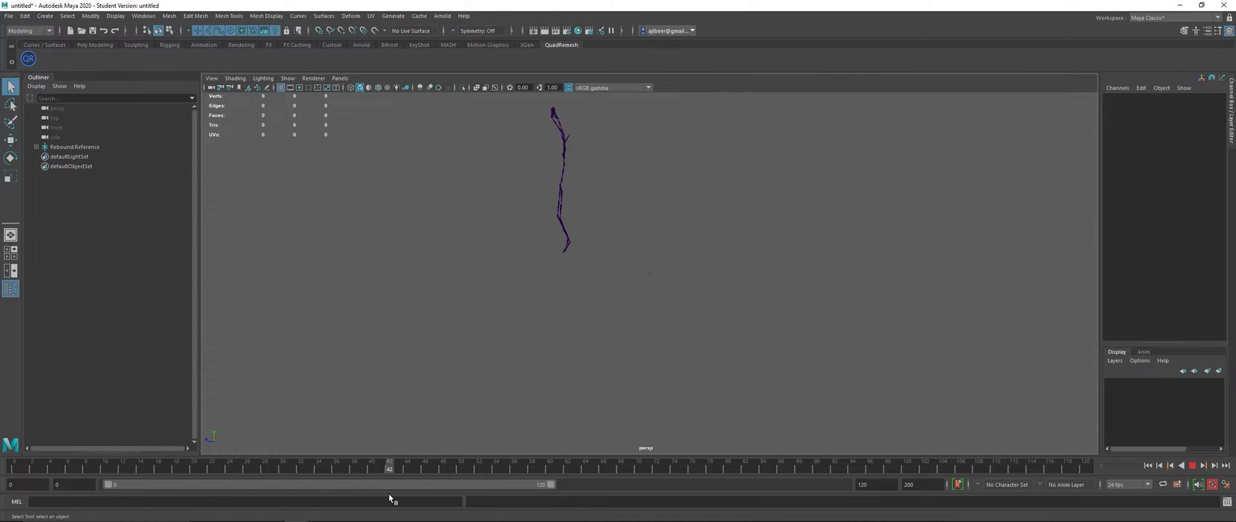
click(1148, 465)
Set the animation end time to 120 frames
click(899, 487)
text(12)
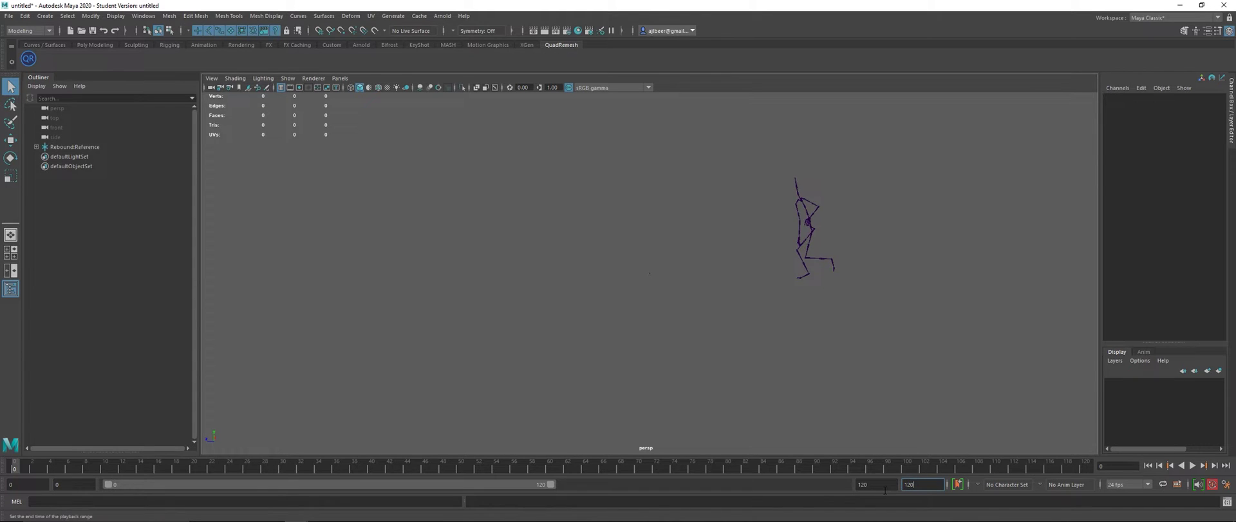
text(0)
key(Return)
Select all joints of the motion capture skeleton by type
alt+drag(822, 345, 823, 302)
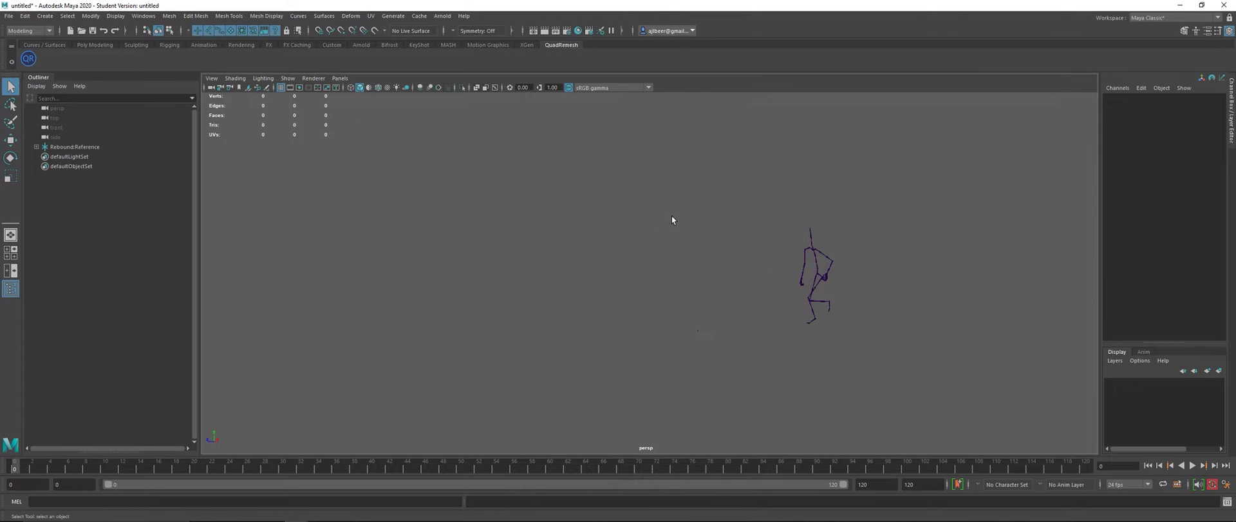
click(69, 16)
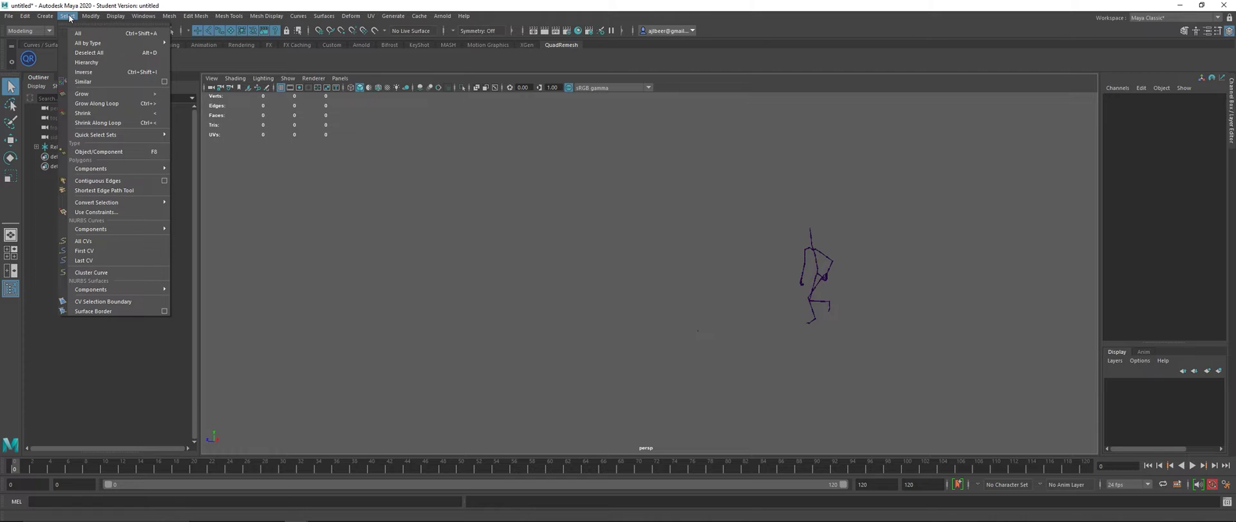
mouse_move(93, 43)
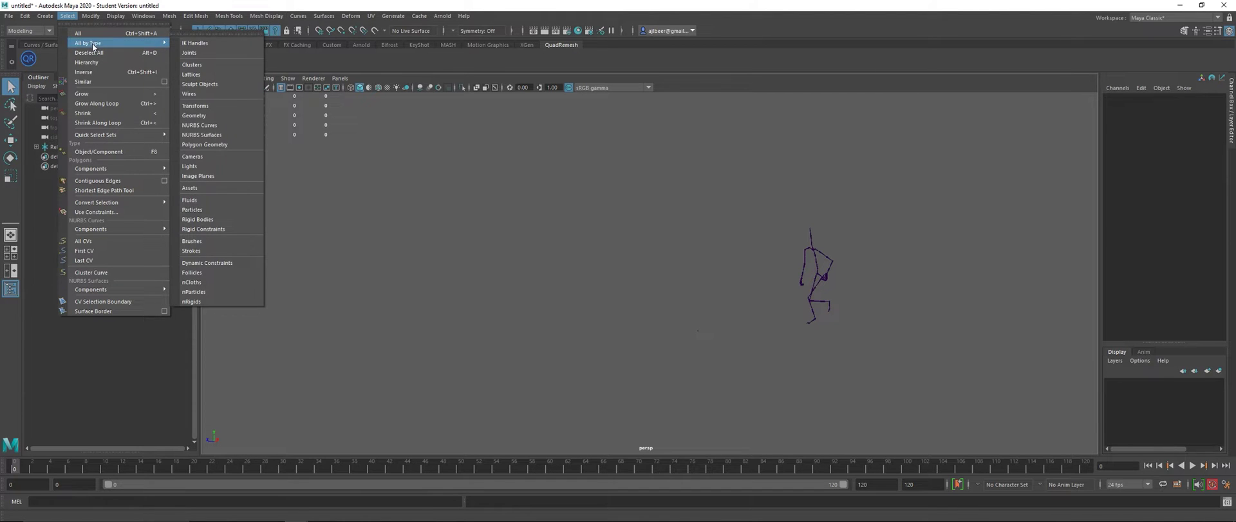
click(208, 52)
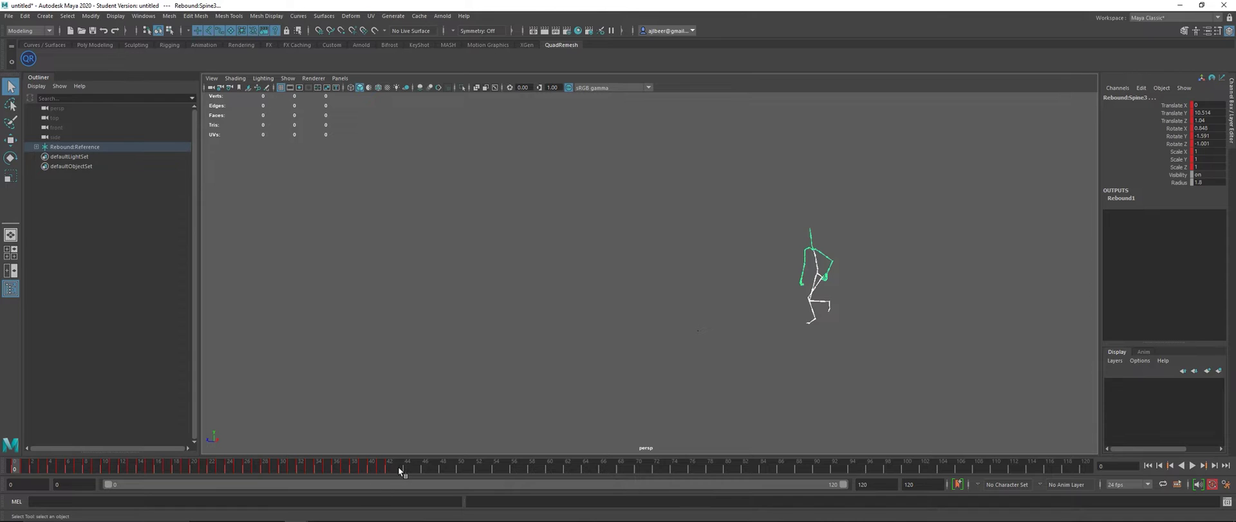
Shift all joint keyframes 10 frames so the motion starts at frame 10, and scrub the opening frames to check it
shift+drag(393, 469, 13, 470)
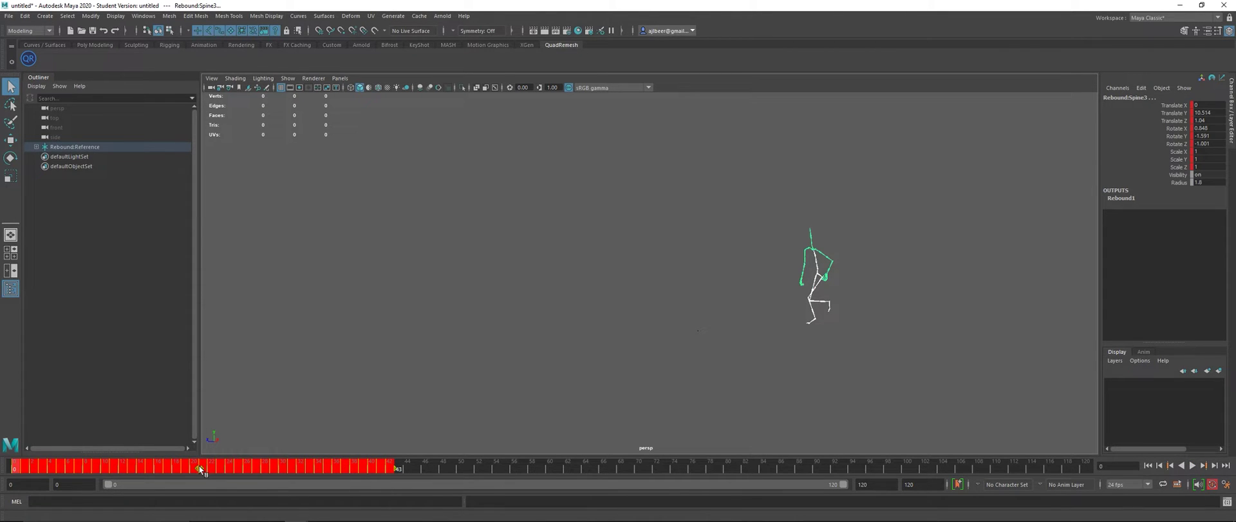
drag(201, 470, 293, 472)
click(593, 472)
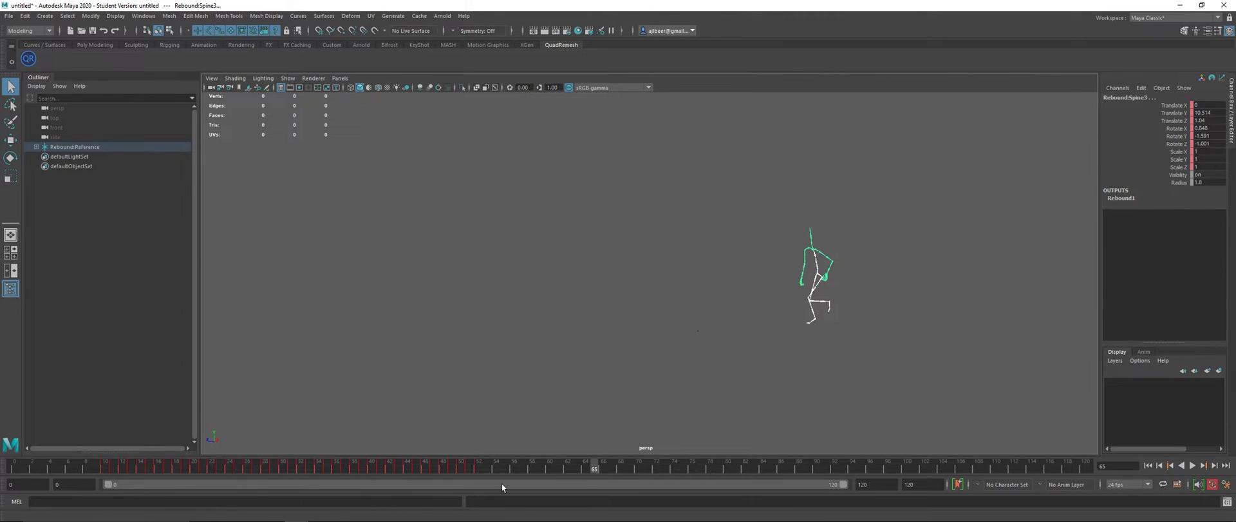
click(14, 466)
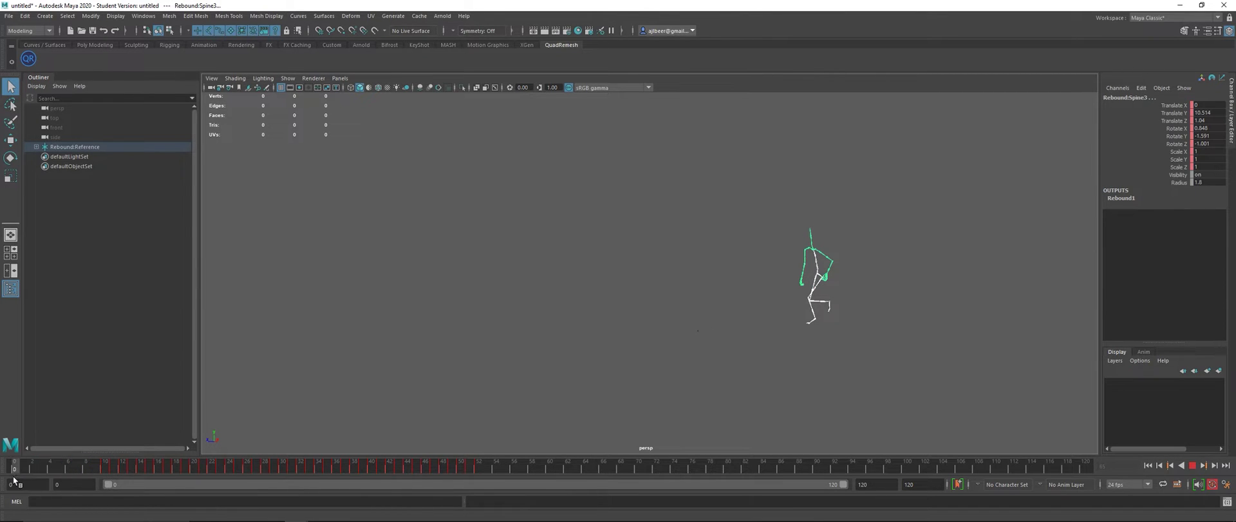
key(alt+v)
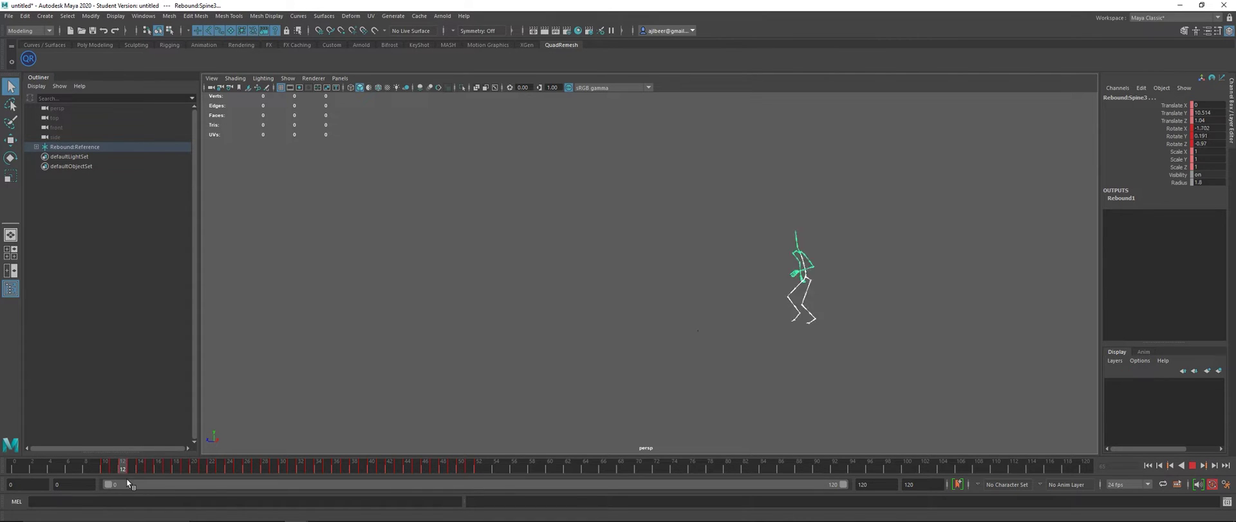
click(14, 467)
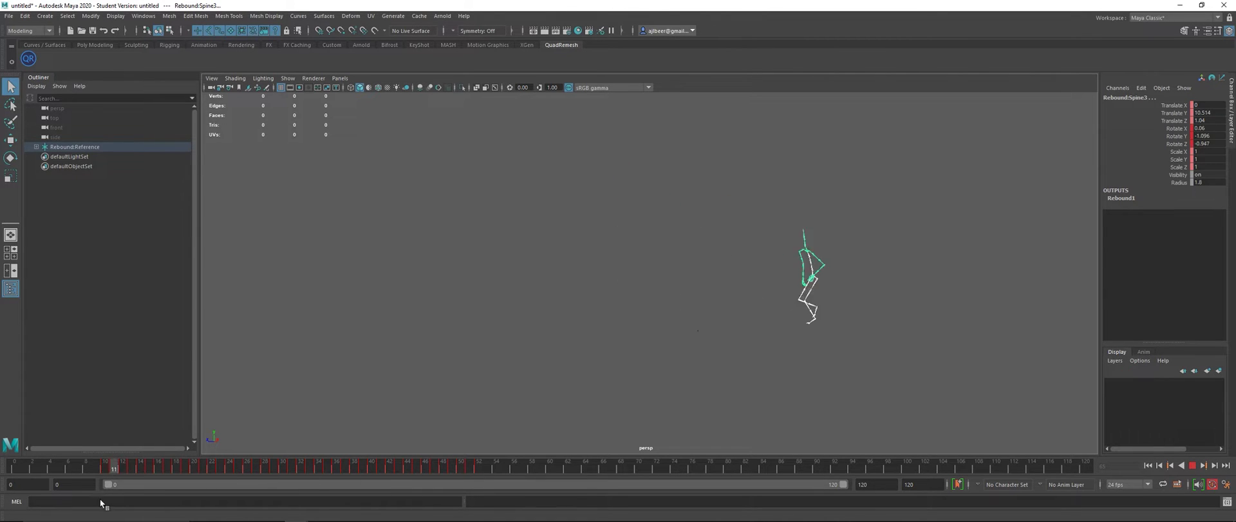
At frame 1, set Rotate X, Y and Z of all selected joints to 0
click(23, 466)
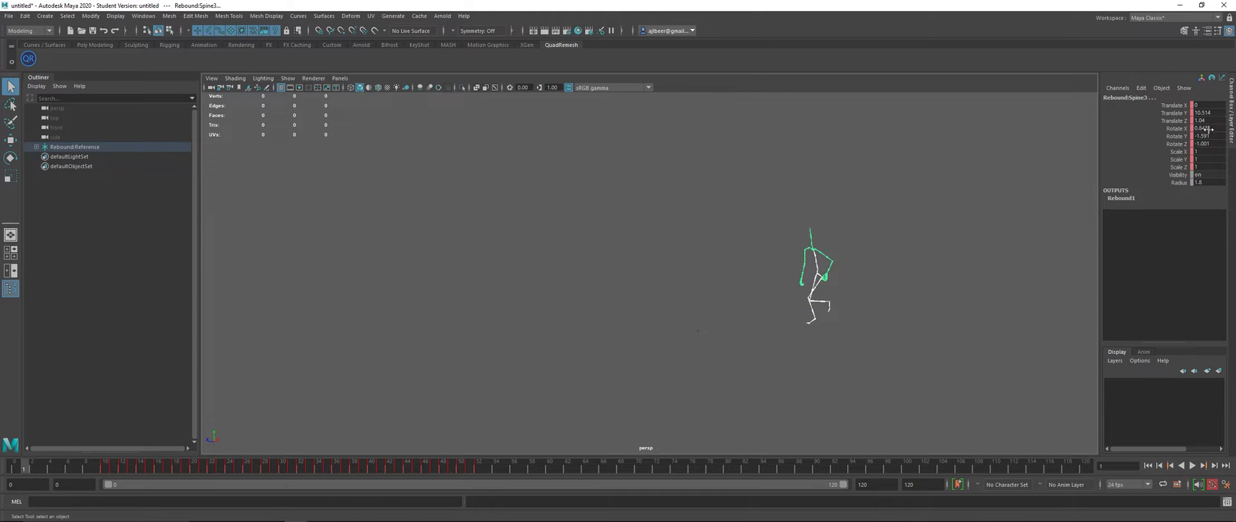
drag(1205, 128, 1211, 146)
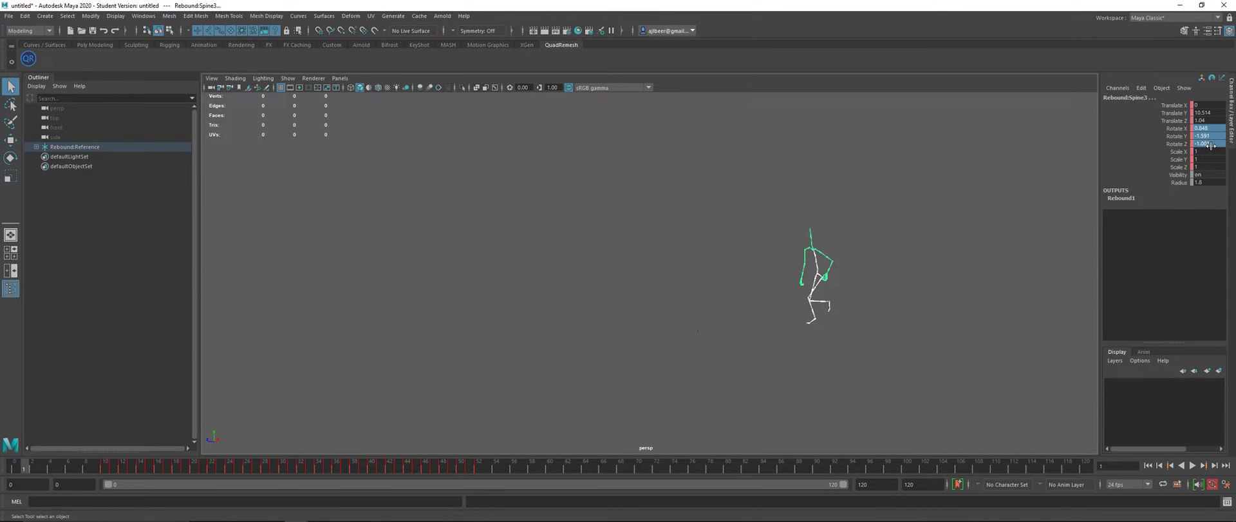
click(1212, 144)
text(0)
key(Return)
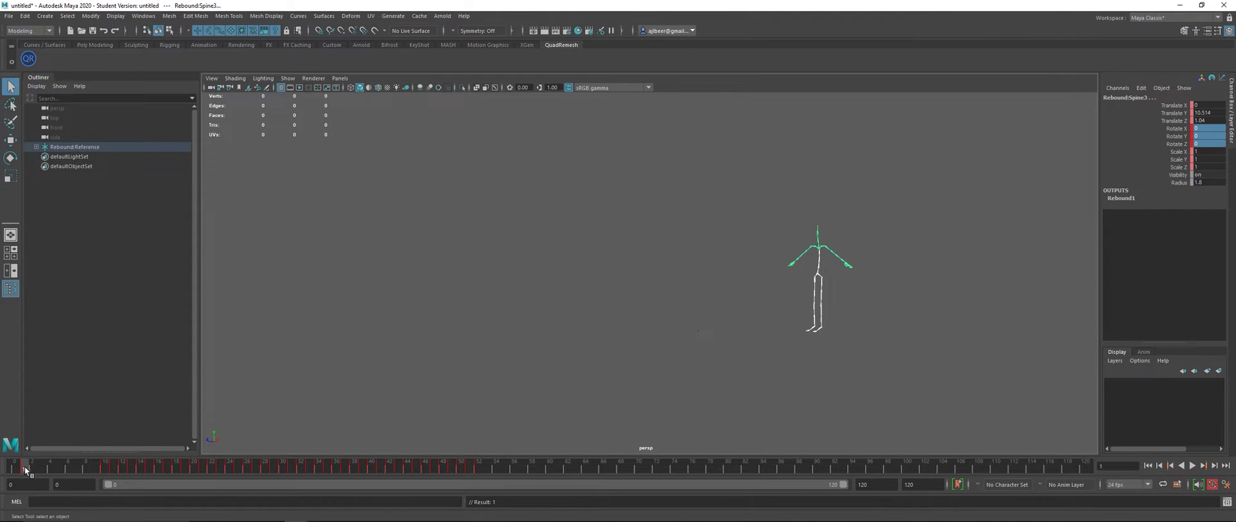
Set a key on all selected joints for the neutral pose at frame 1 and clear the selection
mouse_move(37, 468)
mouse_down()
mouse_move(108, 470)
mouse_move(25, 464)
mouse_move(495, 464)
mouse_move(14, 467)
mouse_up()
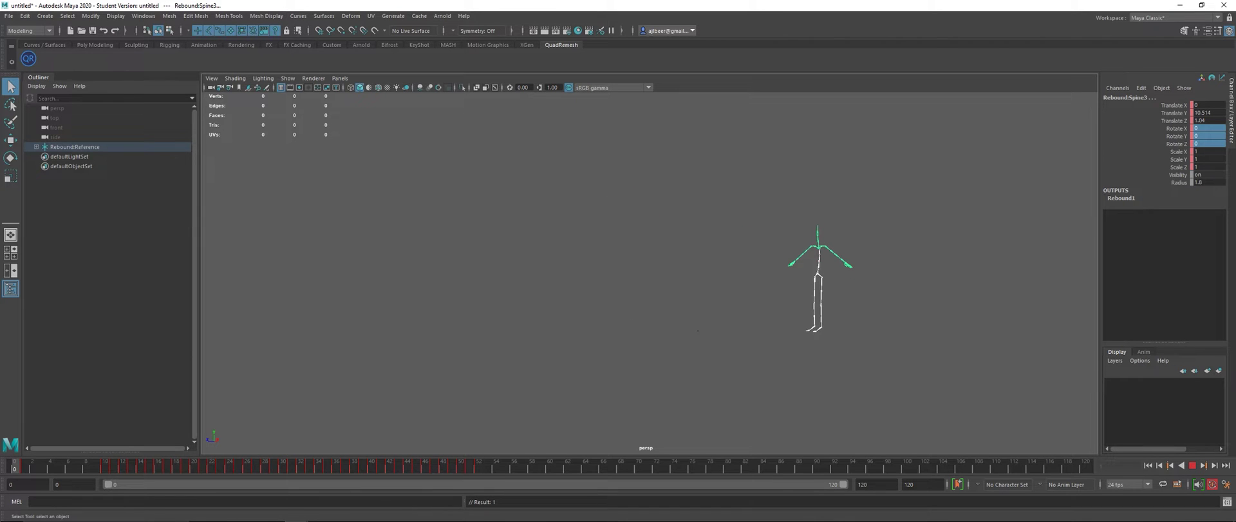
click(25, 468)
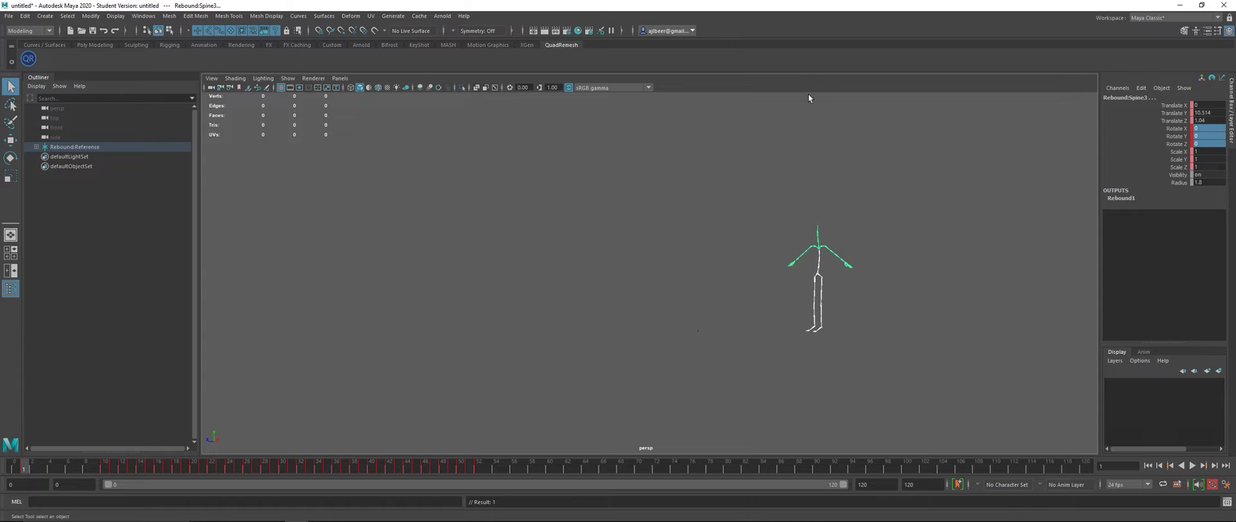
key(s)
click(709, 288)
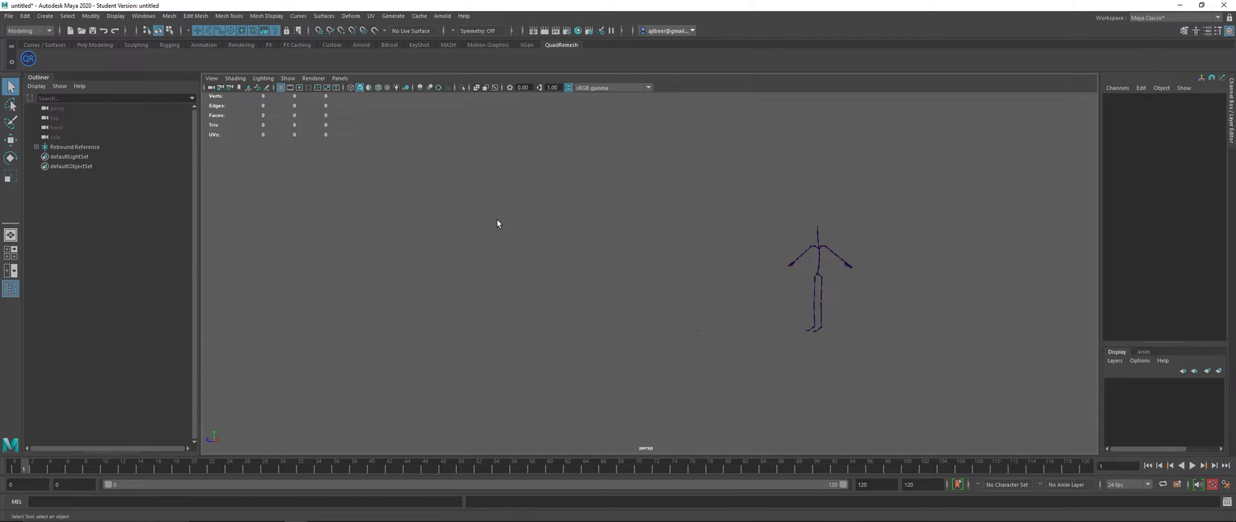
Create a polygon disc at the origin and scale it to about 163.5 in X and 279 in Y and Z as a ground
key(space)
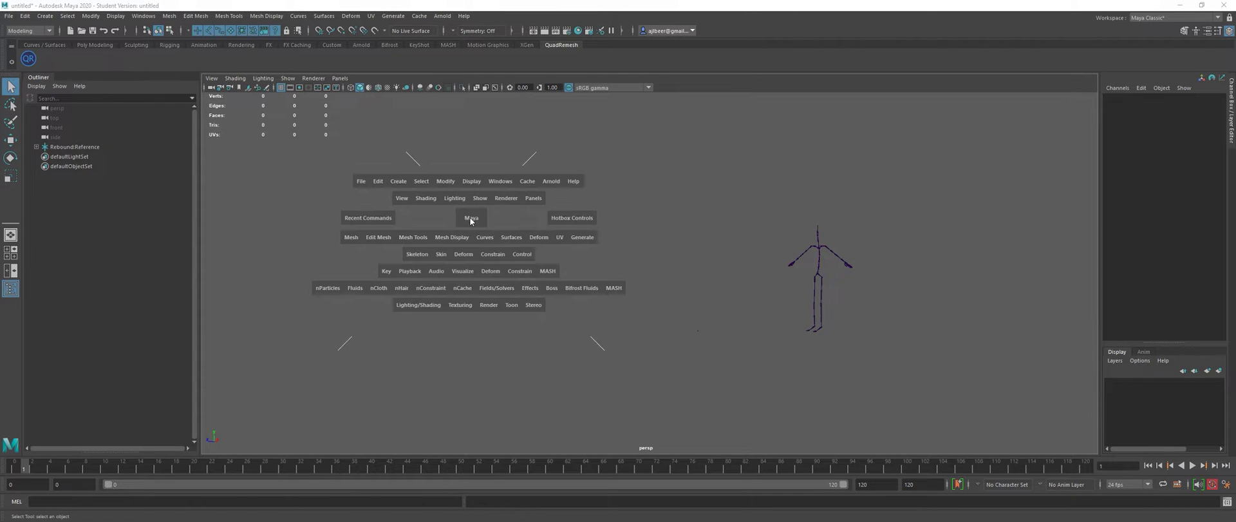
click(398, 183)
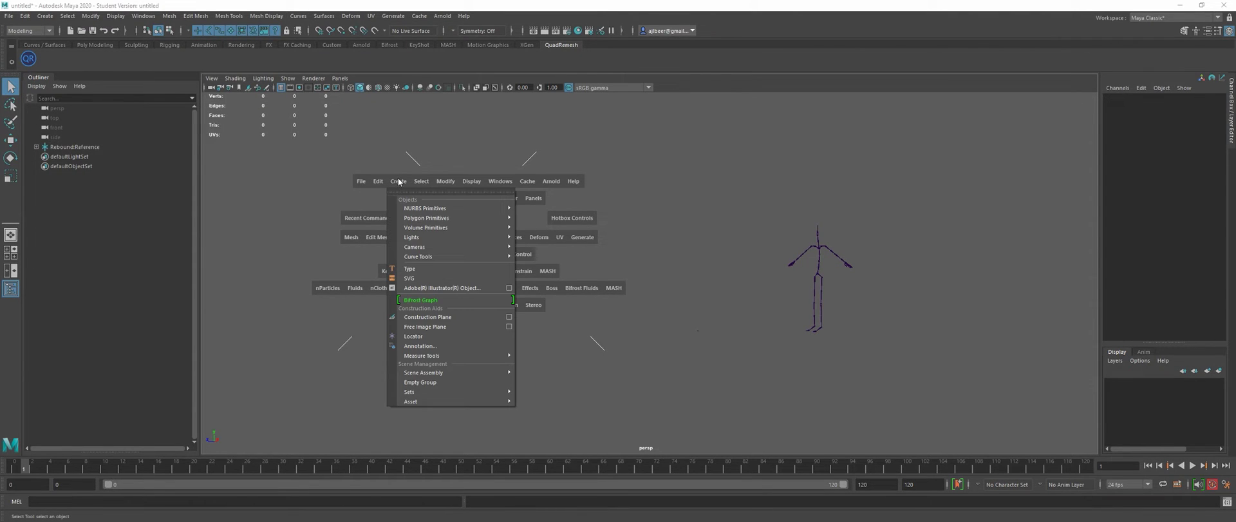
mouse_move(430, 222)
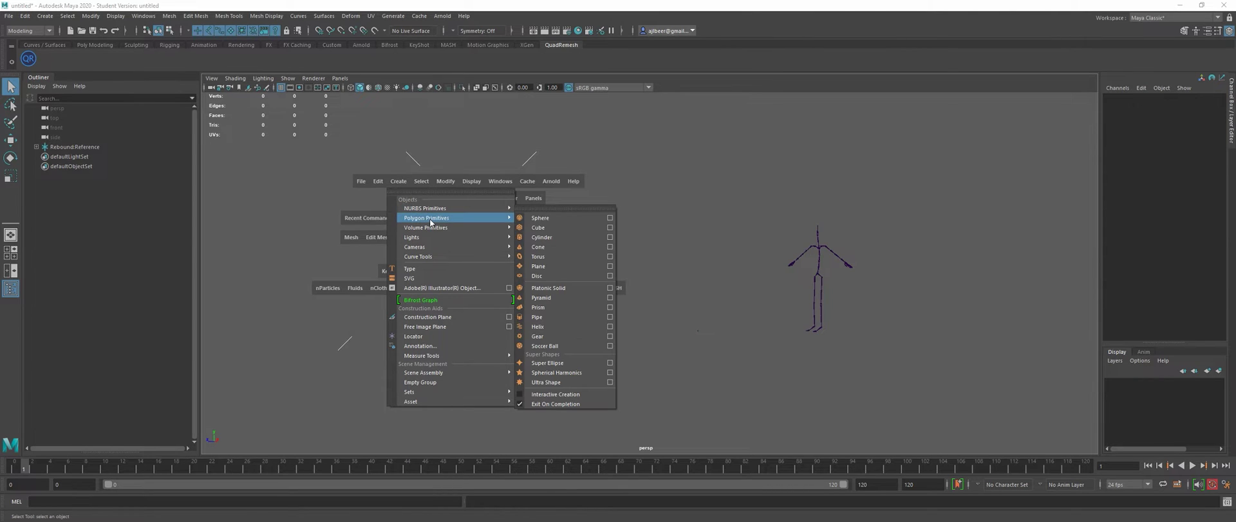
click(554, 276)
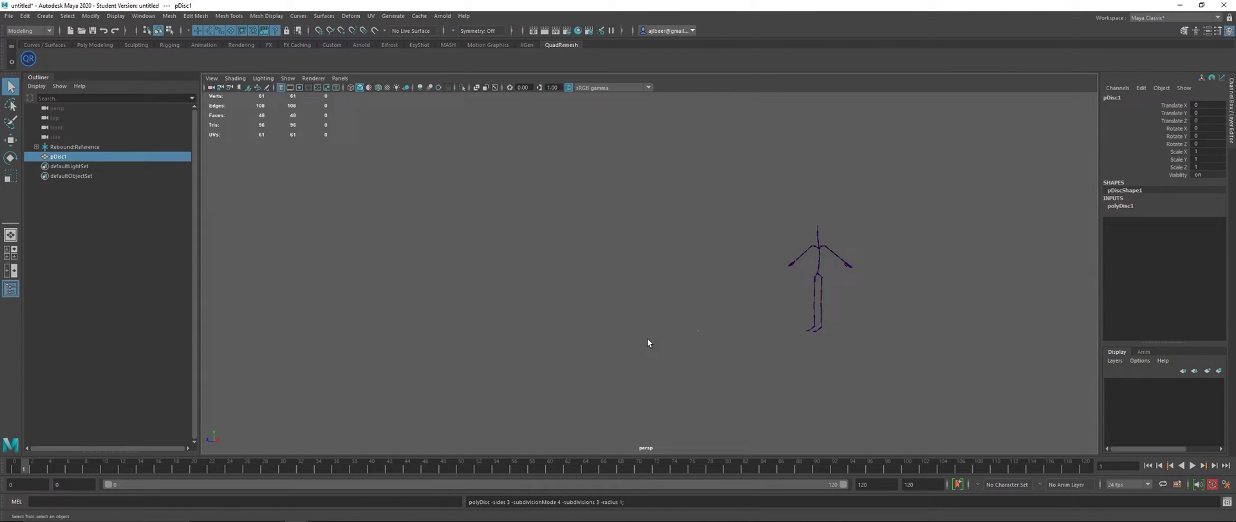
key(r)
mouse_move(704, 333)
mouse_down()
mouse_move(949, 309)
mouse_move(907, 347)
mouse_up()
mouse_move(718, 316)
mouse_down()
mouse_move(703, 311)
mouse_move(740, 312)
mouse_move(720, 310)
mouse_up()
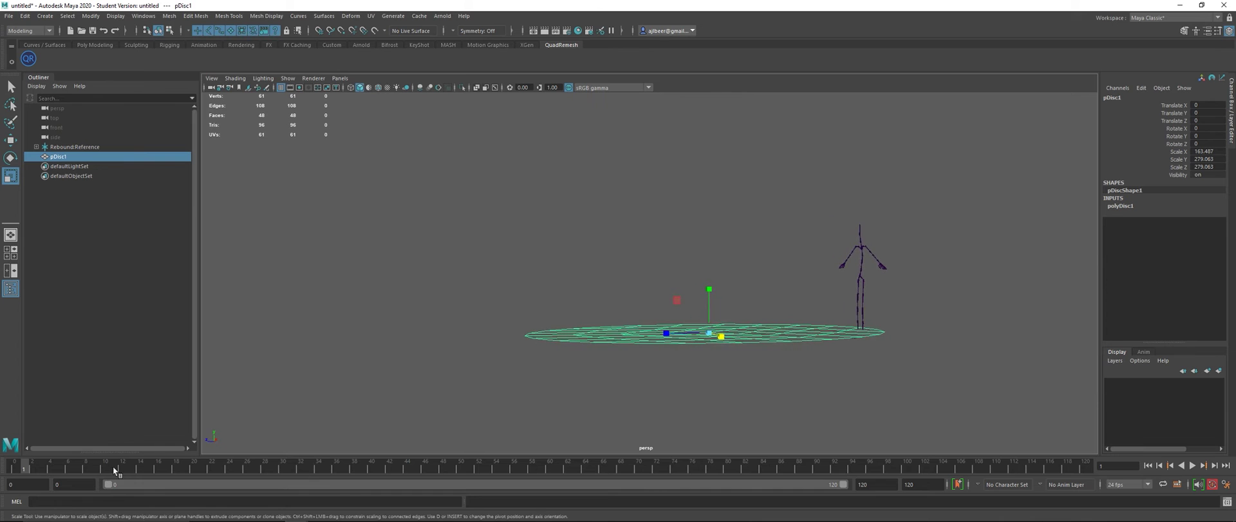
Play and scrub the animation back to frame 0 to check how the skeleton stands on the ground disc
key(alt+v)
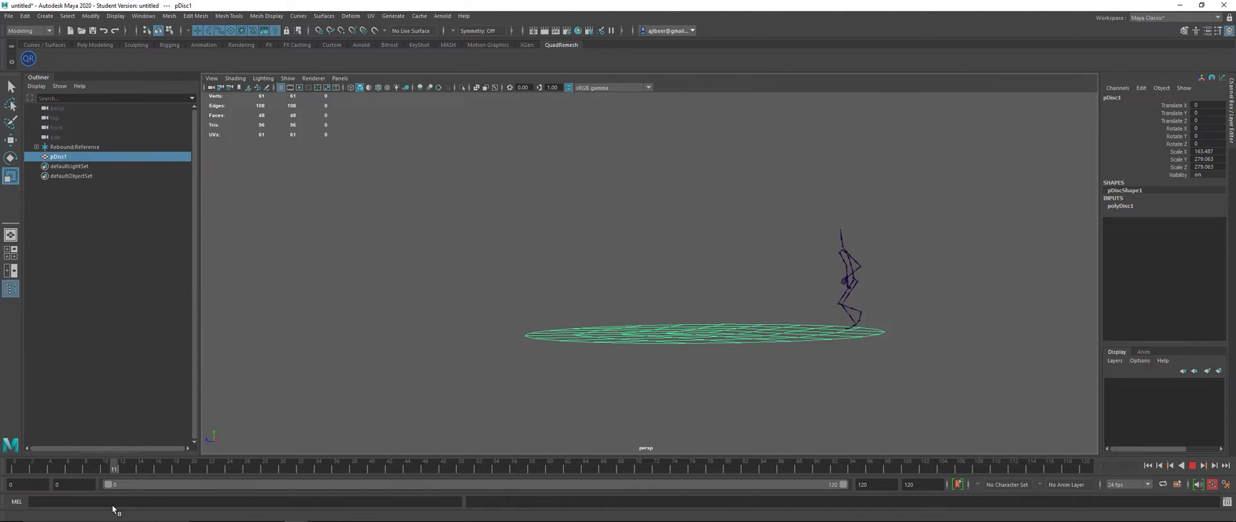
key(alt+v)
alt+drag(660, 287, 677, 301)
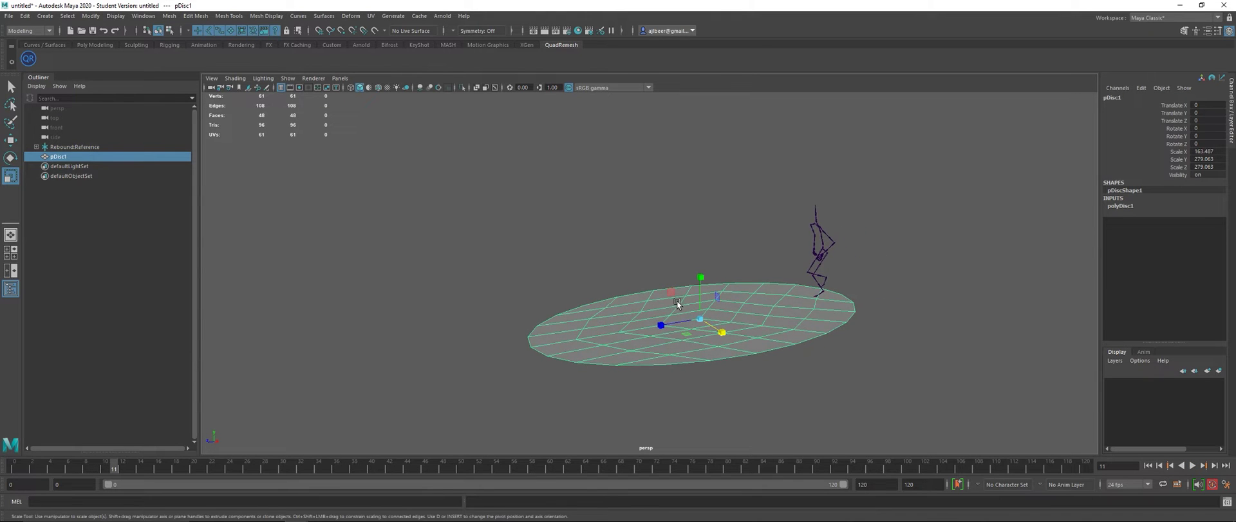
click(106, 465)
drag(106, 465, 14, 464)
At frame 1, raise the skeleton's Hips joint to a Translate Y of about 100.9 and clear the selection
mouse_move(635, 283)
alt+mouse_down()
mouse_move(652, 291)
mouse_move(626, 312)
mouse_move(638, 296)
alt+mouse_up()
alt+right_drag(638, 296, 888, 270)
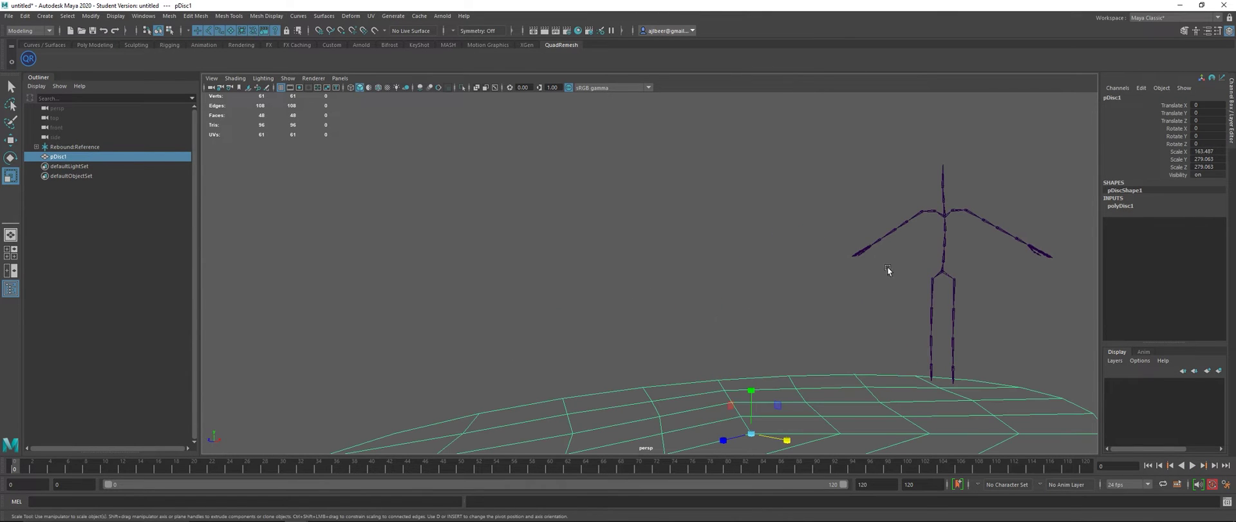
click(945, 271)
click(30, 461)
alt+middle_drag(773, 303, 571, 277)
key(w)
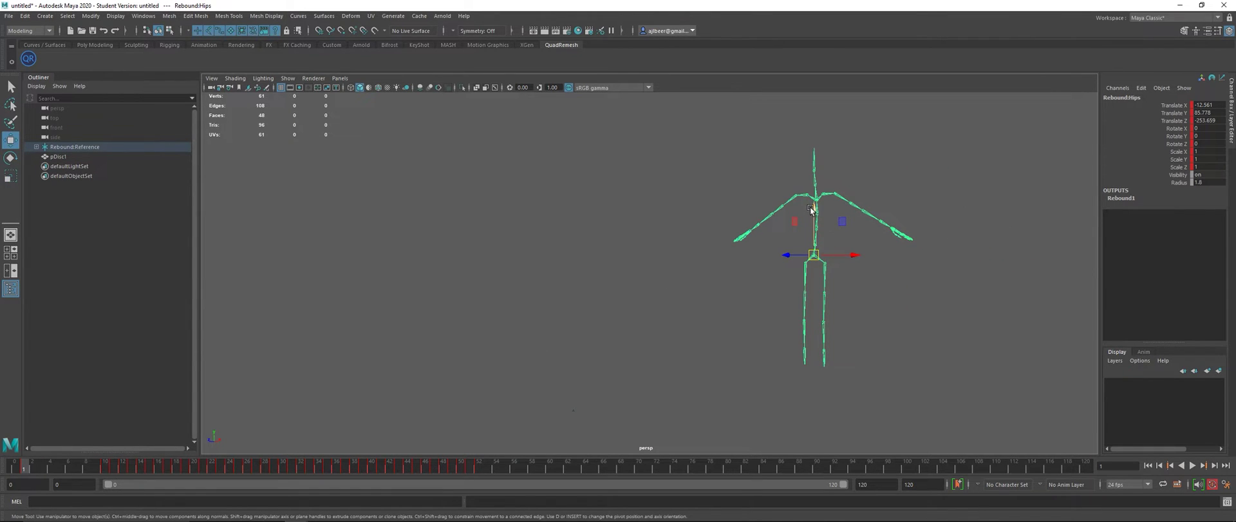
drag(815, 212, 826, 191)
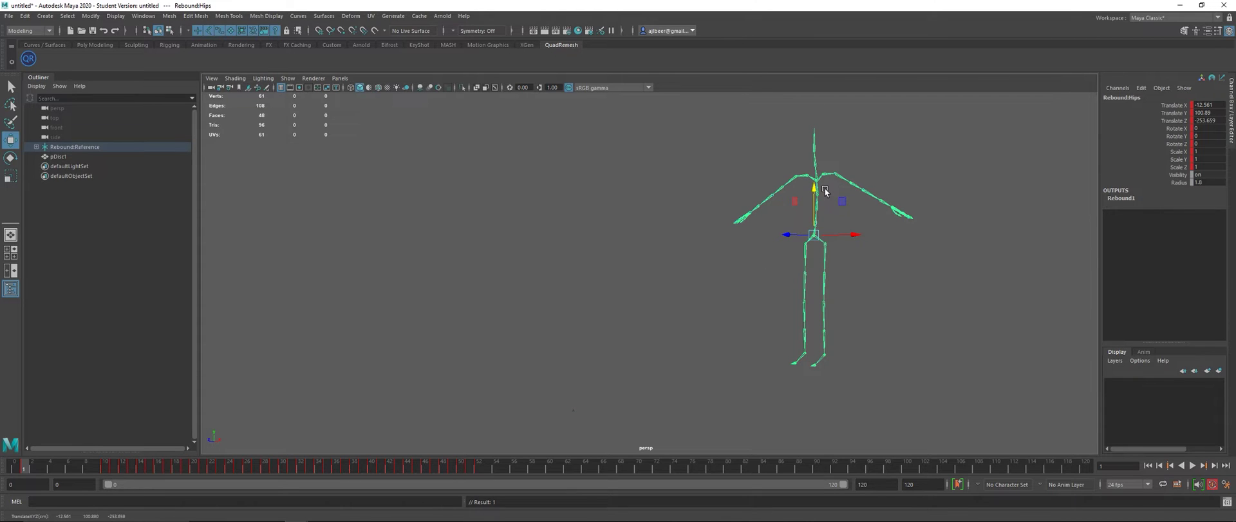
click(674, 272)
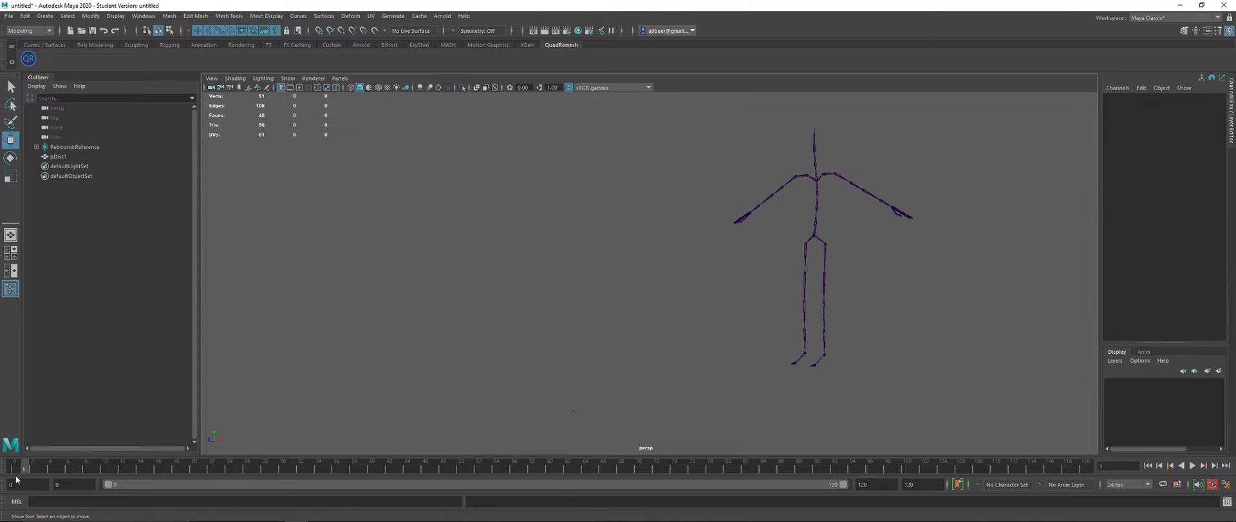
Play the animation, return to frame 0 and check the raised skeleton's feet against the ground disc
key(alt+v)
drag(338, 458, 2, 511)
alt+drag(472, 307, 527, 323)
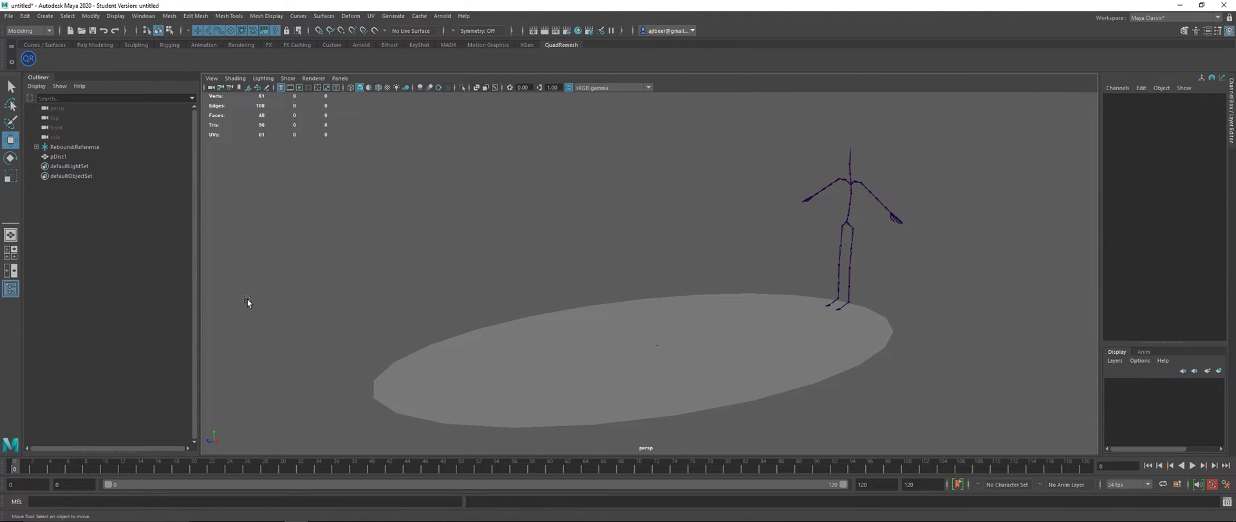
Rename the polygon disc as ground_PLY
click(58, 156)
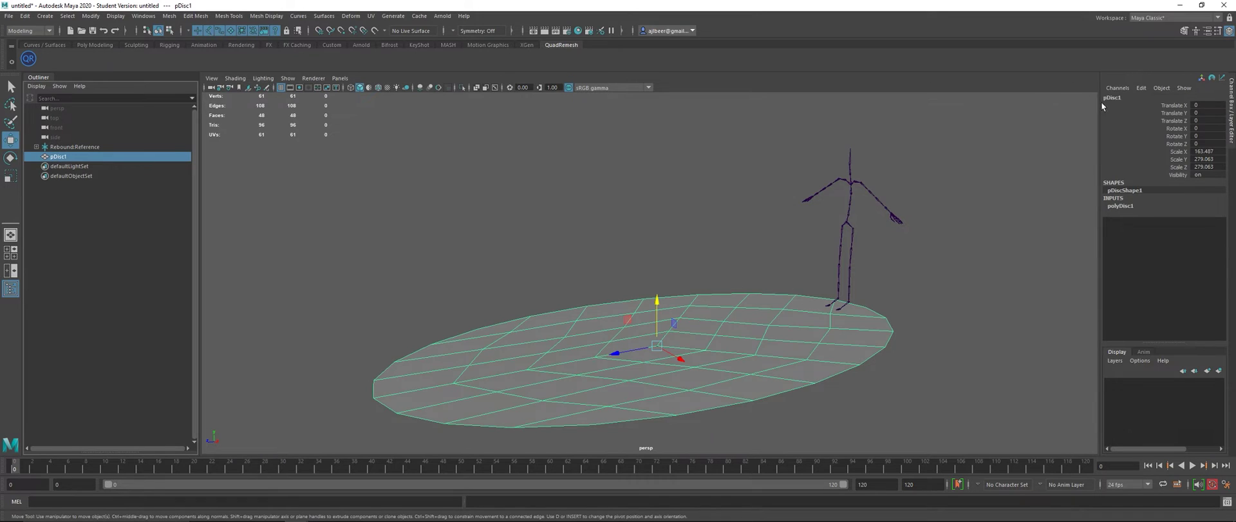
double_click(1122, 98)
text(ground_PLY)
key(Return)
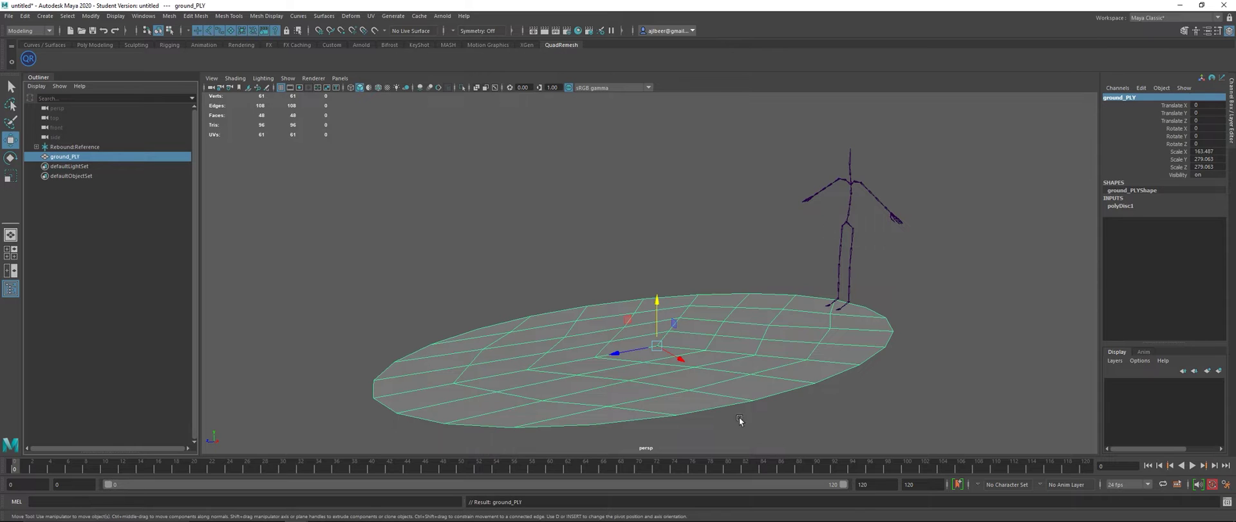
Freeze the transformations of ground_PLY and delete its construction history
click(97, 16)
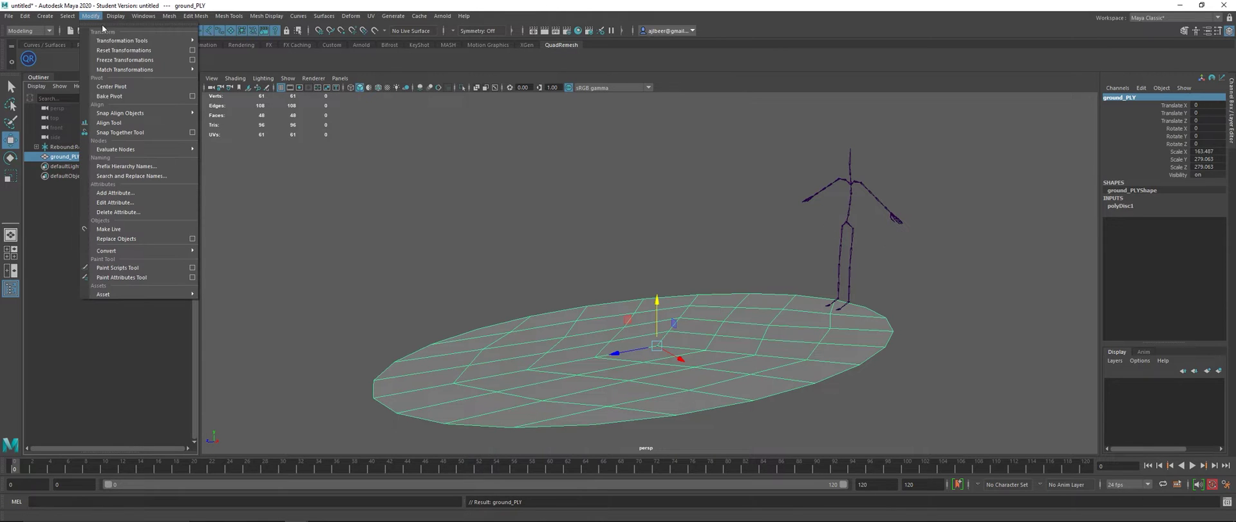
click(122, 60)
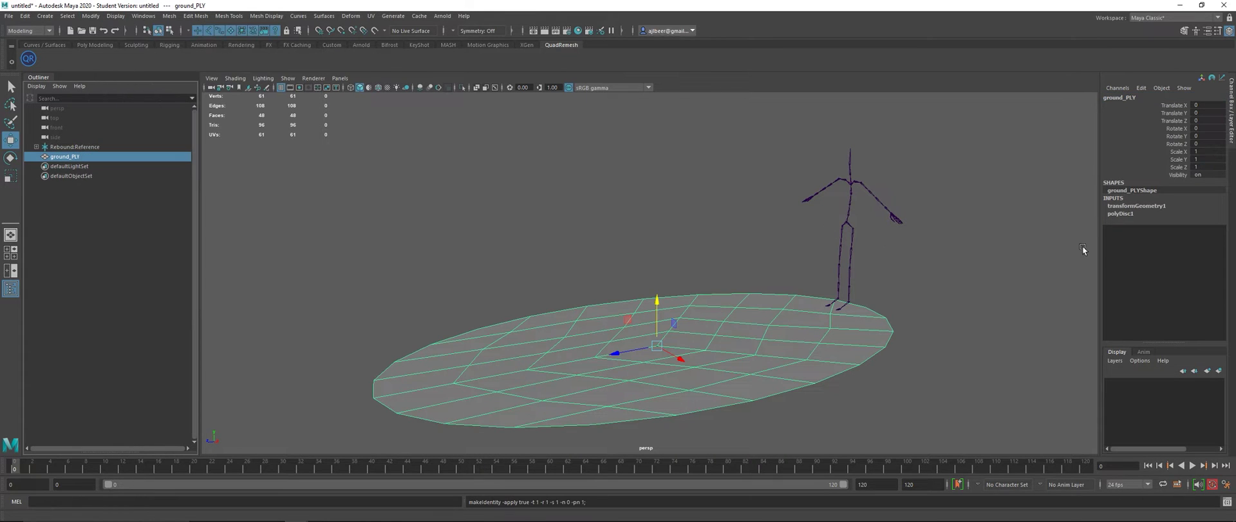
click(24, 16)
mouse_move(64, 130)
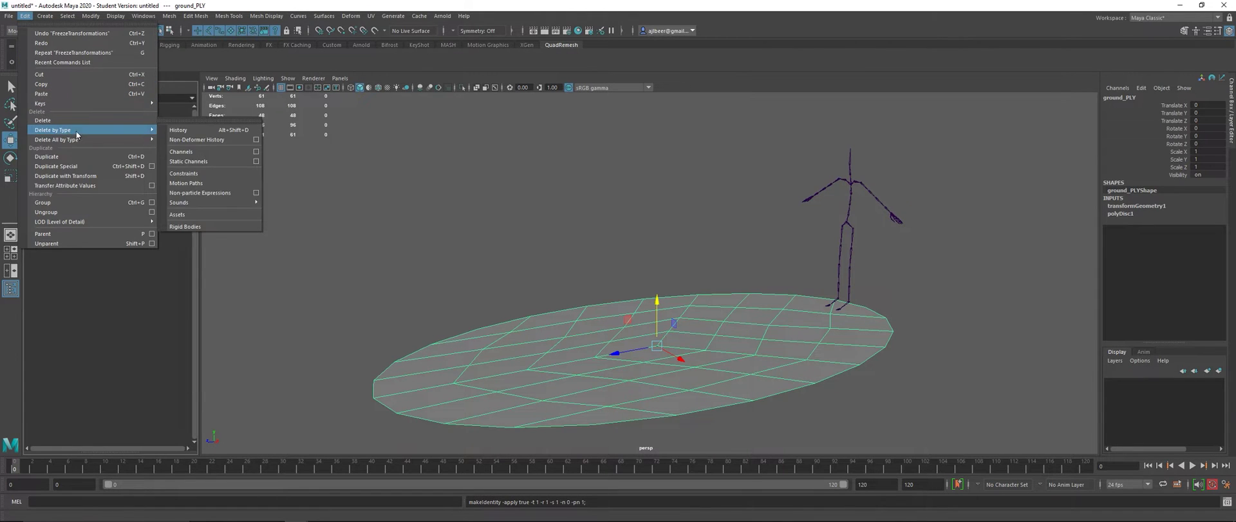
click(186, 123)
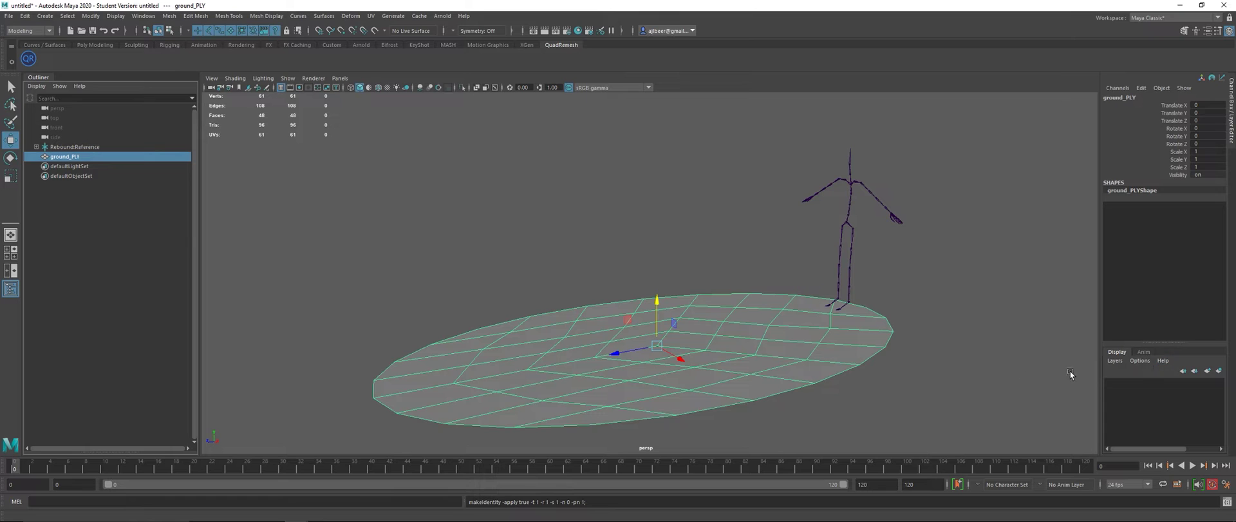
Create a display layer containing the selected ground_PLY disc and name it ground_layer
click(1219, 371)
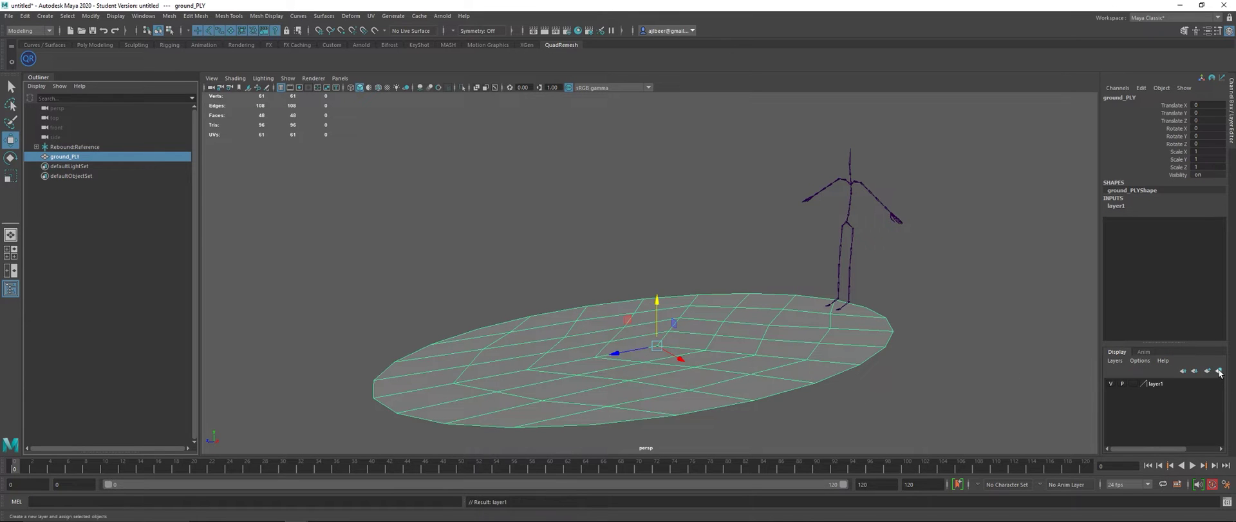
double_click(1158, 381)
drag(480, 199, 437, 202)
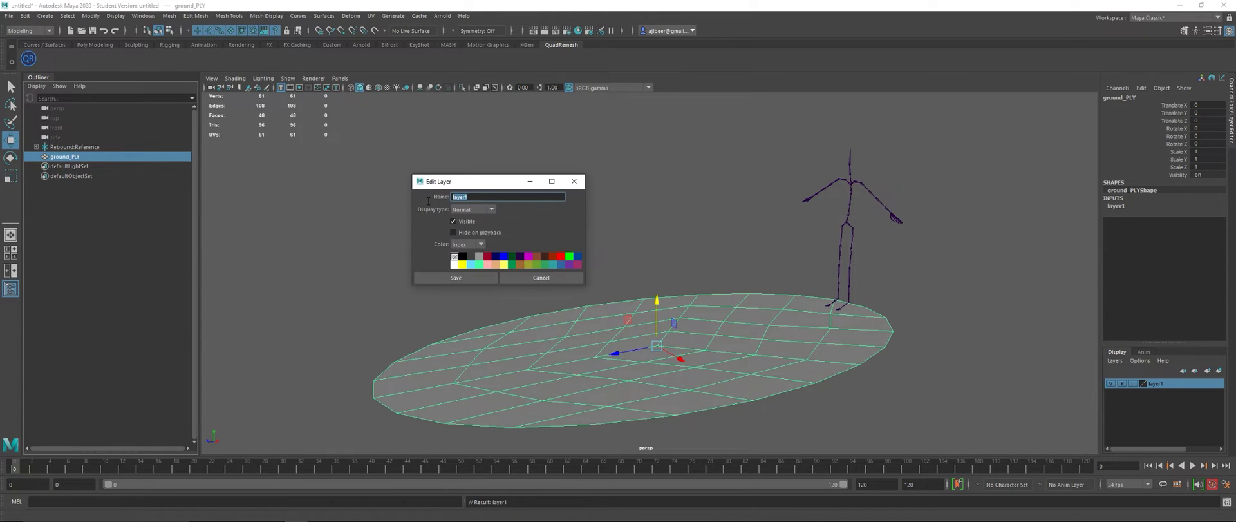
text(ground_layer)
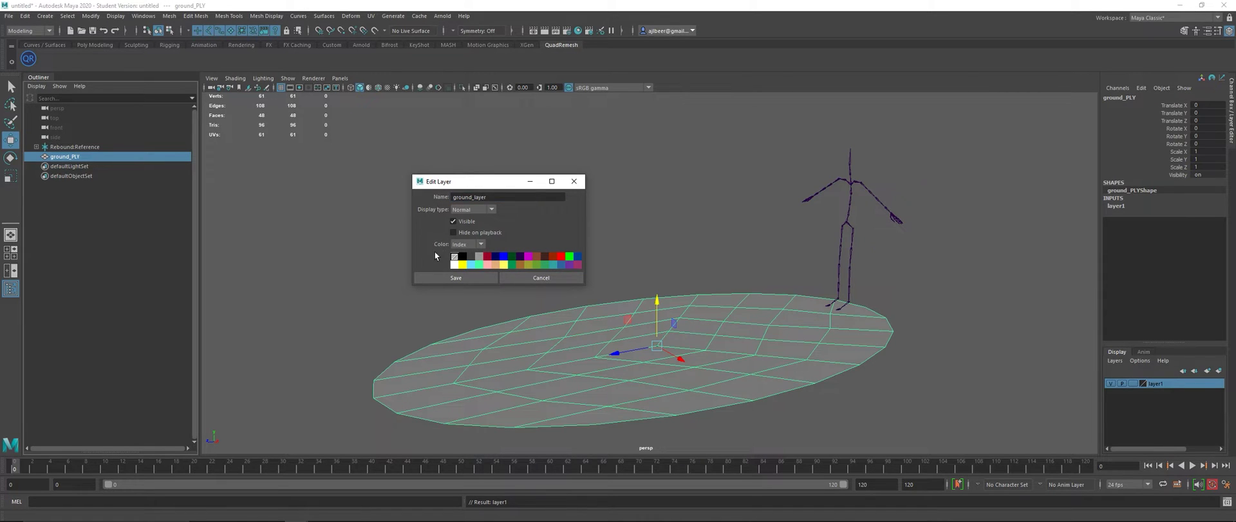
click(484, 277)
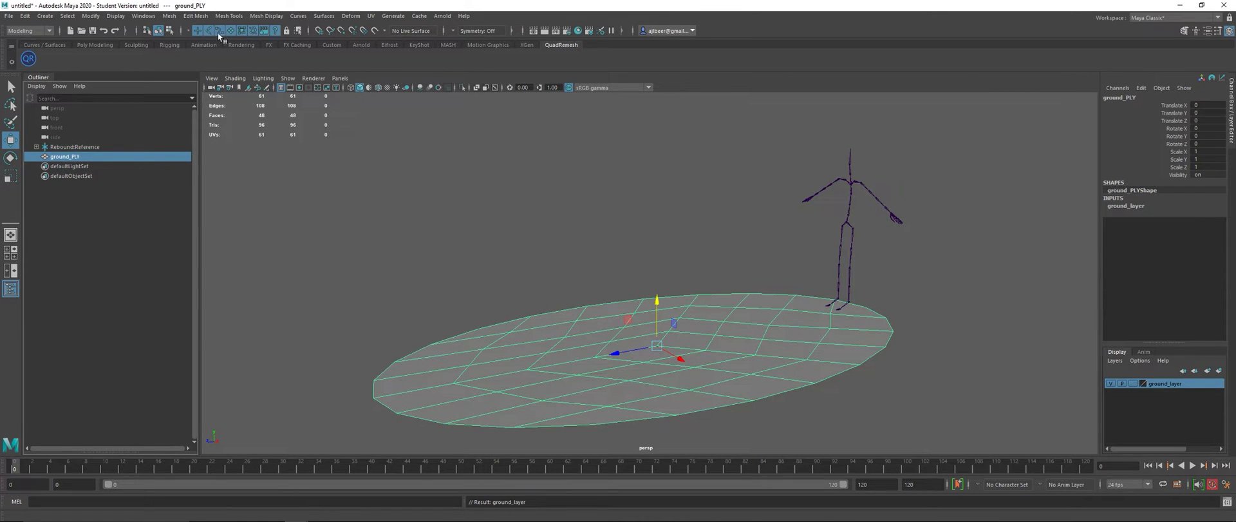
Smooth the ground_PLY mesh with one division and clear the selection
click(169, 16)
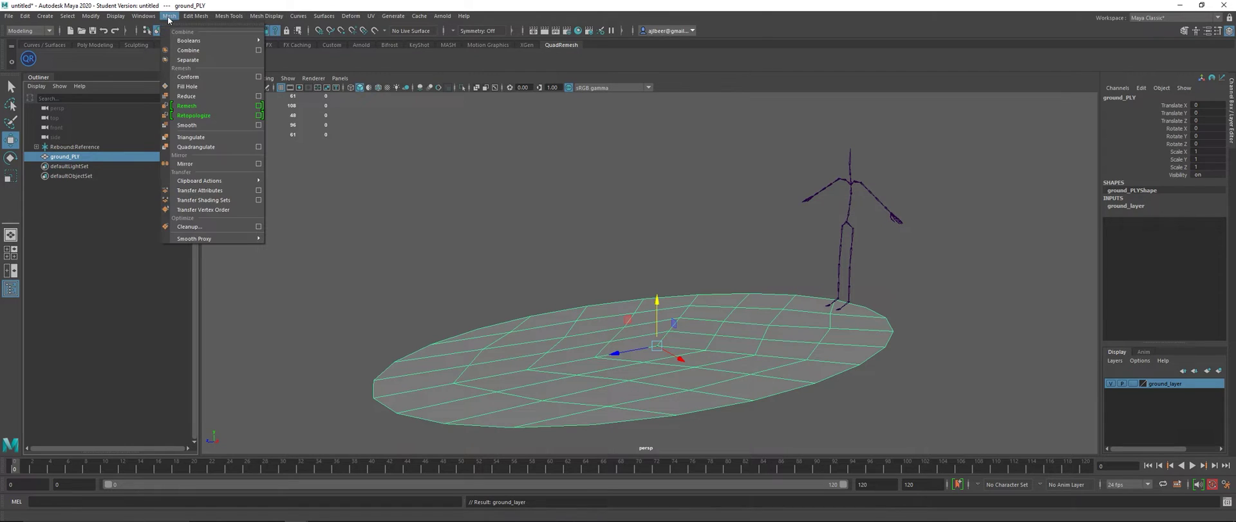
click(210, 125)
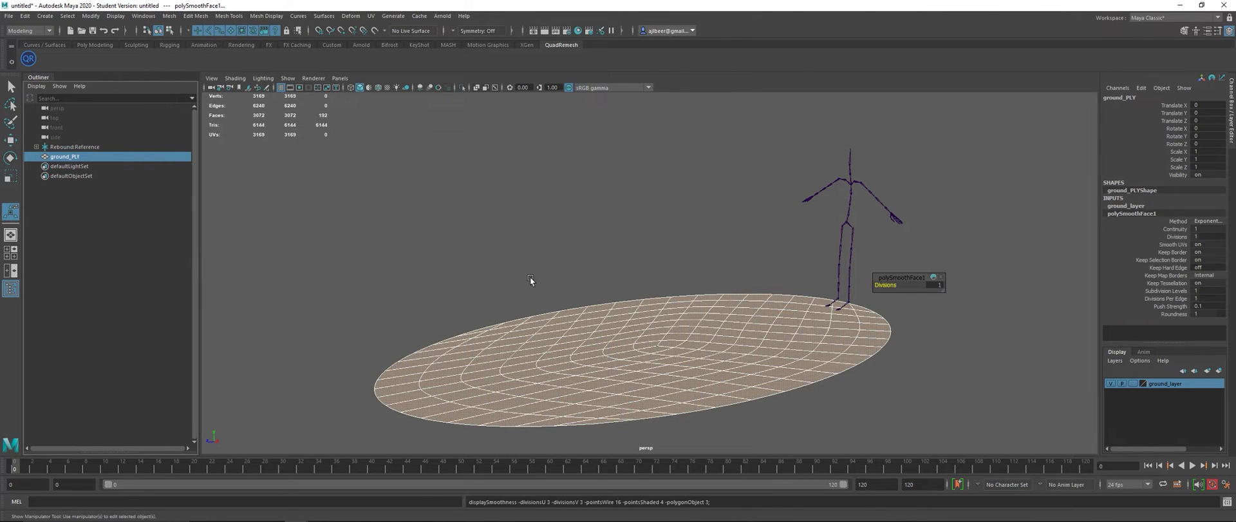
click(531, 276)
alt+drag(558, 254, 824, 353)
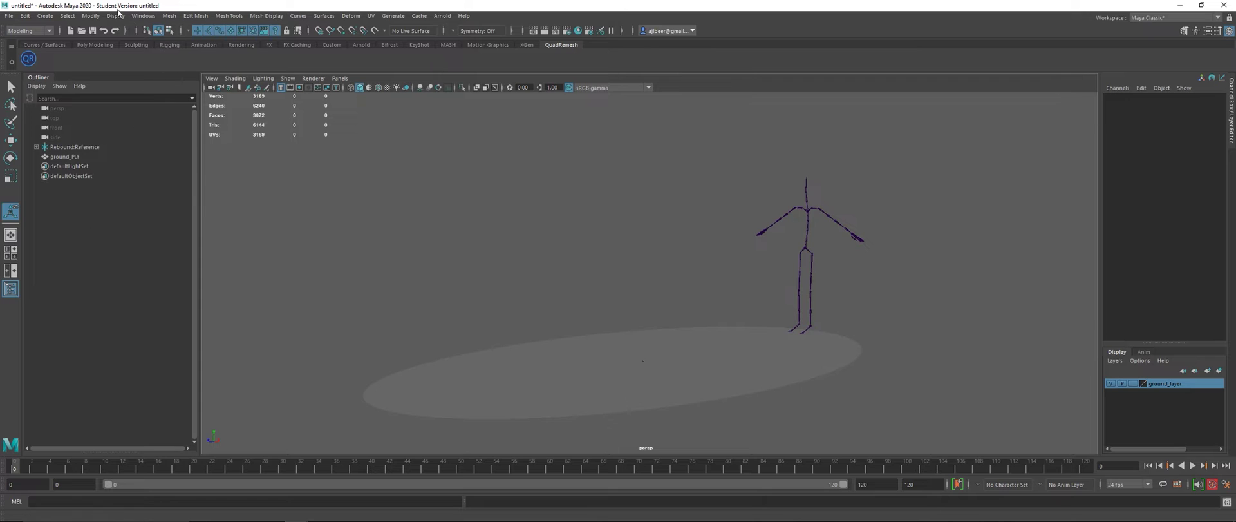
Try to bring the rp_janna rigged character from the Content Browser's Rigs examples into the scene
click(142, 16)
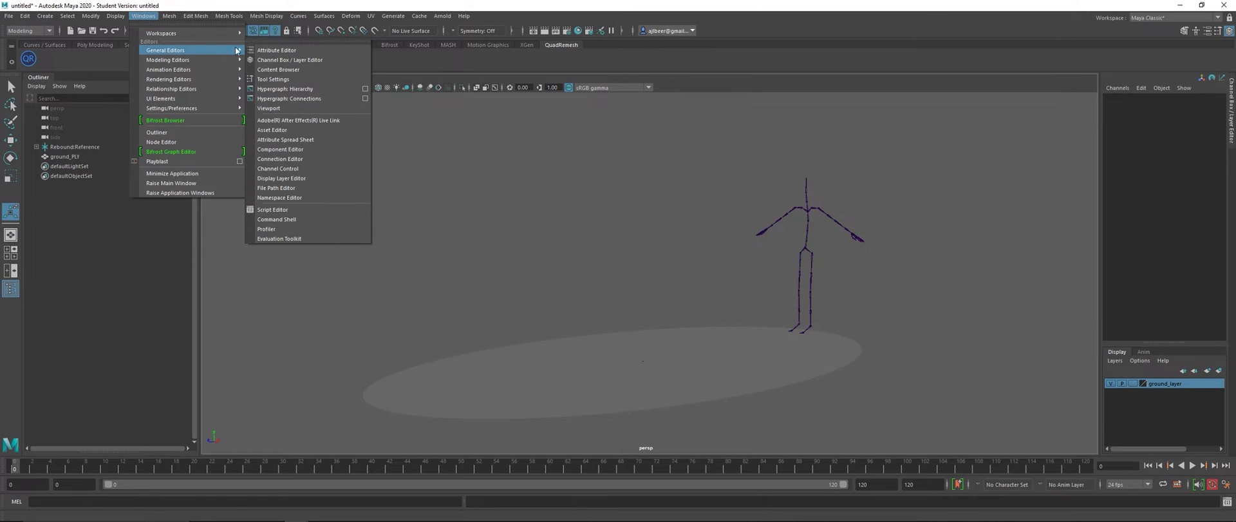
click(279, 69)
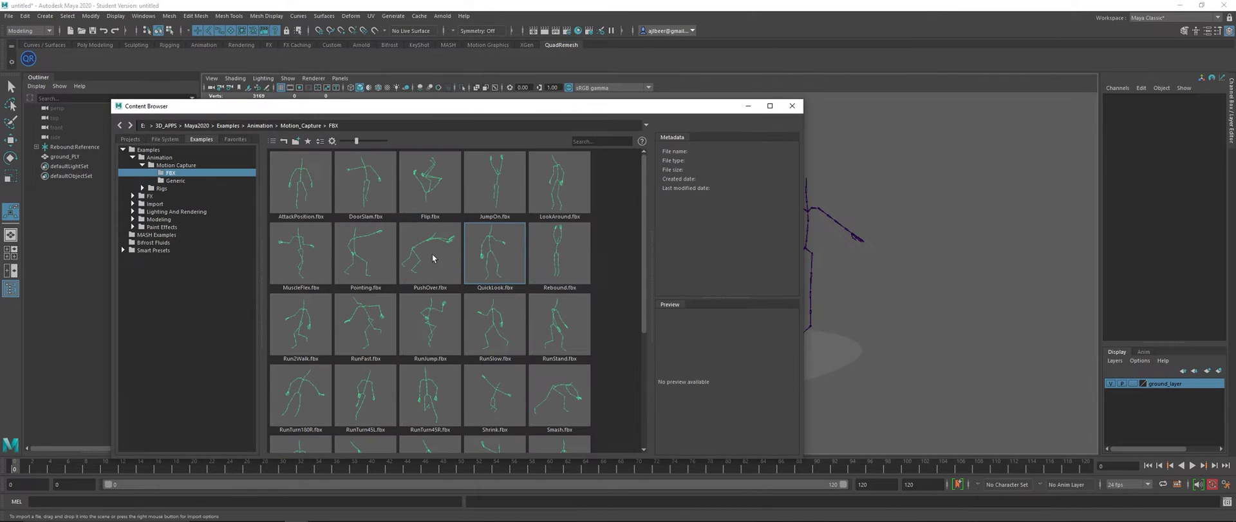
click(162, 188)
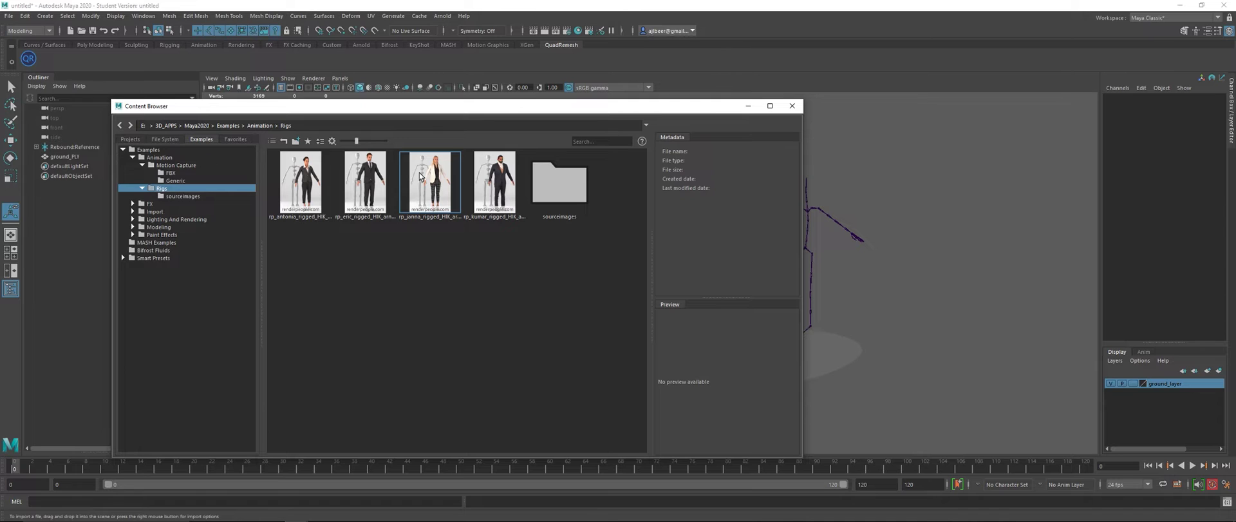
drag(419, 176, 535, 291)
Import the rp_janna rigged HIK character from the Content Browser's Animation Rigs examples and close the browser
click(144, 15)
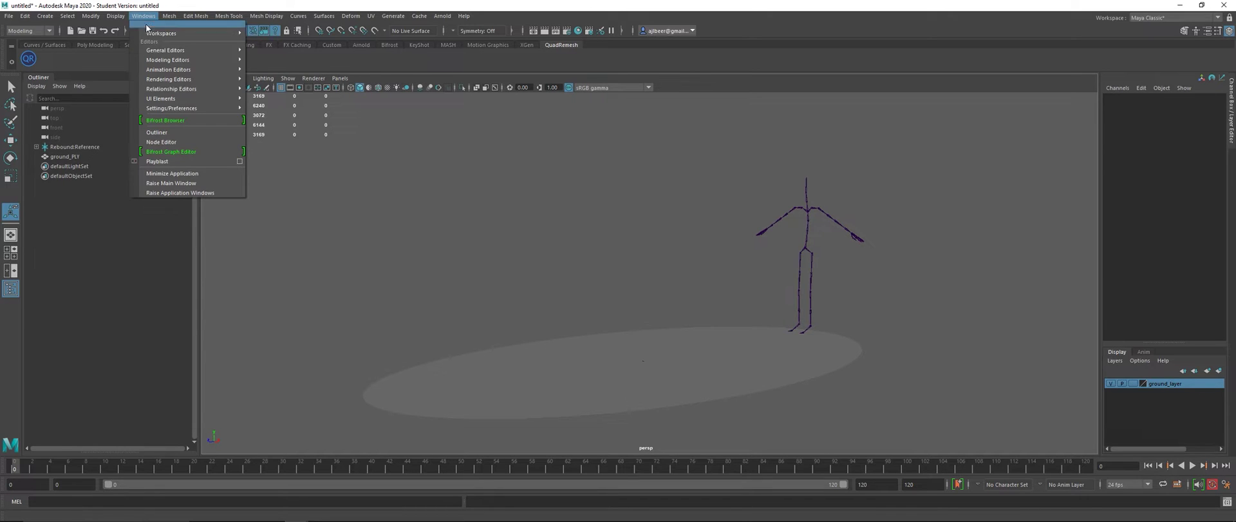
mouse_move(212, 51)
click(282, 70)
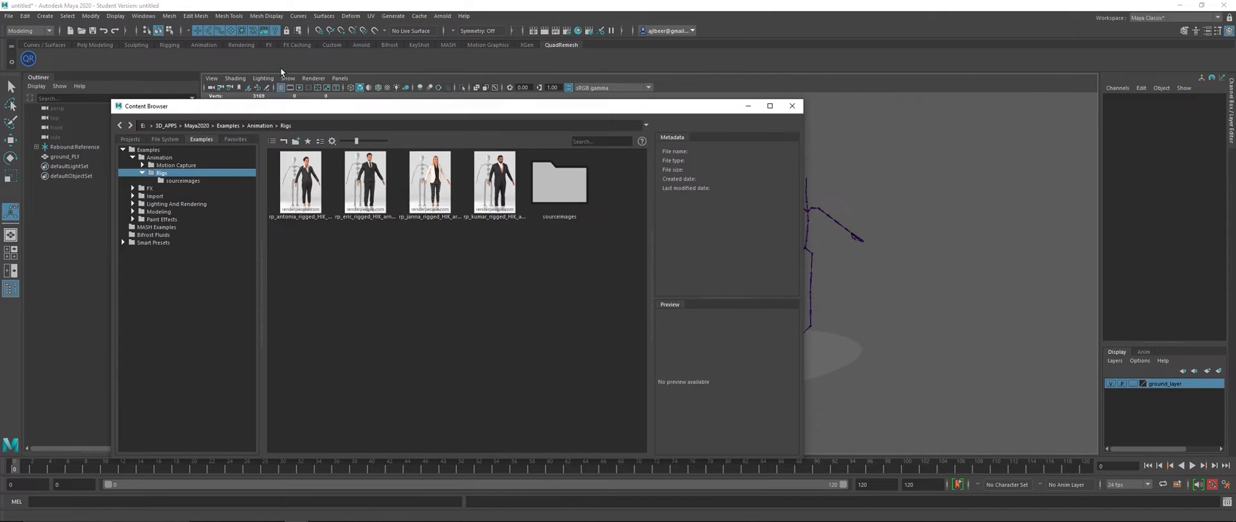
click(168, 165)
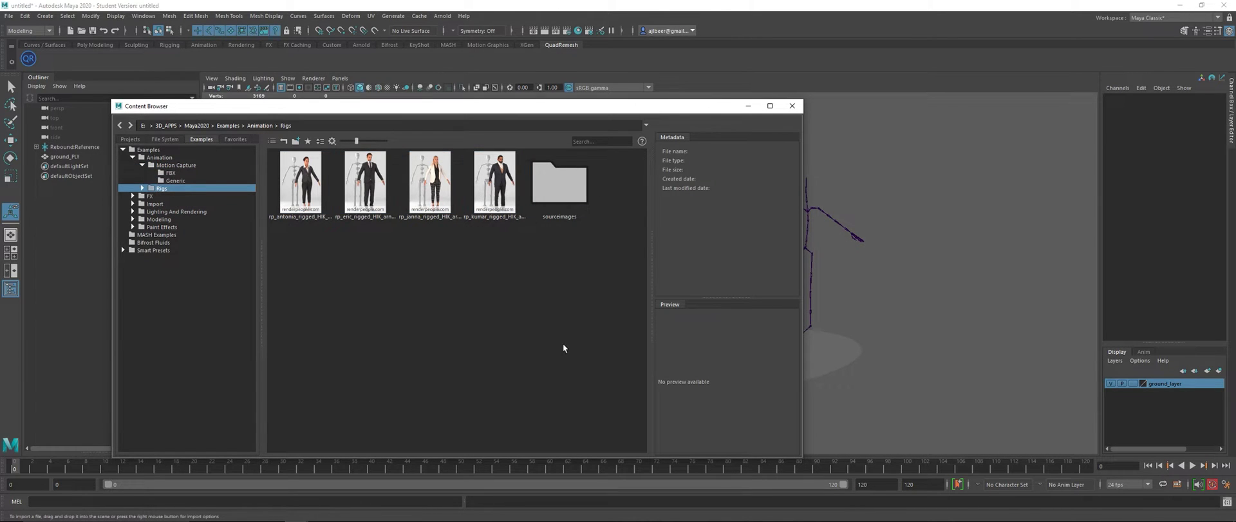
right_click(428, 170)
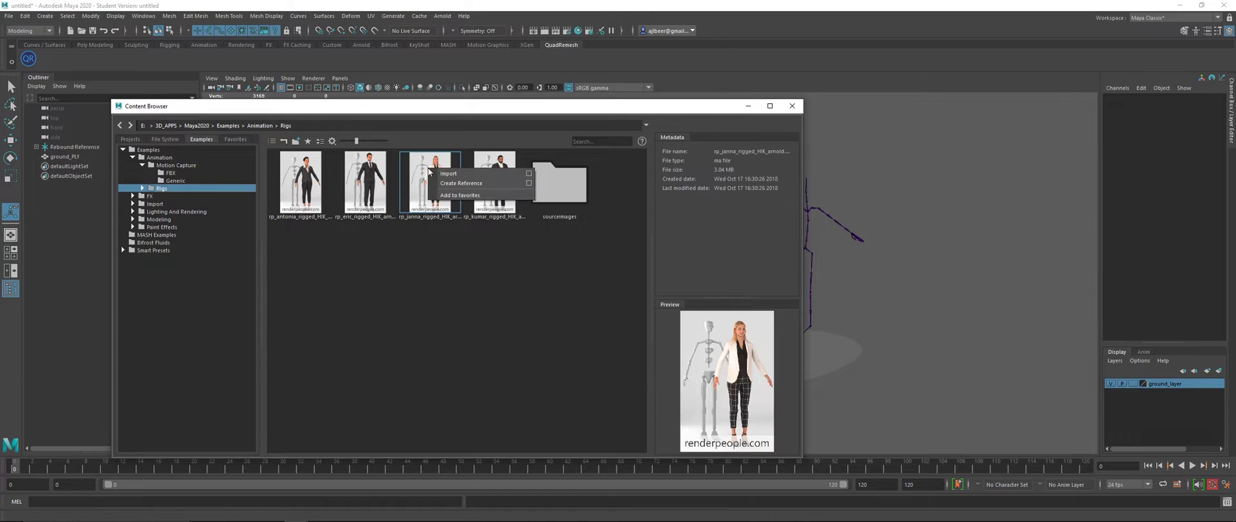
click(449, 173)
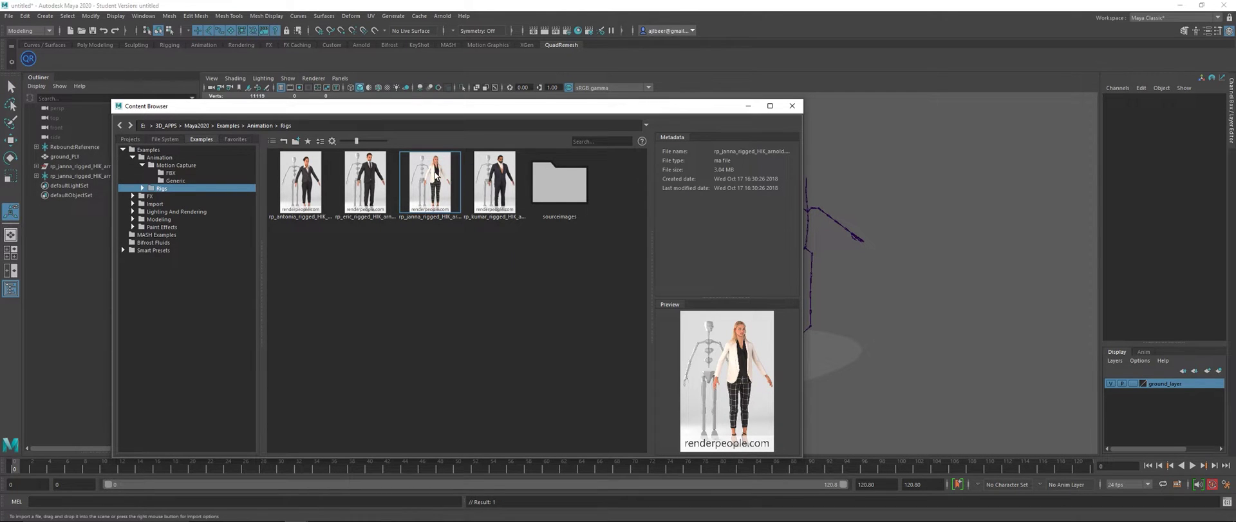
click(792, 106)
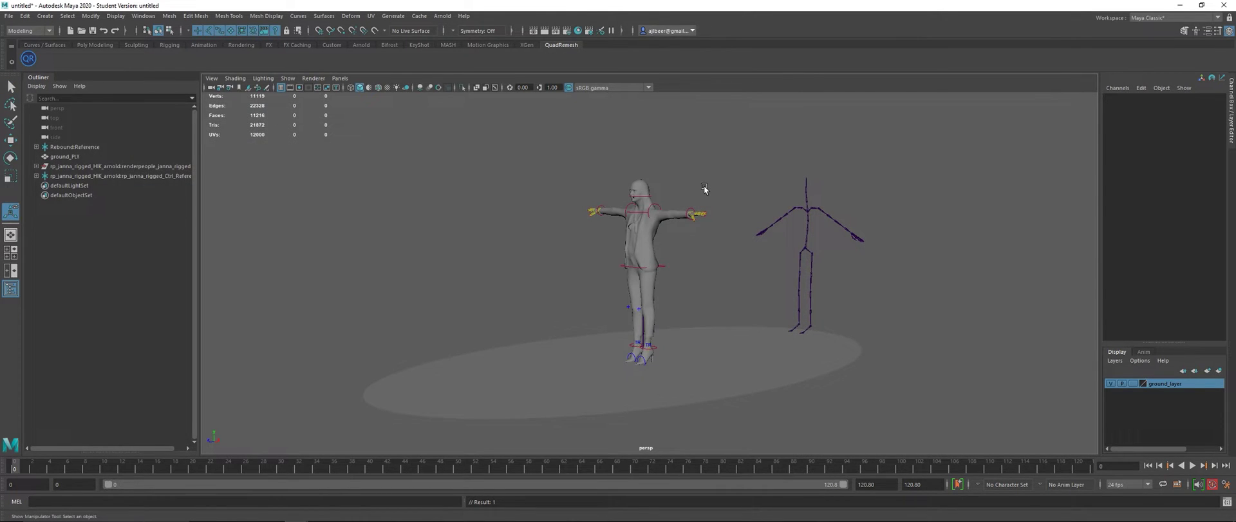
Play the animation briefly to compare the imported character with the moving Rebound skeleton
mouse_move(674, 209)
alt+mouse_down()
mouse_move(723, 226)
mouse_move(782, 207)
mouse_move(669, 212)
mouse_move(694, 214)
alt+mouse_up()
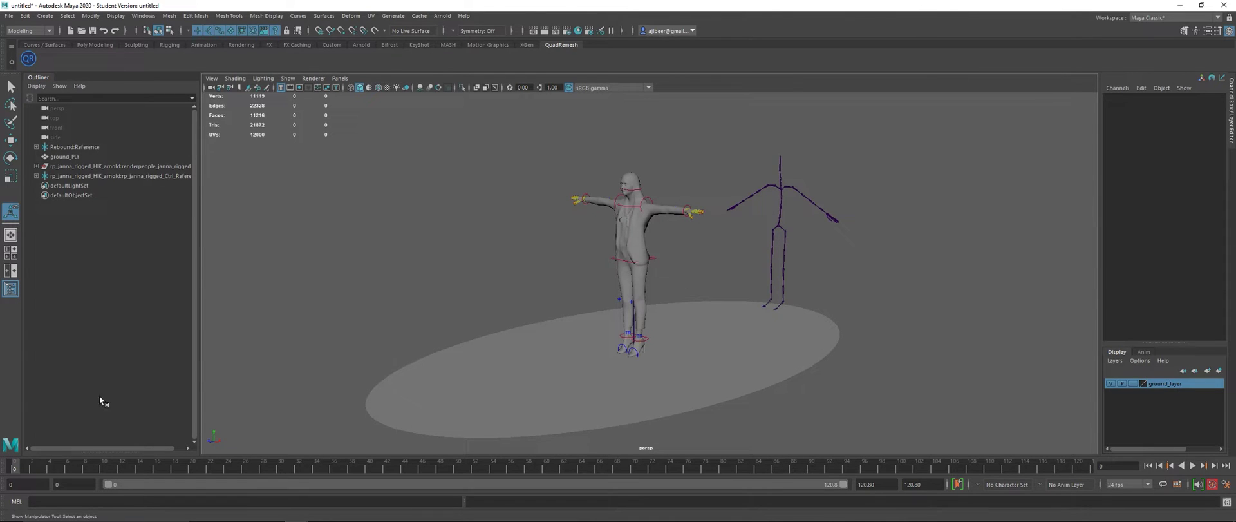
key(alt+v)
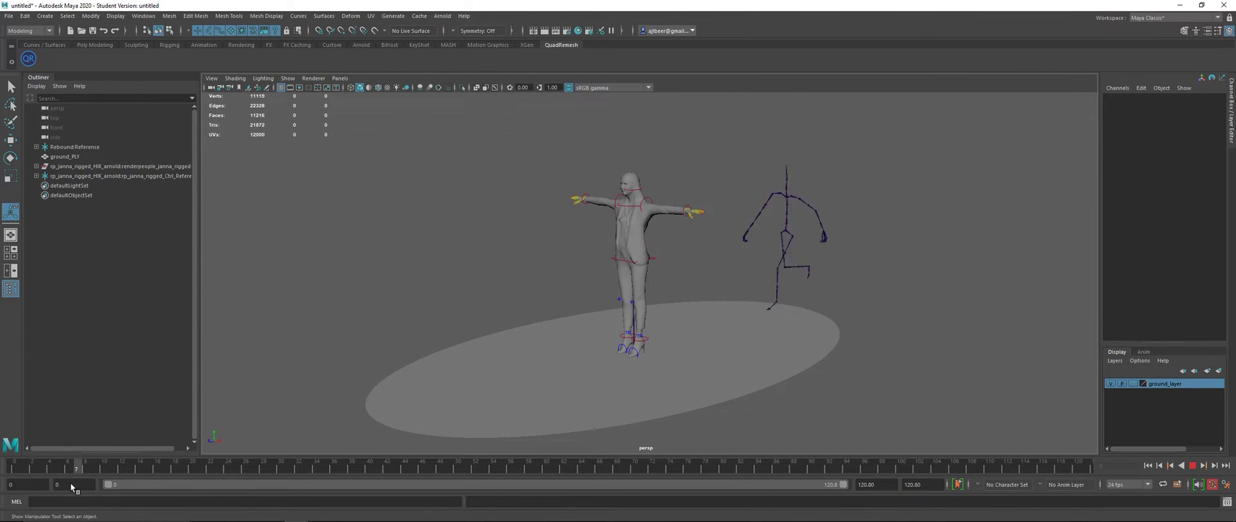
key(alt+v)
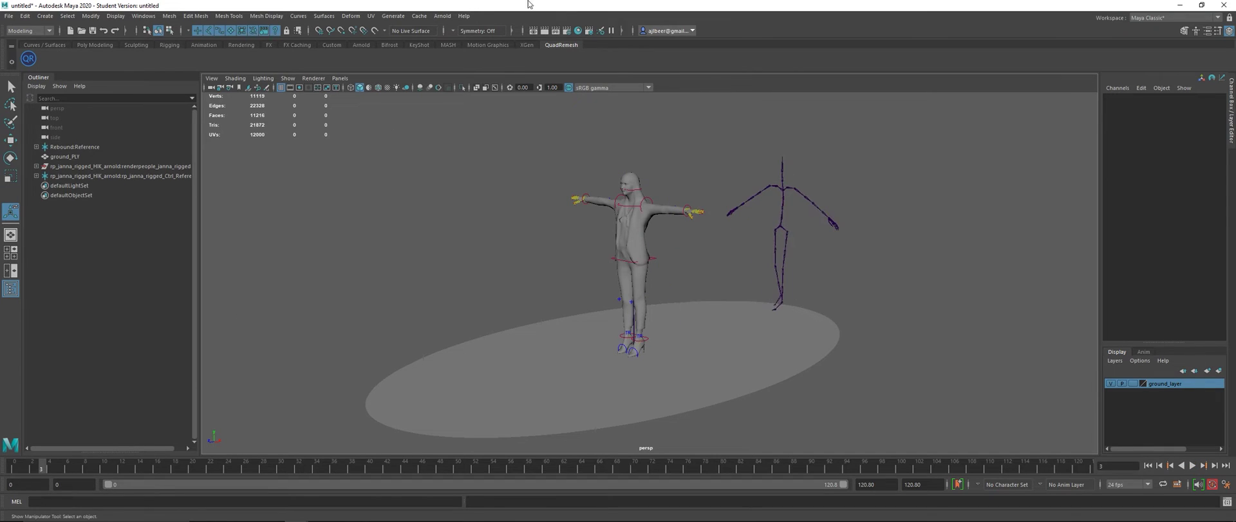
Open the HumanIK editor and set its active character to the rp_janna rigged character
click(147, 16)
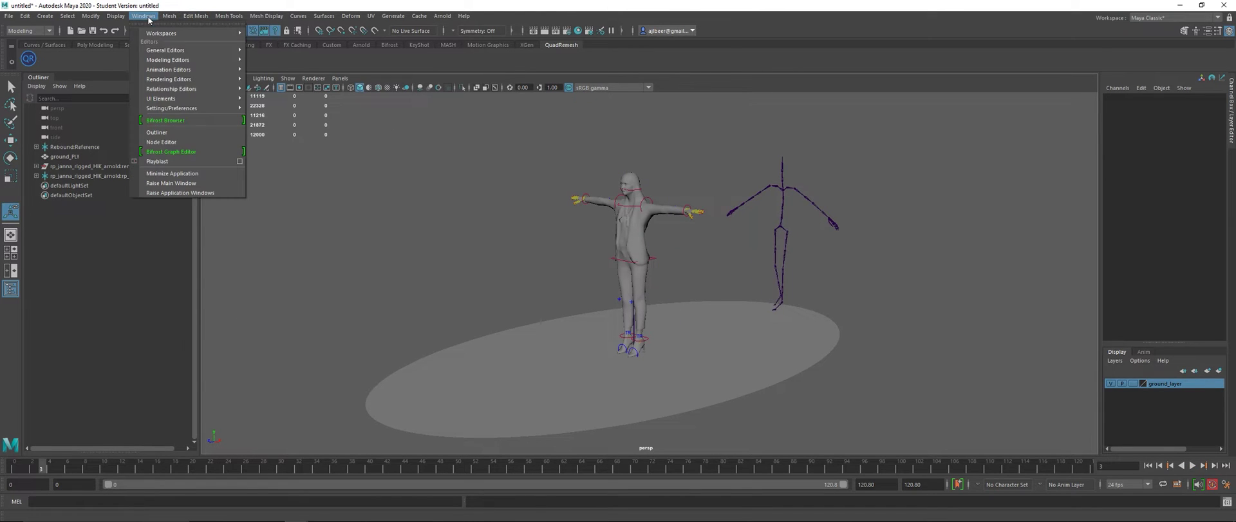
mouse_move(174, 69)
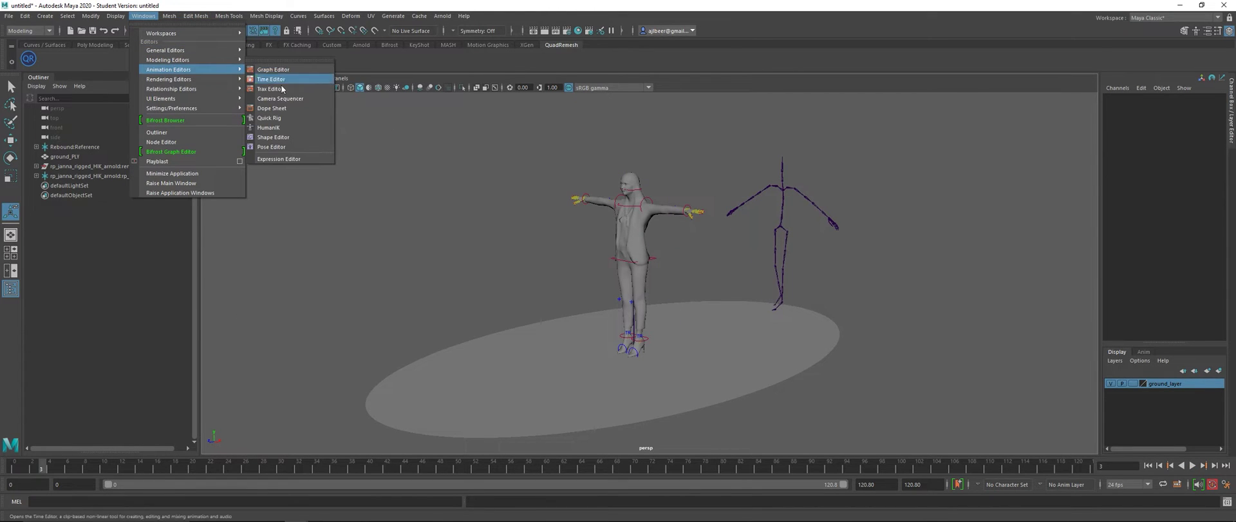
click(293, 126)
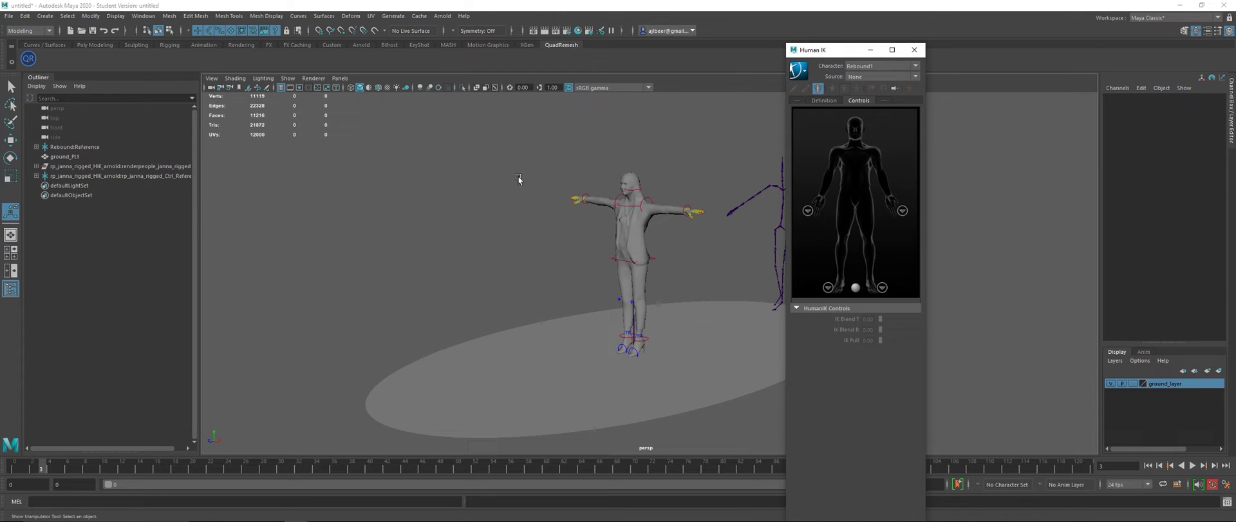
click(876, 67)
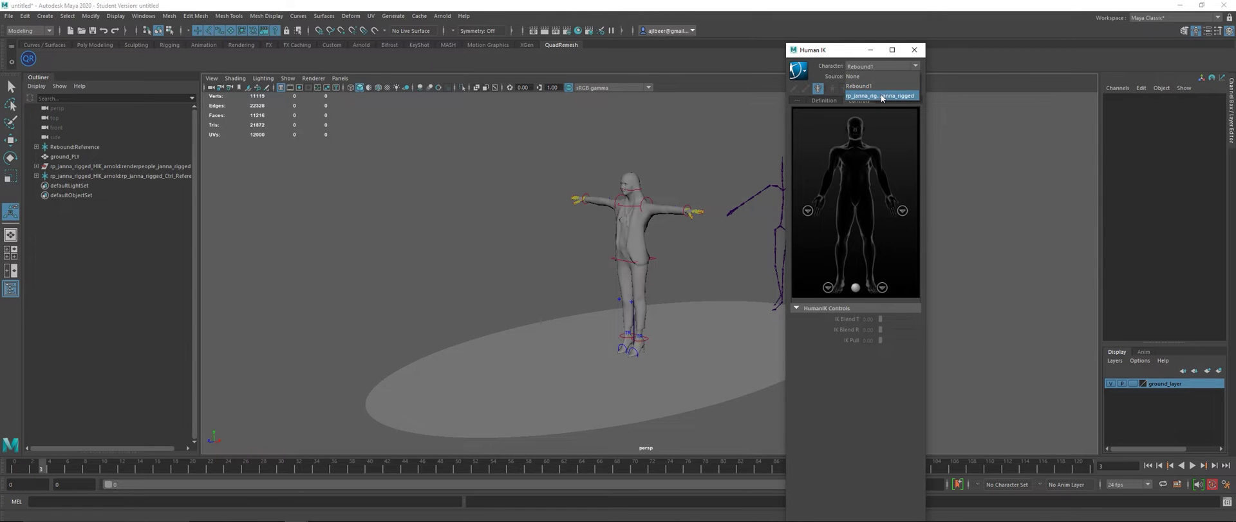
click(881, 96)
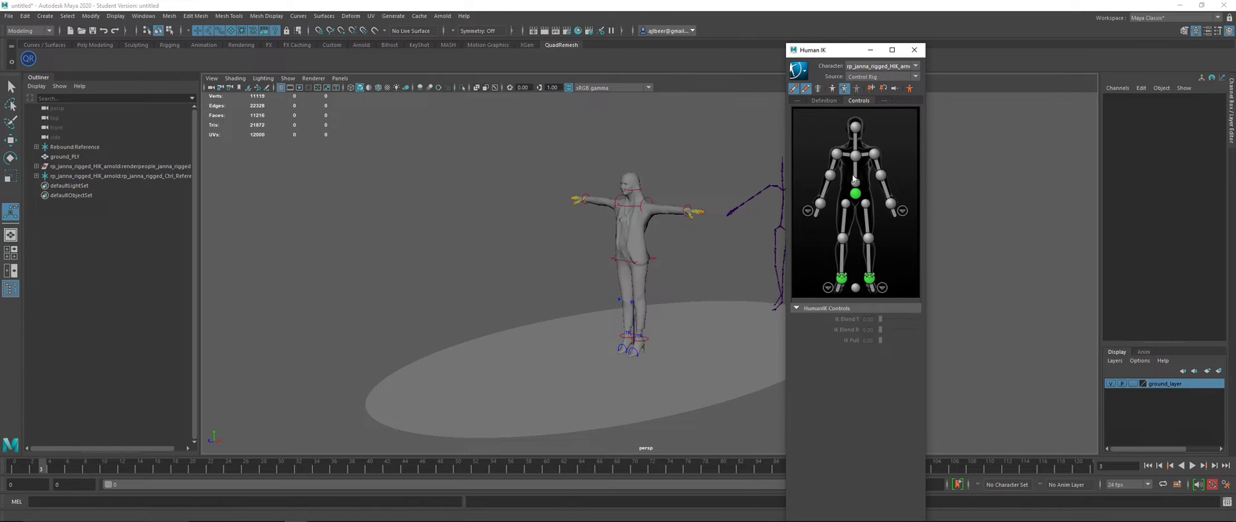
Test the character's control rig by moving its right wrist effector, then undo the move
click(587, 198)
key(w)
drag(594, 204, 588, 206)
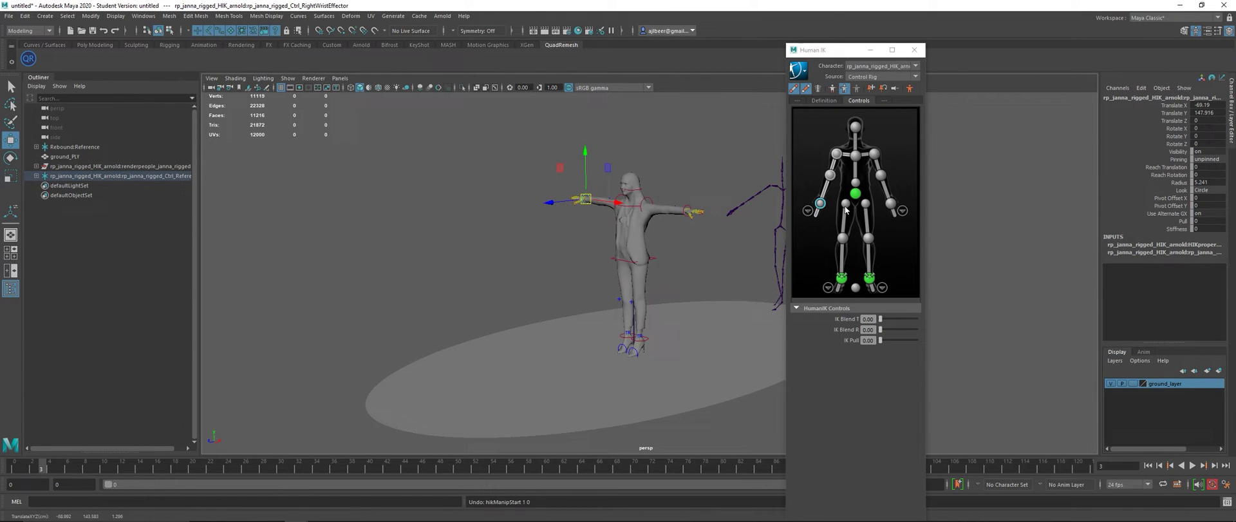
Set the rp_janna character's HumanIK source to Rebound1, close the editor and play back the retargeted motion
click(864, 78)
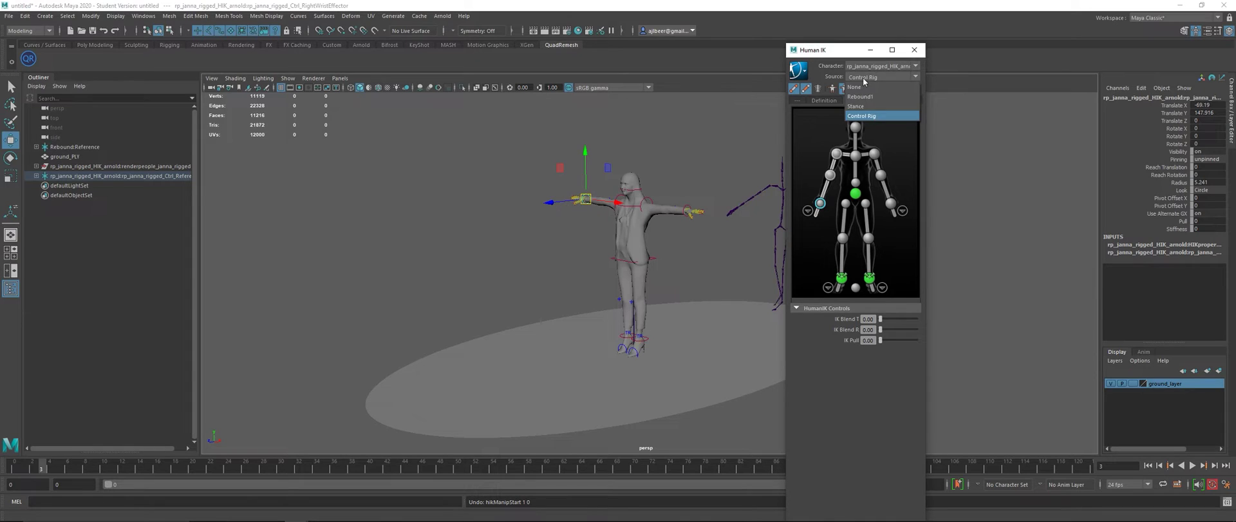
click(869, 96)
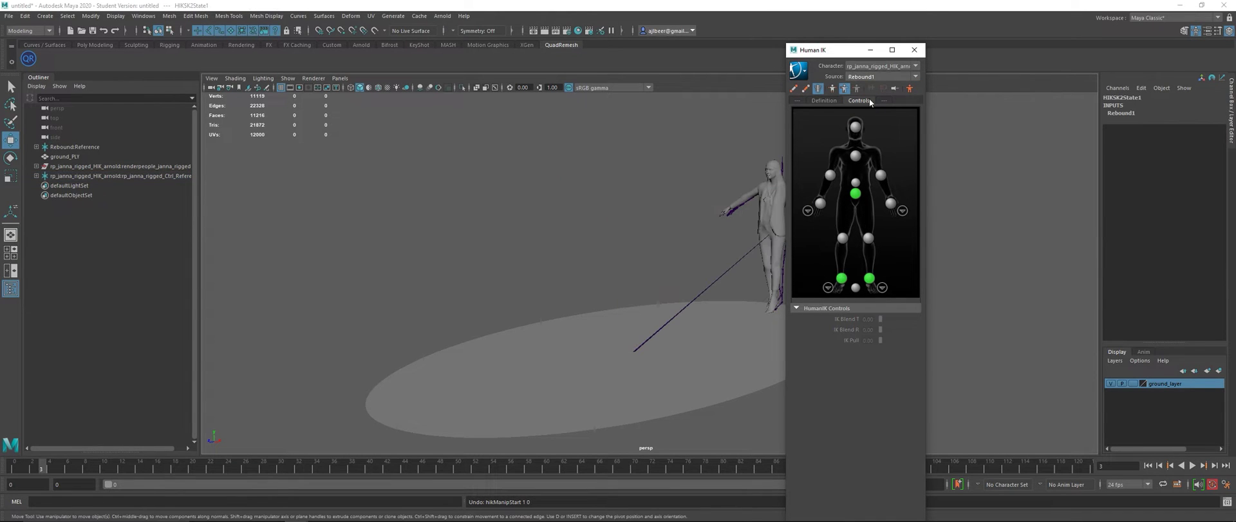
click(914, 50)
key(alt+v)
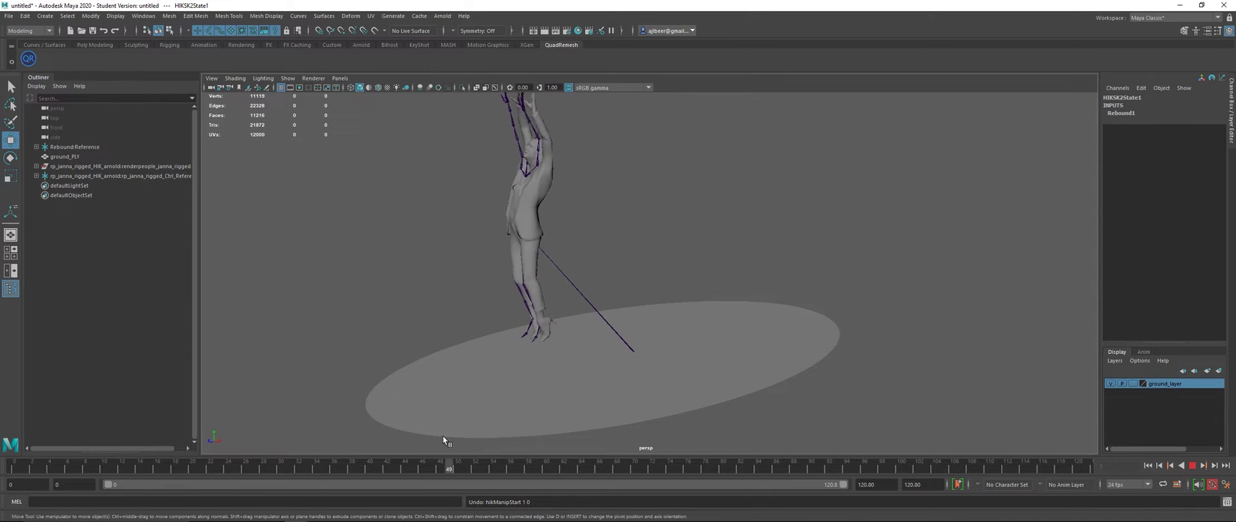
Stop playback, return the timeline to frame 0 and hide joints in the viewport
click(329, 471)
drag(329, 471, 15, 468)
mouse_move(771, 221)
alt+mouse_down()
mouse_move(754, 218)
mouse_move(768, 224)
alt+mouse_up()
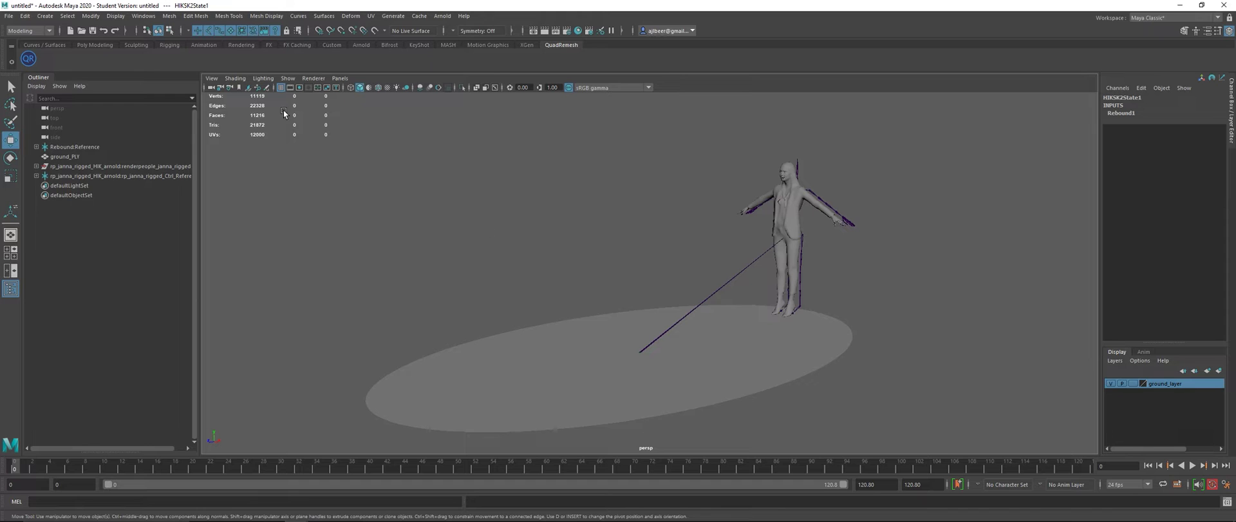
click(288, 78)
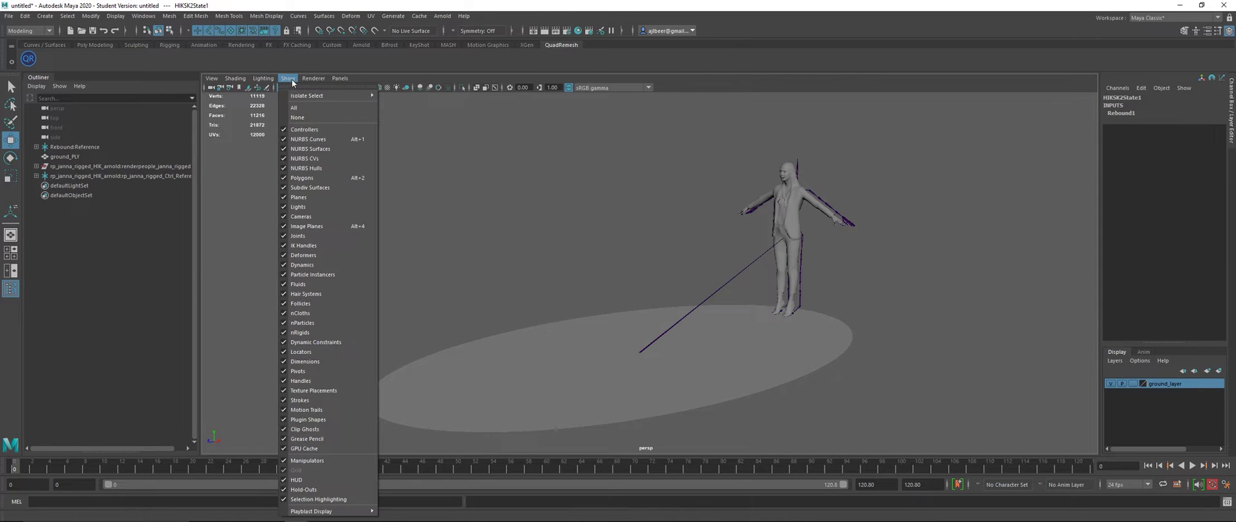
click(324, 235)
click(469, 210)
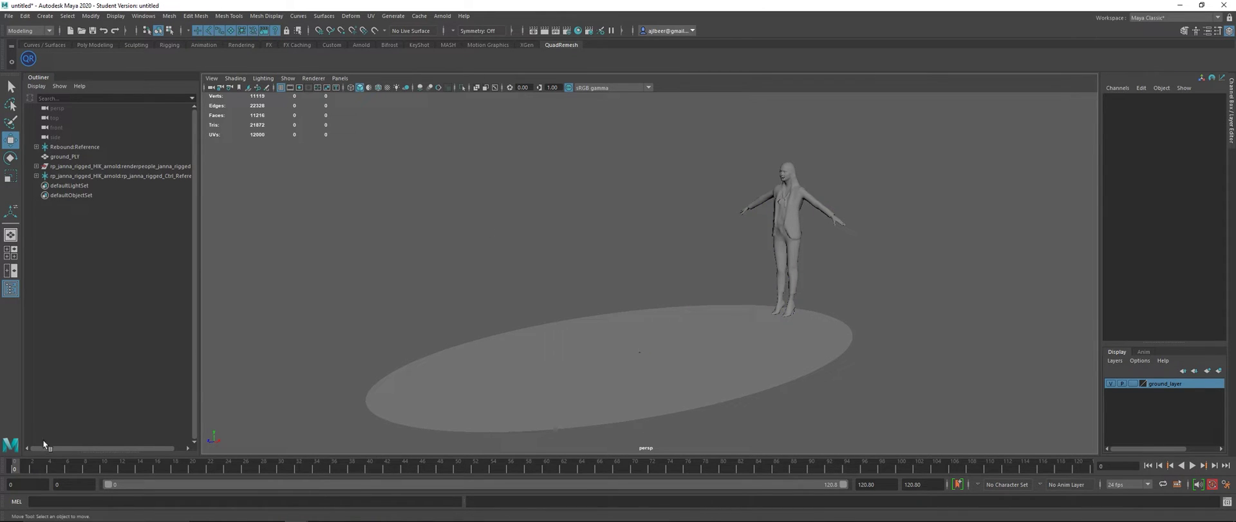
Play back the retargeted character without visible joints, and return to frame 0
key(alt+v)
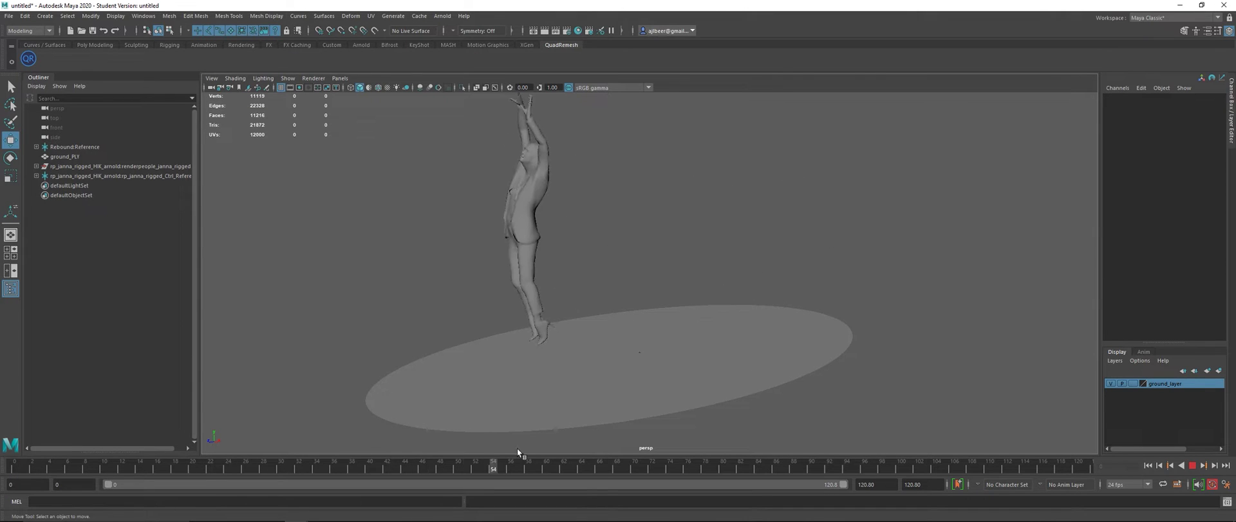
click(32, 465)
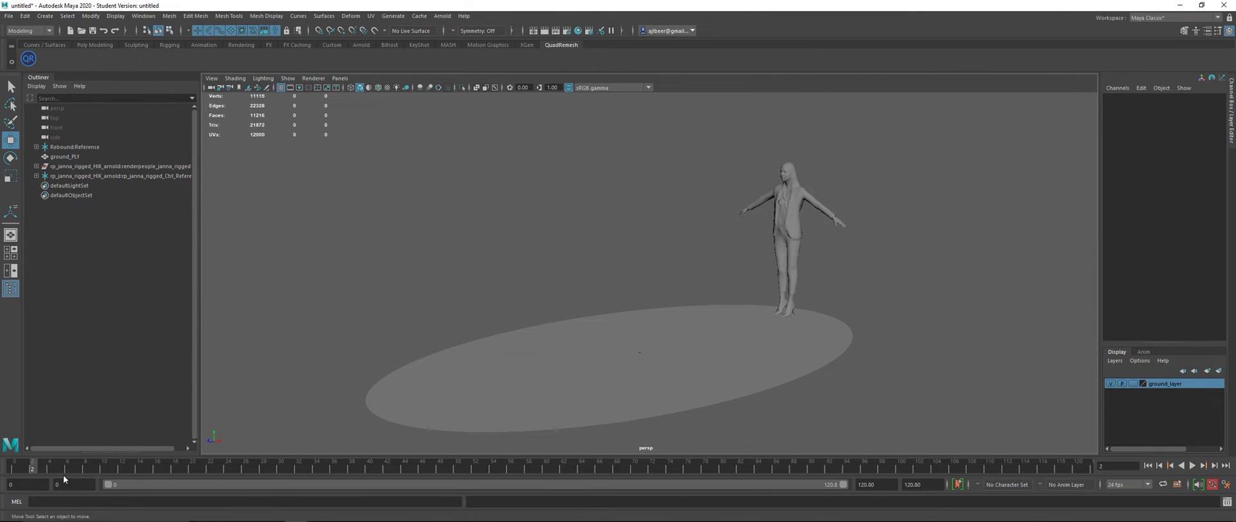
click(14, 465)
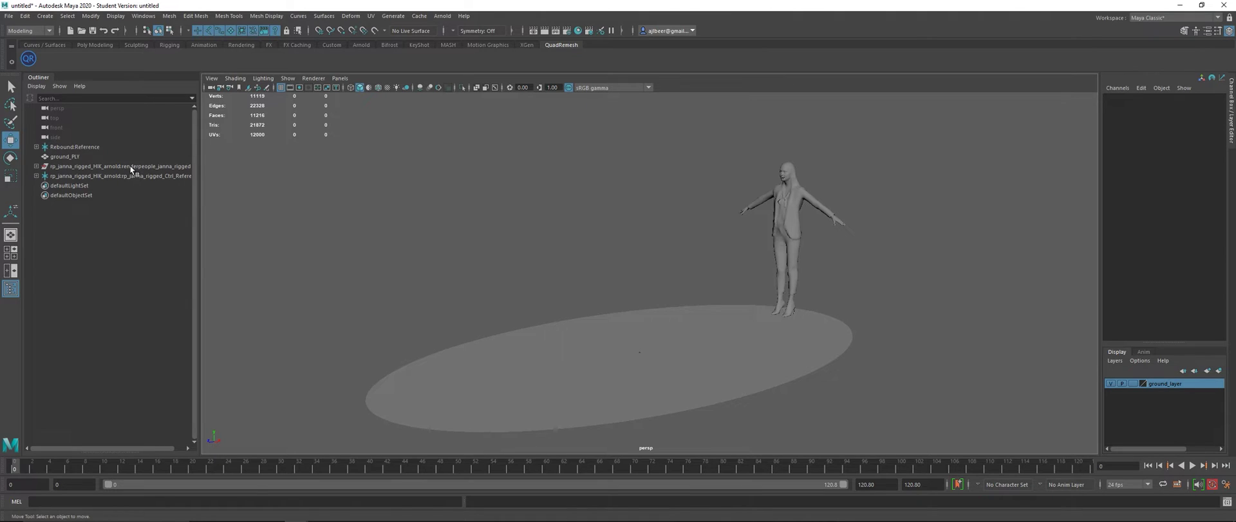
Put both rp_janna rig nodes in a new display layer named Janna_Rig_Layer
drag(129, 165, 130, 173)
click(1219, 370)
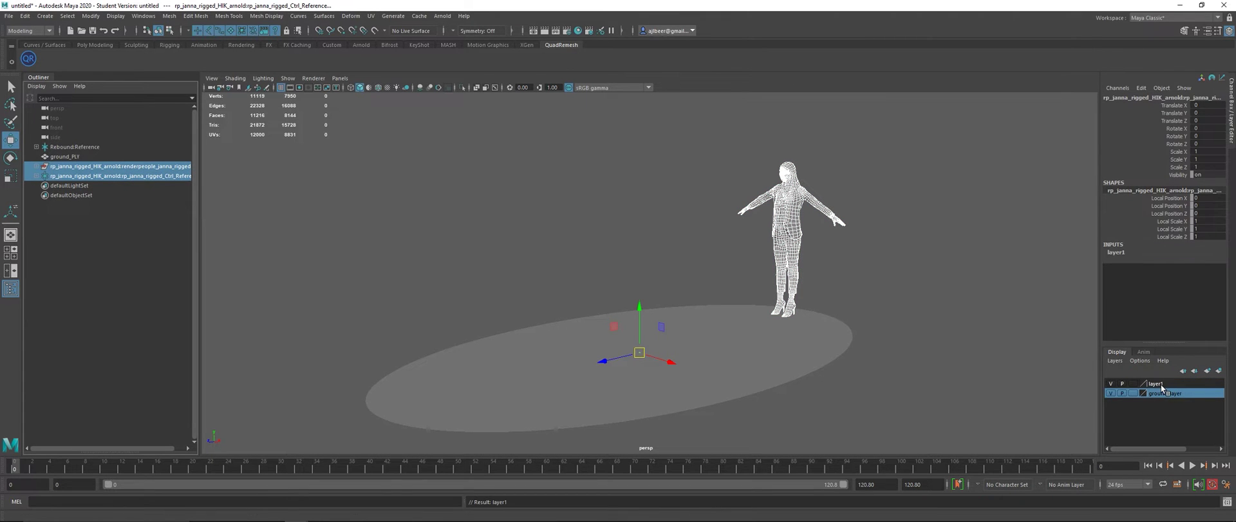
double_click(1167, 384)
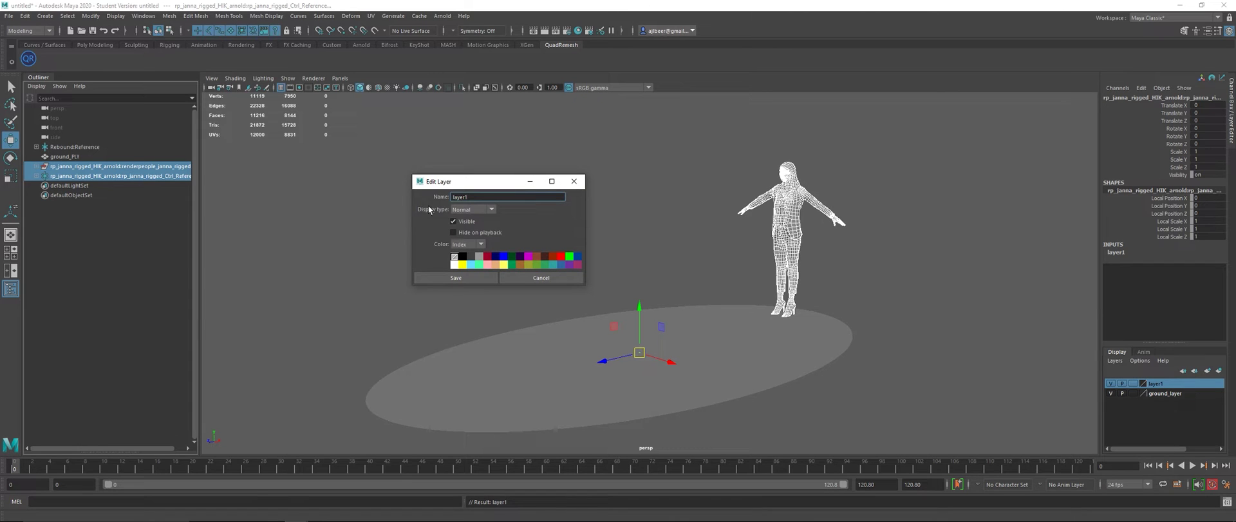
double_click(461, 196)
text(Janna_Rig_Layer)
click(446, 275)
click(443, 245)
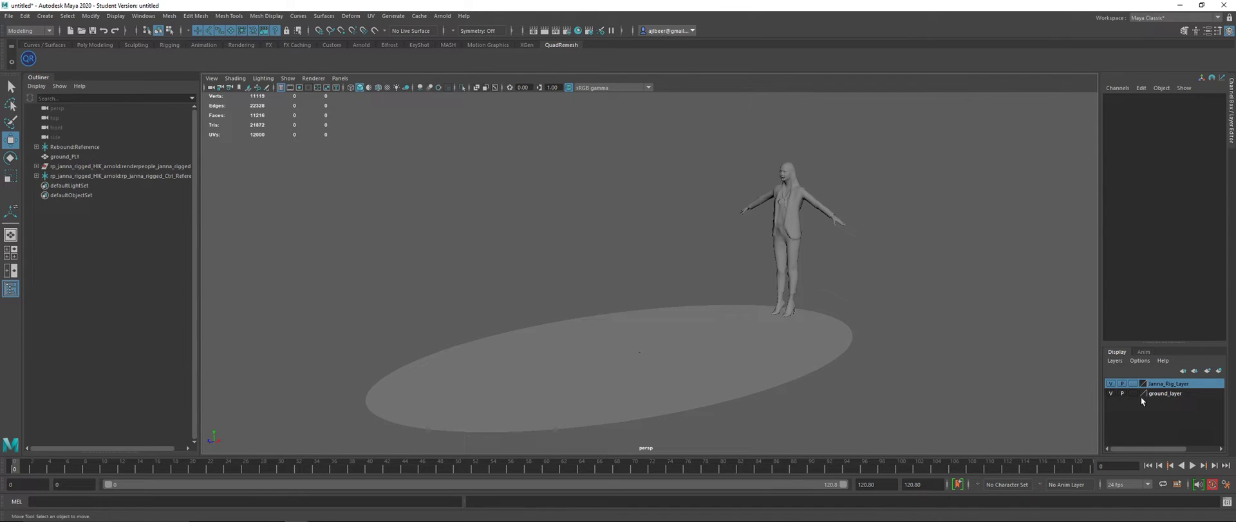
click(83, 148)
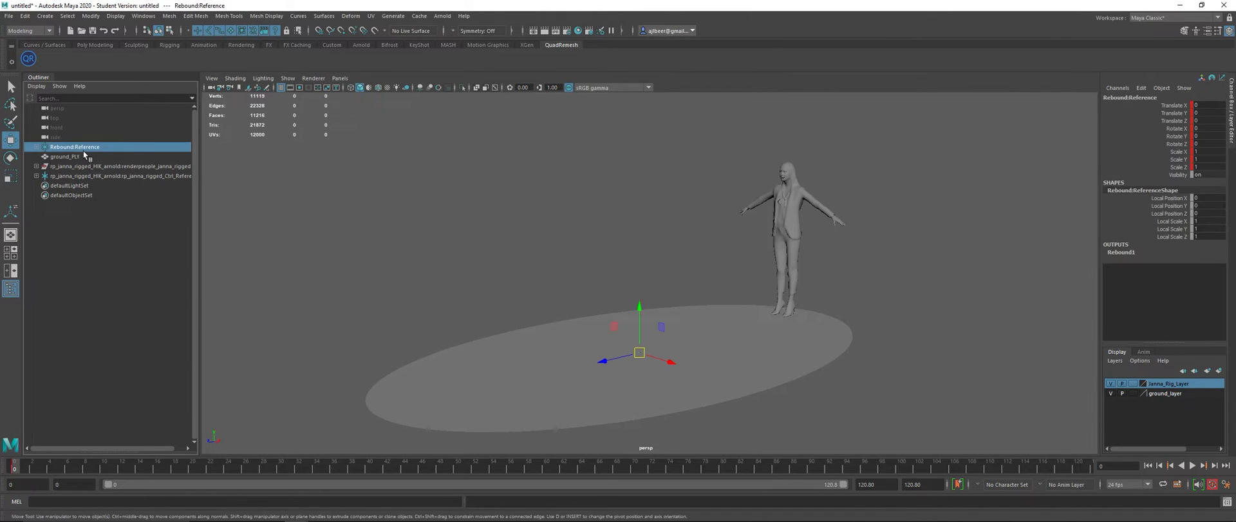
click(290, 171)
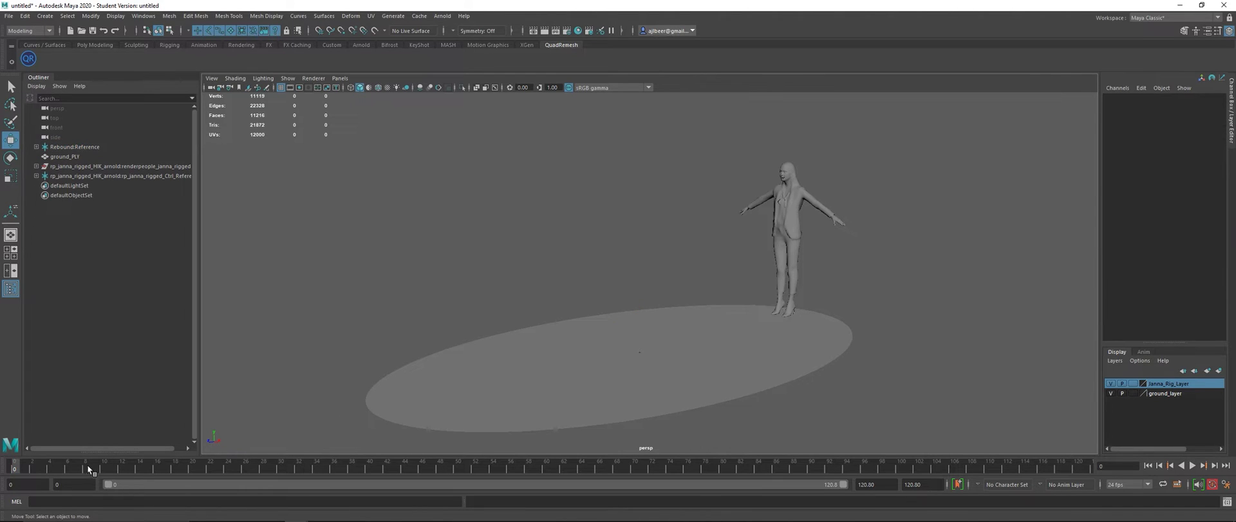
drag(14, 462, 3, 508)
Duplicate the rigged character's mesh with Duplicate Special as one copy grouped under World, and hide Janna_Rig_Layer
alt+drag(616, 242, 672, 297)
alt+right_drag(425, 343, 922, 300)
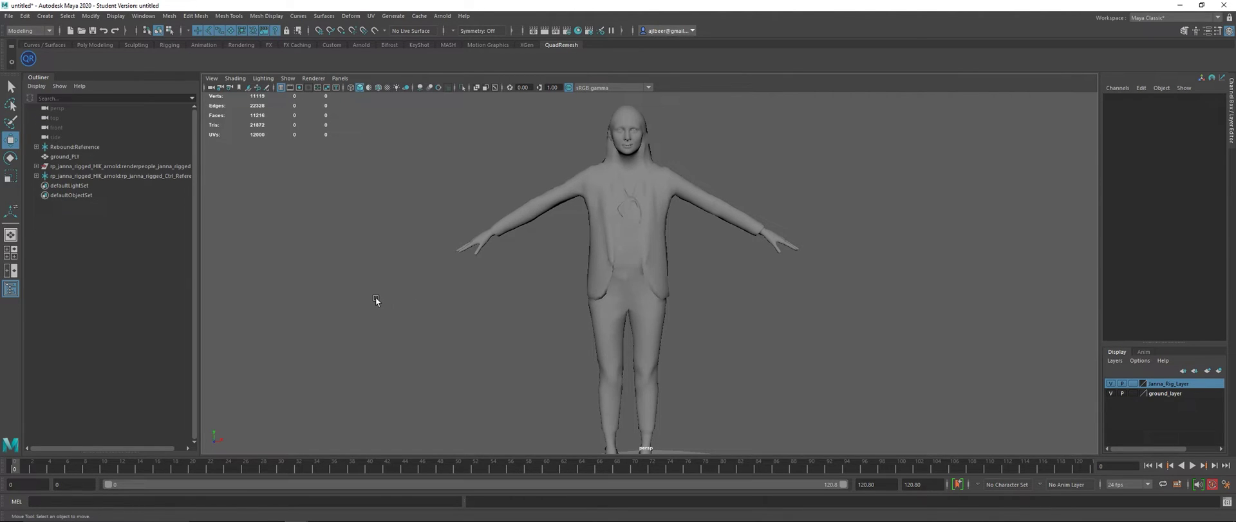
click(36, 166)
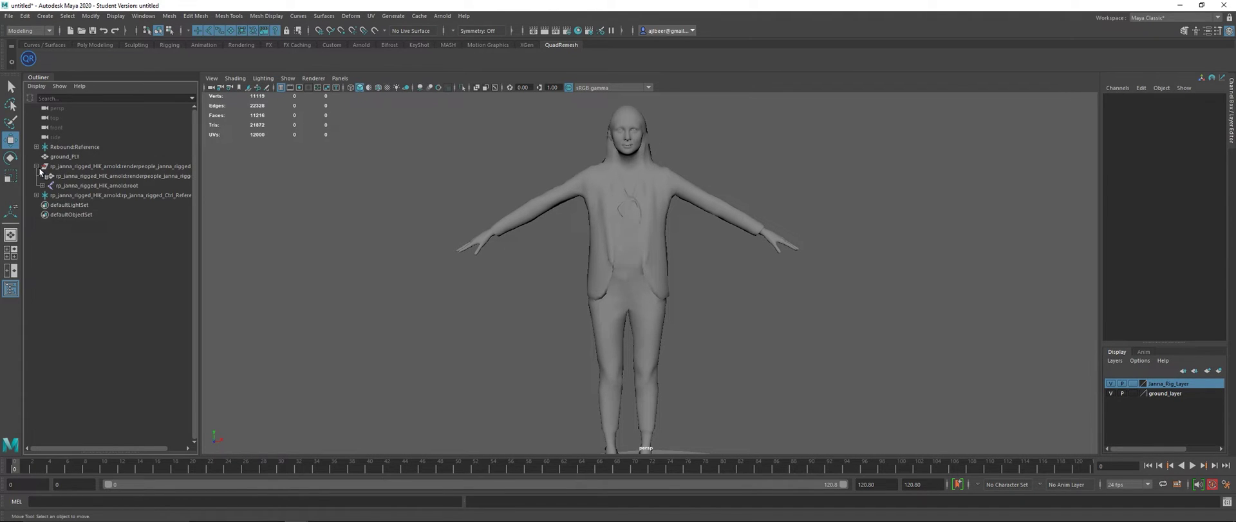
click(79, 177)
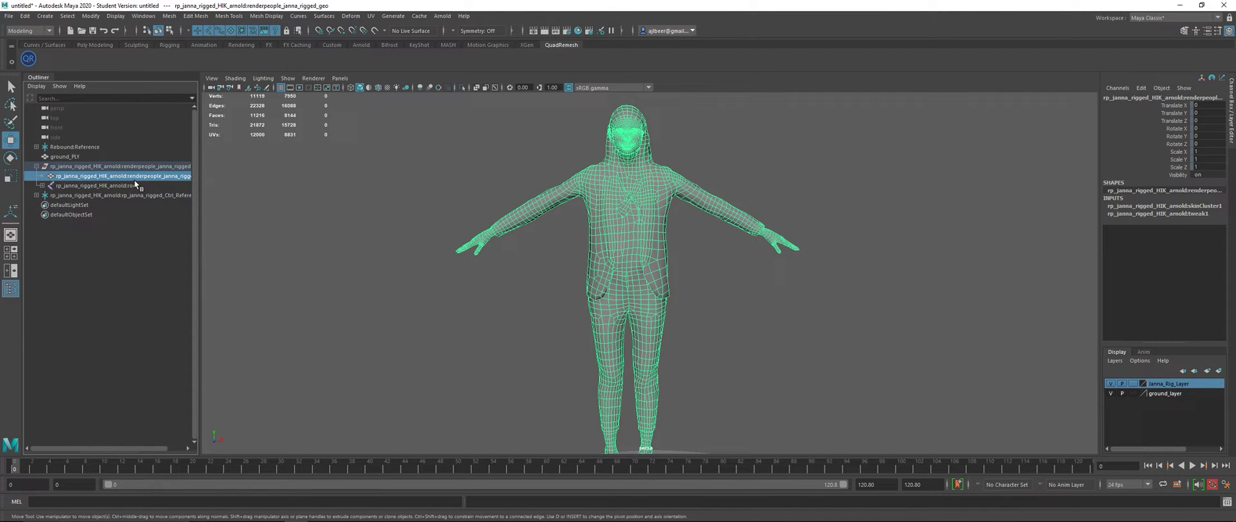
click(25, 15)
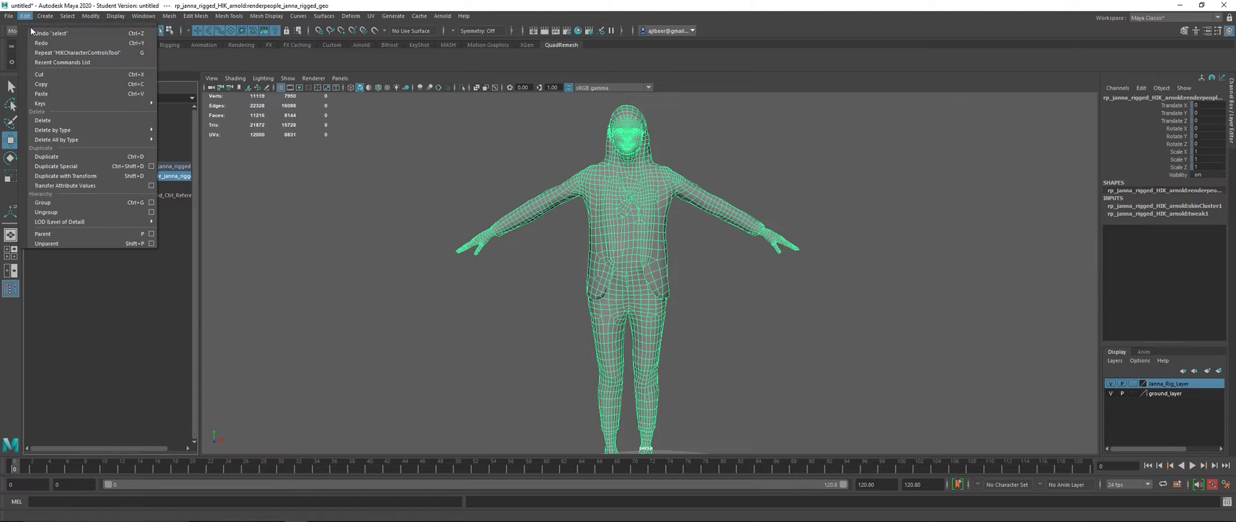
click(151, 167)
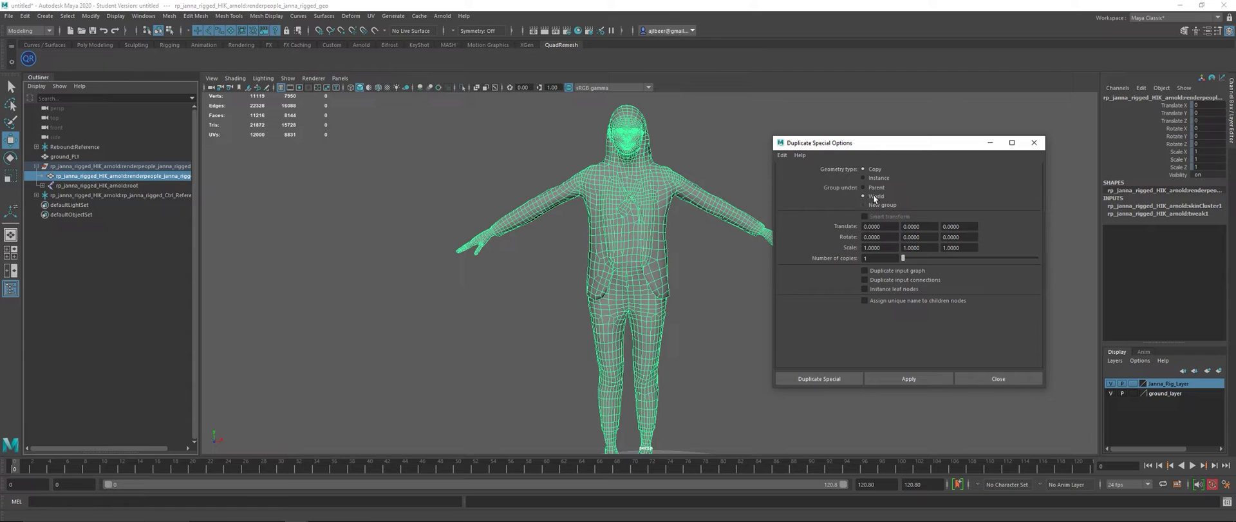
drag(87, 175, 287, 300)
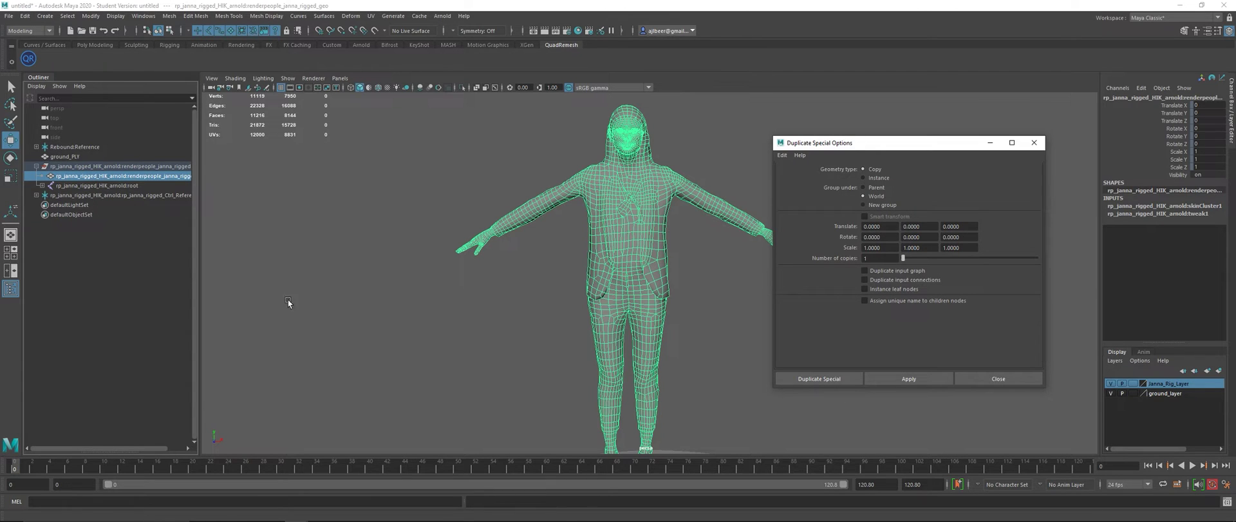
click(825, 379)
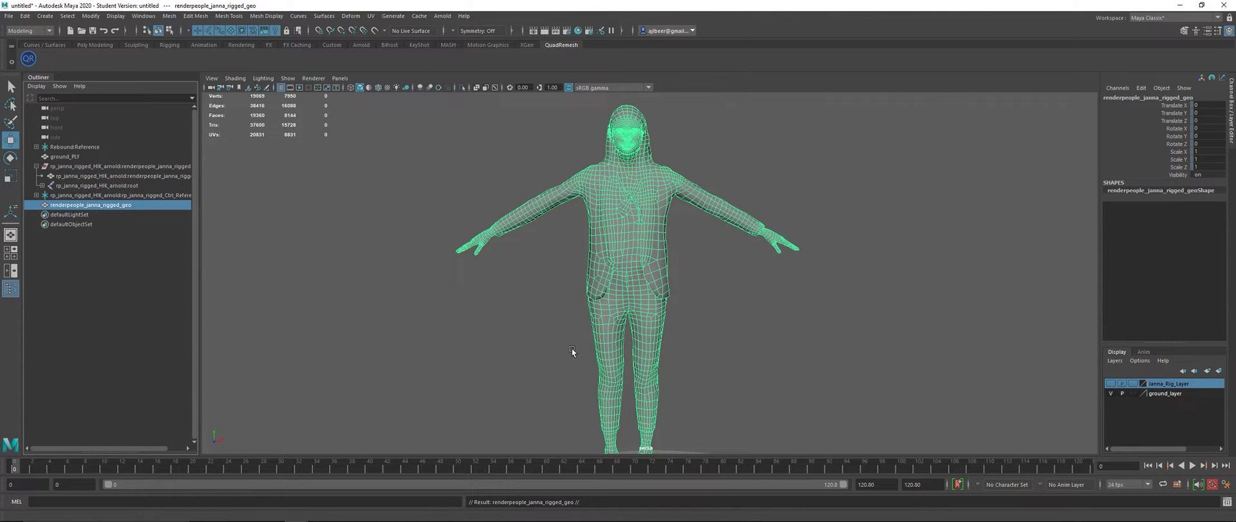
Unlock all translate, rotate, scale and visibility channels of the duplicated mesh renderpeople_janna_rigged_geo
click(259, 241)
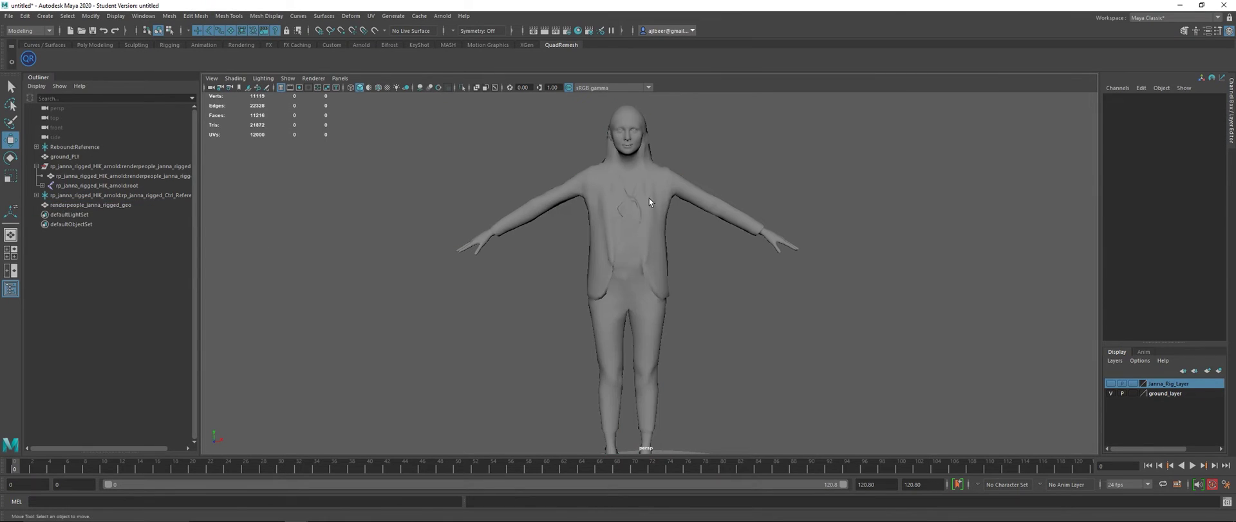
click(620, 199)
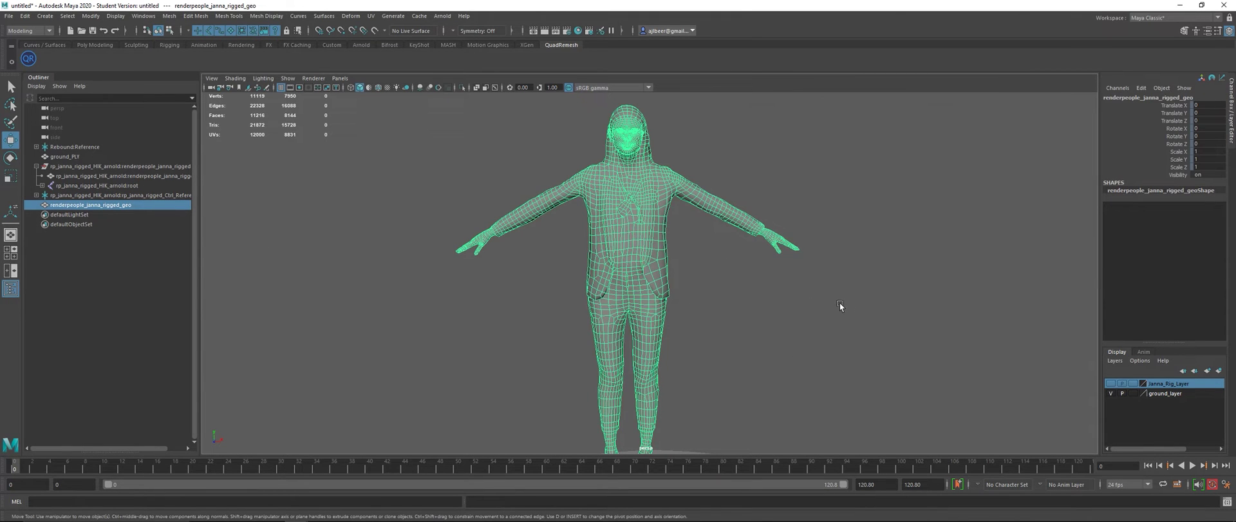
alt+middle_drag(839, 303, 1095, 290)
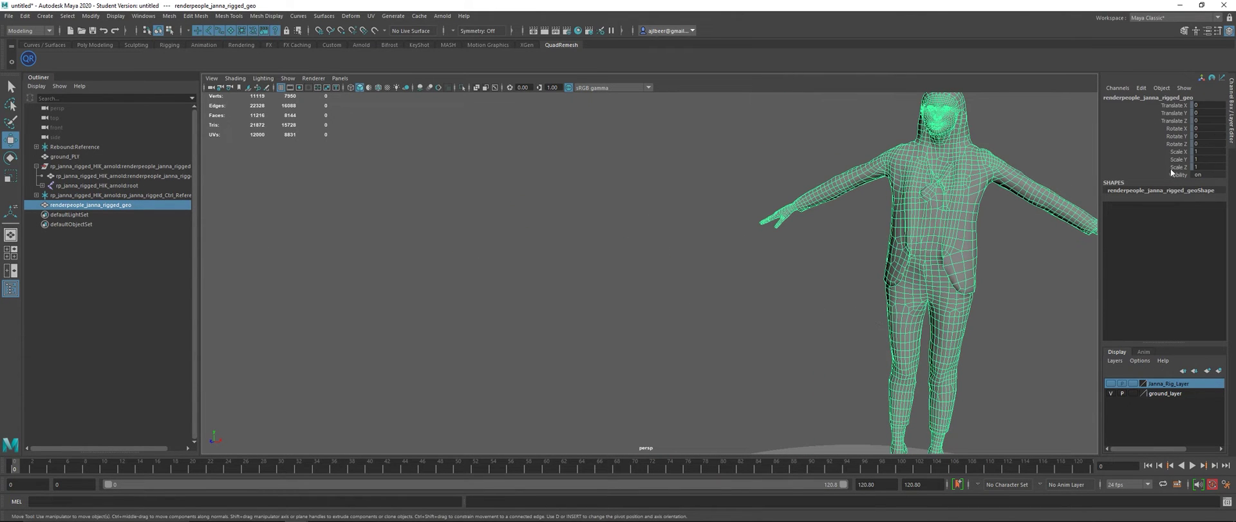
alt+middle_drag(882, 327, 659, 341)
scroll(659, 341, down, 3)
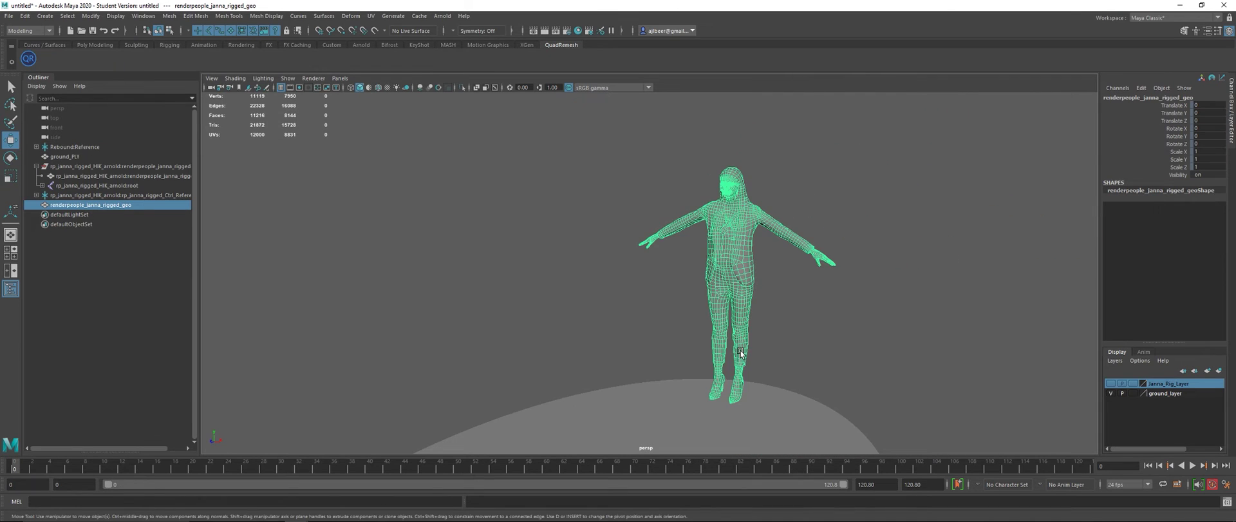
alt+drag(770, 345, 1008, 261)
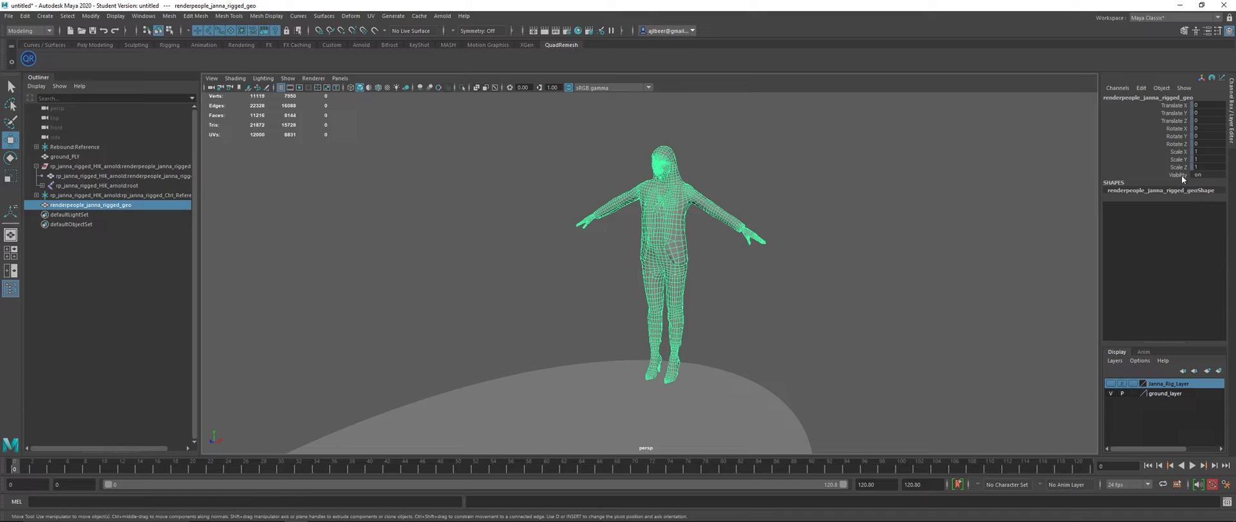
drag(1181, 175, 1173, 108)
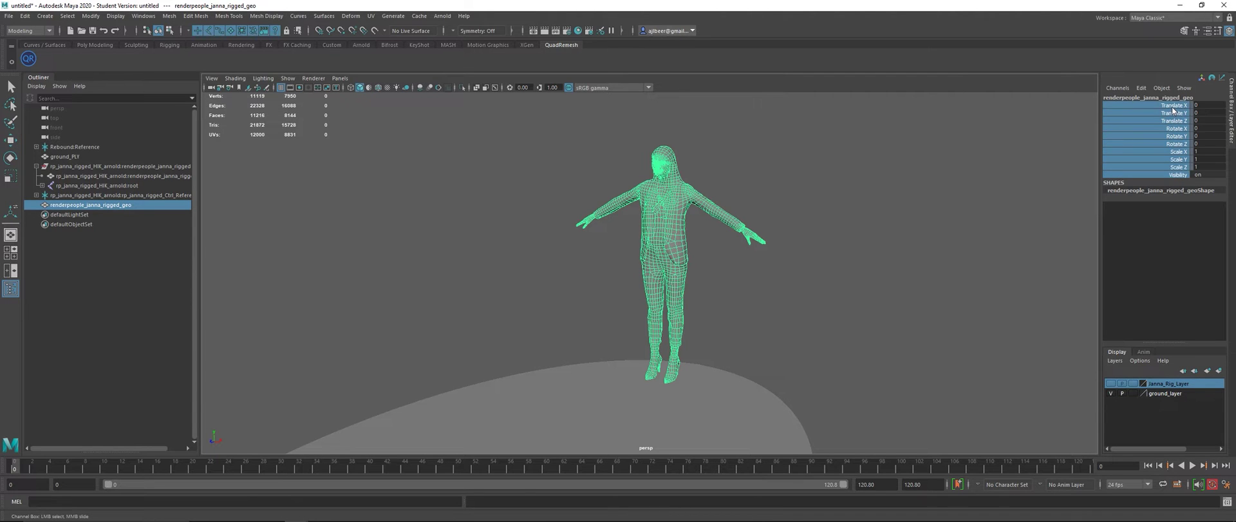
right_click(1173, 110)
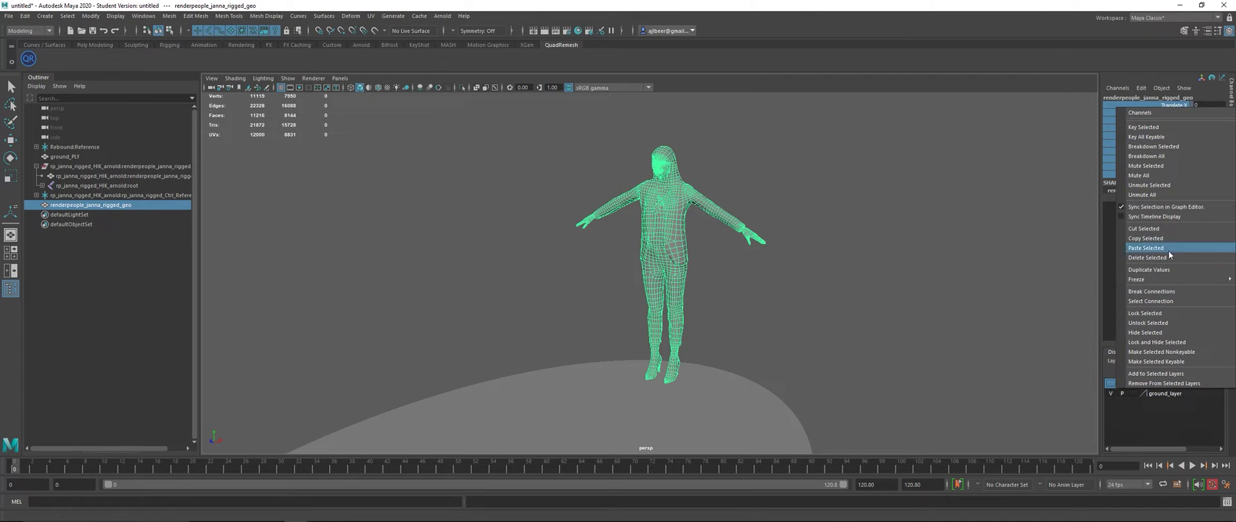
click(1161, 323)
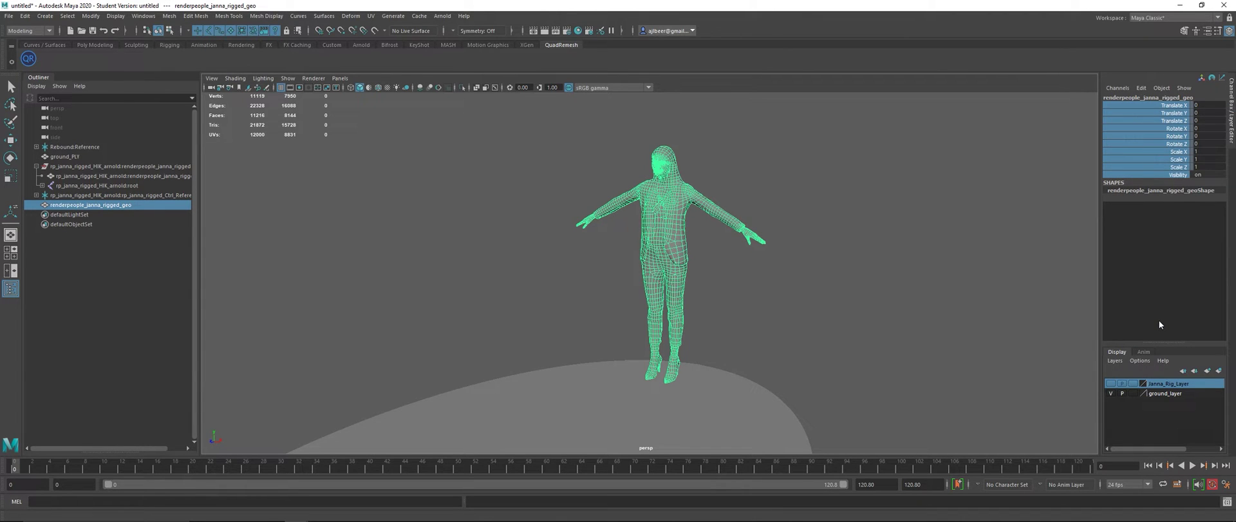
right_click(1171, 117)
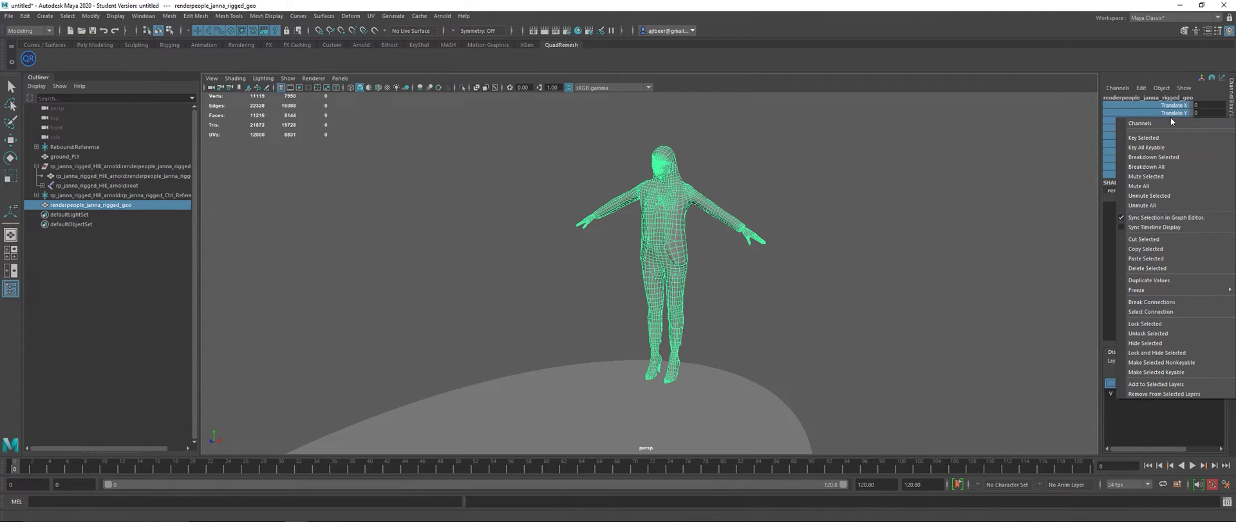
click(1156, 334)
key(w)
click(1044, 215)
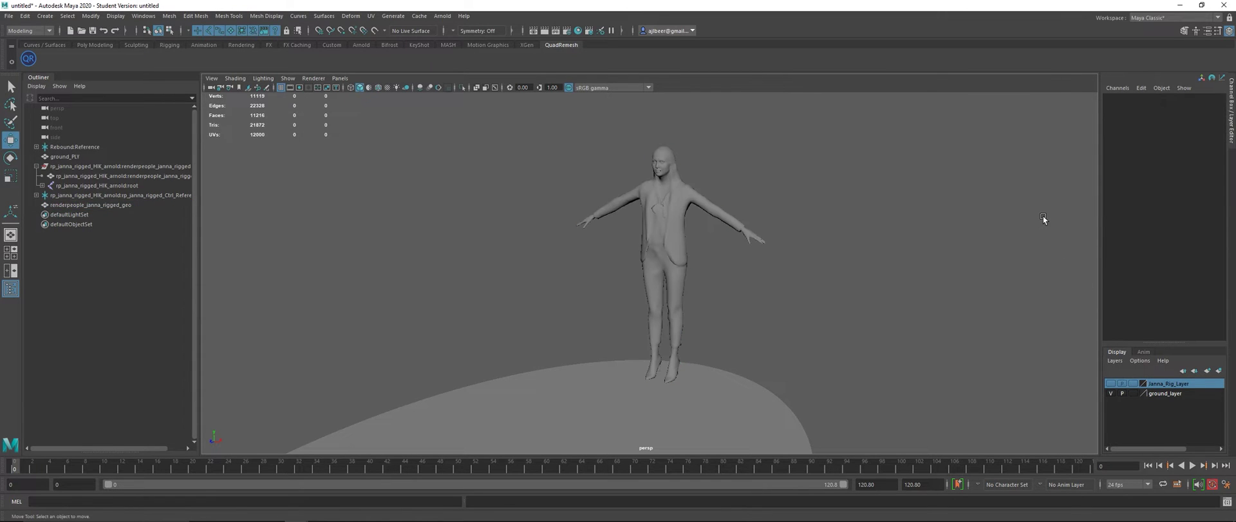
Delete the duplicated mesh's history and play the animation to check that the copy is independent of the rig
click(659, 209)
click(24, 15)
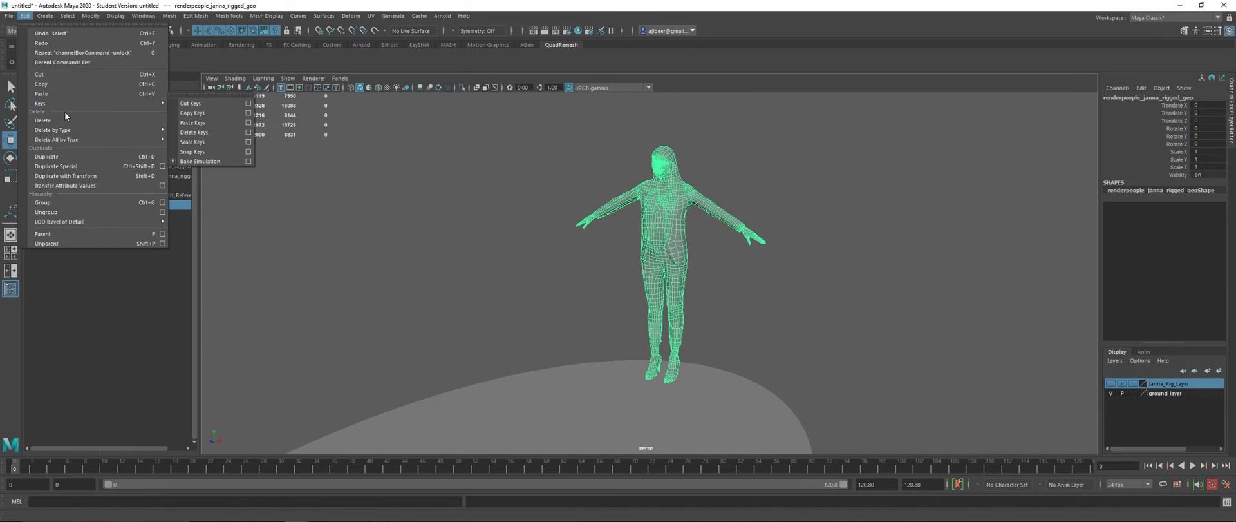
click(196, 129)
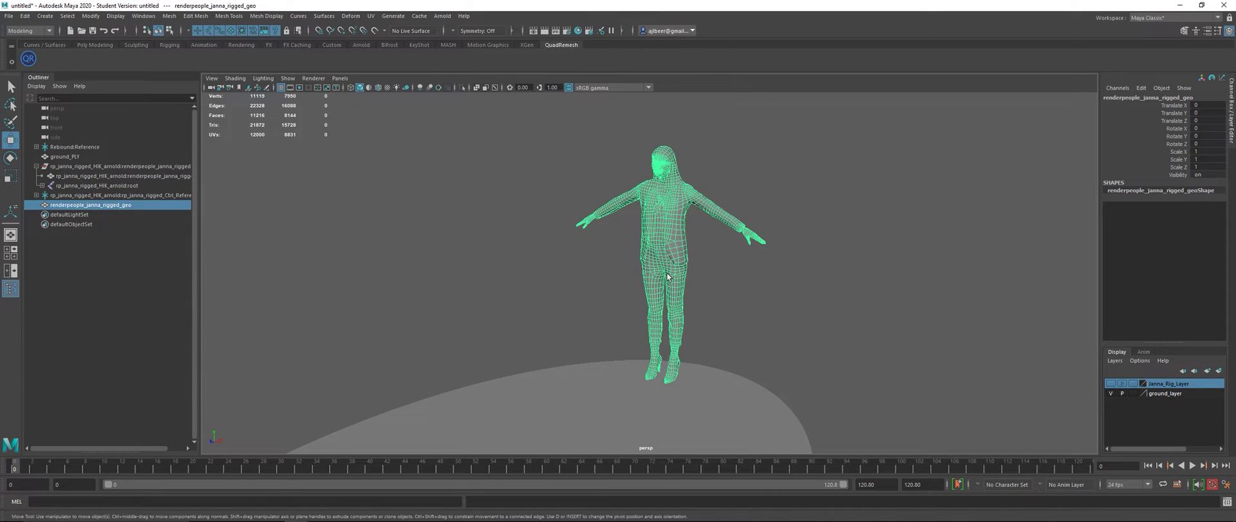
key(alt+v)
key(alt+shift+v)
key(alt+v)
click(768, 207)
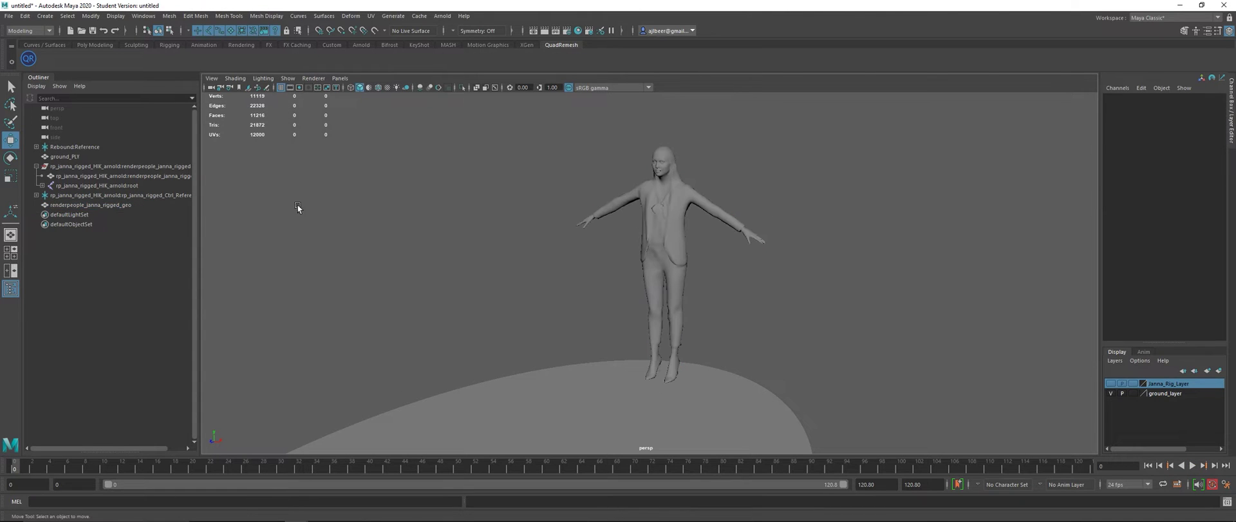
Separate the duplicated mesh renderpeople_janna_rigged_geo into its individual polygon shells
click(36, 166)
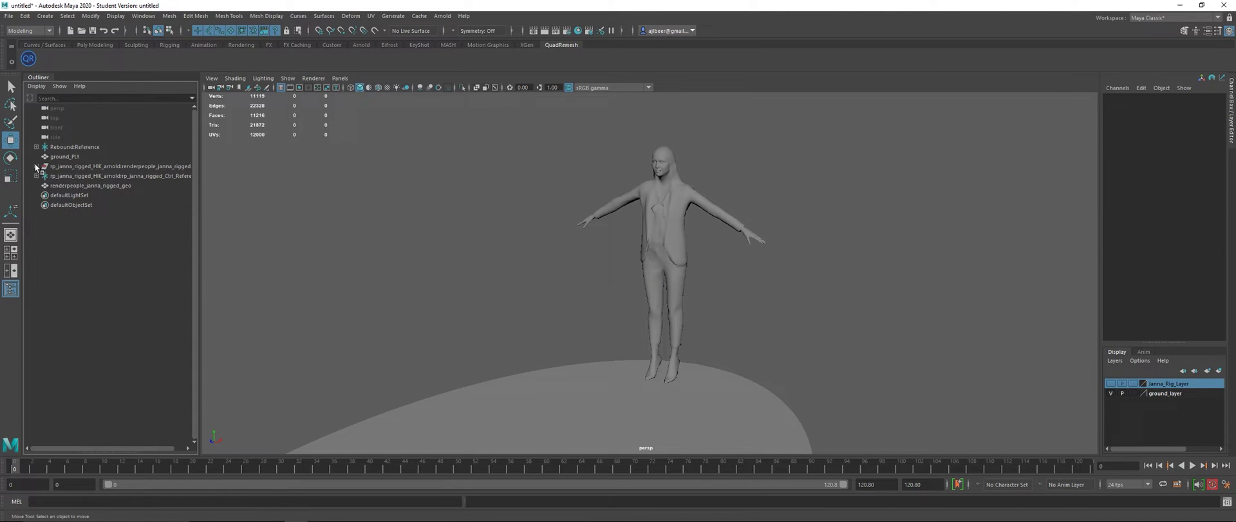
click(114, 185)
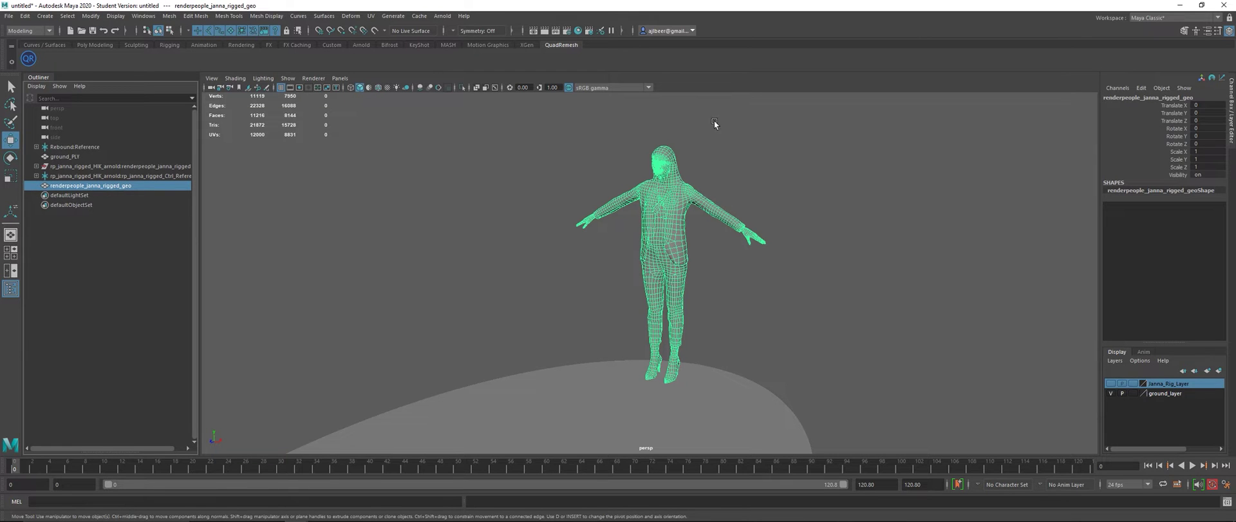
key(f)
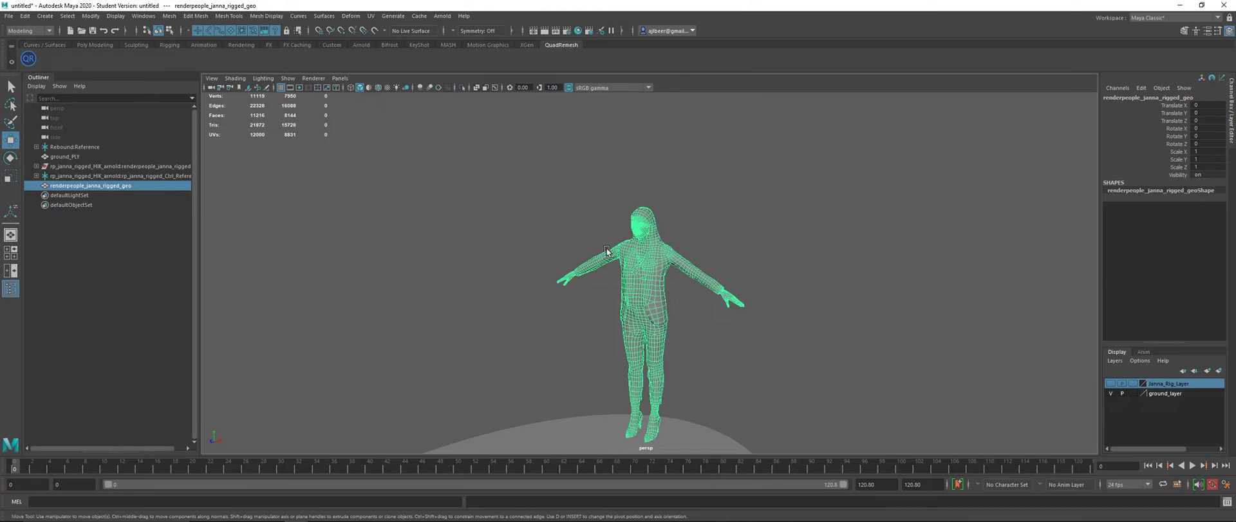
scroll(647, 223, up, 2)
scroll(647, 222, up, 4)
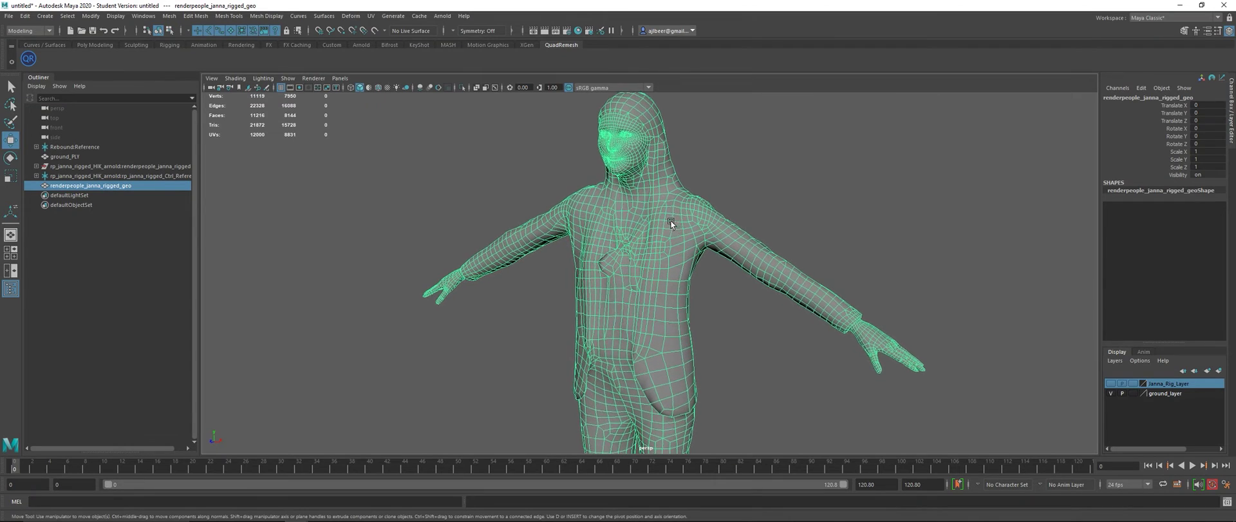
alt+middle_drag(707, 187, 725, 256)
scroll(725, 257, up, 5)
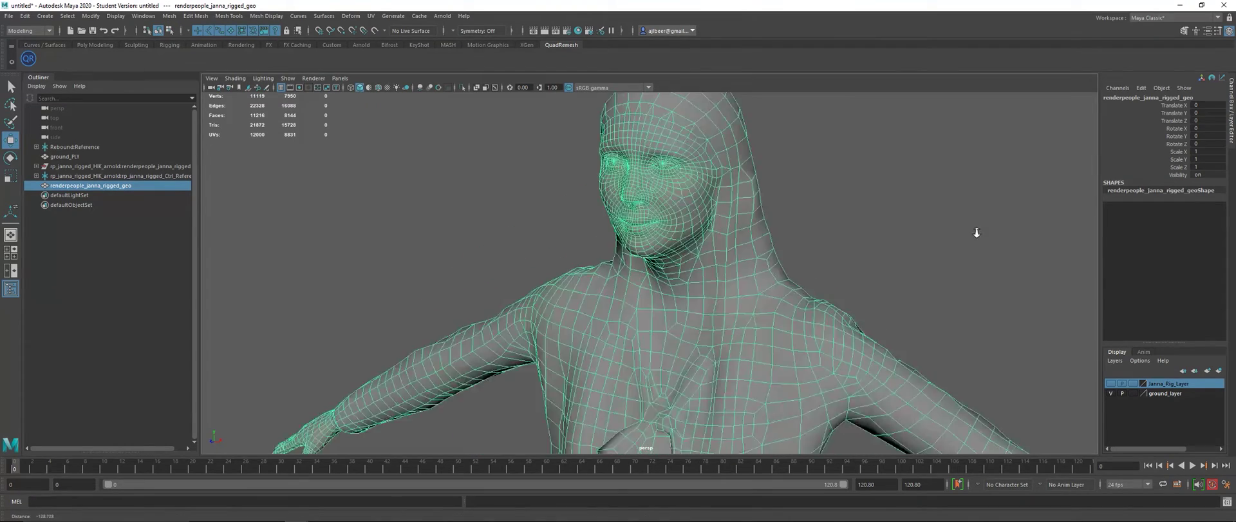
alt+middle_drag(973, 205, 916, 176)
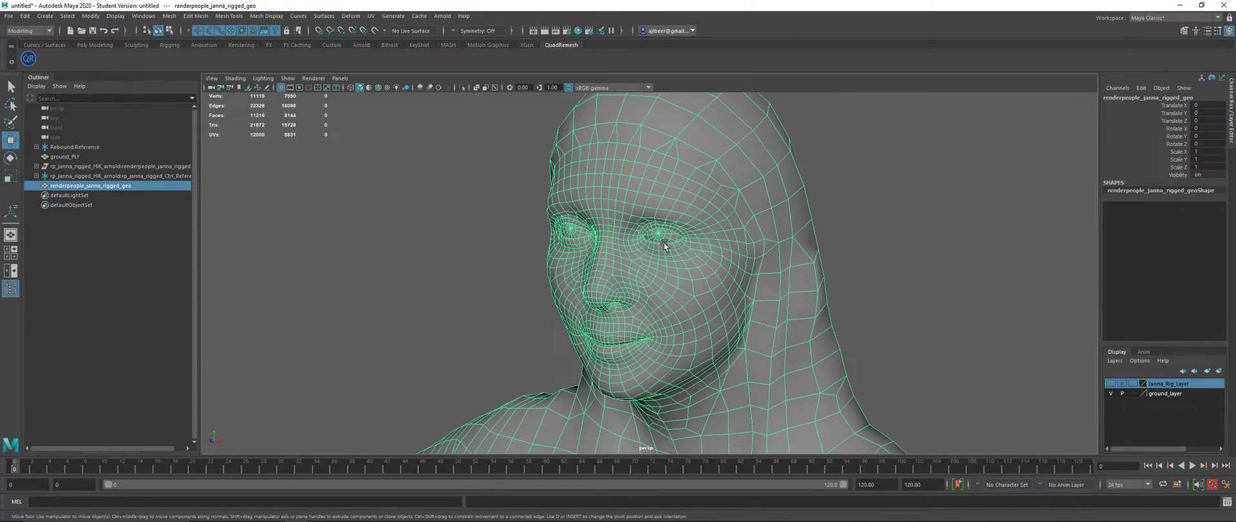
key(4)
mouse_move(679, 331)
alt+mouse_down()
mouse_move(762, 330)
mouse_move(711, 265)
alt+mouse_up()
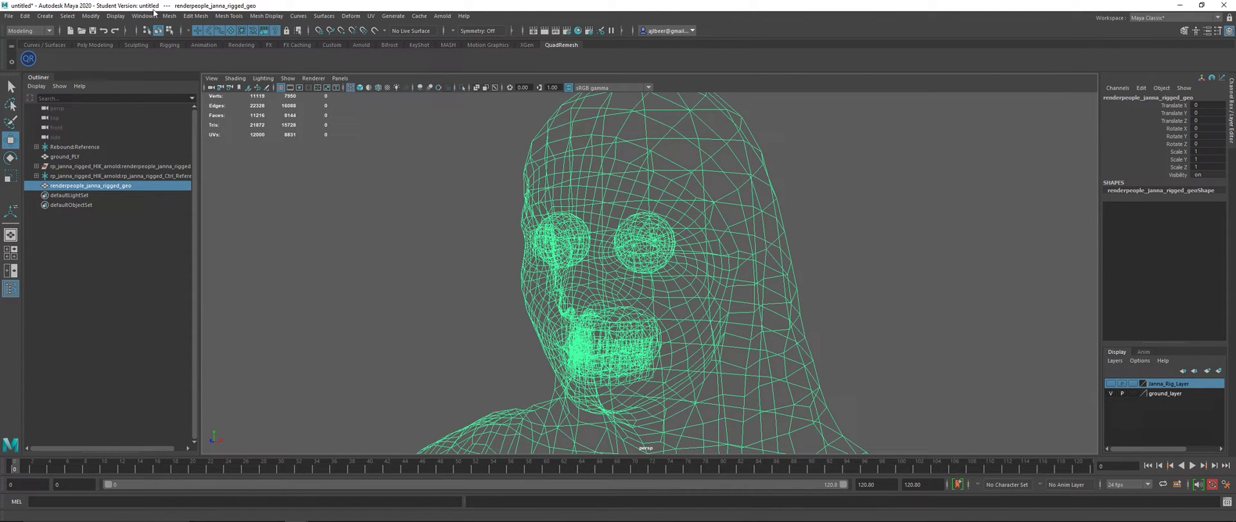
click(170, 16)
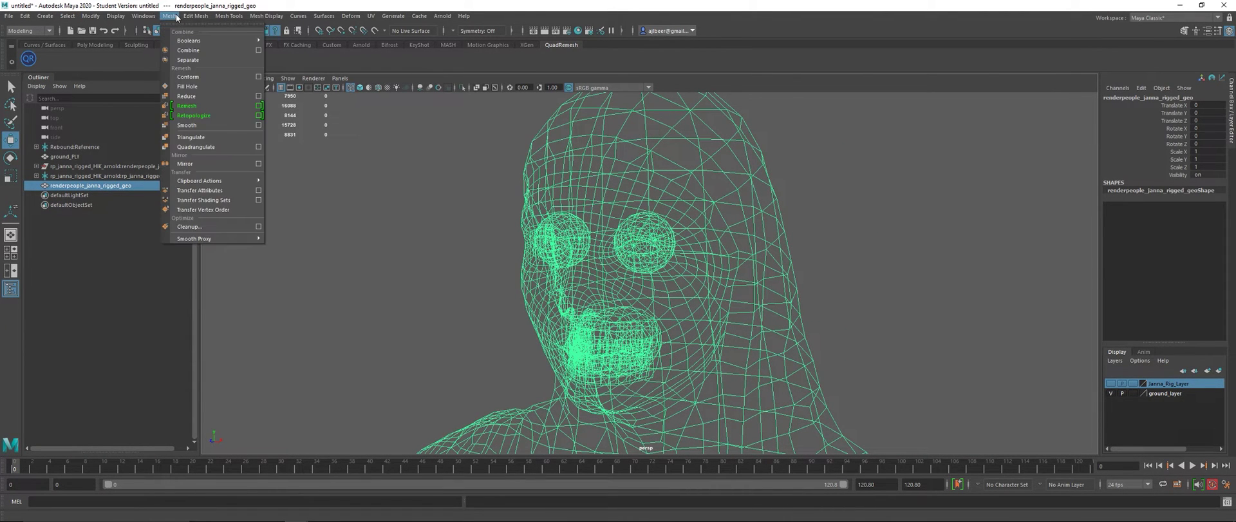
click(192, 59)
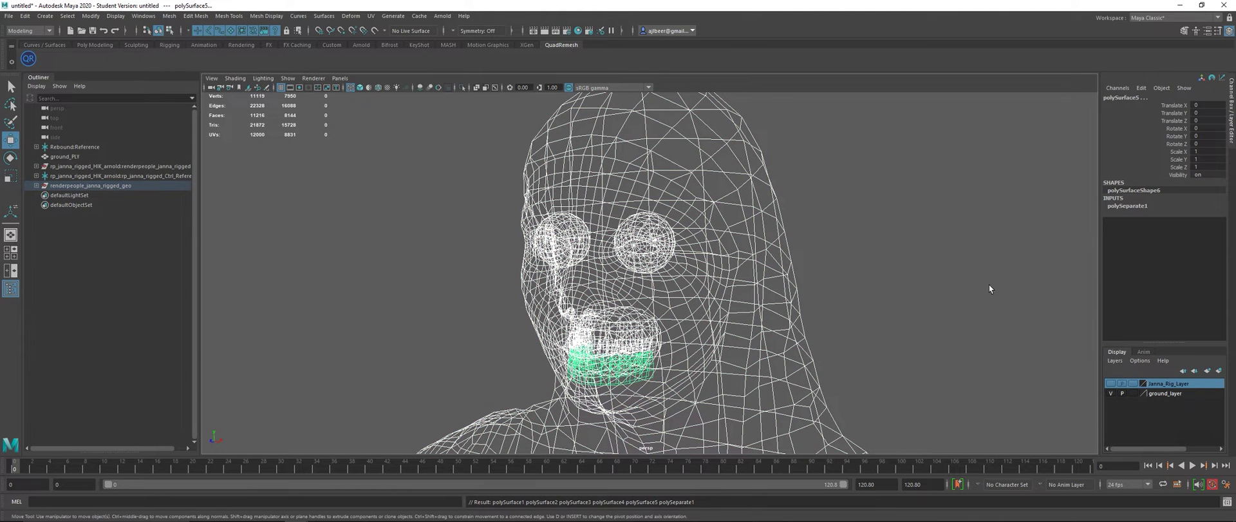
Delete the separated eyeball and teeth shells inside the head, keeping only the main body shell
click(980, 263)
click(719, 278)
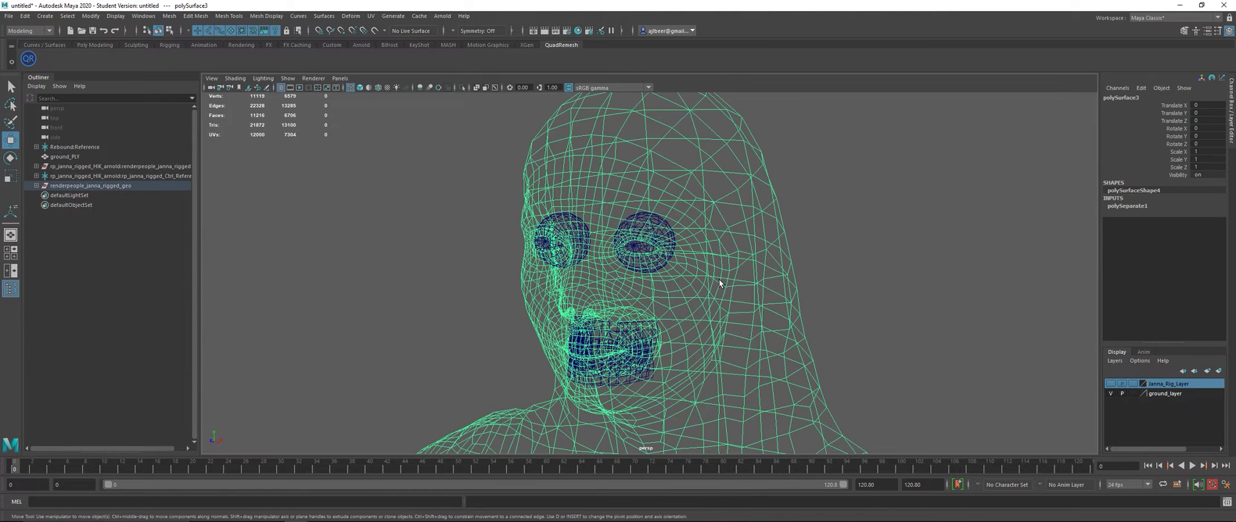
drag(459, 132, 760, 395)
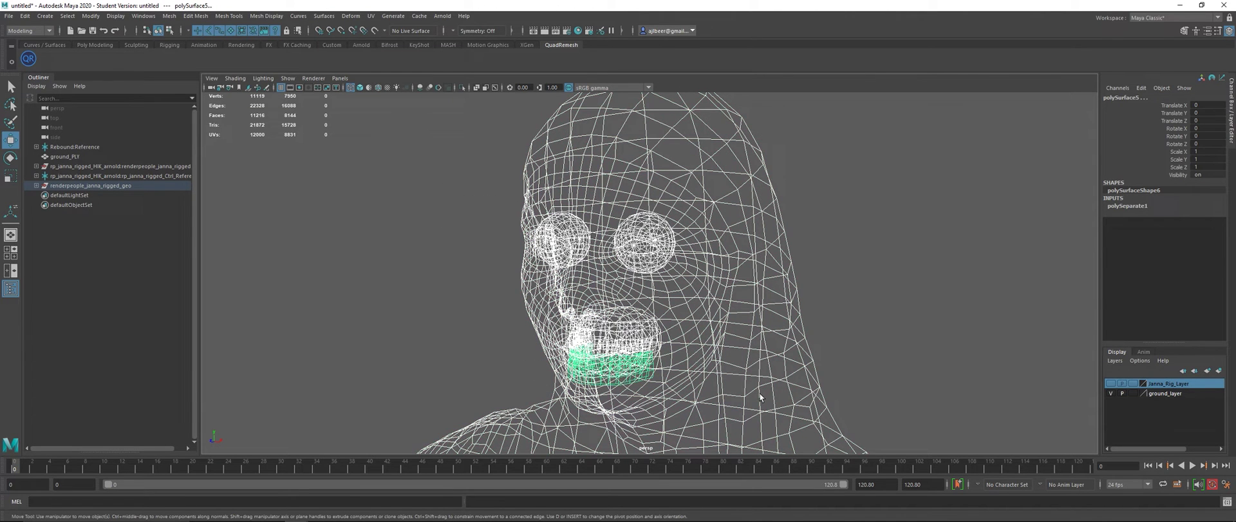
ctrl+click(752, 274)
key(Delete)
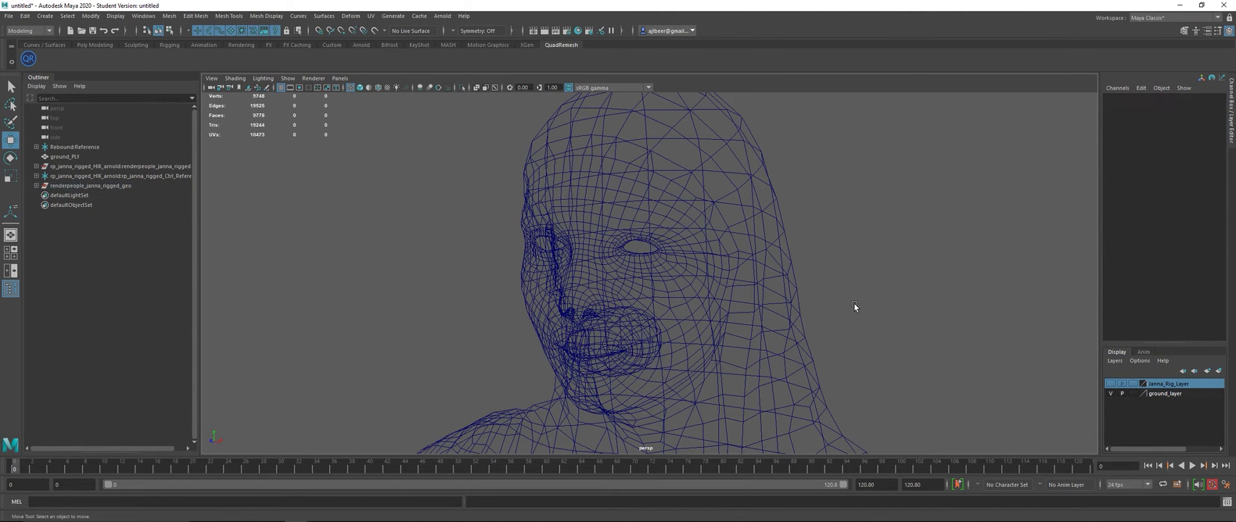
Examine the body shell's head in shaded and wireframe display for remaining interior geometry around the eyes and mouth
key(5)
scroll(854, 303, down, 6)
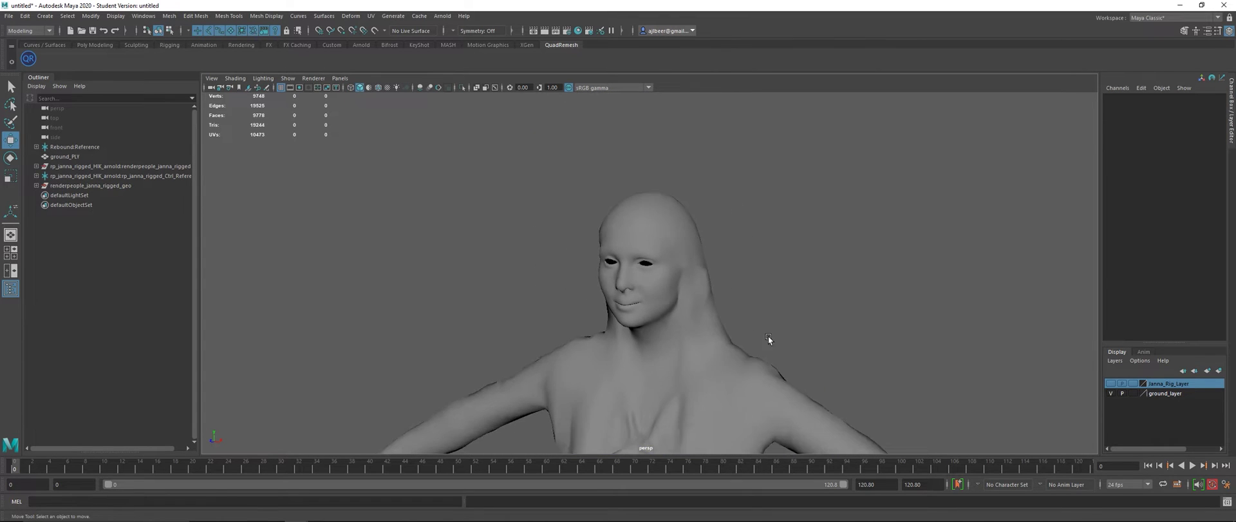
scroll(781, 367, down, 3)
alt+drag(787, 372, 693, 224)
alt+middle_drag(693, 224, 691, 385)
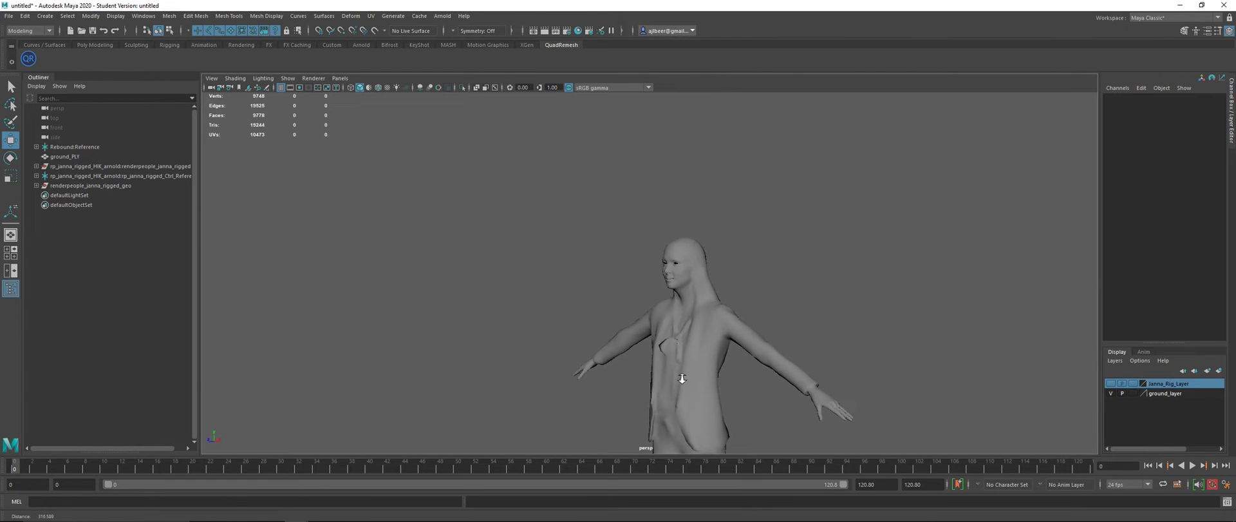
alt+right_drag(691, 385, 1094, 379)
mouse_move(461, 415)
alt+right_down()
mouse_move(662, 380)
mouse_move(966, 378)
alt+right_up()
alt+right_drag(775, 375, 1124, 307)
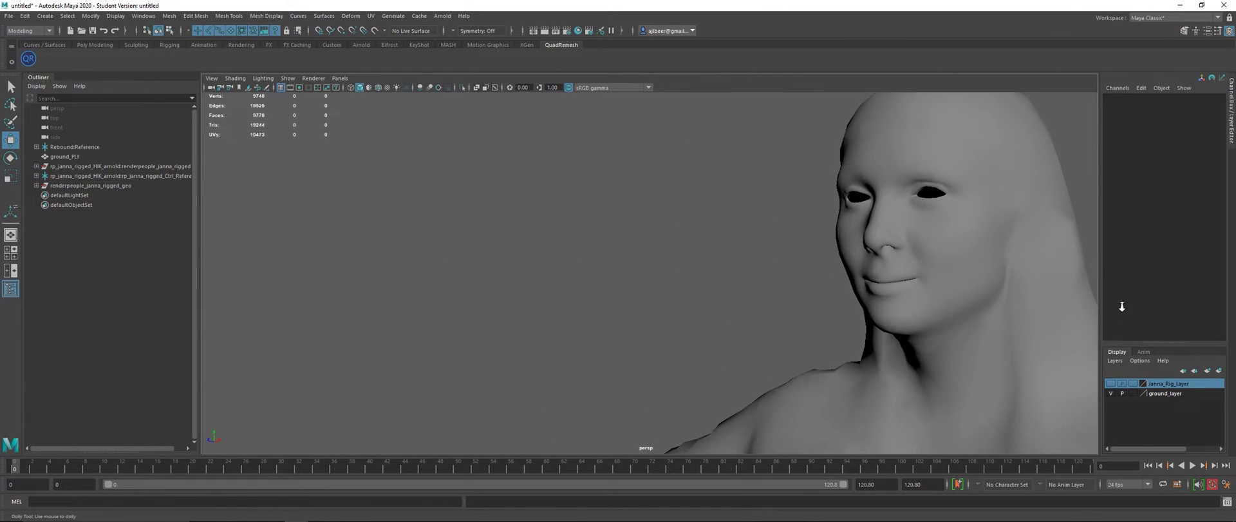
alt+drag(997, 311, 494, 309)
alt+right_drag(494, 309, 798, 264)
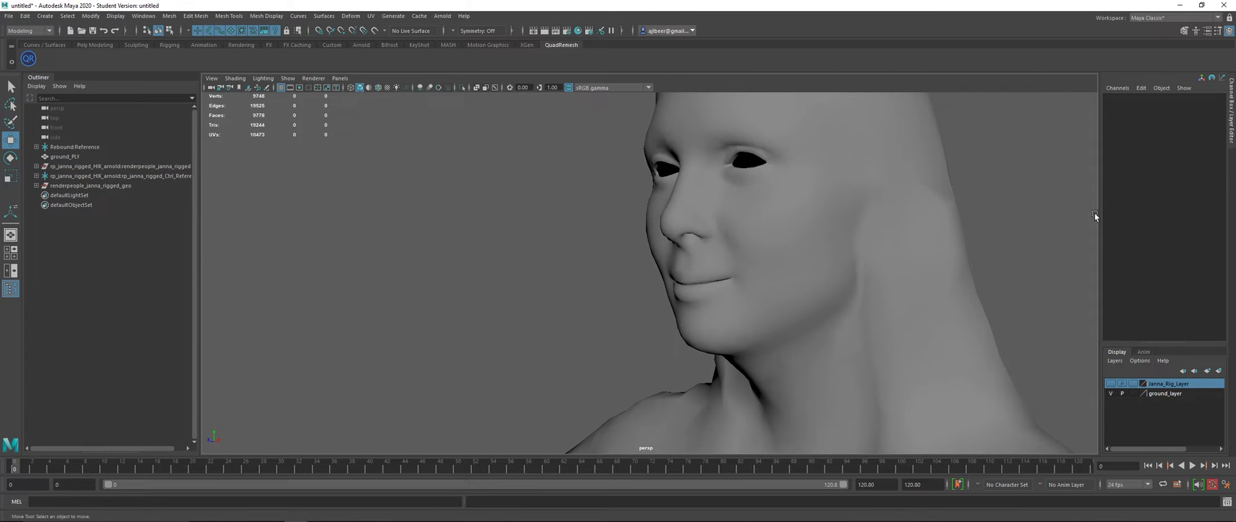
click(799, 262)
alt+drag(799, 268, 87, 298)
alt+right_drag(87, 297, 302, 273)
mouse_move(303, 274)
alt+mouse_down()
mouse_move(270, 283)
mouse_move(291, 297)
alt+mouse_up()
key(4)
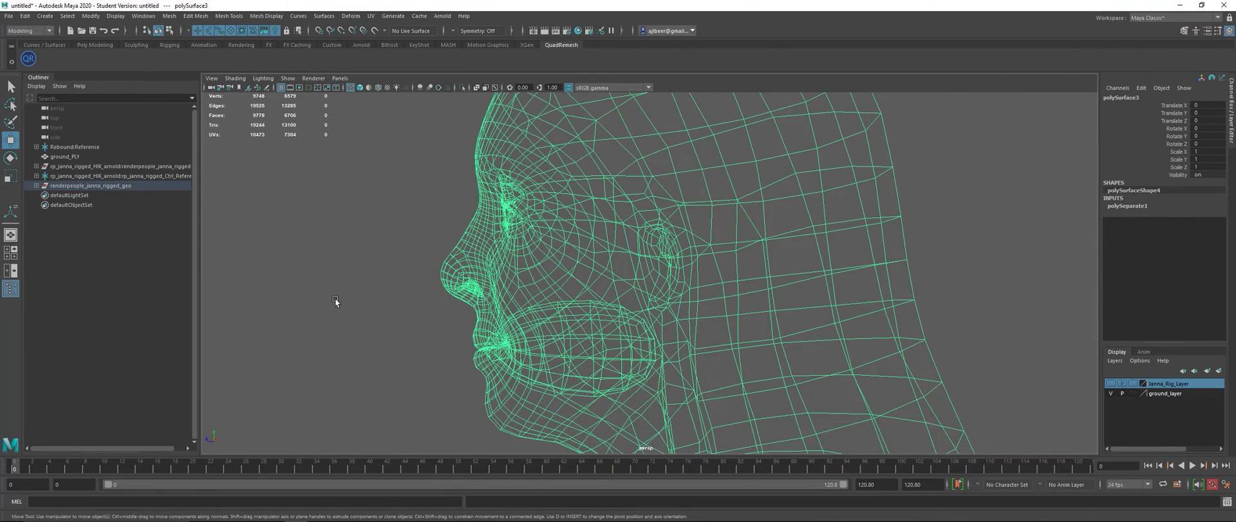
alt+drag(654, 330, 928, 219)
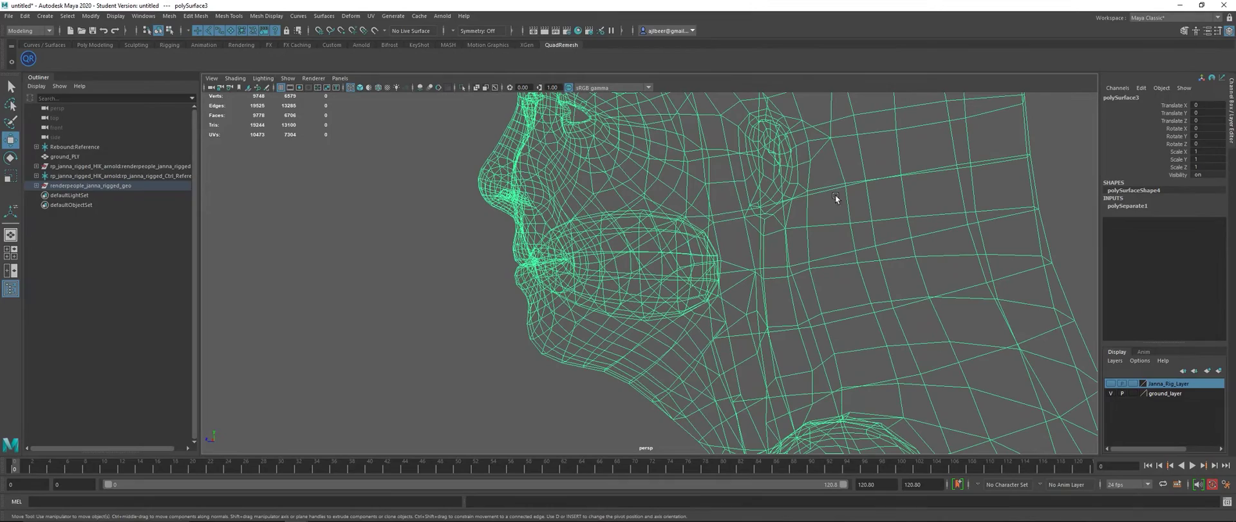
Select faces of the inner mouth cavity, grow the selection up to the lips, and delete the whole cavity
right_click(694, 246)
click(693, 271)
click(676, 249)
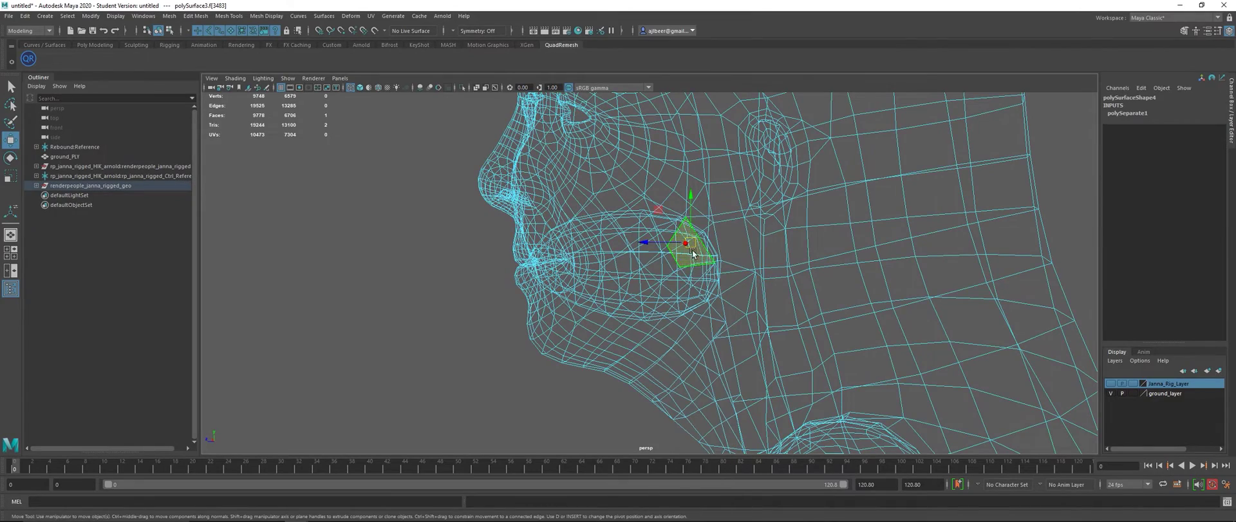
key(f)
alt+drag(709, 256, 532, 318)
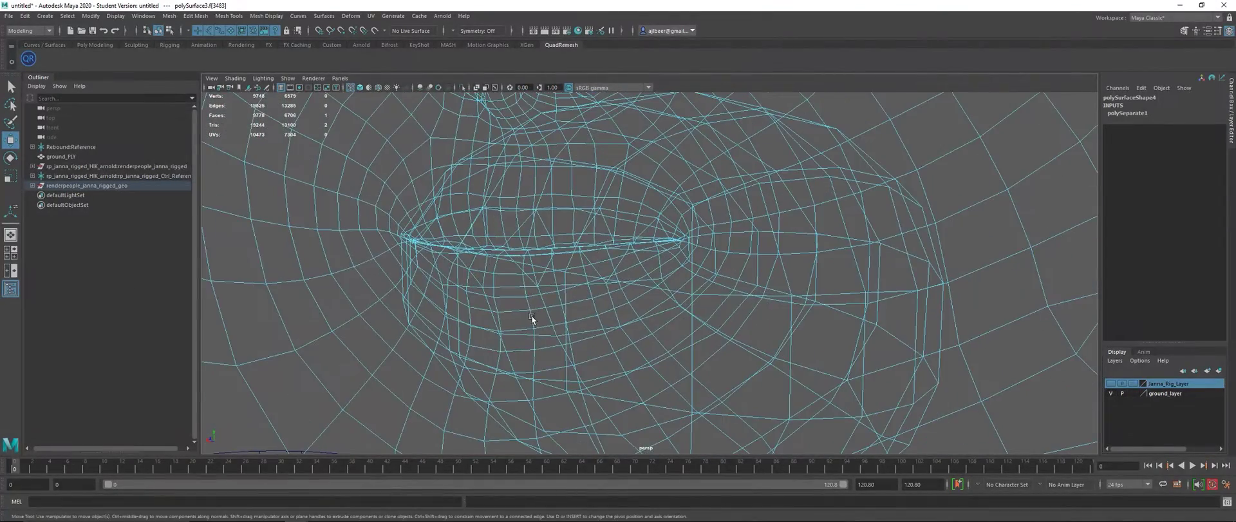
click(852, 264)
shift+click(883, 246)
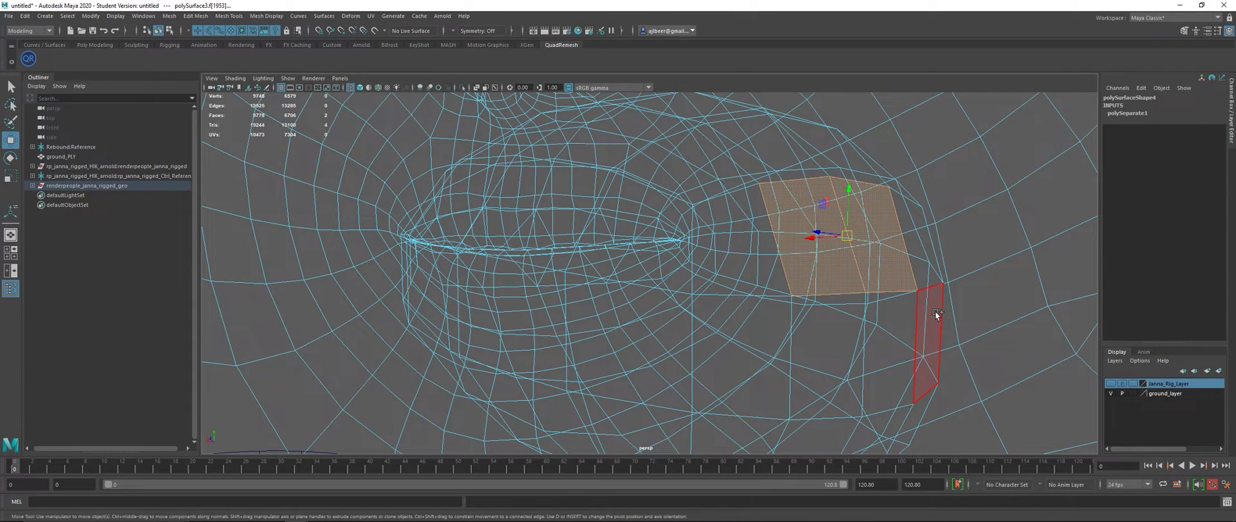
key(shift+period)
key(shift+period)
key(shift+period)
key(shift+period)
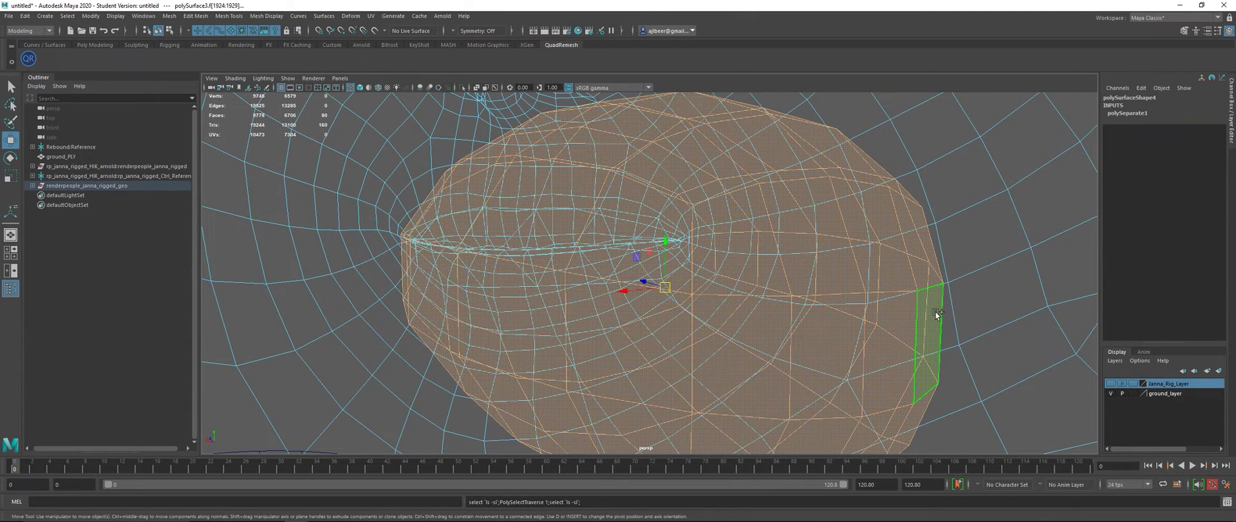
alt+drag(936, 314, 737, 341)
scroll(641, 386, down, 5)
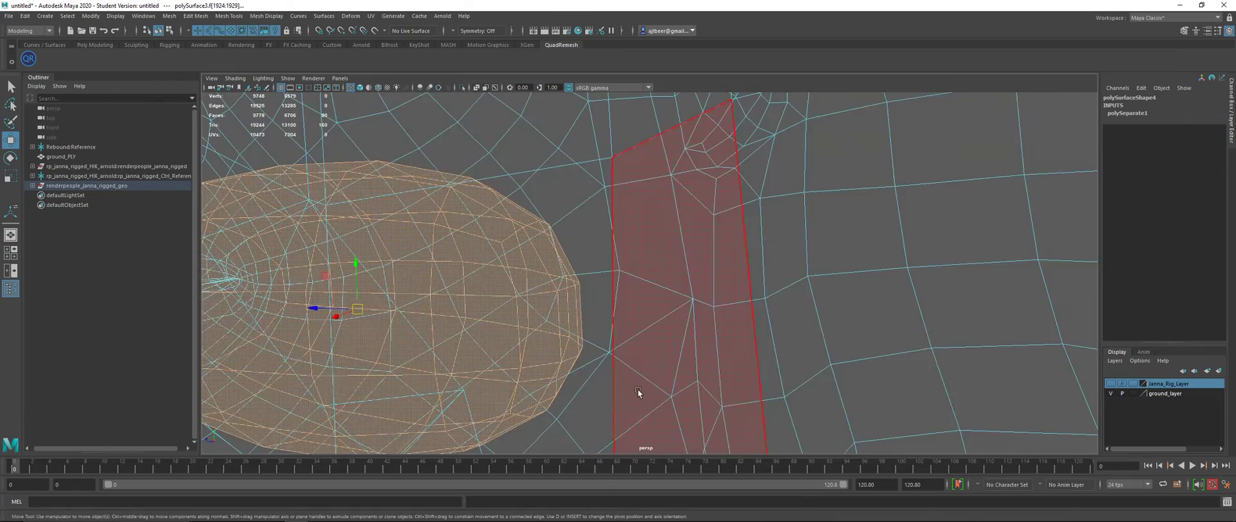
scroll(635, 394, up, 3)
scroll(644, 387, up, 1)
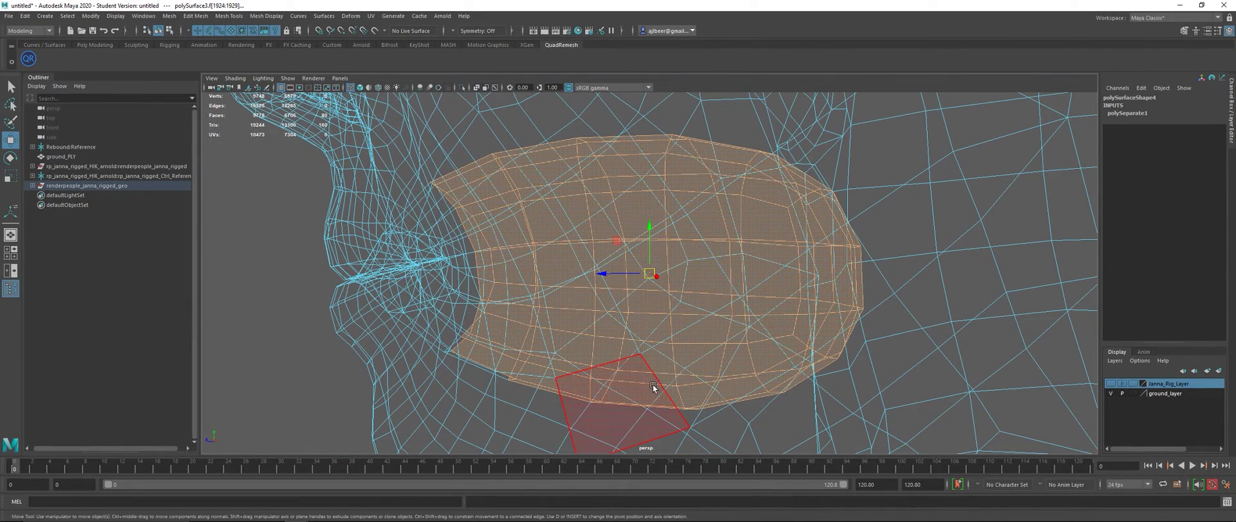
key(shift+period)
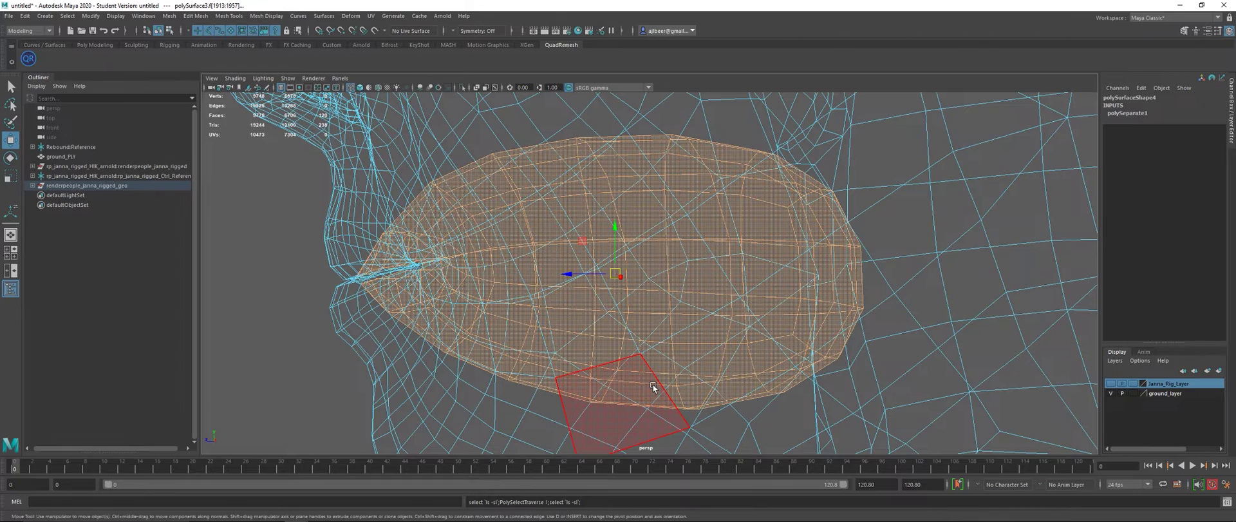
key(Delete)
scroll(740, 272, down, 5)
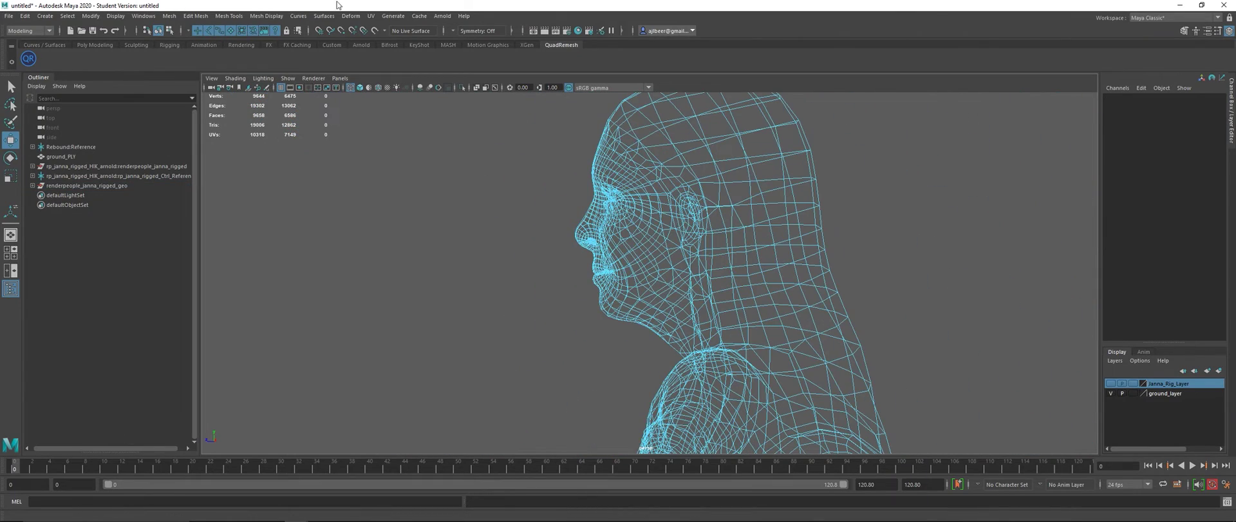
key(F8)
click(422, 167)
Close the open eye and mouth borders of the body mesh with Fill Hole
mouse_move(501, 248)
alt+mouse_down()
mouse_move(552, 254)
mouse_move(539, 252)
alt+mouse_up()
key(5)
alt+drag(605, 295, 667, 323)
scroll(637, 296, down, 3)
scroll(735, 322, down, 1)
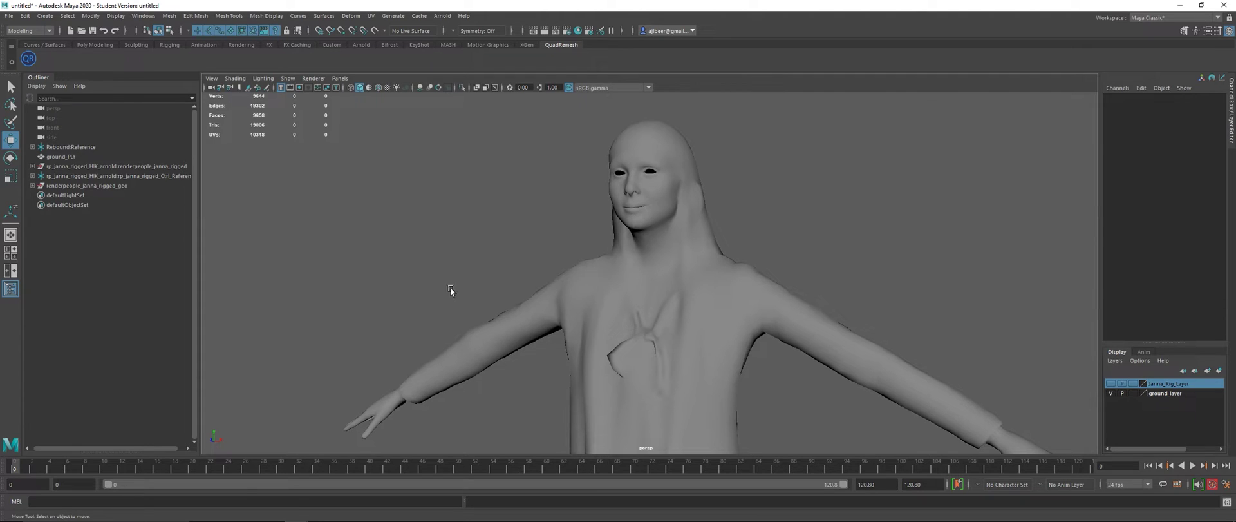
click(662, 215)
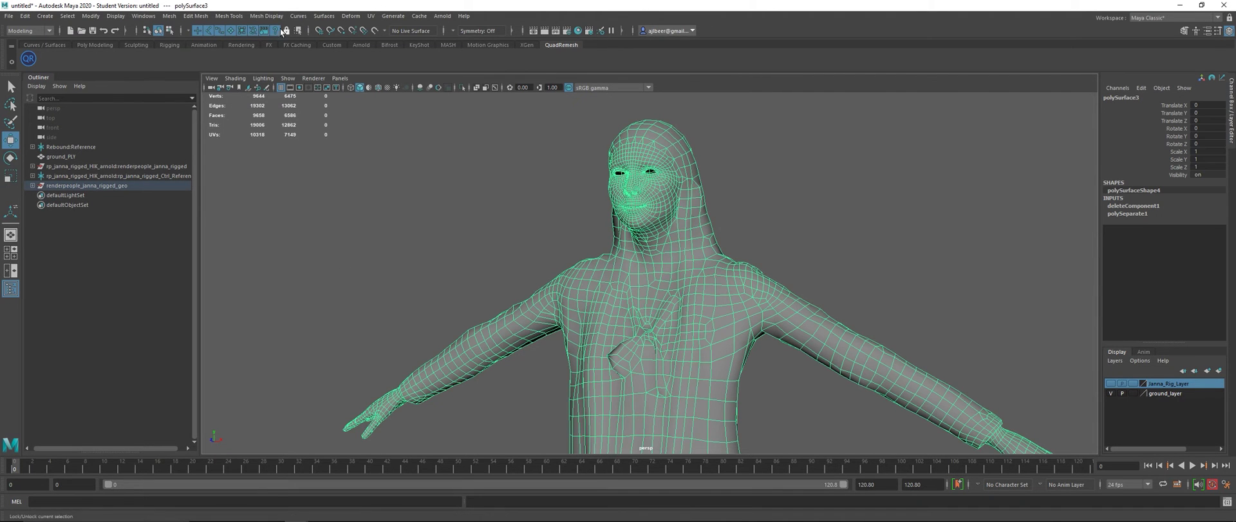
click(170, 16)
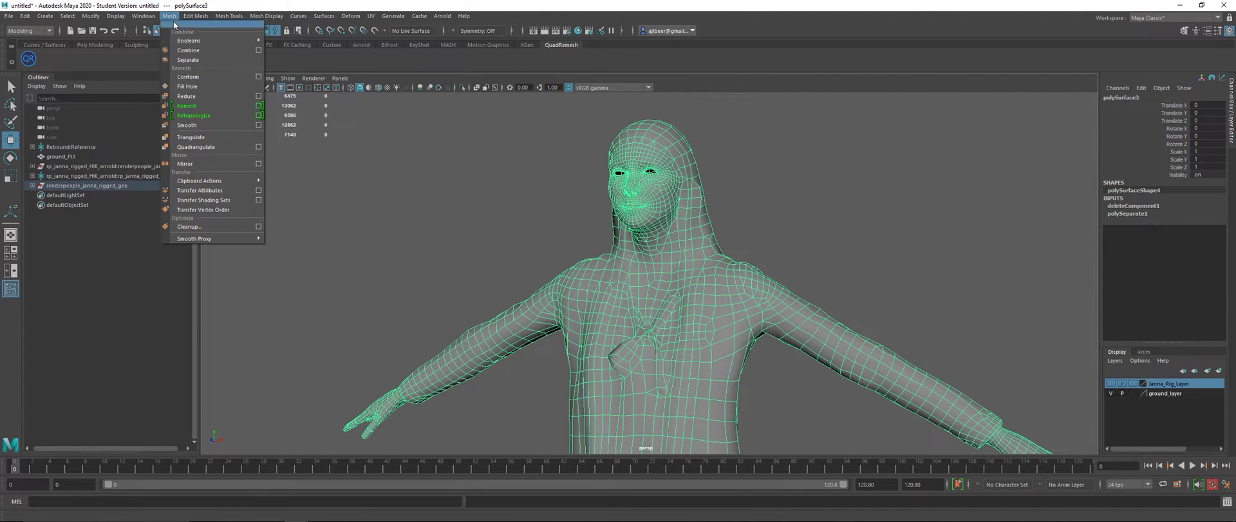
click(196, 87)
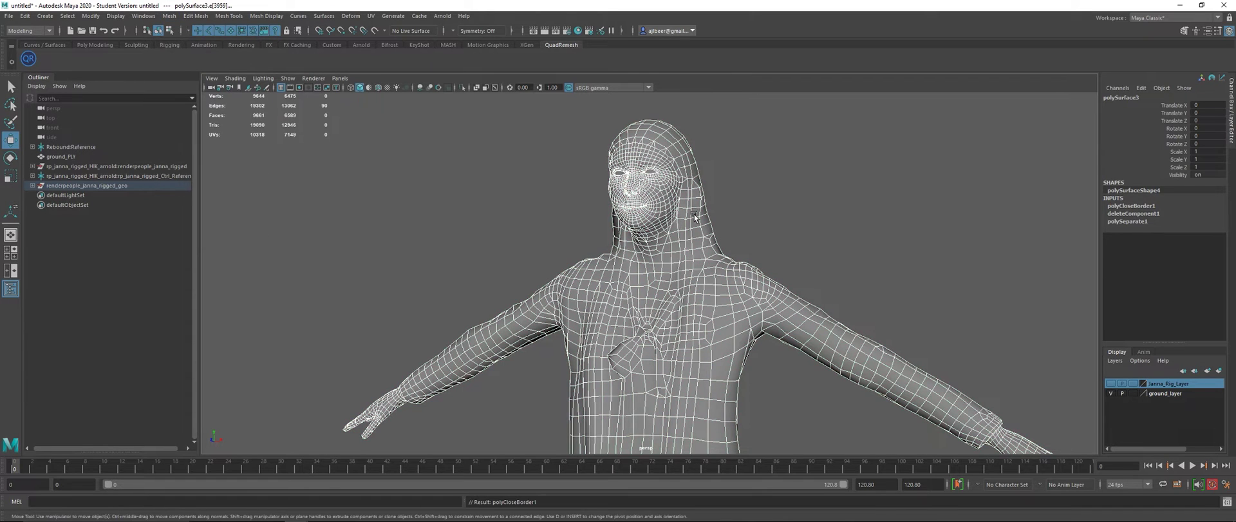
click(729, 188)
click(721, 221)
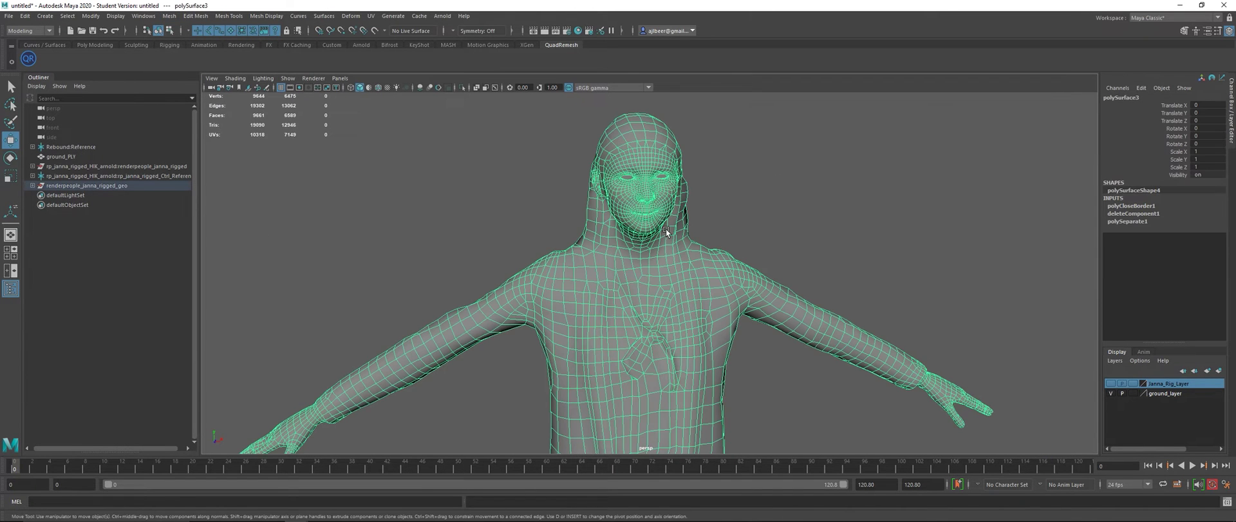
Delete the construction history of the hole-filled body mesh
click(25, 15)
mouse_move(70, 132)
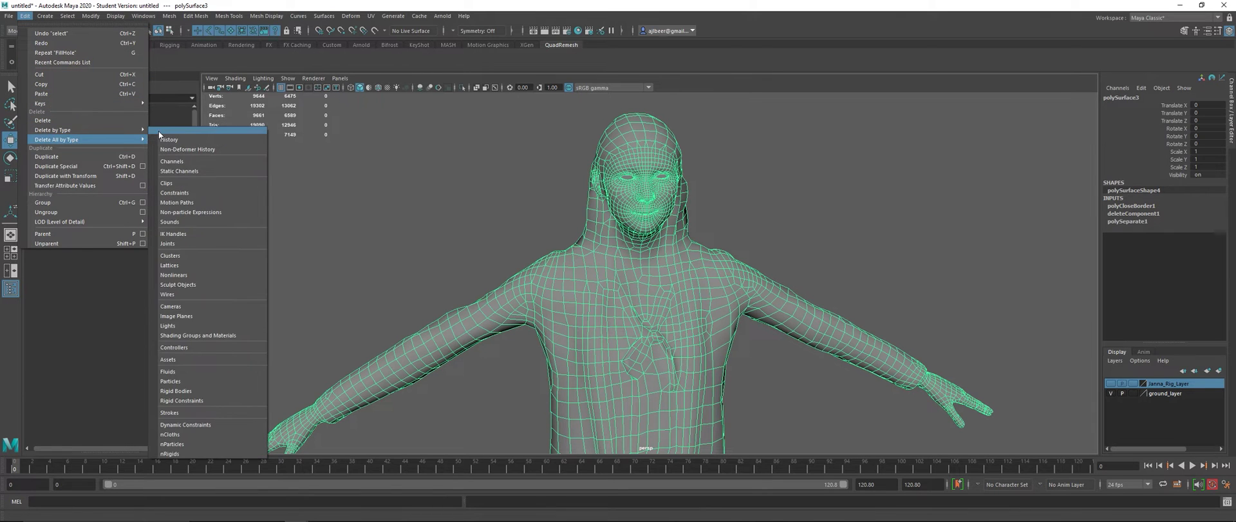
click(170, 130)
click(836, 238)
alt+drag(829, 213, 712, 261)
click(712, 261)
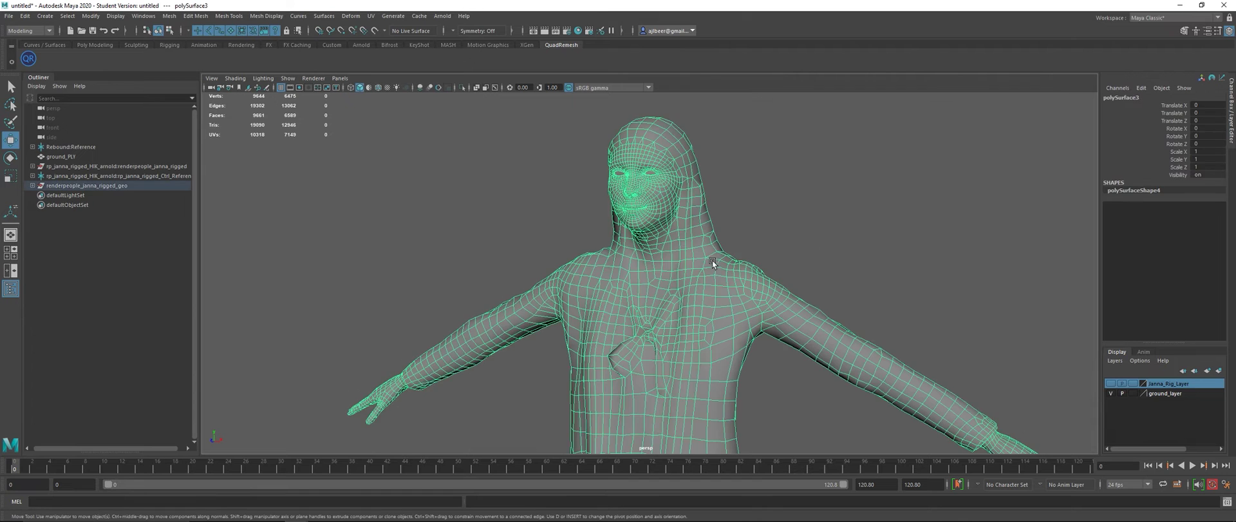
Inspect the cleaned body mesh around the torso, jacket and arms from several angles
alt+right_drag(706, 295, 689, 315)
alt+right_drag(705, 357, 662, 260)
alt+drag(662, 261, 615, 276)
alt+right_drag(616, 276, 771, 155)
alt+drag(771, 155, 751, 453)
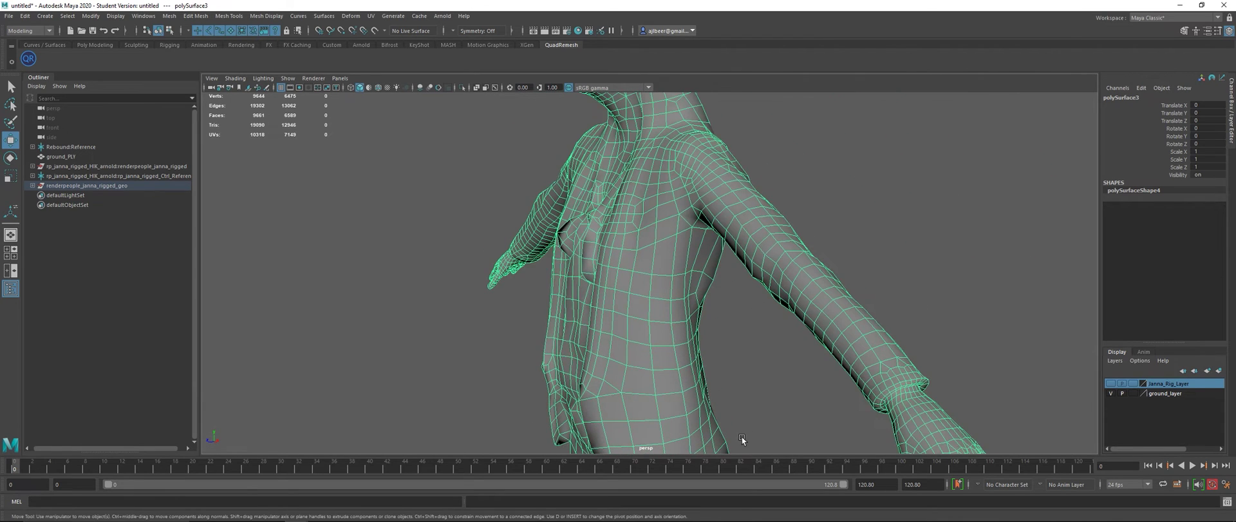
alt+right_drag(740, 345, 409, 348)
alt+drag(409, 348, 716, 324)
click(786, 343)
click(630, 290)
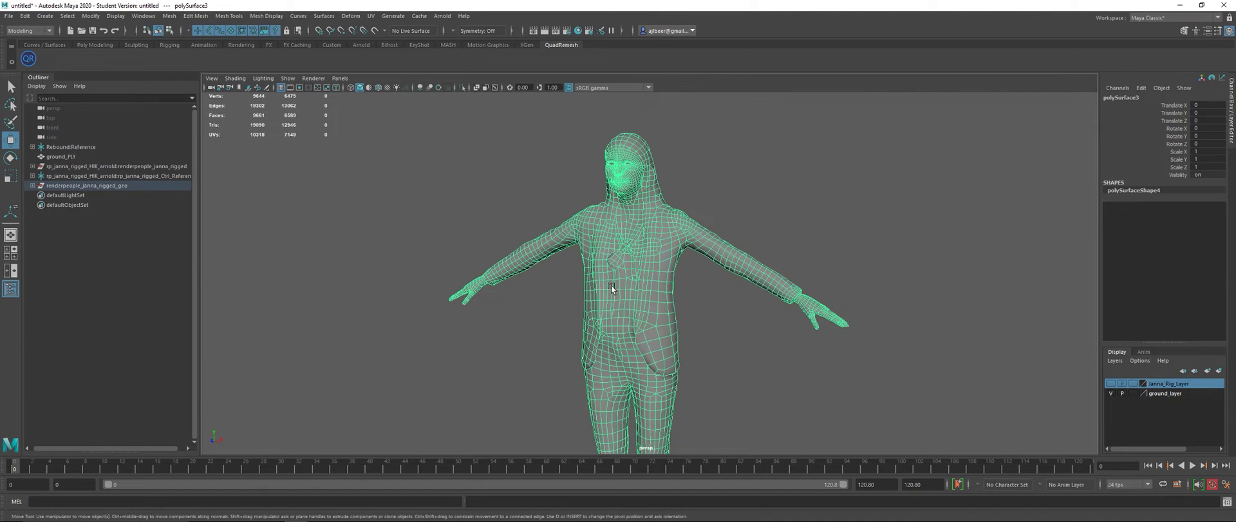
Remesh the cleaned body mesh into quads with Quad Remesher, using adaptive quad count and hard-edge detection by angle
click(474, 203)
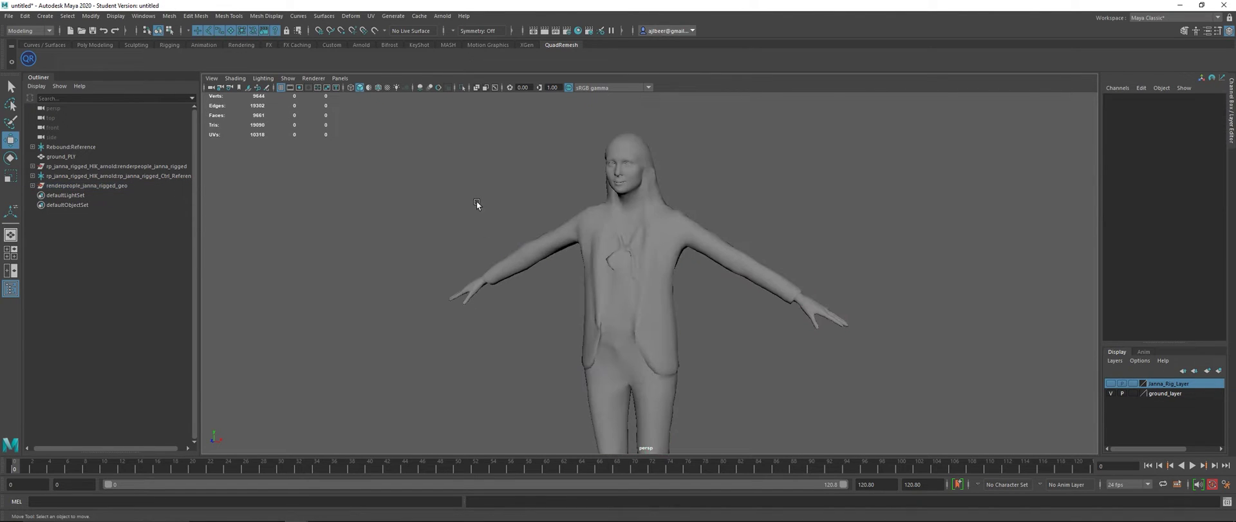
click(33, 61)
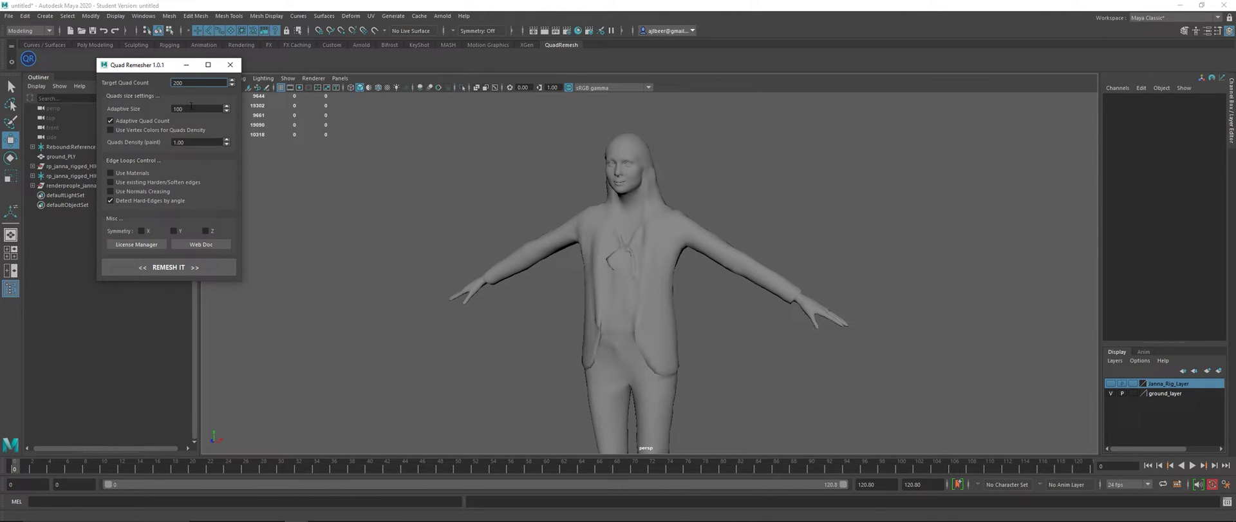
click(182, 268)
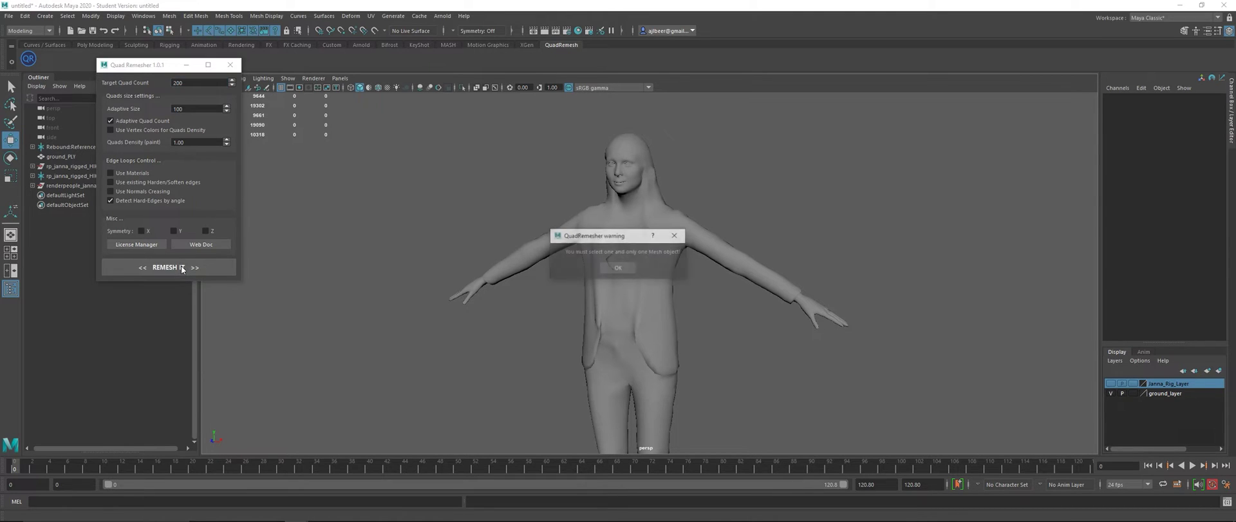
click(618, 267)
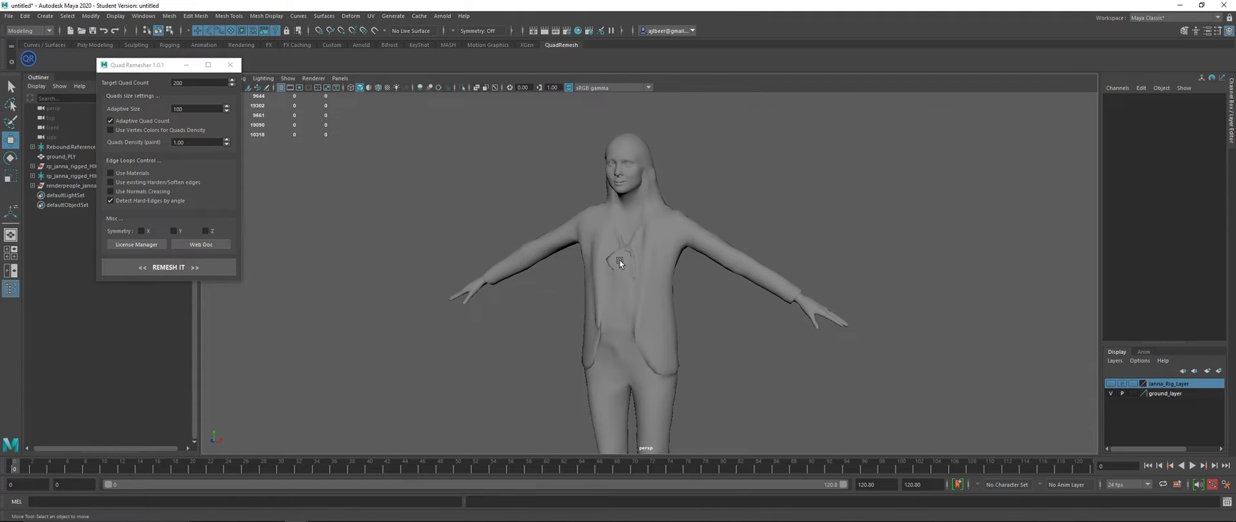
click(620, 264)
click(160, 271)
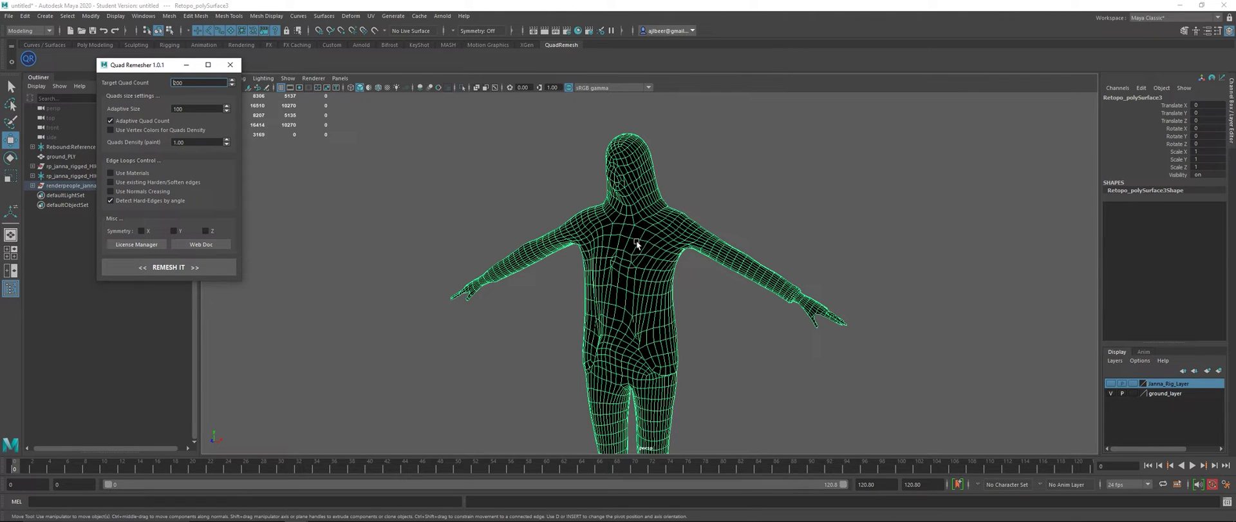
Assign the default initialShadingGroup material to the remeshed body and close Quad Remesher
mouse_move(644, 217)
right_down()
mouse_move(660, 486)
mouse_move(716, 491)
right_up()
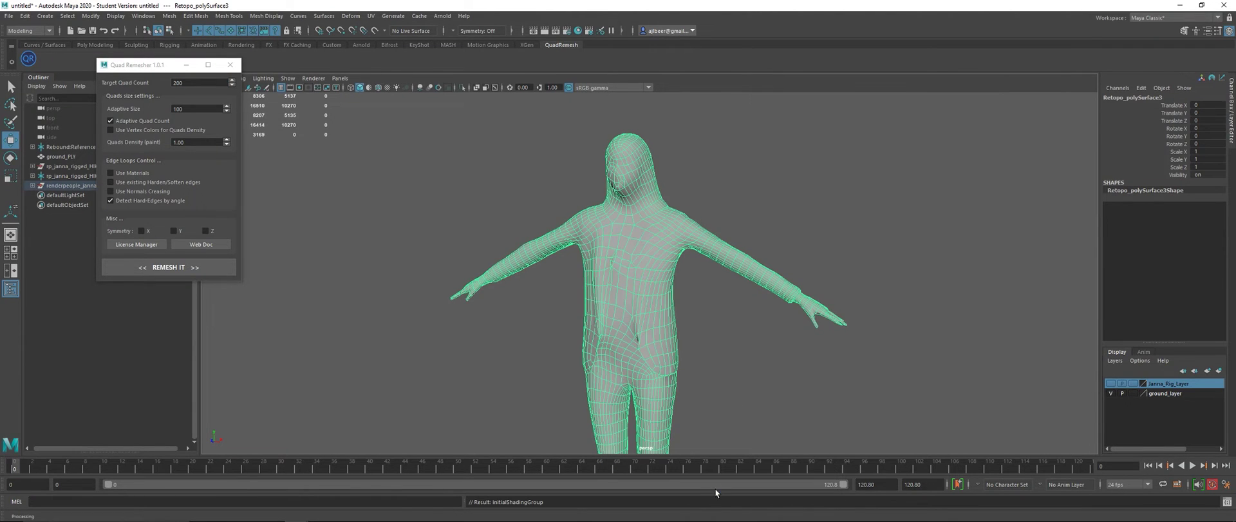
click(722, 377)
click(235, 63)
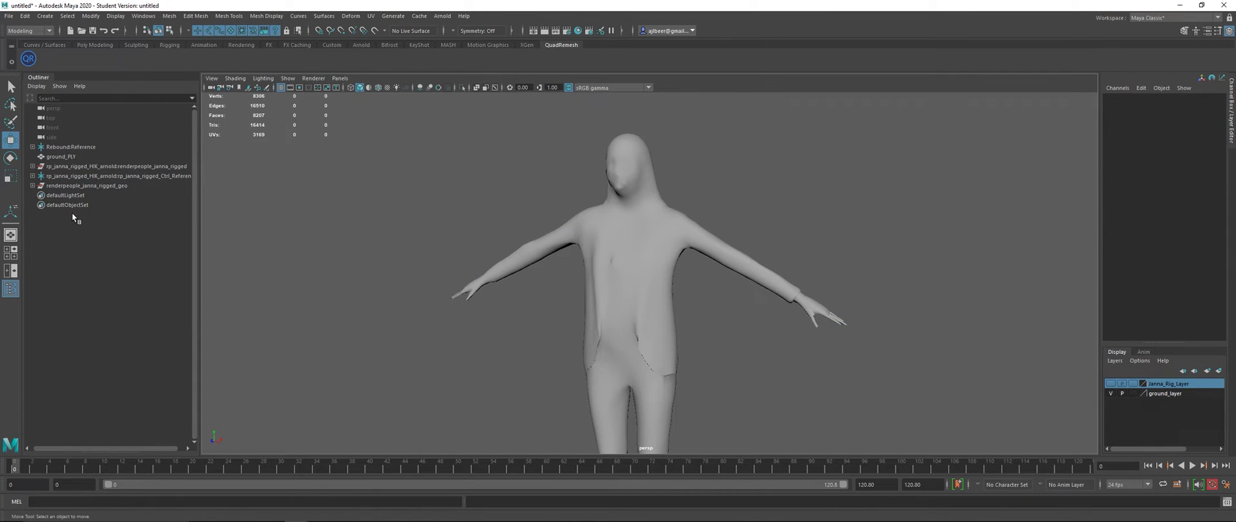
Unparent the remeshed body from its rigged geometry group so it sits at the top level of the scene
click(33, 185)
click(32, 185)
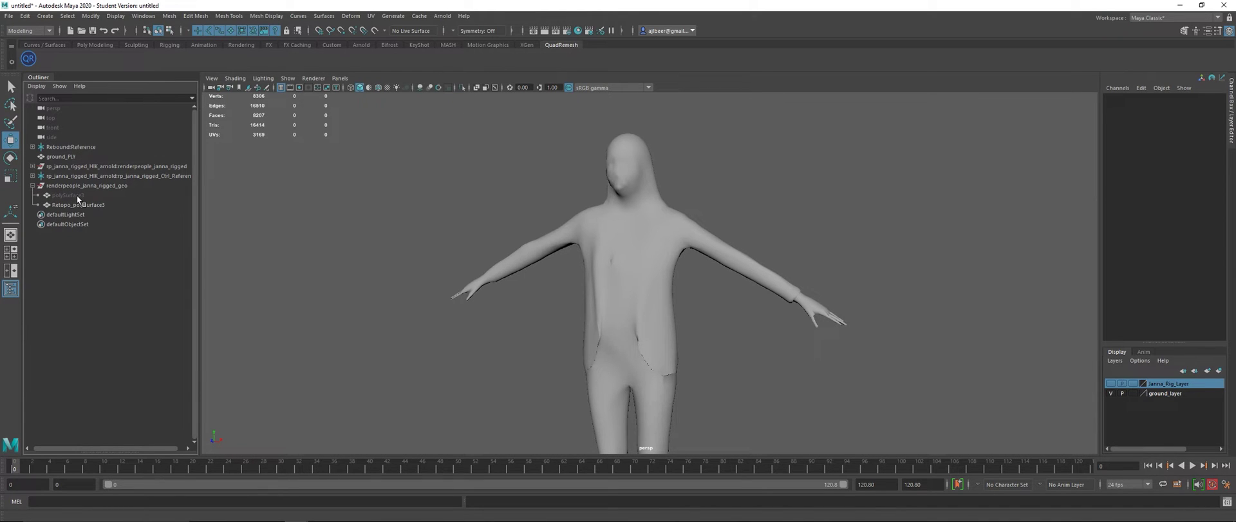
click(80, 204)
click(25, 15)
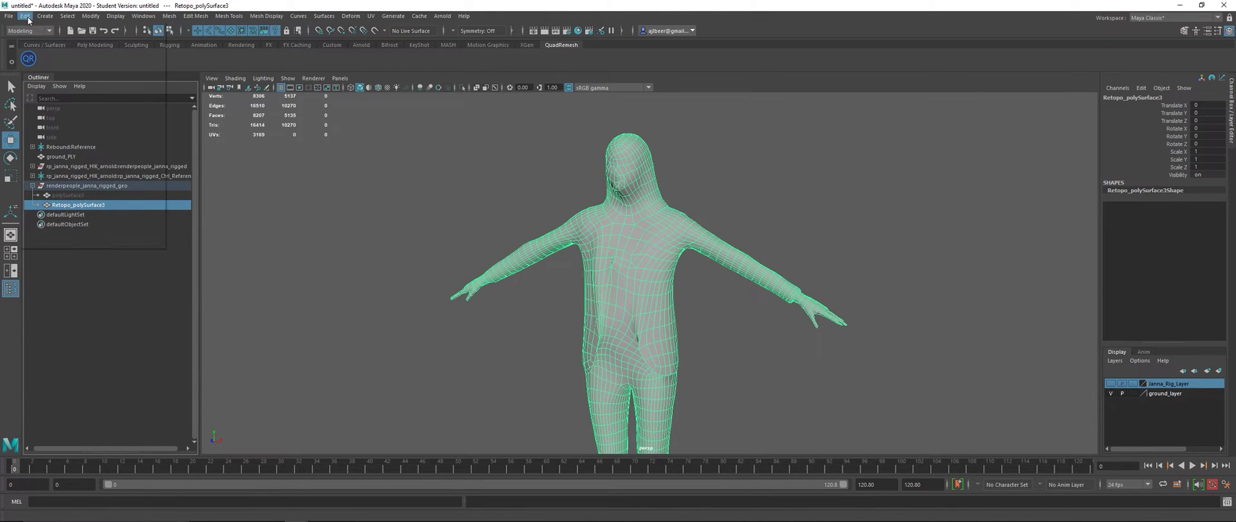
click(75, 242)
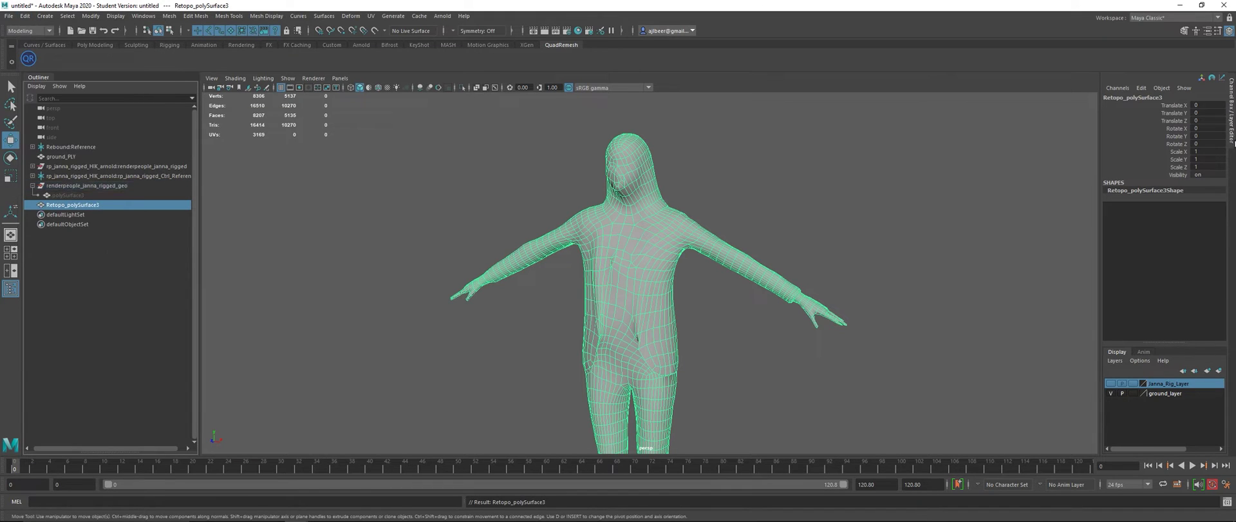
Rename the remeshed body to ncloth_proxy_PLY
double_click(1143, 98)
text(n)
text(cloth po)
text(roxy_P)
text(LY)
key(Return)
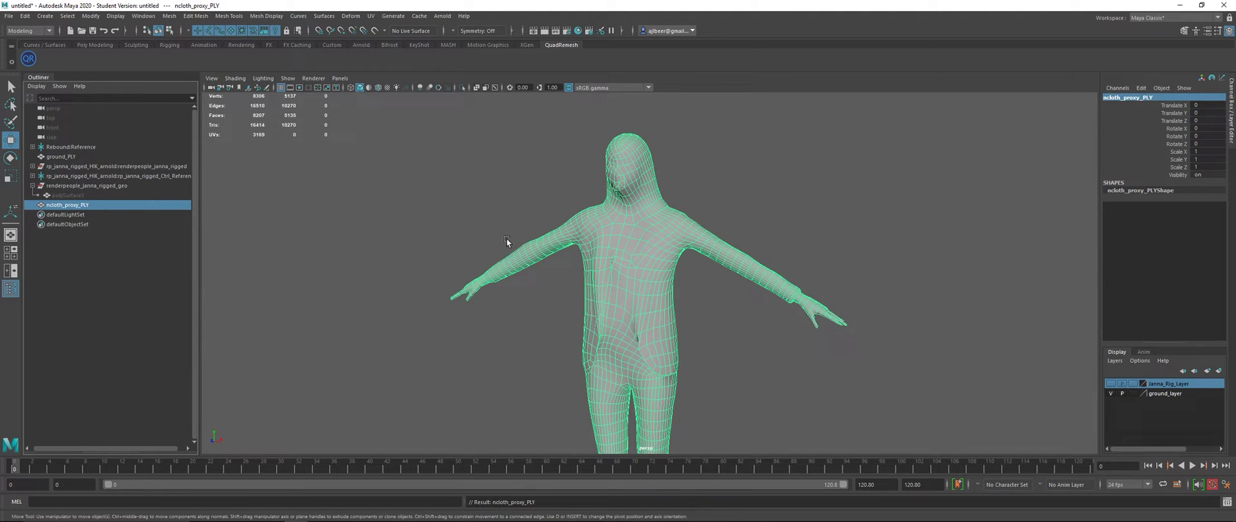
Duplicate ncloth_proxy_PLY and rename the copy to wrap_proxy_PLY
key(ctrl+d)
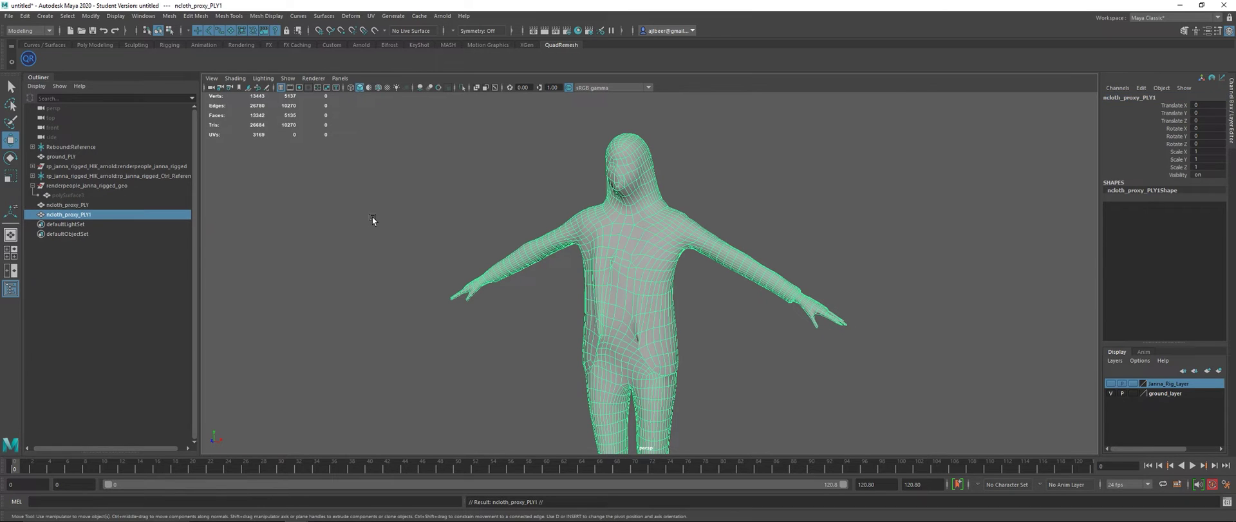
click(1126, 97)
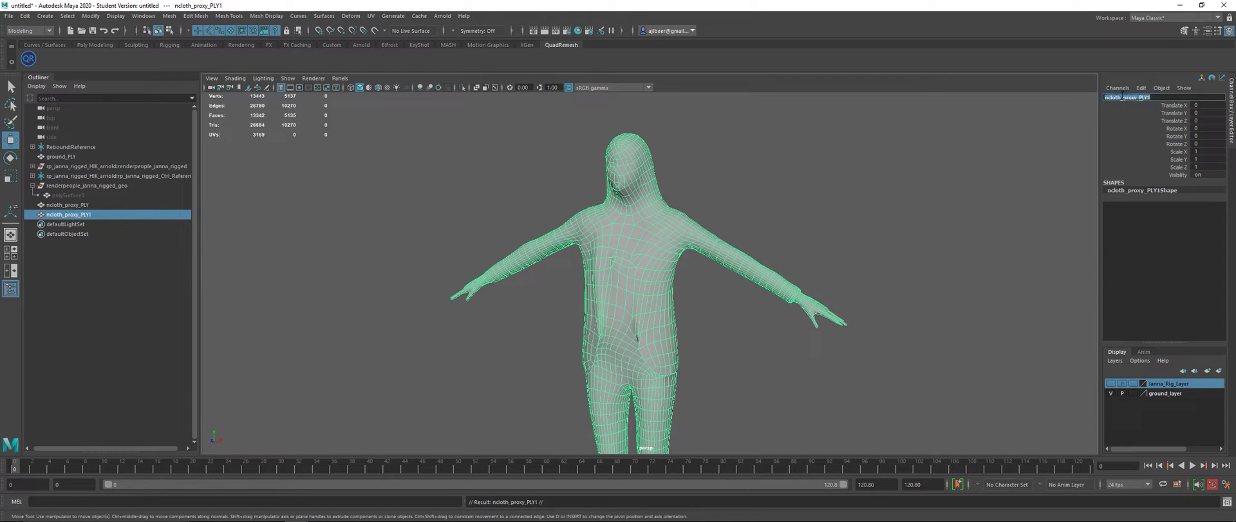
drag(1125, 97, 1098, 95)
text(ural_p)
key(BackSpace)
key(Return)
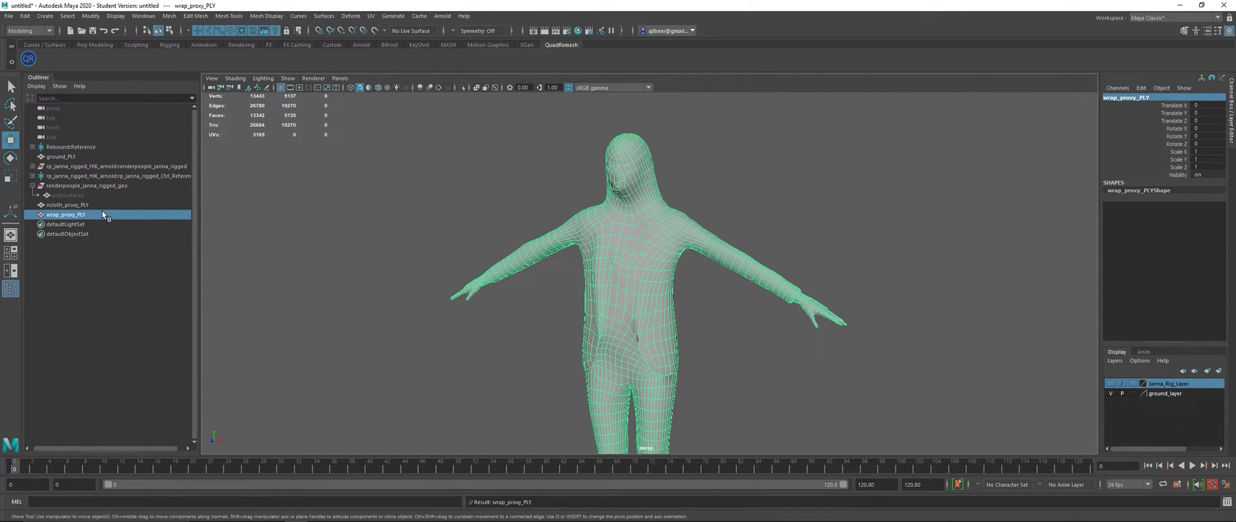
click(85, 200)
click(84, 215)
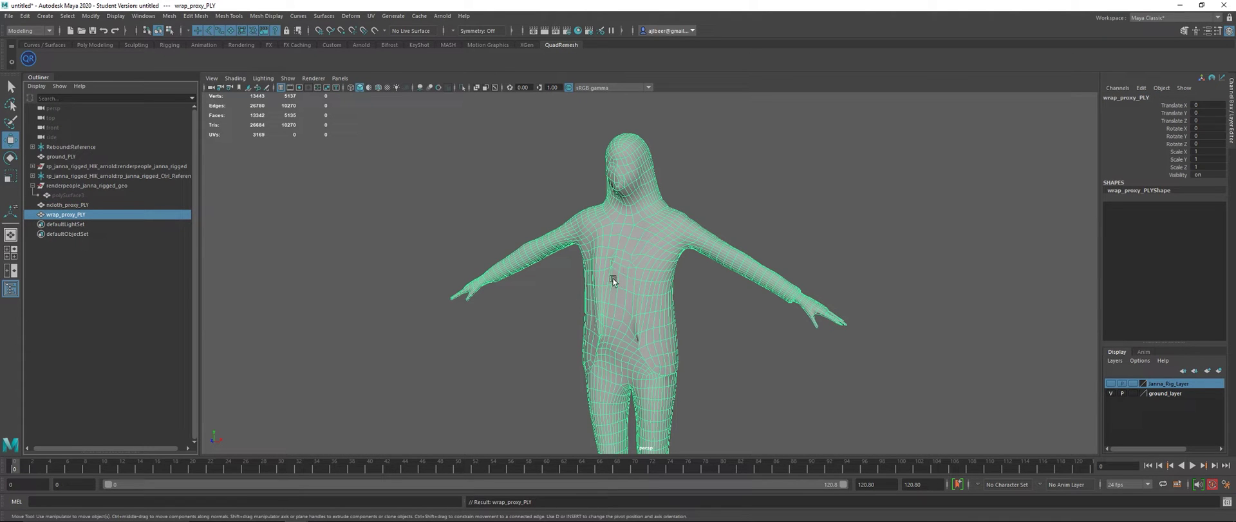
Put ncloth_proxy_PLY on a new display layer named nclothProxy_layer
scroll(376, 231, down, 5)
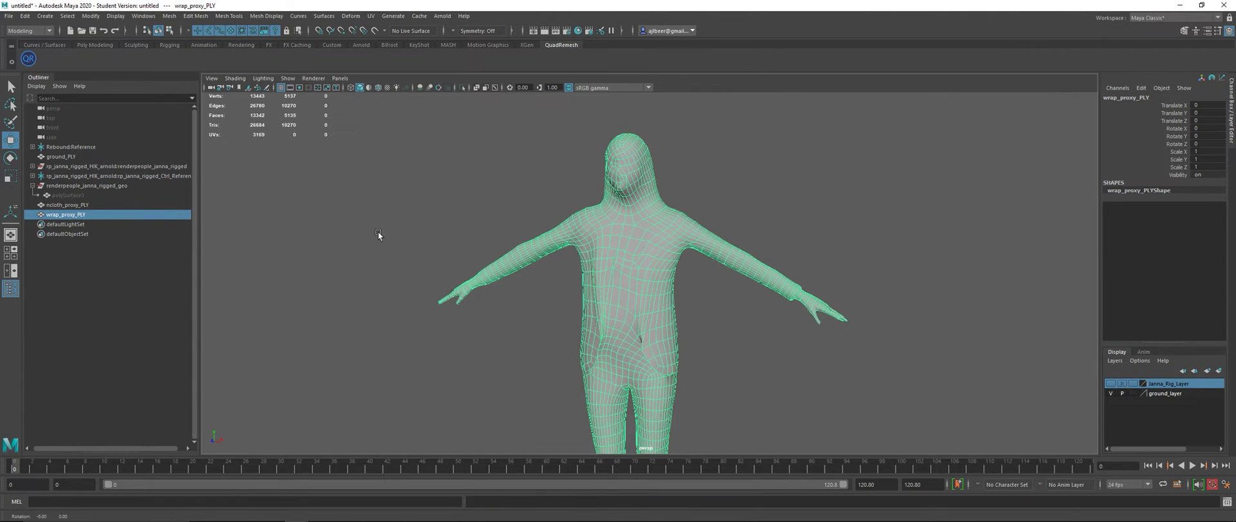
alt+drag(417, 227, 685, 343)
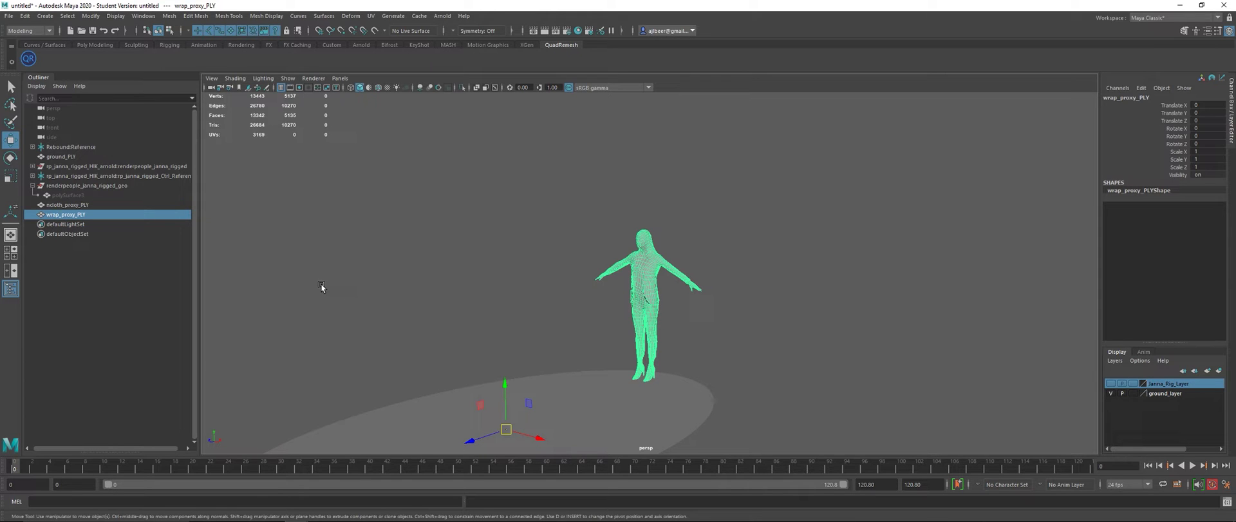
click(522, 273)
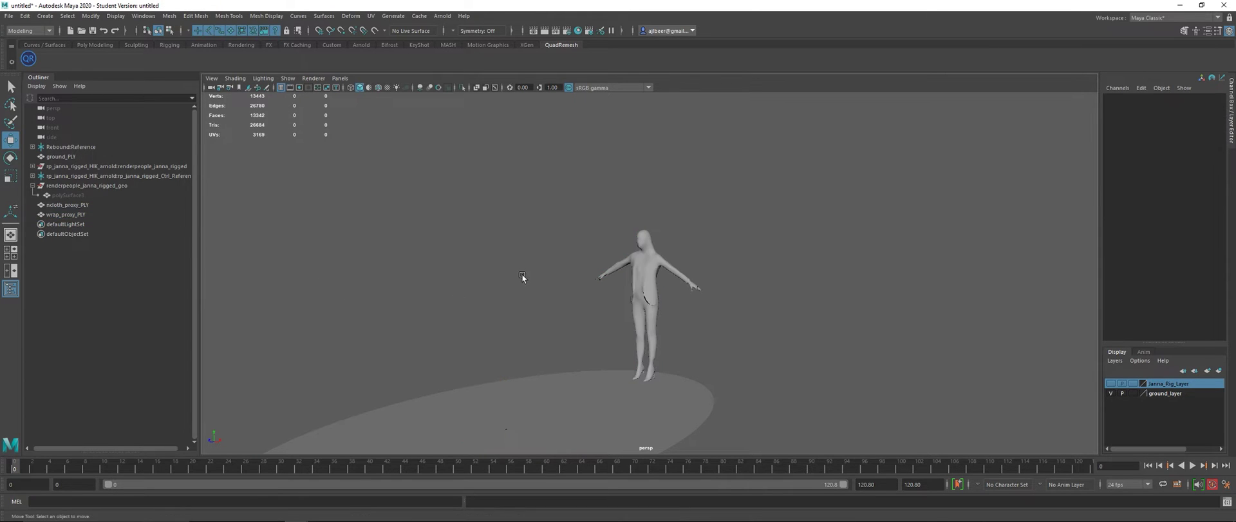
alt+middle_drag(529, 319, 656, 263)
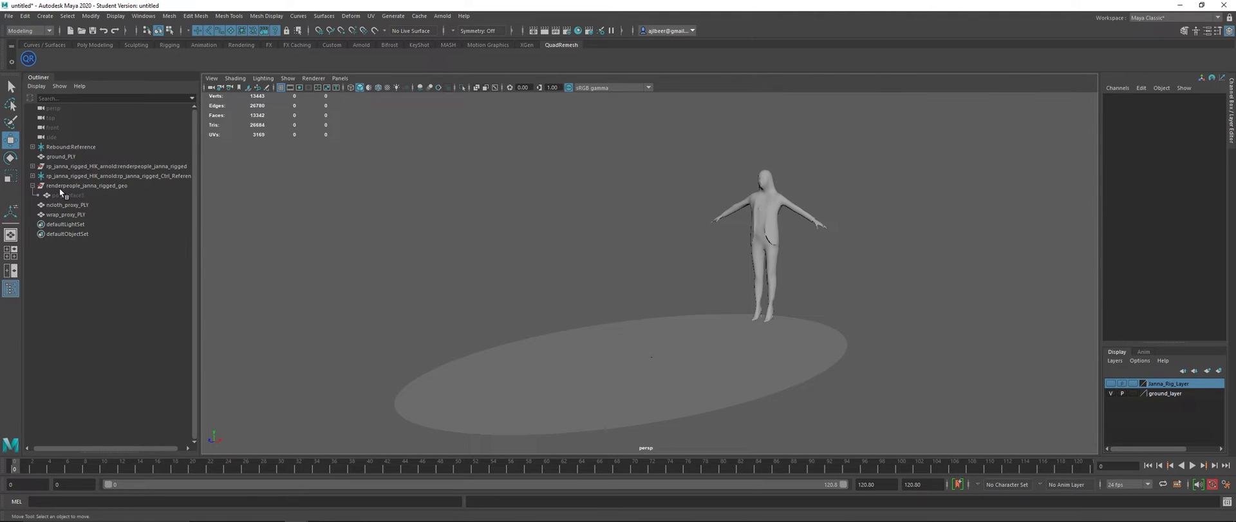
click(72, 205)
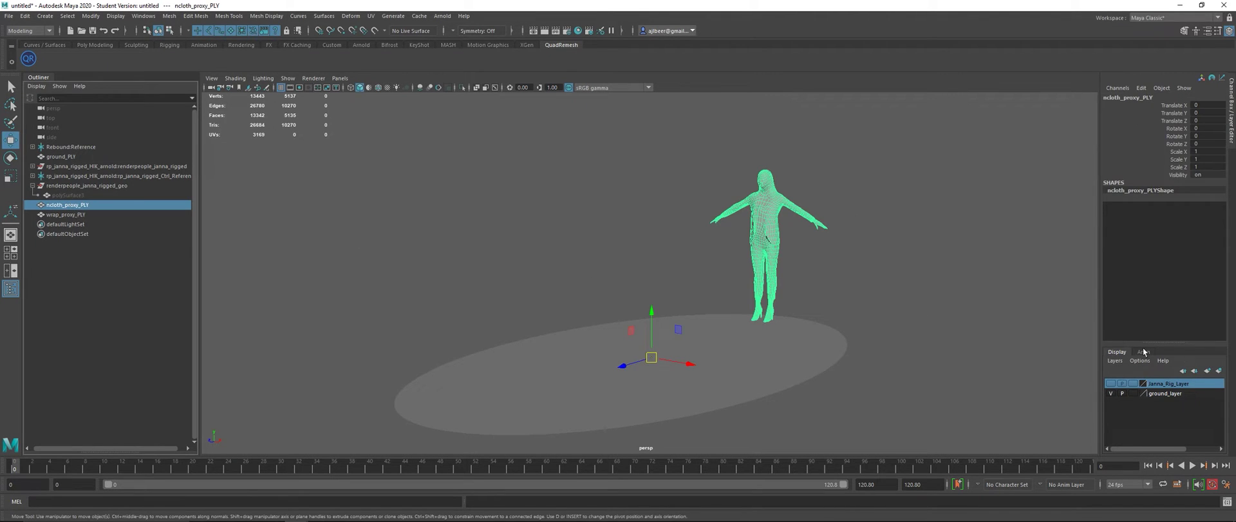
click(1219, 372)
double_click(1159, 384)
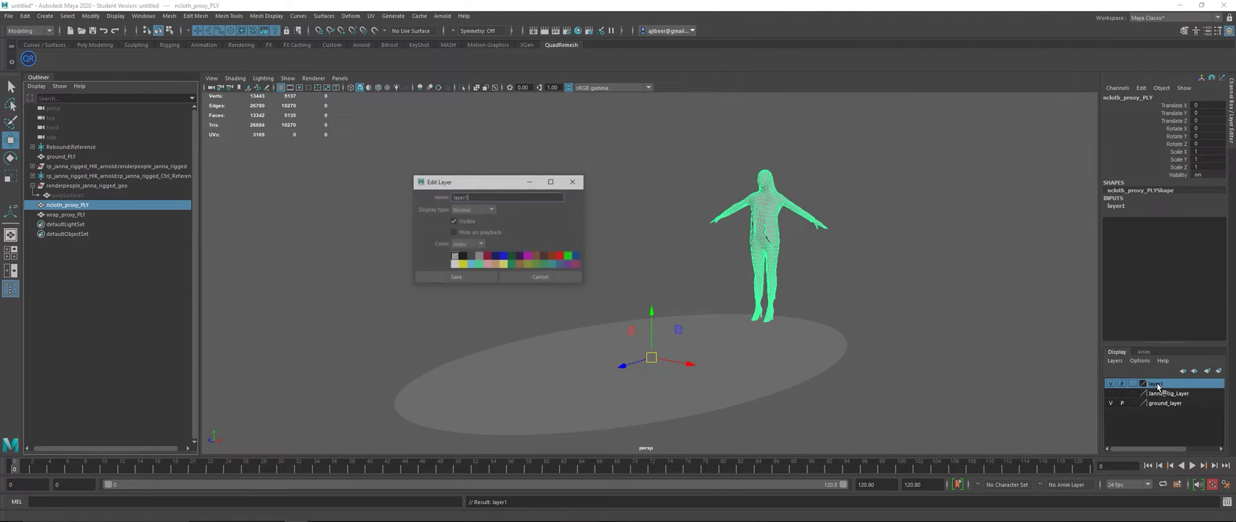
double_click(456, 197)
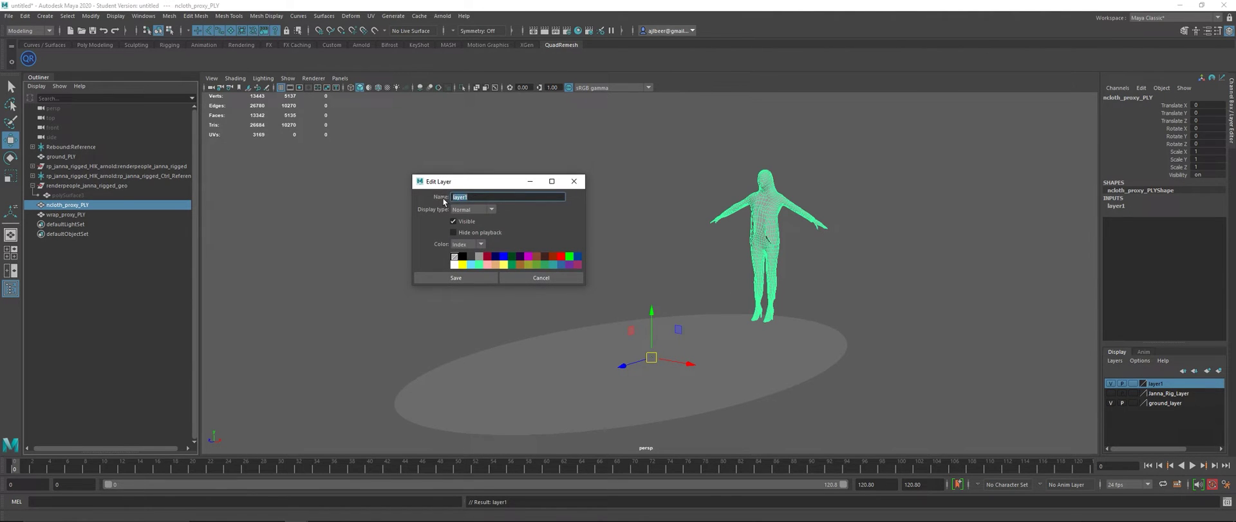
text(nclothProxy_layer)
click(458, 278)
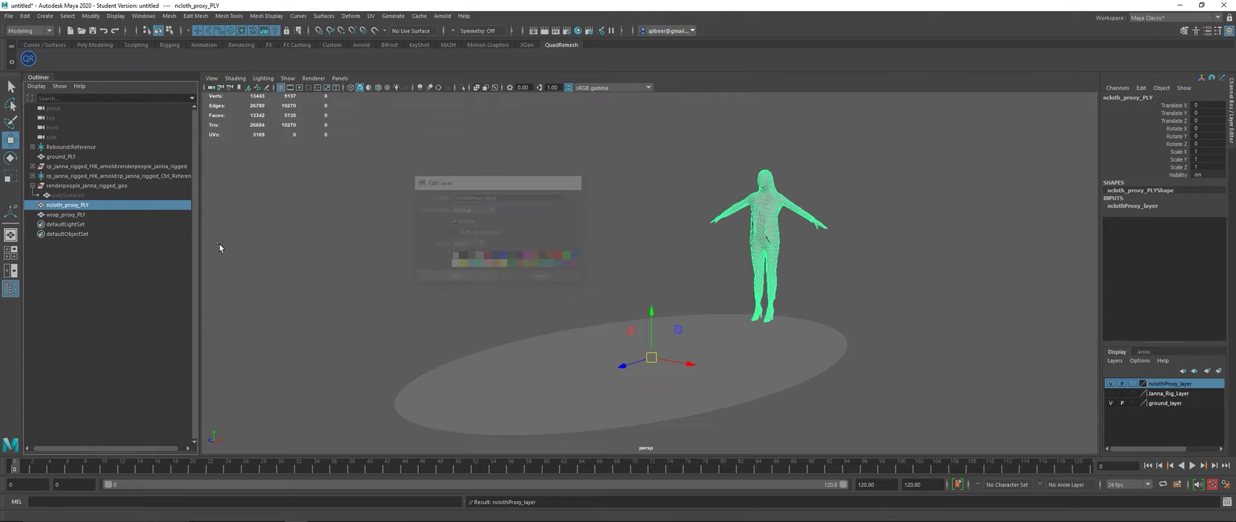
Put wrap_proxy_PLY on a new display layer named wrapProxy_layer
click(71, 213)
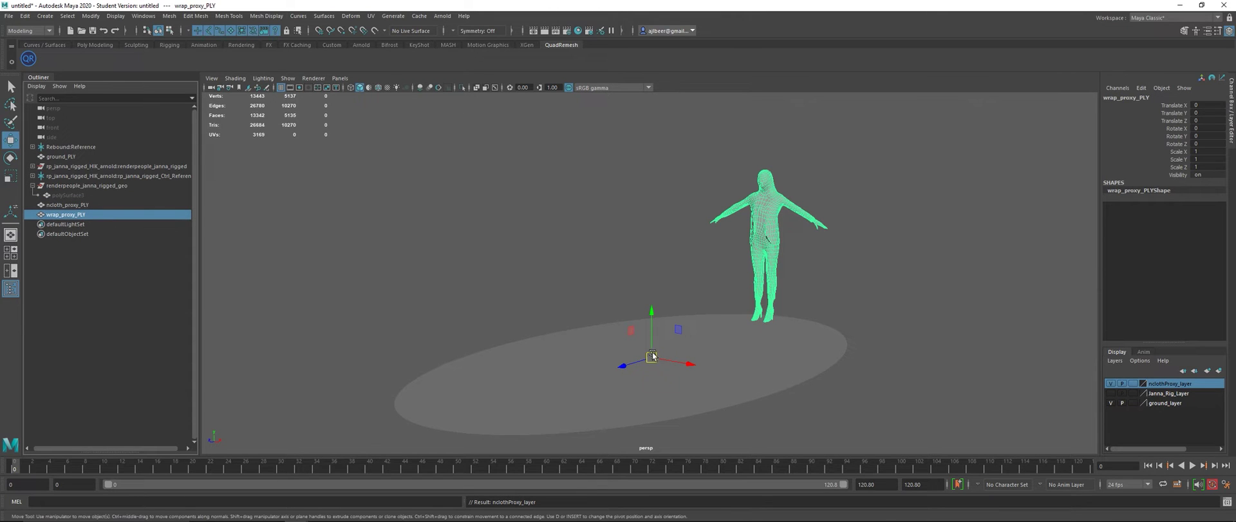
click(1219, 370)
double_click(1156, 384)
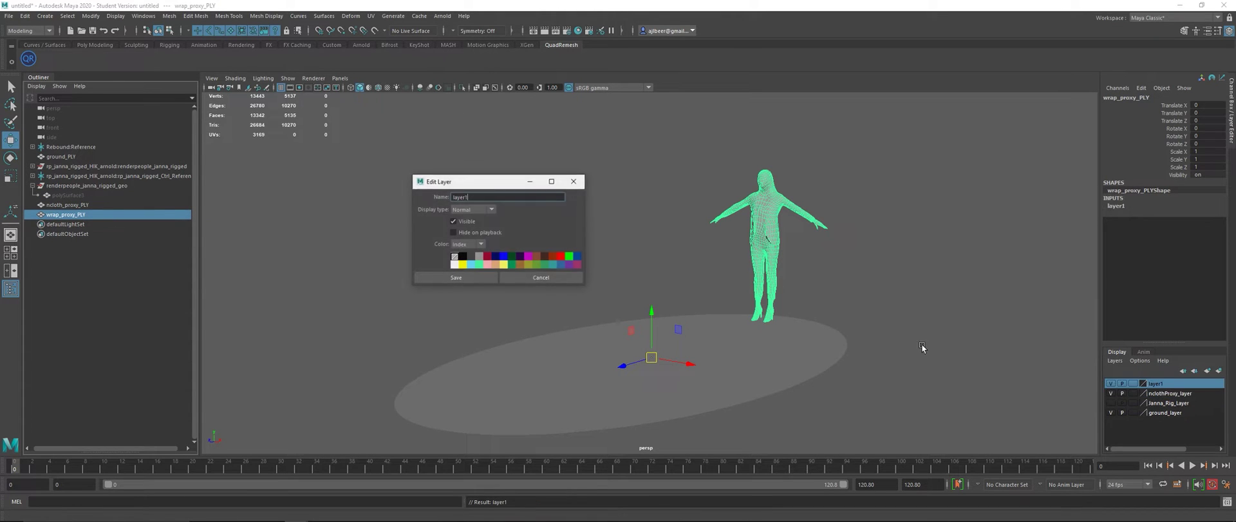
drag(492, 198, 414, 196)
text(wrapProxy)
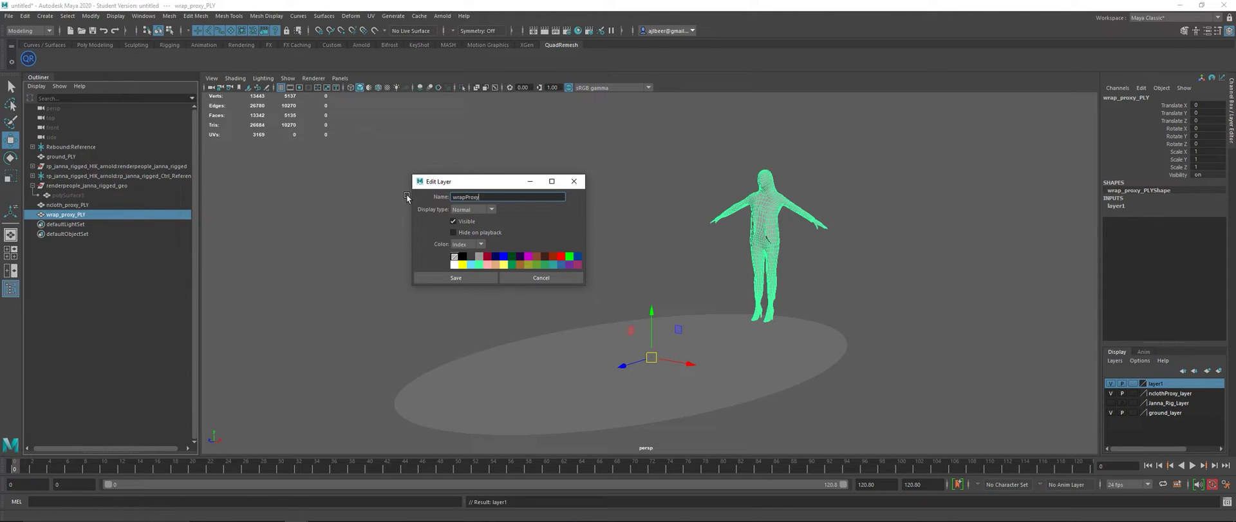
text(_layer)
key(Return)
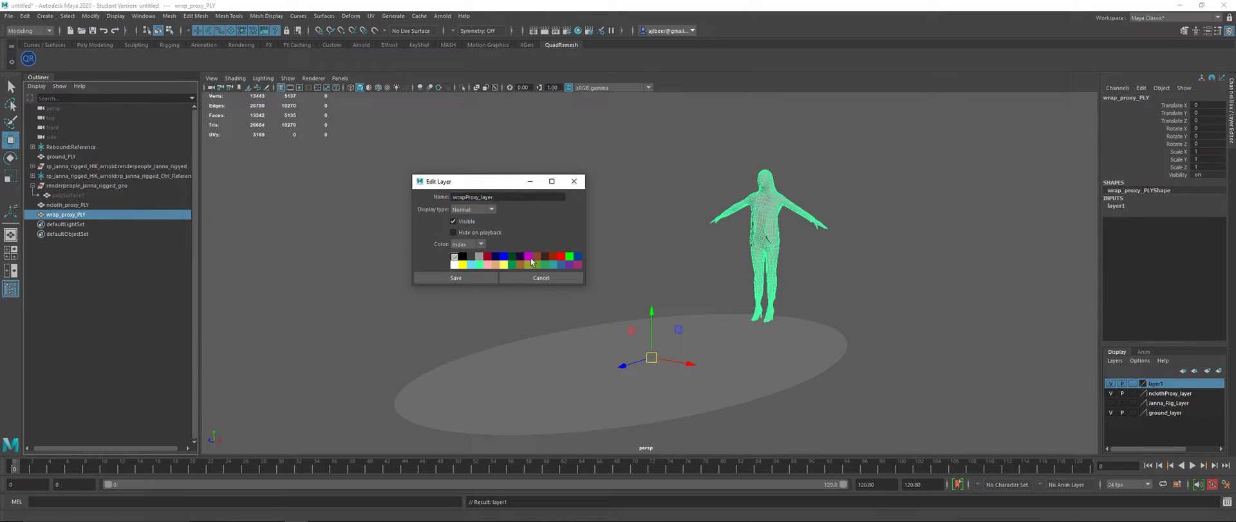
click(492, 277)
click(597, 278)
Bind wrap_proxy_PLY to the rigged character's skinned mesh with a Wrap deformer at frame 0, and play the animation to check it
mouse_move(651, 298)
alt+mouse_down()
mouse_move(717, 300)
mouse_move(649, 306)
alt+mouse_up()
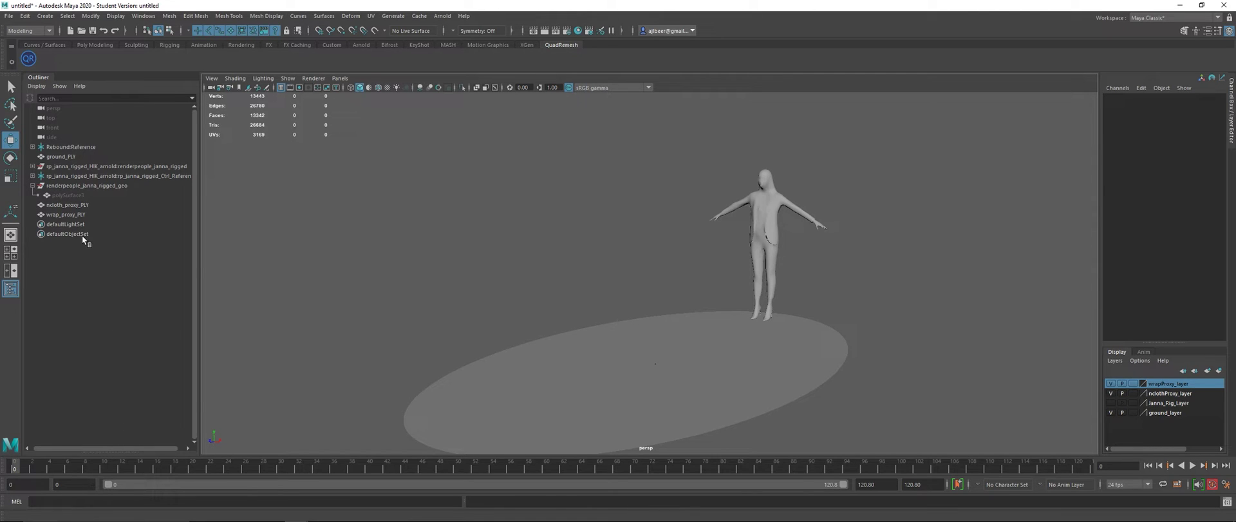
click(82, 214)
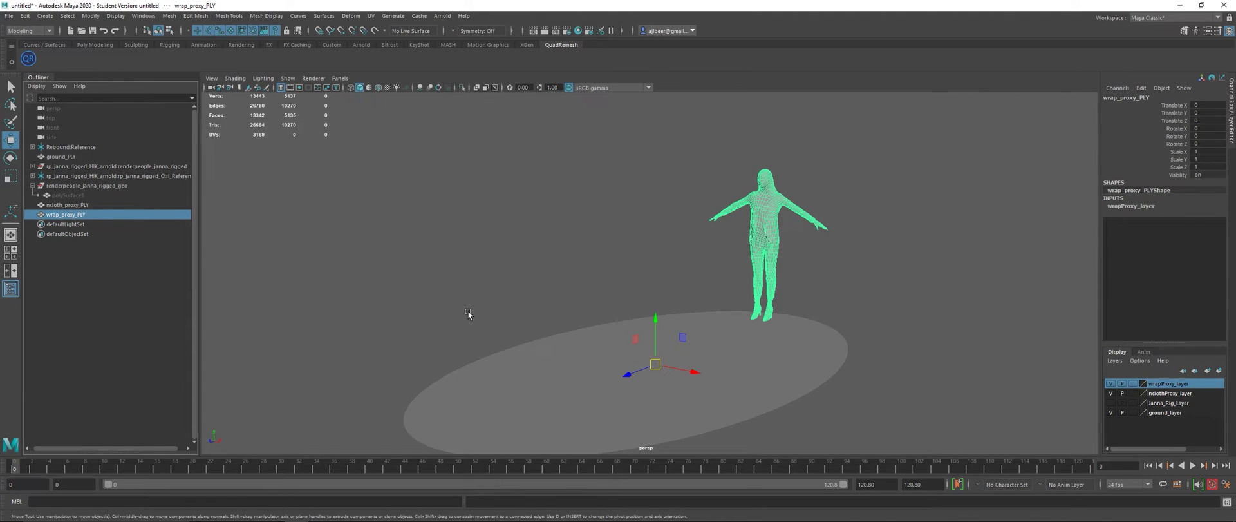
drag(41, 464, 14, 464)
click(80, 273)
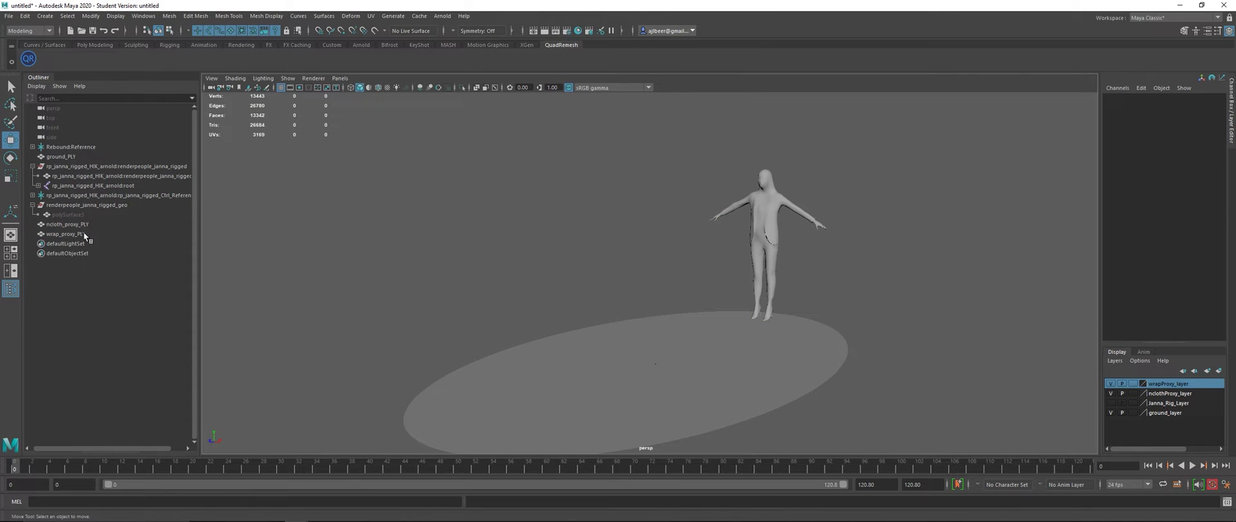
click(84, 234)
ctrl+click(103, 175)
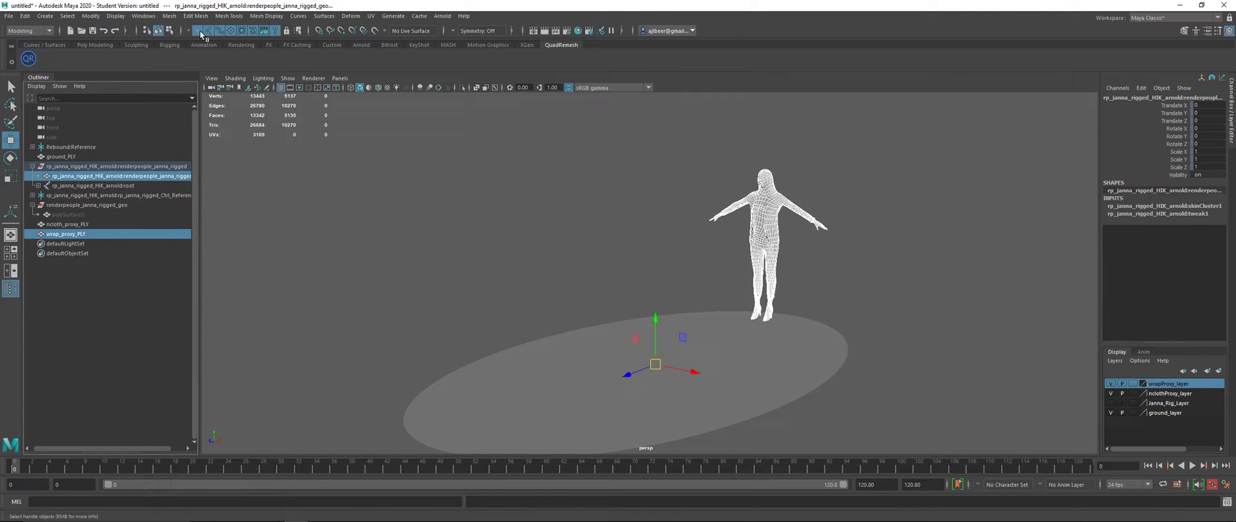
click(31, 31)
click(26, 61)
click(267, 15)
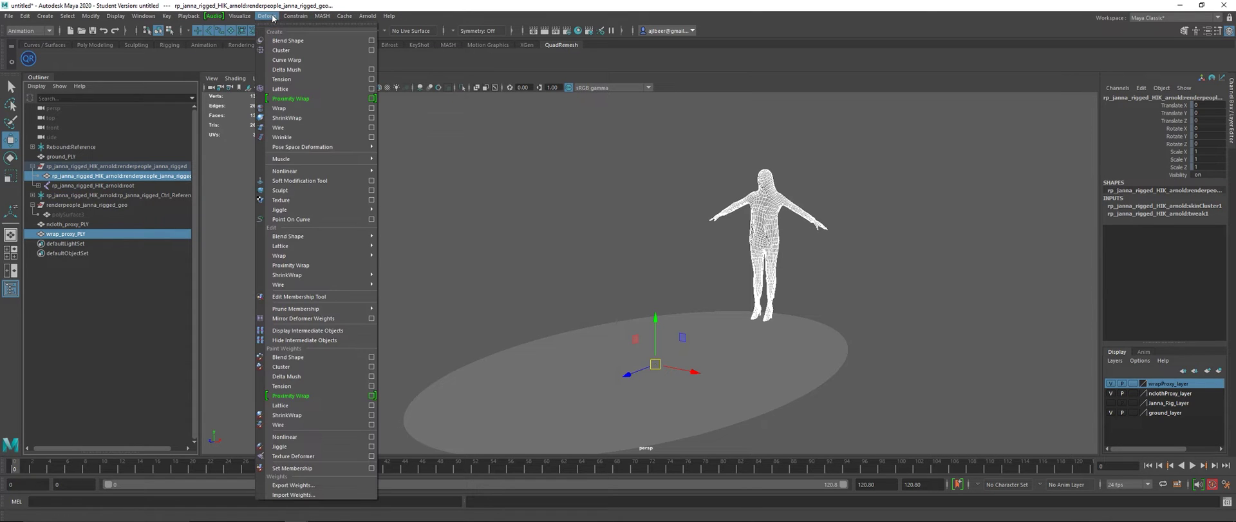
click(304, 114)
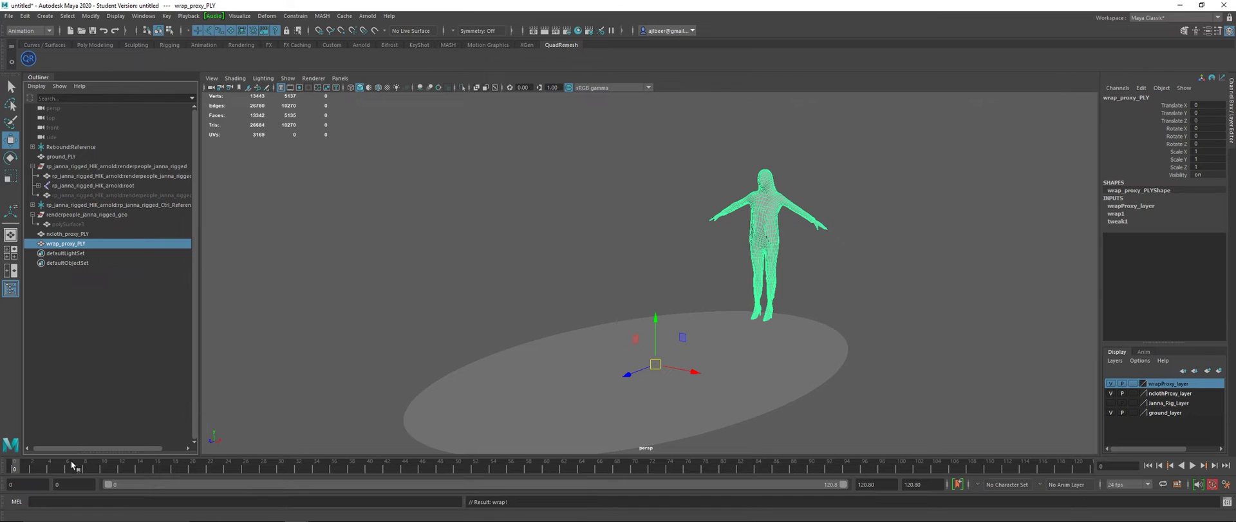
key(alt+v)
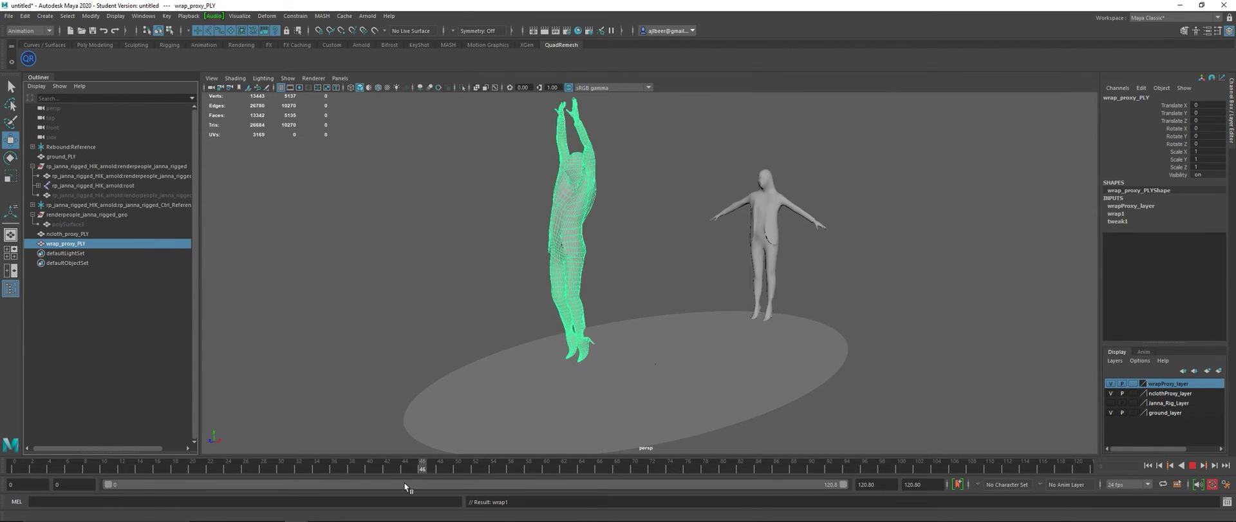
key(alt+shift+v)
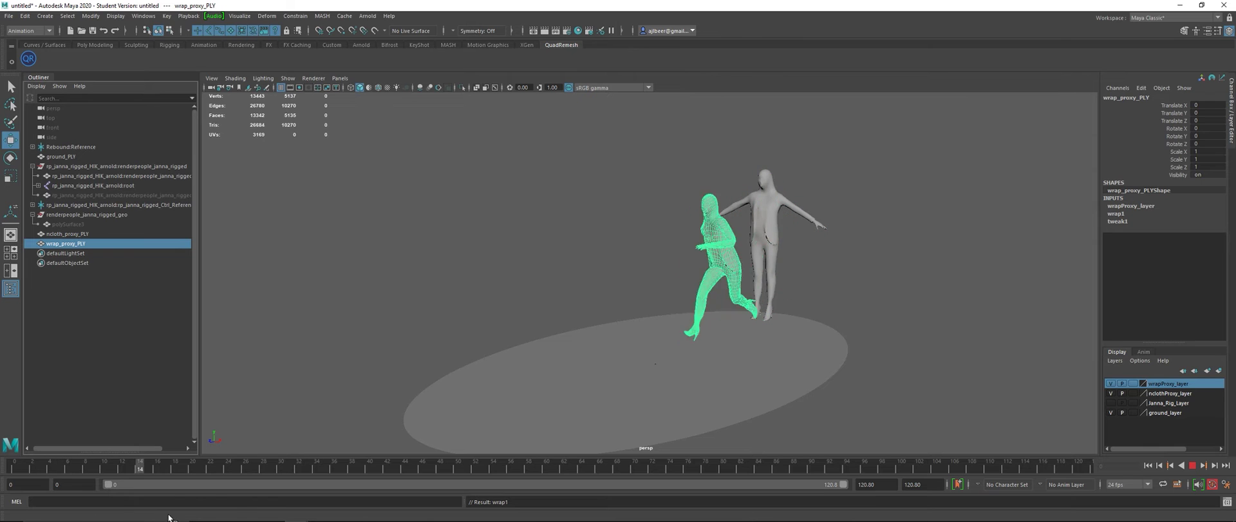
Hide nclothProxy_layer, show Janna_Rig_Layer, and play the animation from frame 0 to compare the wrap proxy with the rigged character
key(alt+v)
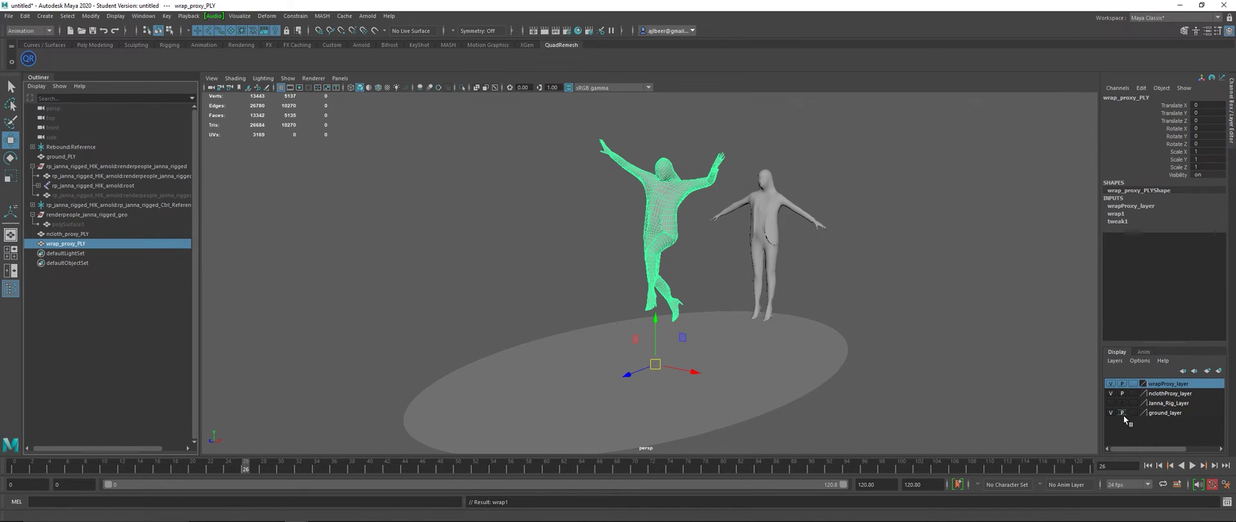
click(1111, 392)
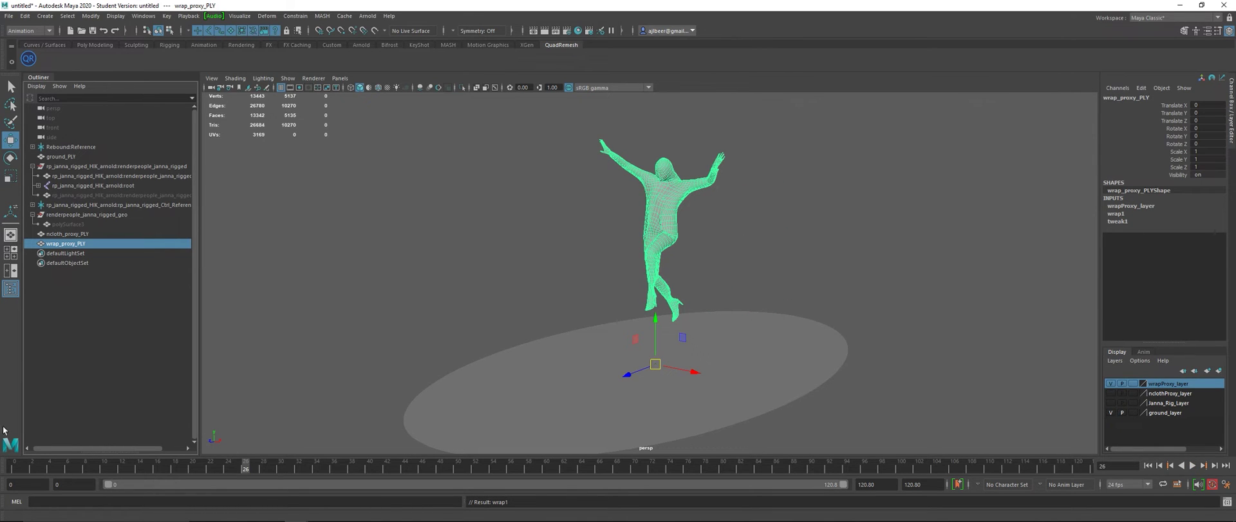
click(1122, 411)
click(1111, 402)
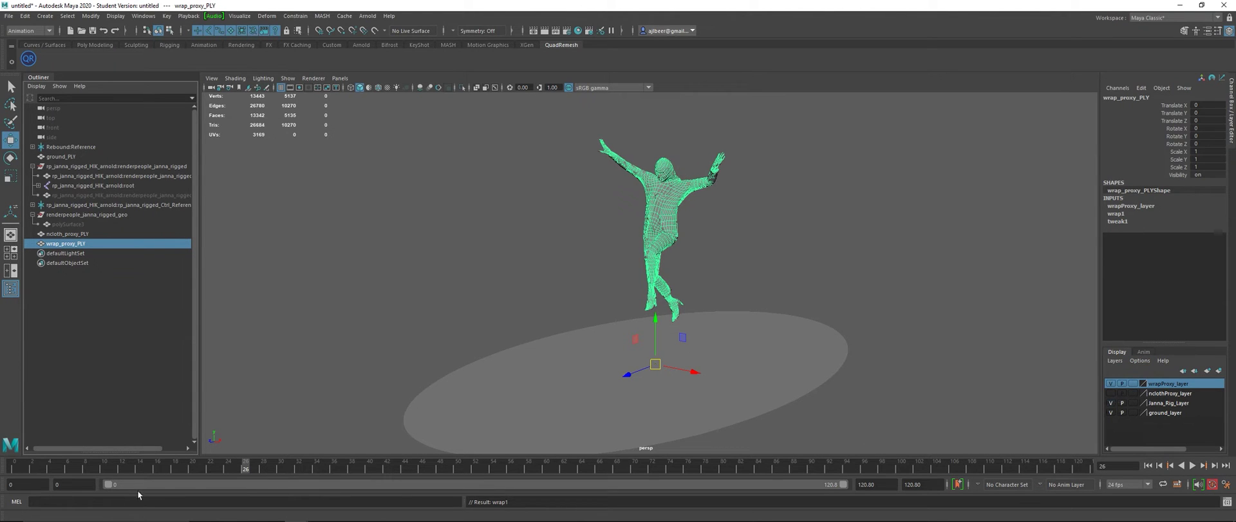
click(13, 465)
key(alt+v)
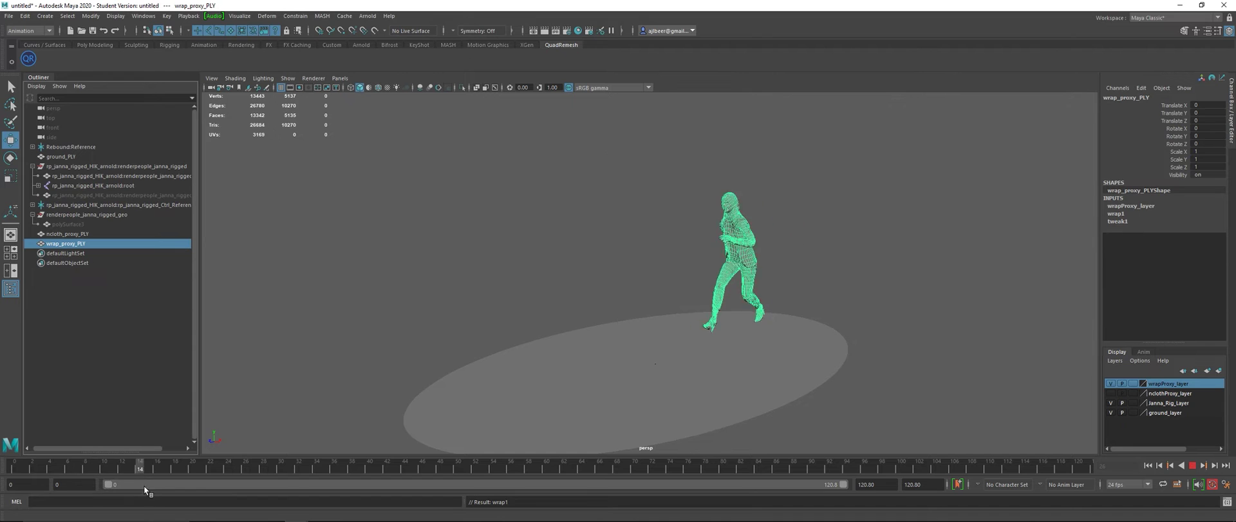
mouse_move(404, 488)
mouse_down()
mouse_move(419, 487)
mouse_move(283, 508)
mouse_move(15, 518)
mouse_up()
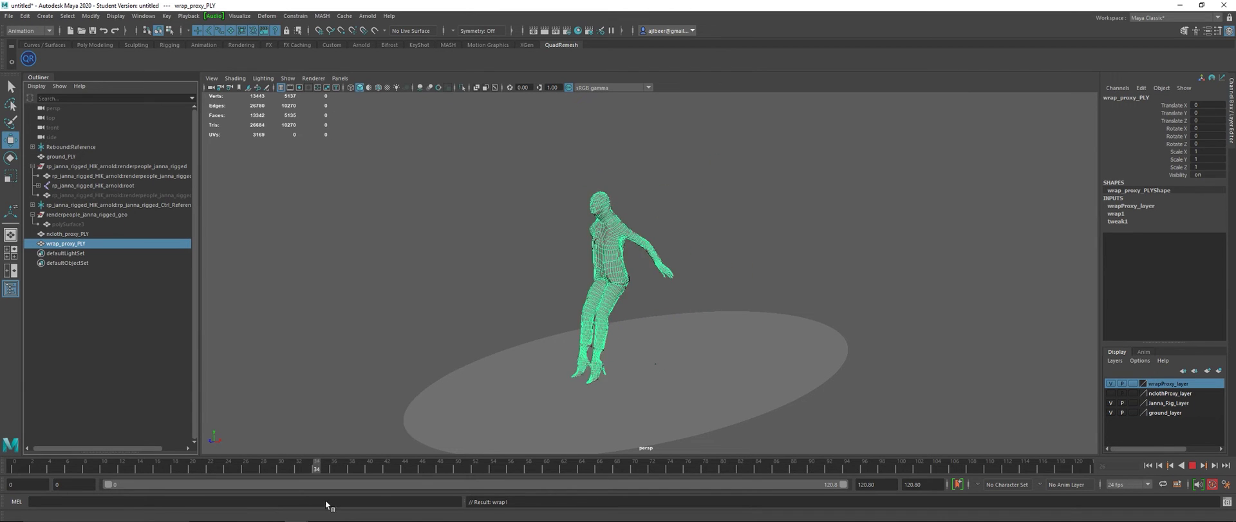
drag(422, 465, 14, 465)
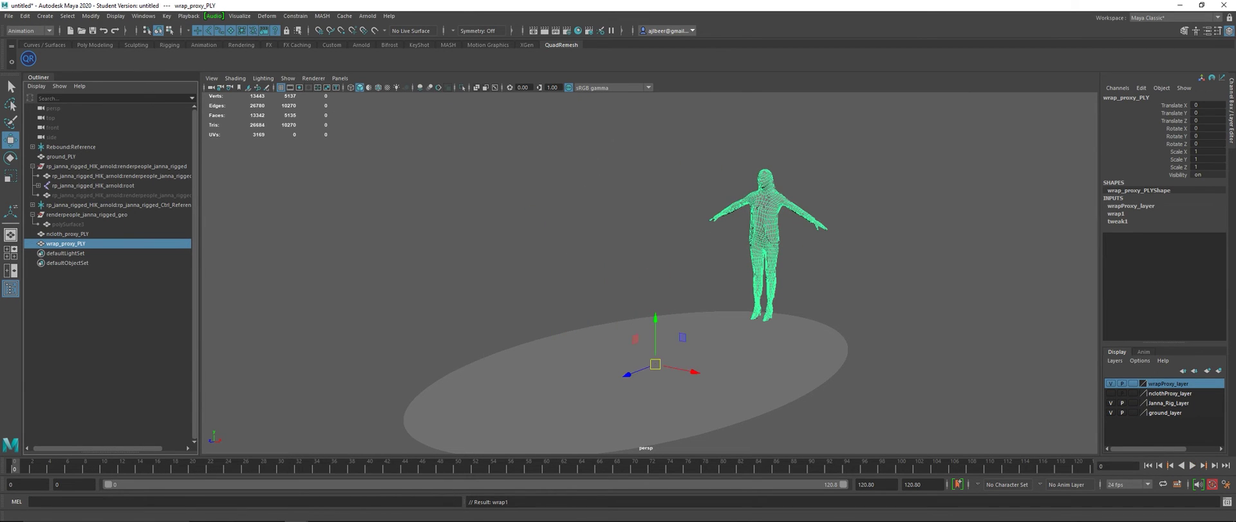
Hide Janna_Rig_Layer, play the wrap proxy's animation on its own, and return to frame 0
click(1110, 403)
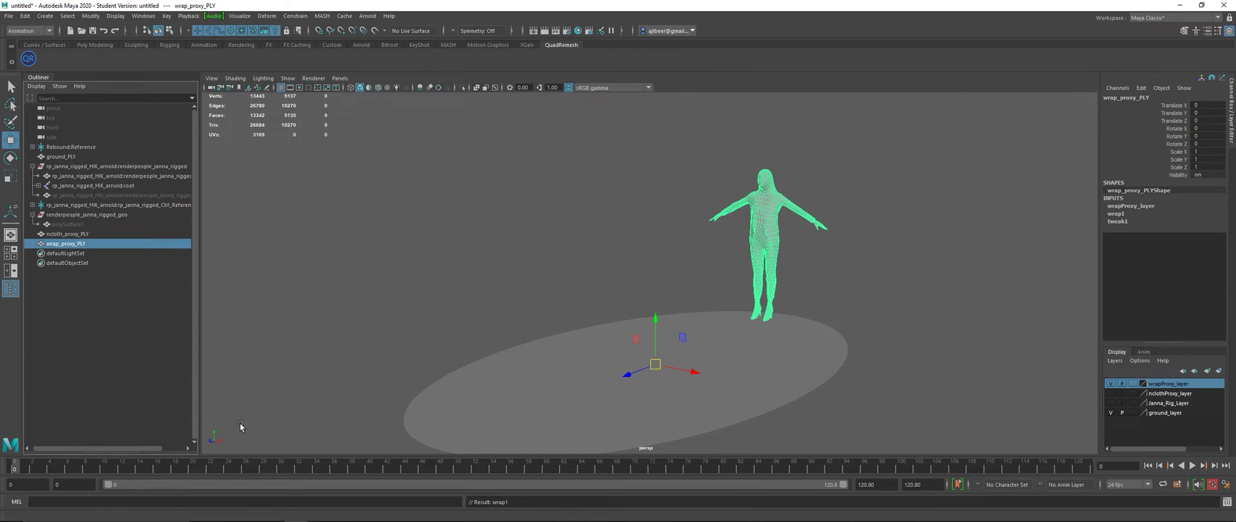
key(alt+v)
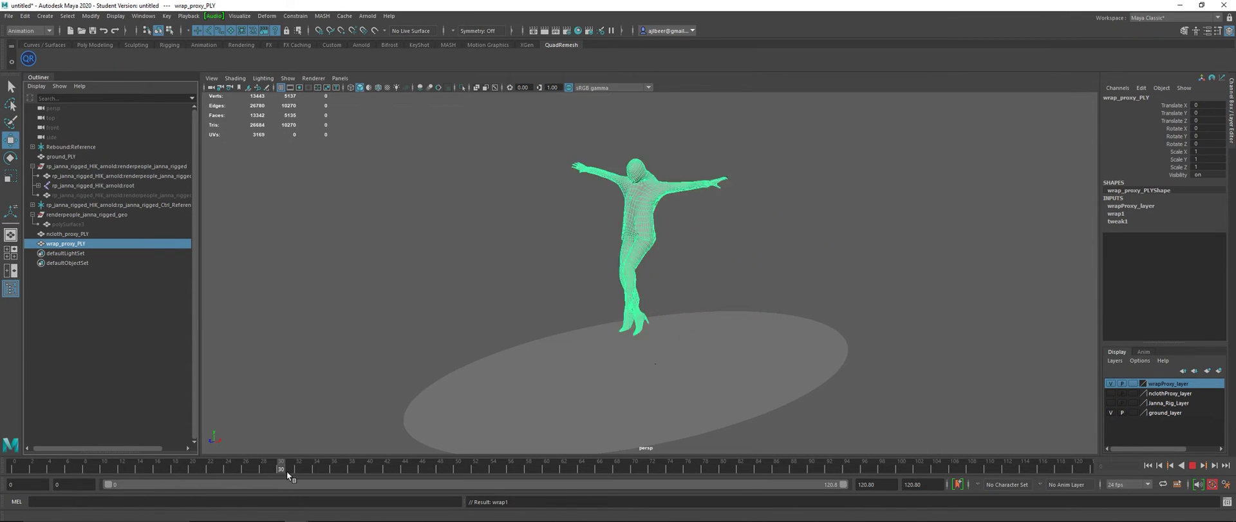
mouse_move(377, 468)
mouse_down()
mouse_move(230, 496)
mouse_move(32, 505)
mouse_move(253, 519)
mouse_move(459, 503)
mouse_move(13, 518)
mouse_up()
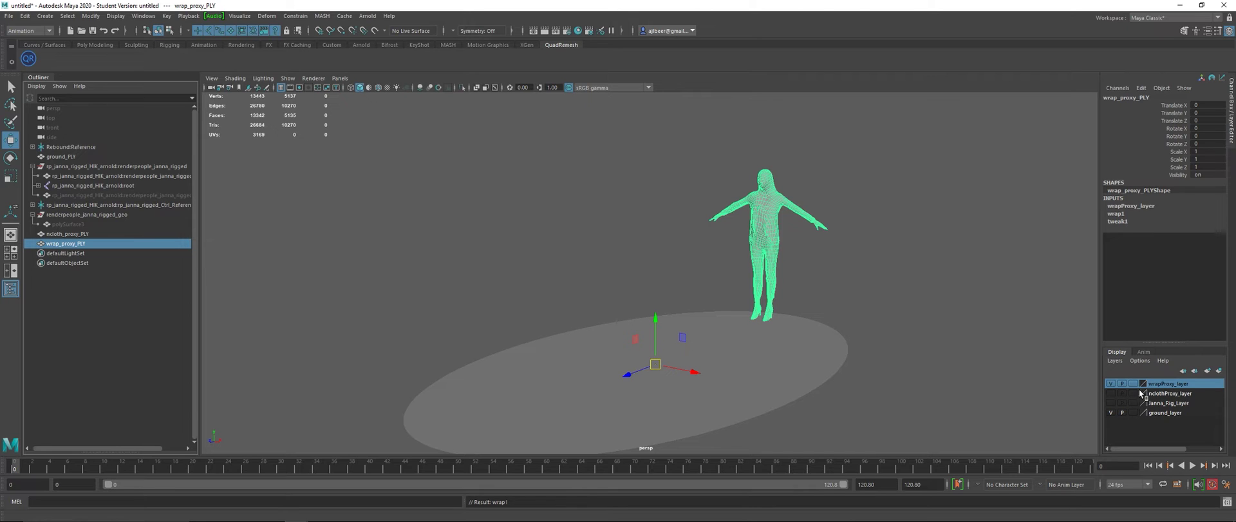
Hide wrapProxy_layer and show nclothProxy_layer so only the nCloth proxy and the ground are displayed
click(1111, 383)
click(1110, 393)
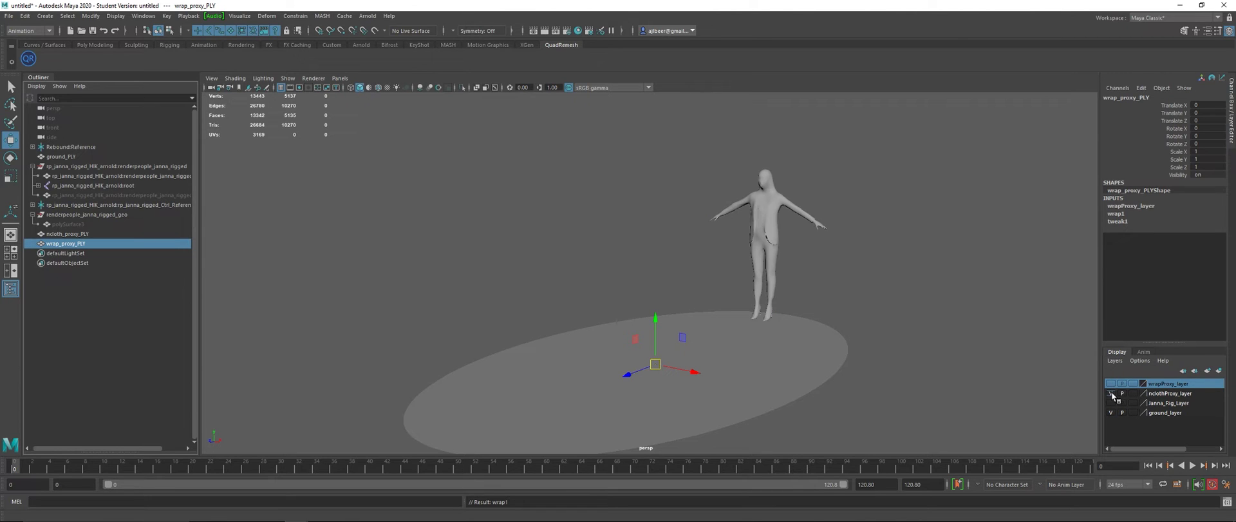
click(843, 258)
alt+drag(831, 257, 803, 276)
scroll(803, 284, up, 6)
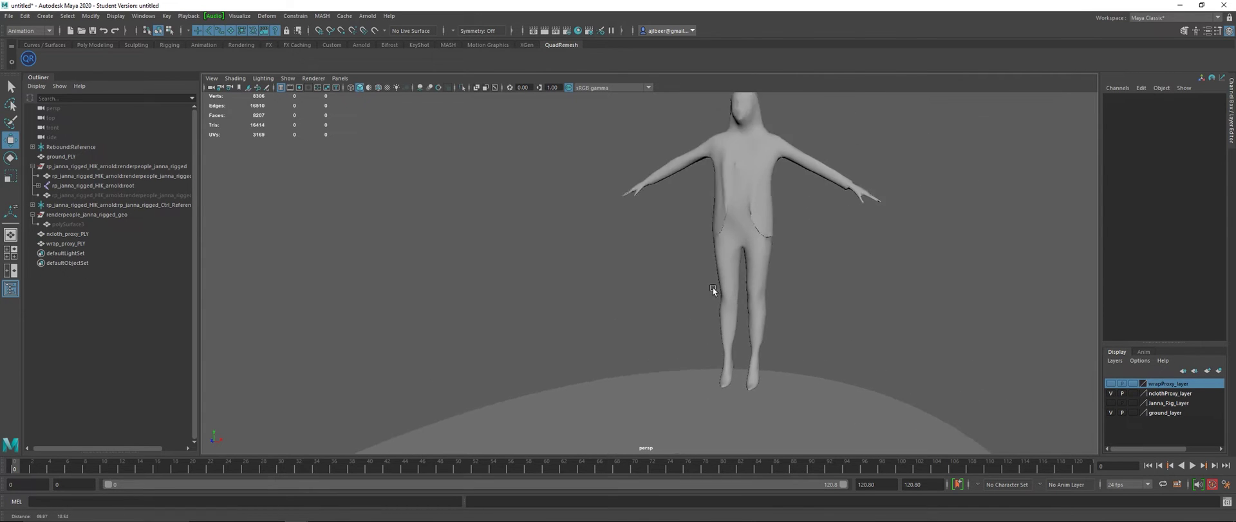
alt+middle_drag(781, 269, 622, 340)
scroll(716, 348, down, 1)
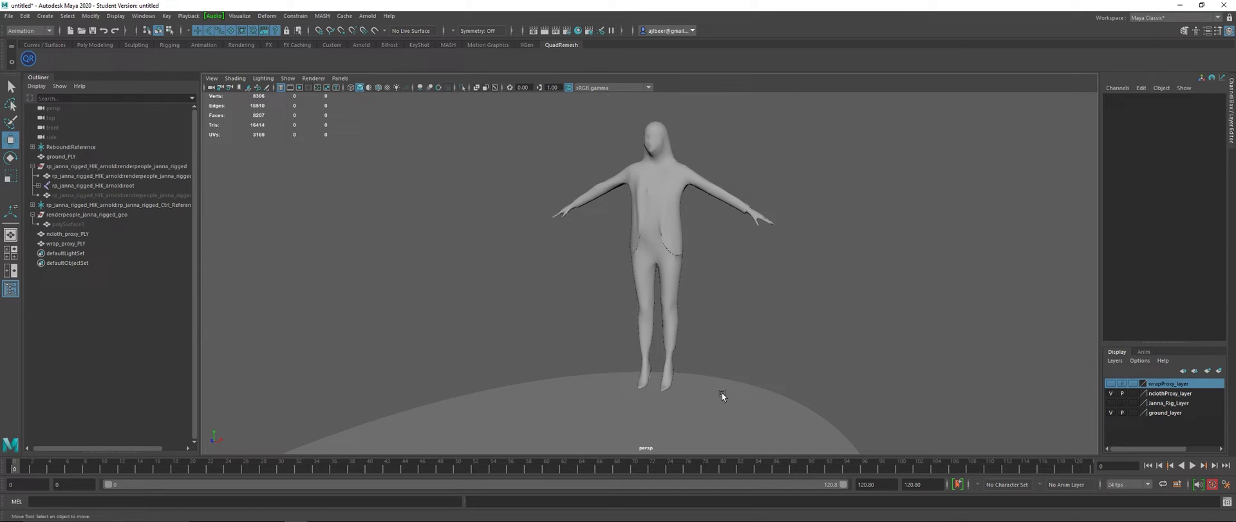
Make the ground_PLY disc a passive collider using the FX menu set
click(722, 386)
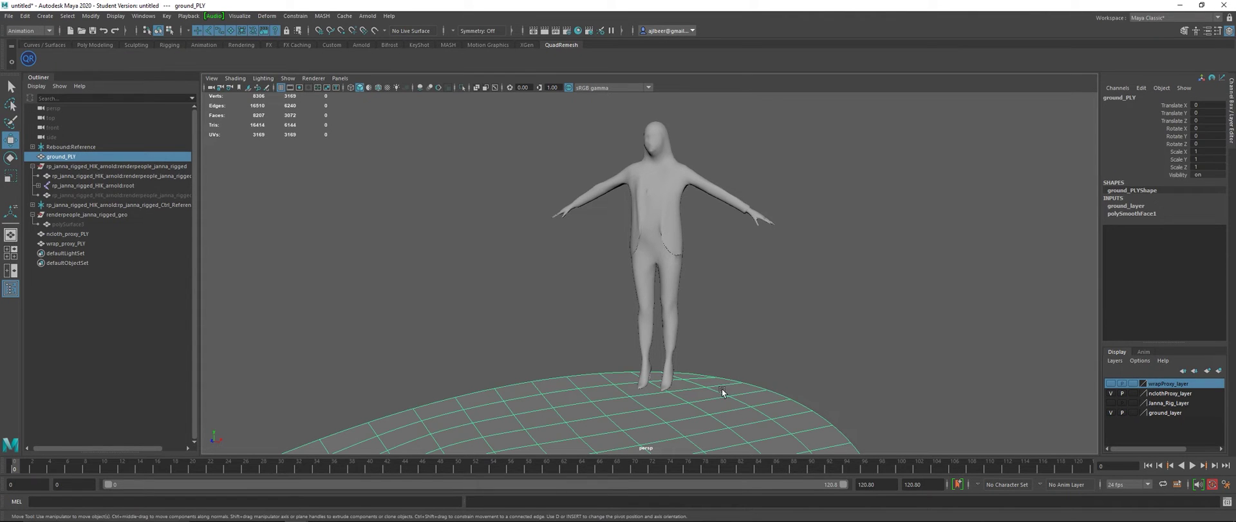
click(29, 30)
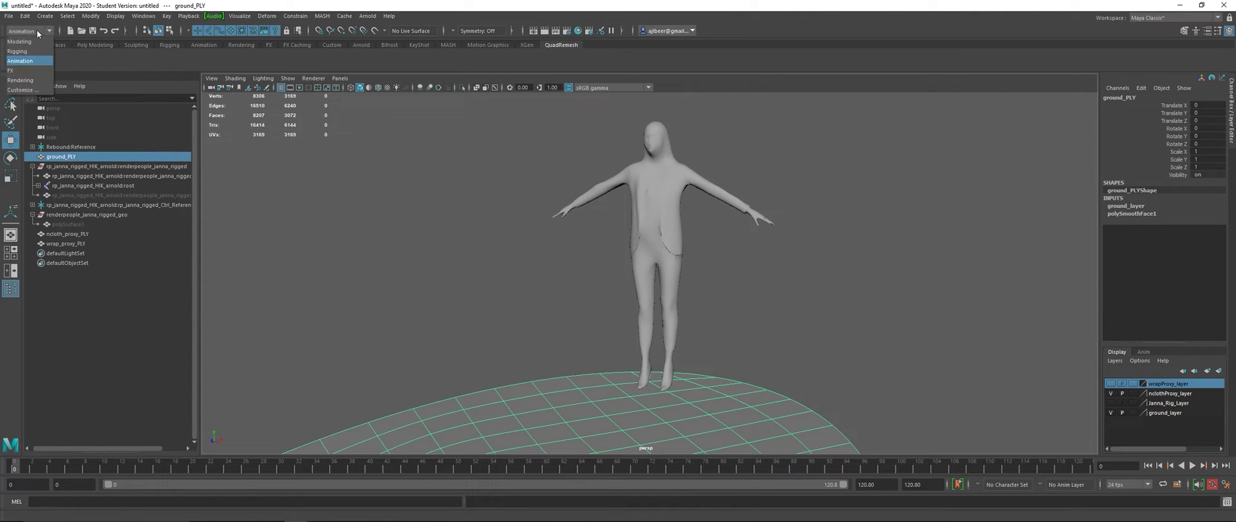
click(30, 64)
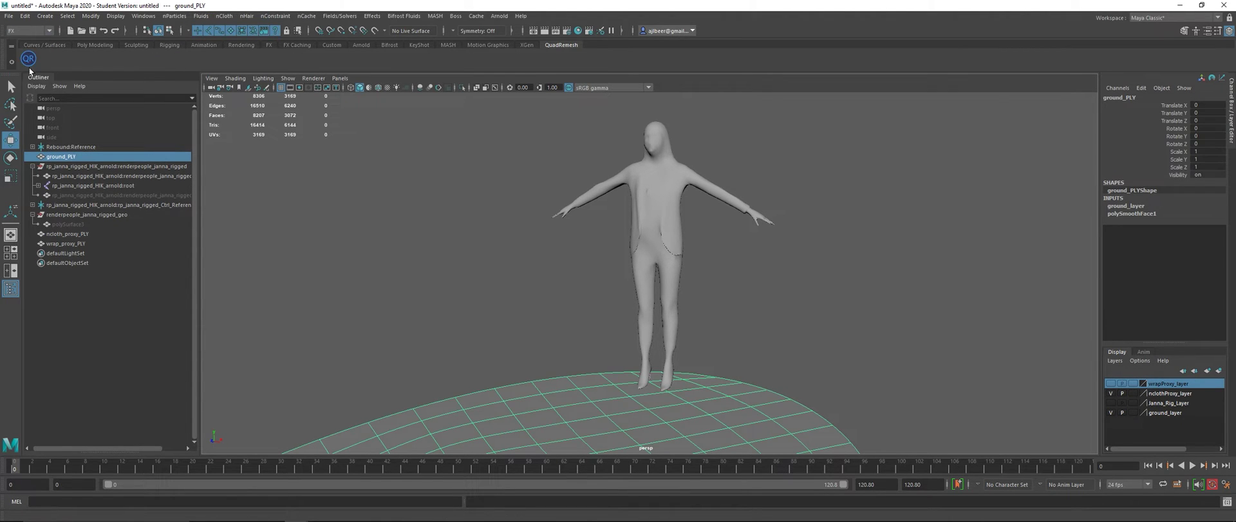
click(224, 15)
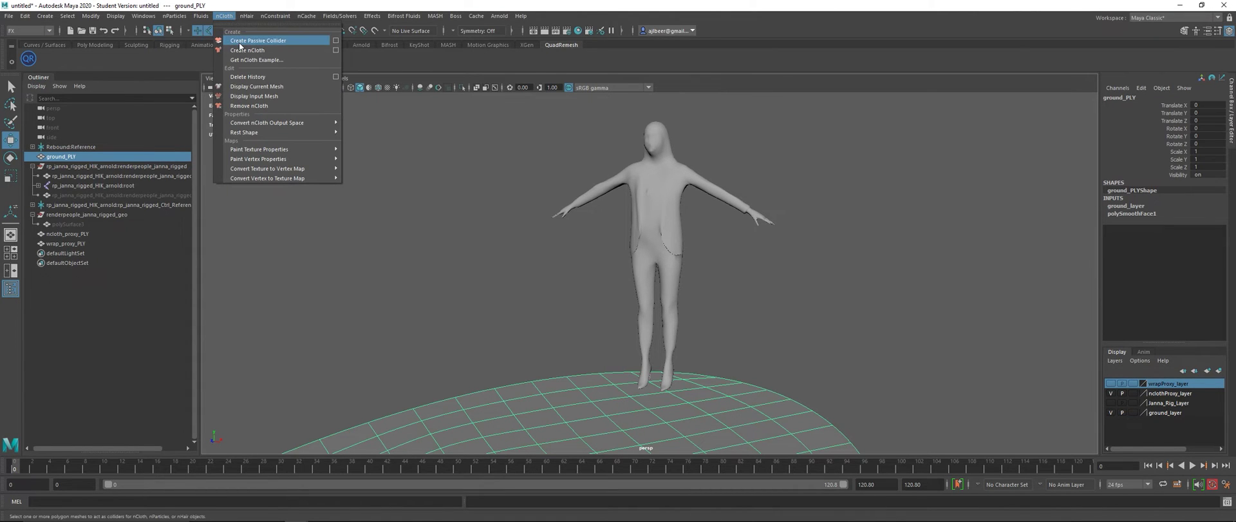
click(240, 41)
Convert the ncloth_proxy_PLY character mesh into an nCloth object
scroll(518, 251, down, 5)
alt+drag(693, 314, 724, 346)
scroll(718, 334, up, 8)
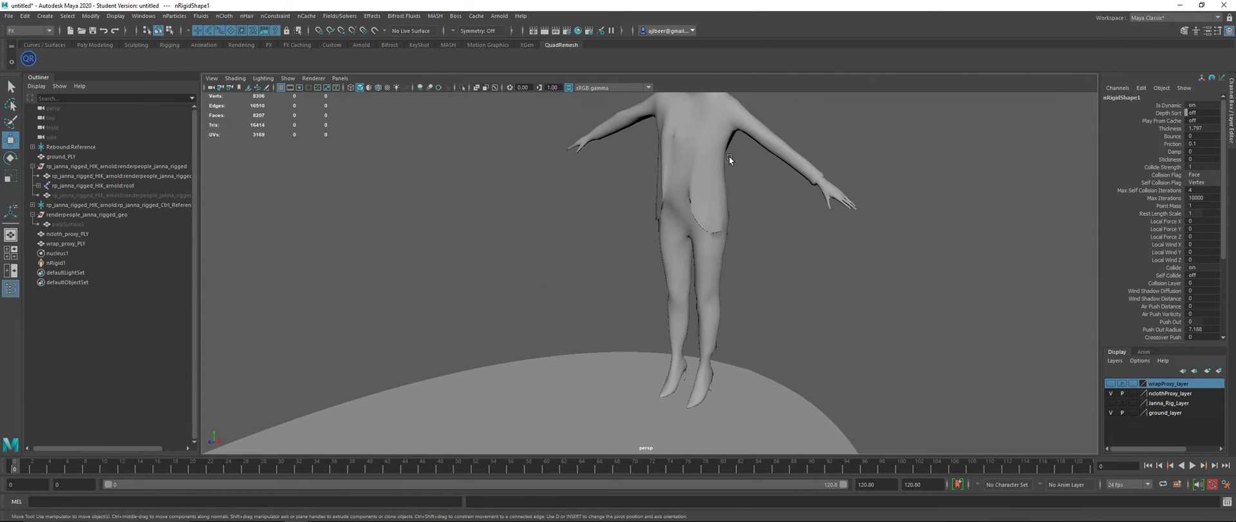
scroll(729, 156, down, 4)
alt+drag(783, 269, 795, 262)
scroll(795, 262, up, 4)
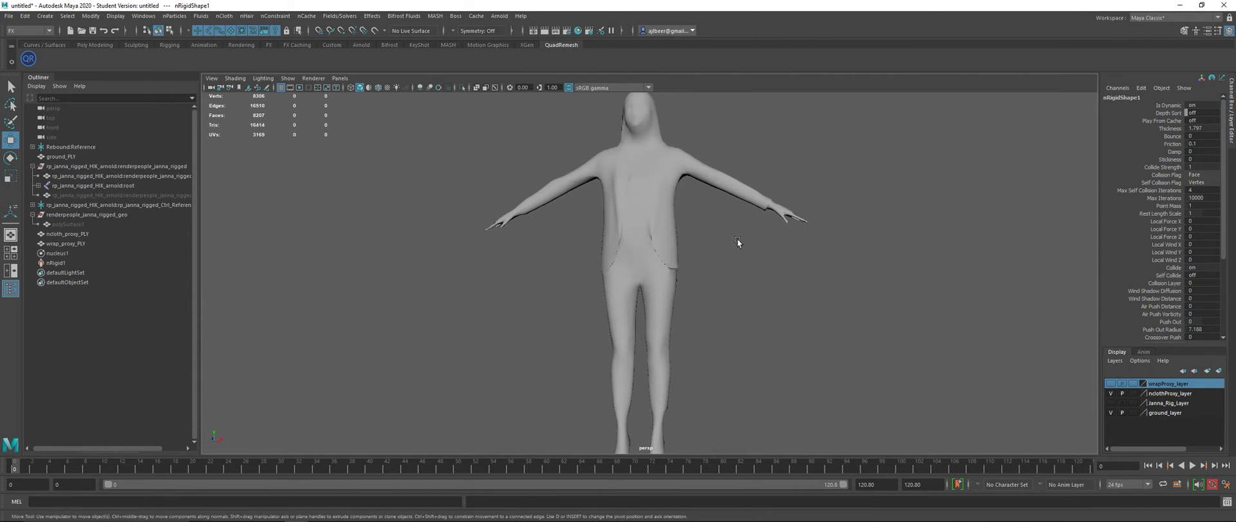
click(664, 222)
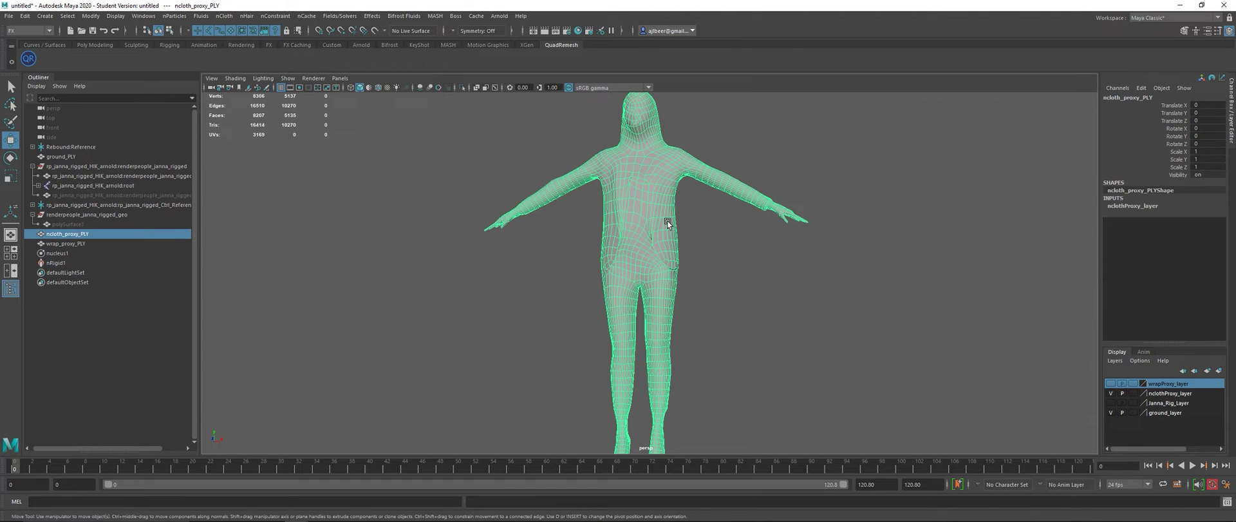
click(224, 16)
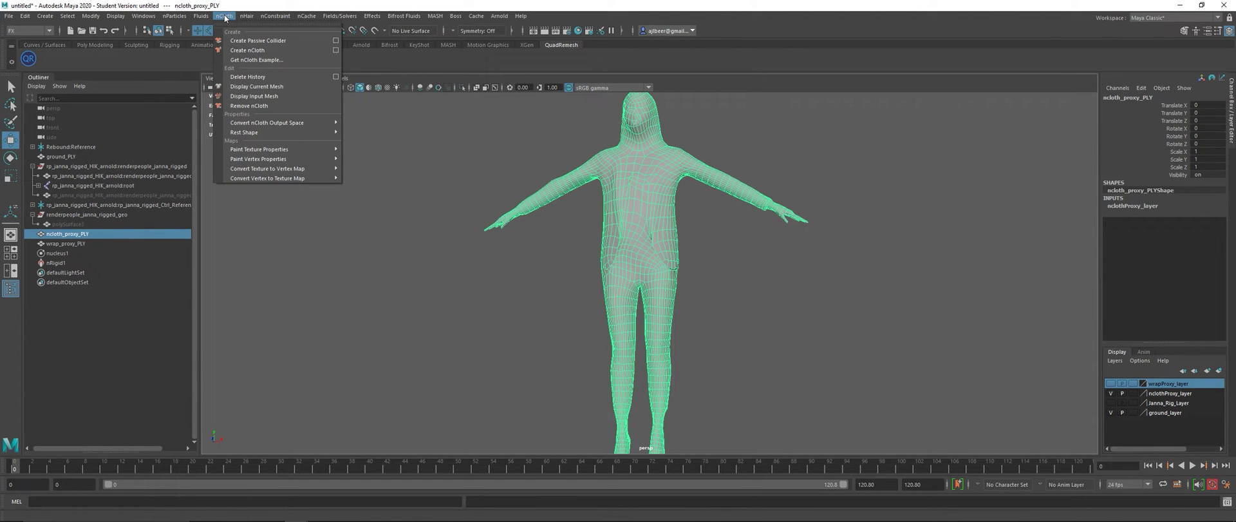
click(245, 50)
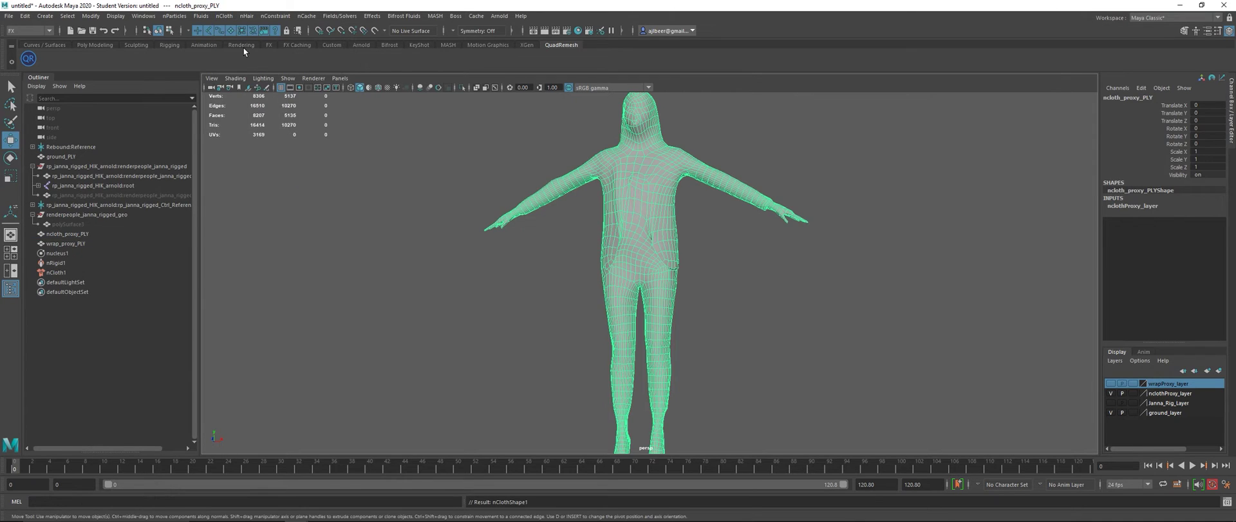
Play the cloth simulation with the whole ground disc in view, stop it, and rewind to frame 0
scroll(841, 318, down, 5)
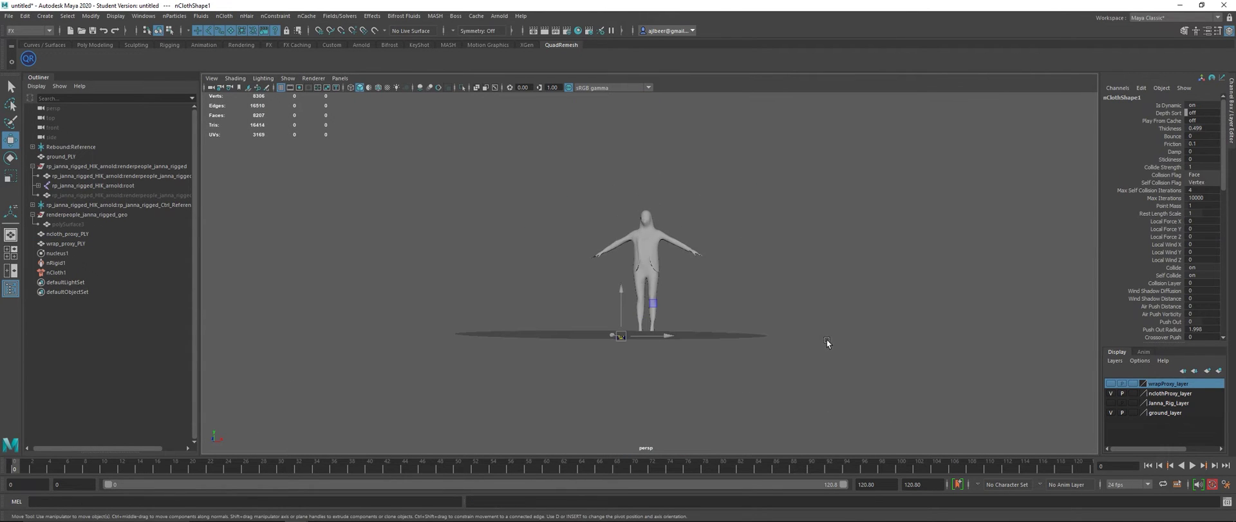
alt+drag(825, 342, 825, 356)
scroll(811, 355, up, 2)
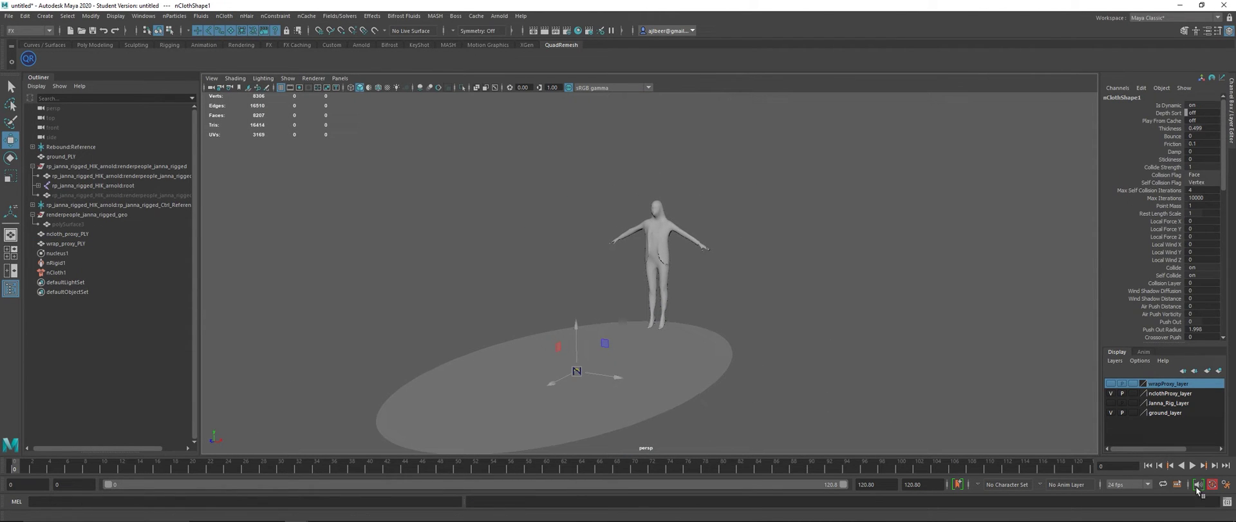
click(1194, 466)
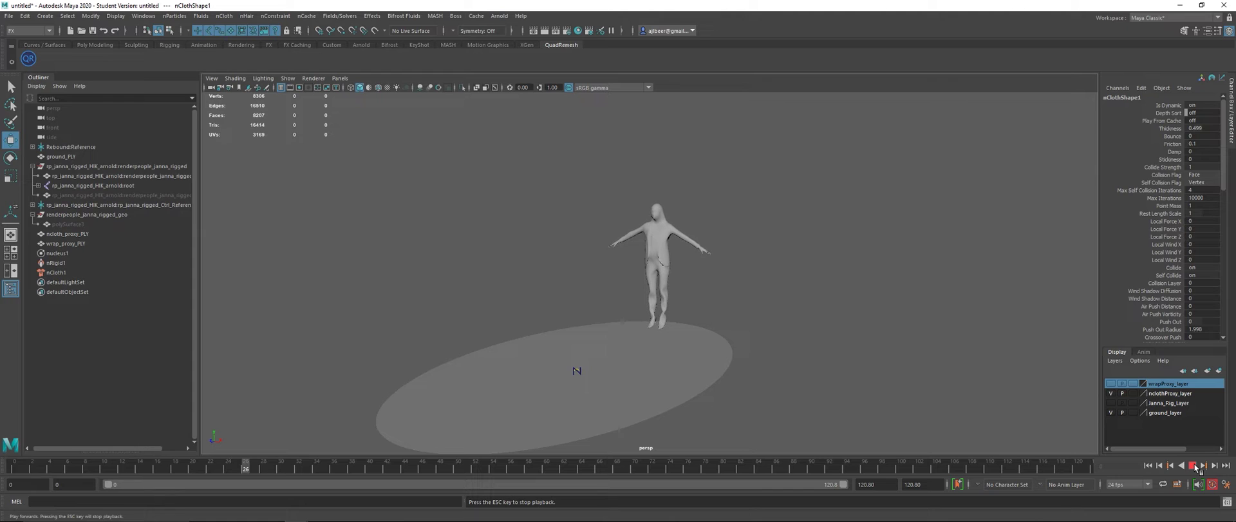
click(1193, 466)
click(1150, 465)
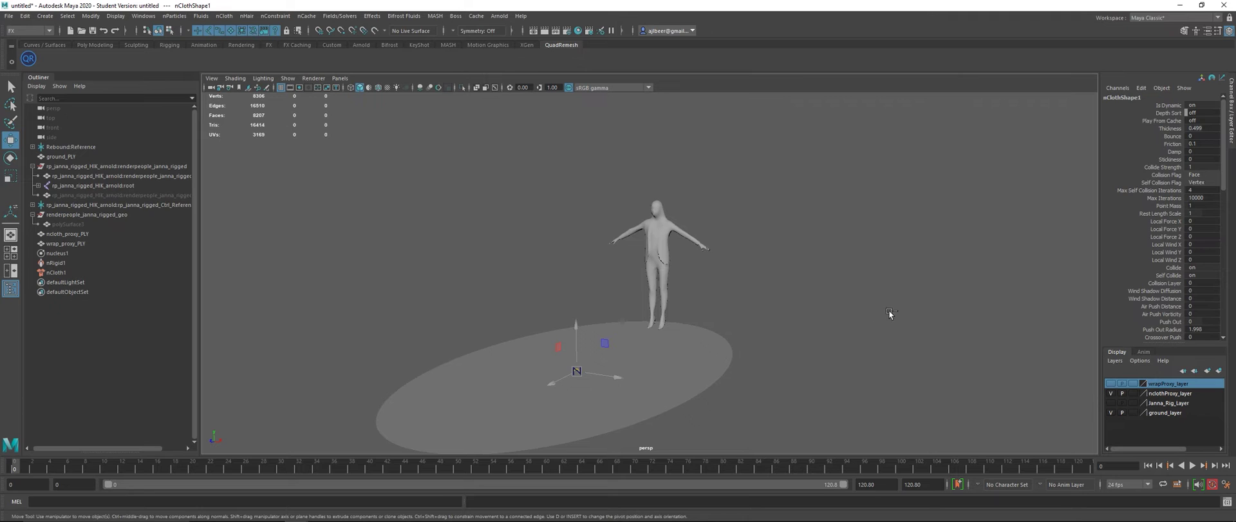
Set the nucleus1 solver's Time Scale to 2 and its Space Scale to 0.1
click(38, 254)
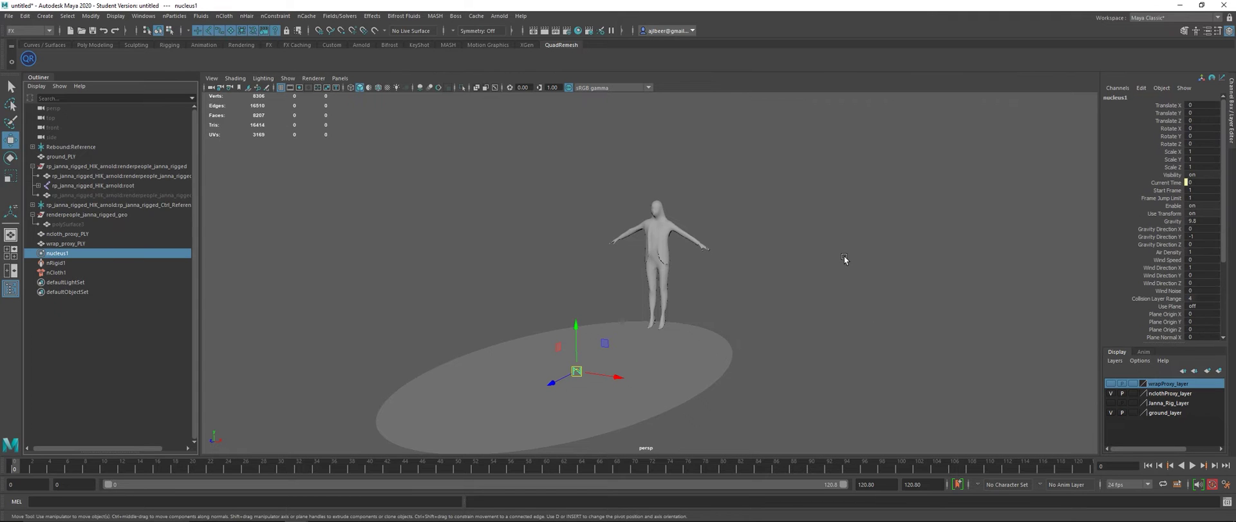
key(ctrl+a)
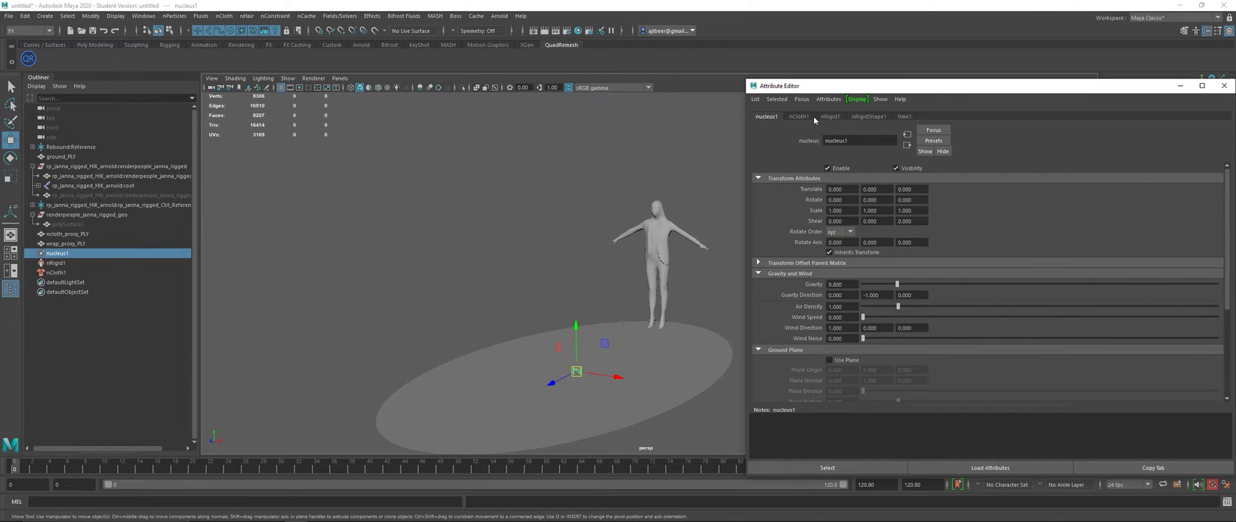
scroll(771, 336, down, 5)
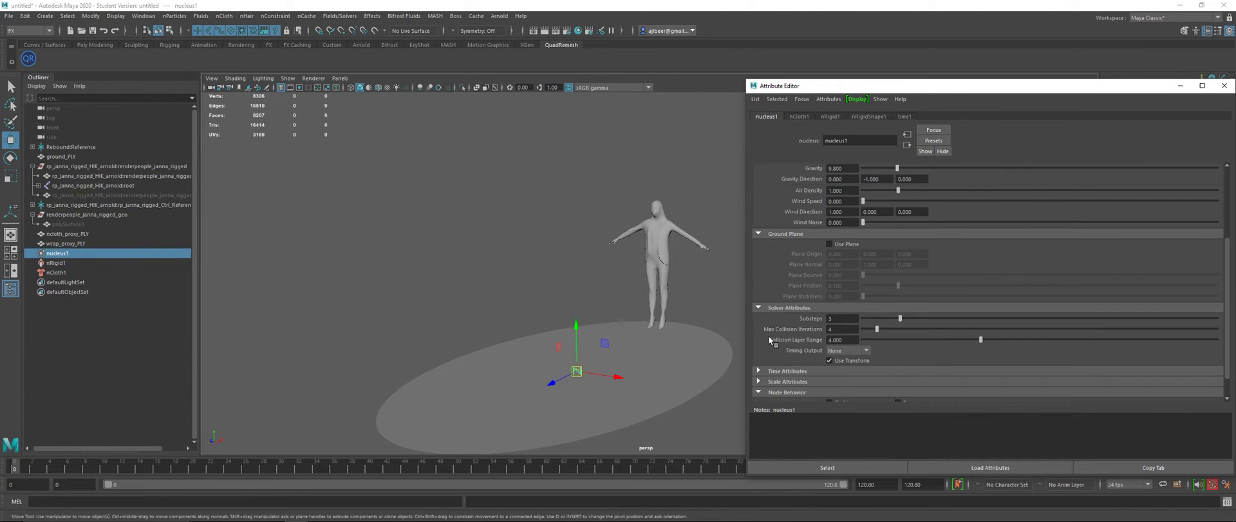
click(760, 353)
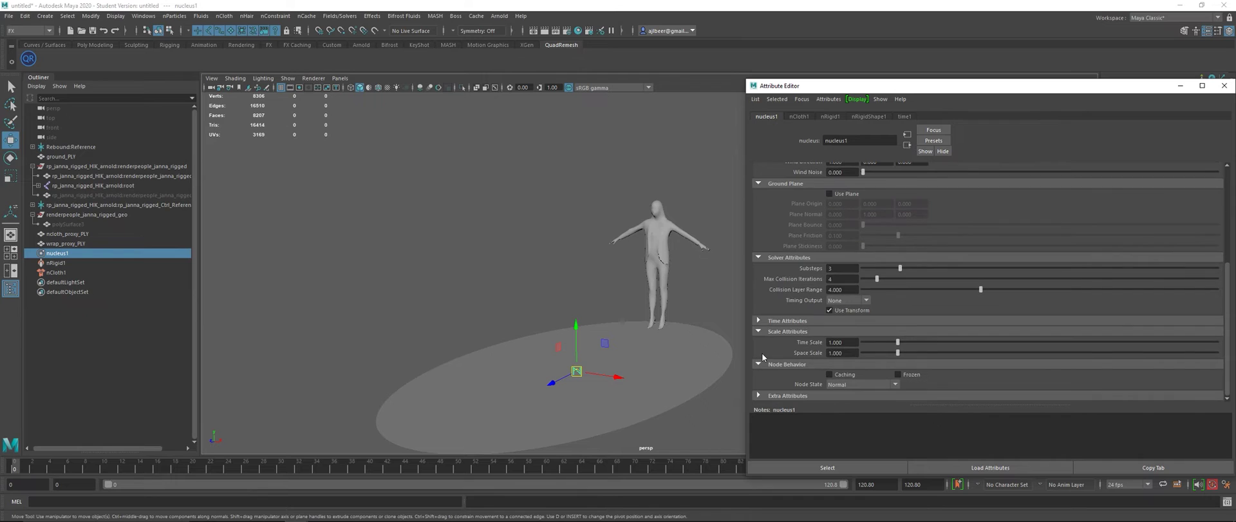
click(848, 342)
text(2)
click(850, 354)
text(0.1)
key(Return)
click(1224, 85)
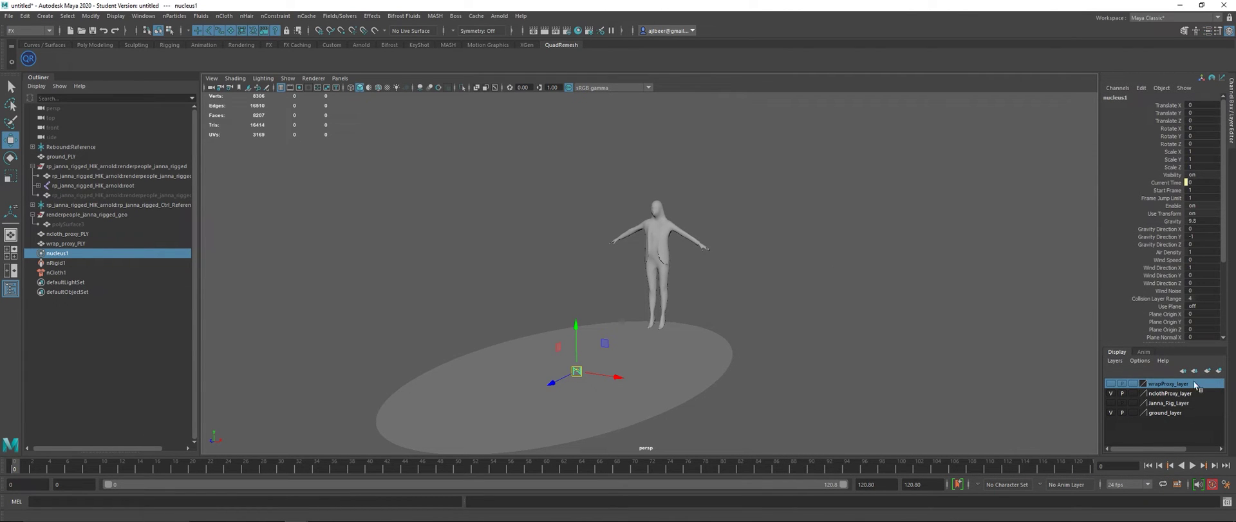
Play the simulation to check how the cloth falls with the new solver scales, and rewind to the start
click(1193, 465)
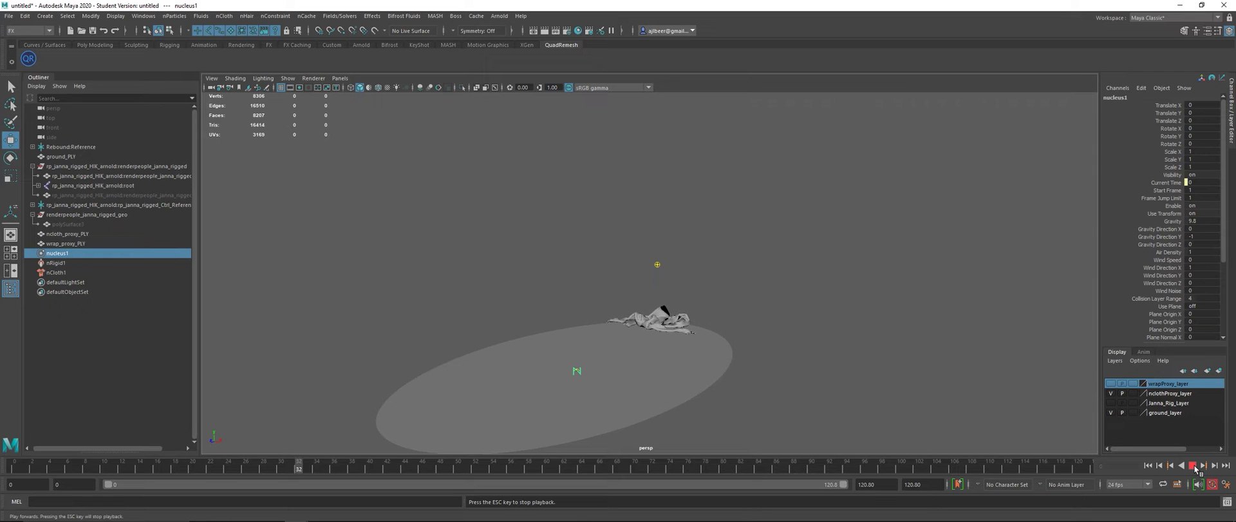
key(Escape)
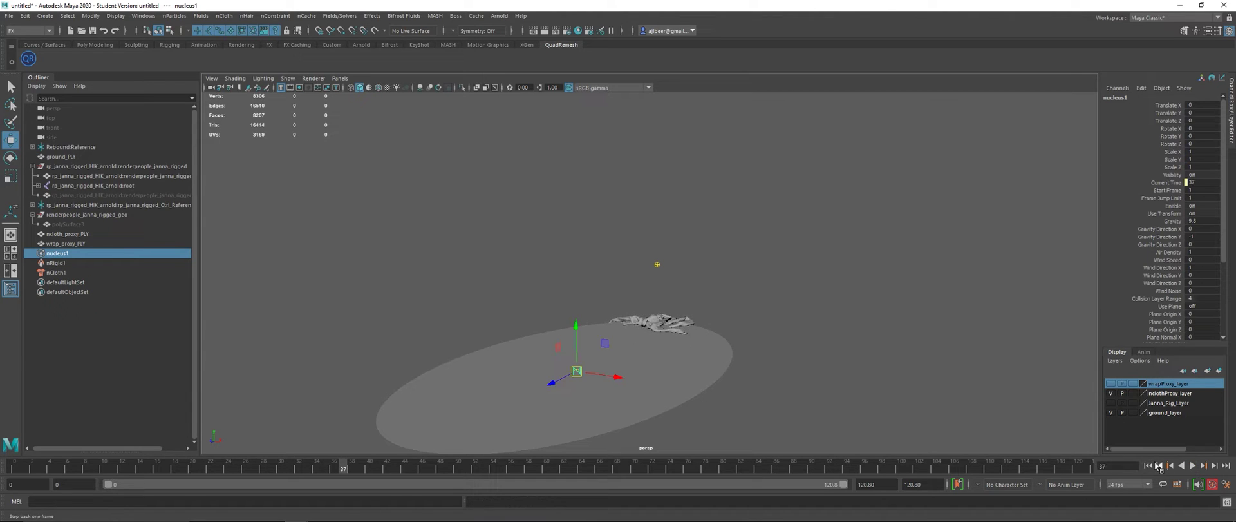
click(1149, 465)
Set the Stretch Resistance and Compression Resistance of ncloth_proxy_PLY's nCloth to 5
click(670, 233)
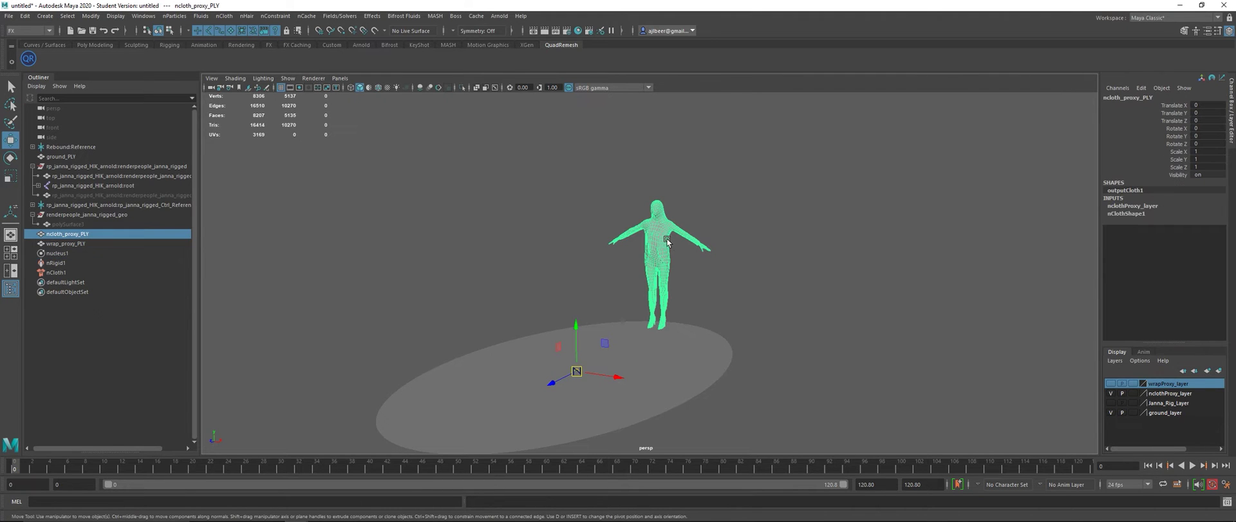
key(ctrl+a)
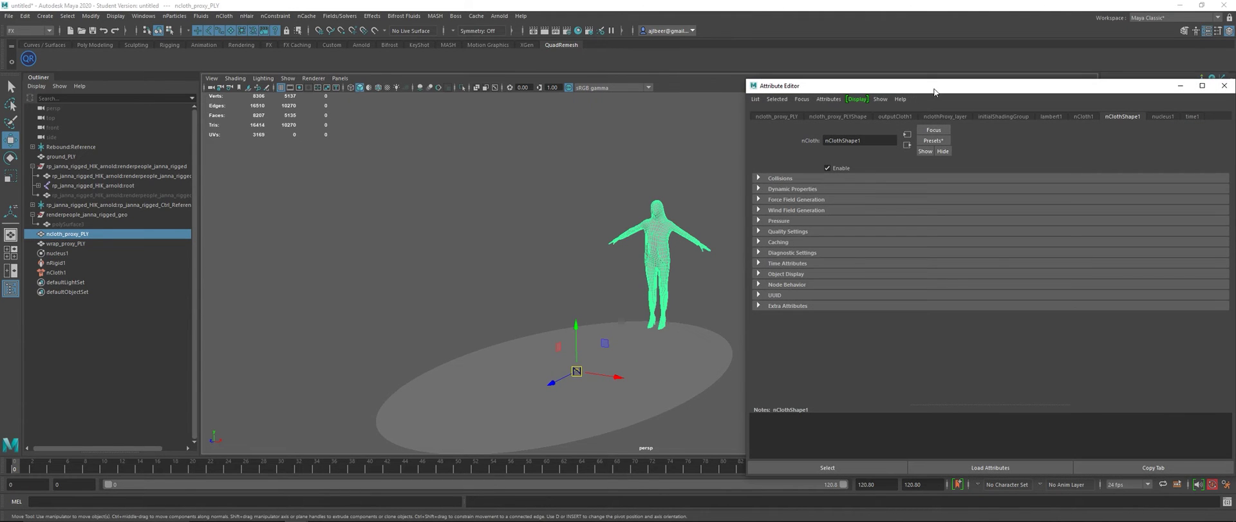
drag(939, 88, 826, 89)
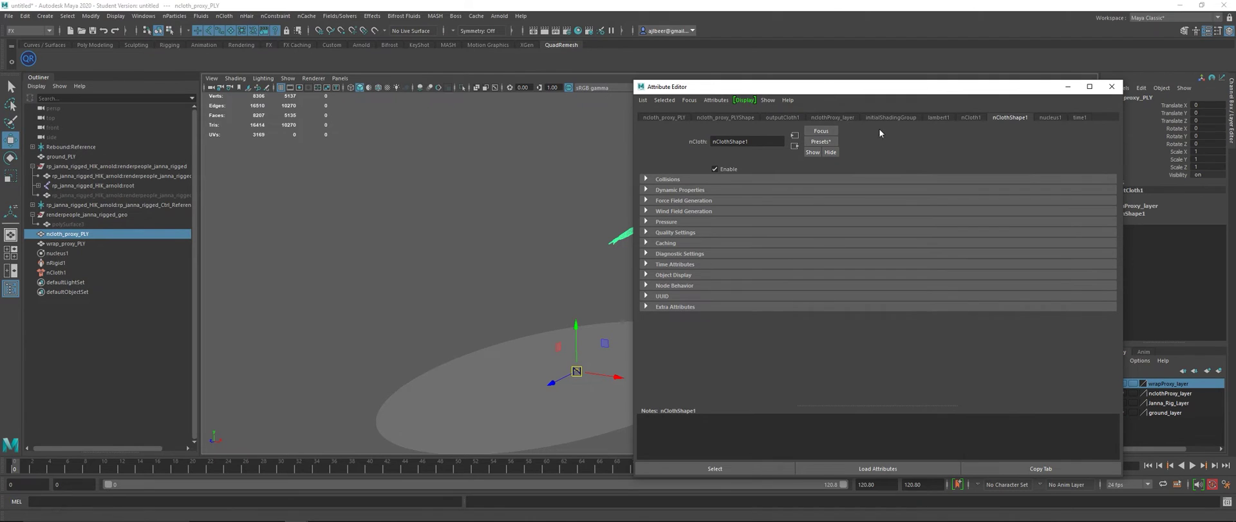
click(647, 189)
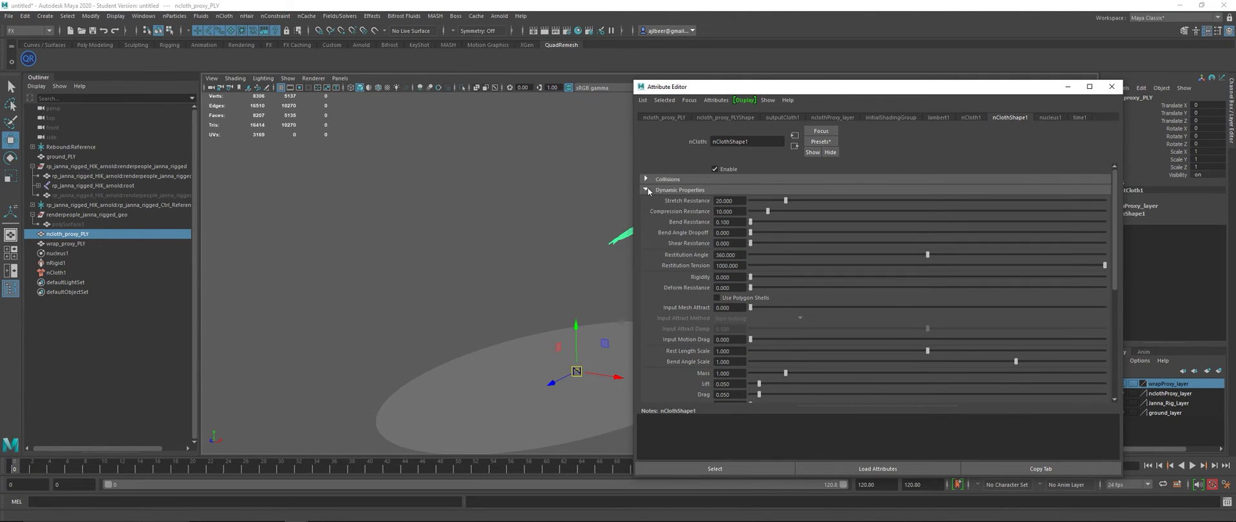
double_click(736, 200)
text(5)
key(Return)
double_click(737, 211)
text(5)
key(Return)
click(1112, 86)
Play the simulation to check the cloth with the lowered resistances, stop it, and rewind to frame 0
click(1193, 465)
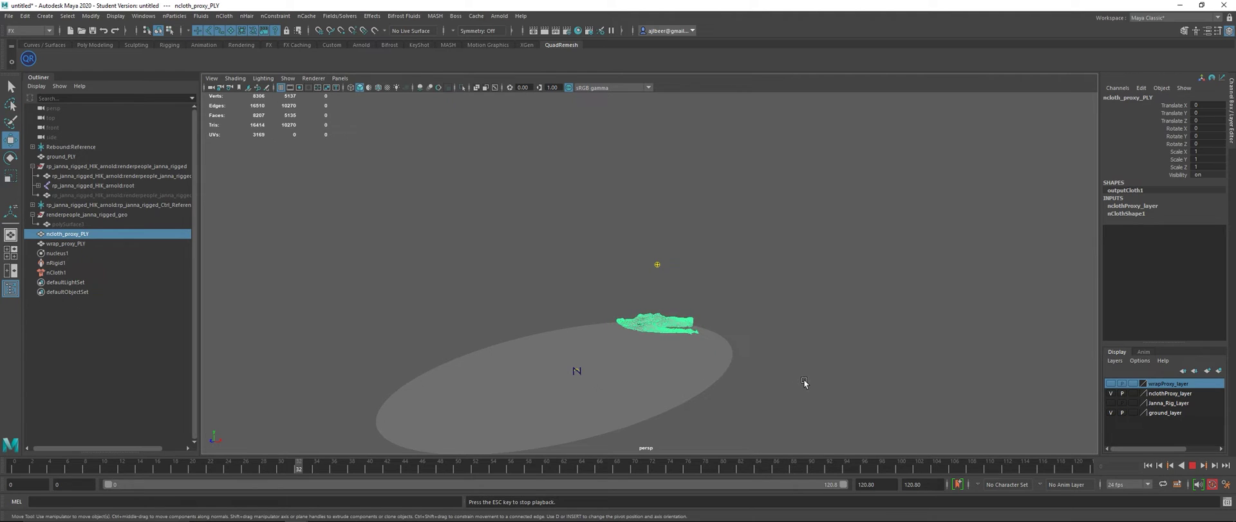
click(1192, 465)
click(1148, 465)
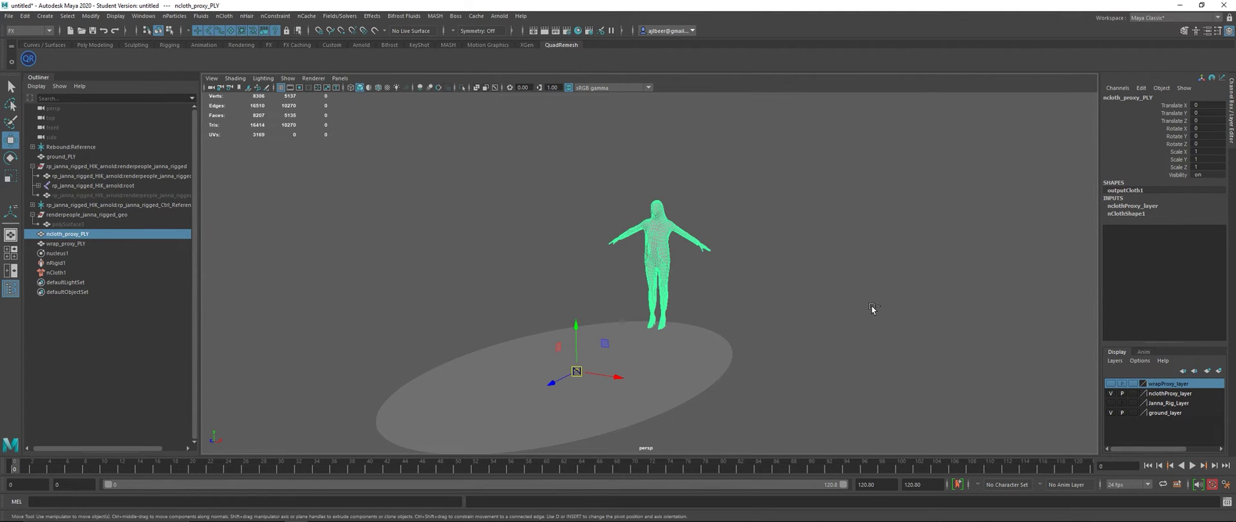
Switch the Pressure Method of the nCloth to Volume Tracking Model
key(ctrl+a)
scroll(709, 290, down, 1)
click(678, 335)
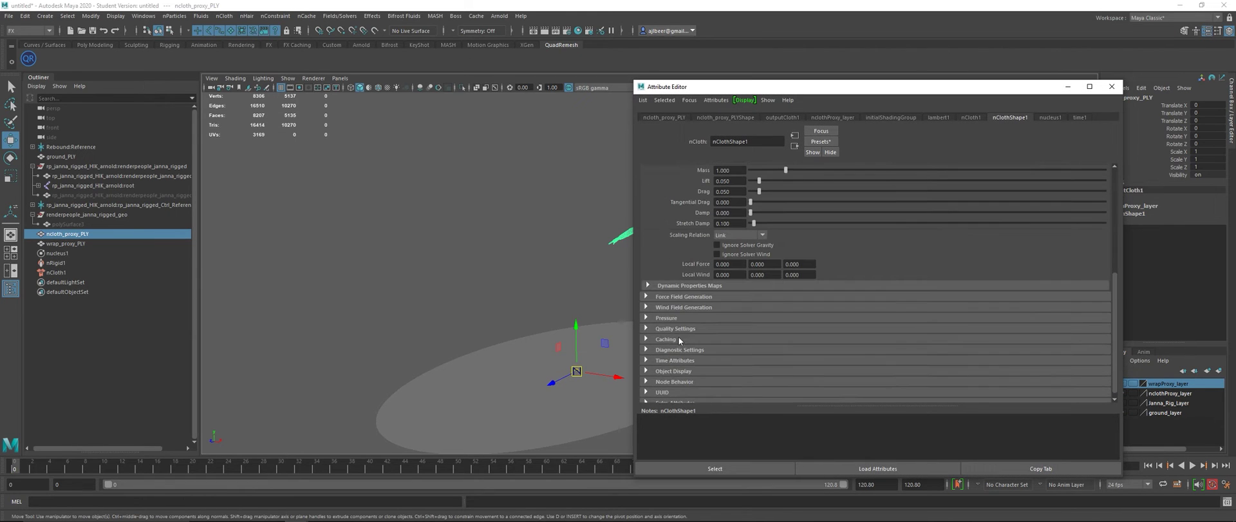
click(658, 318)
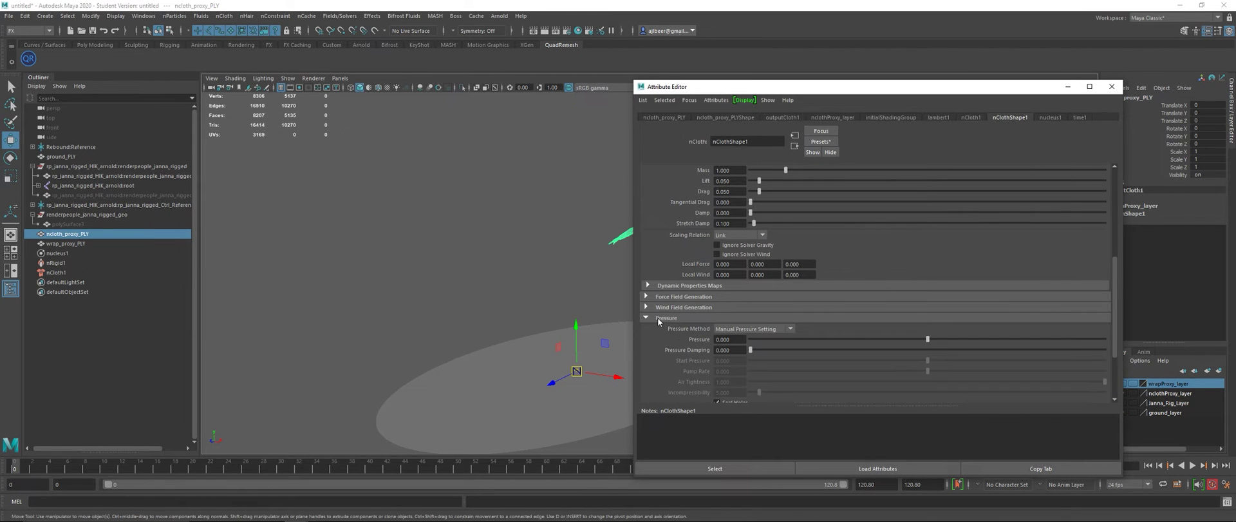
click(755, 329)
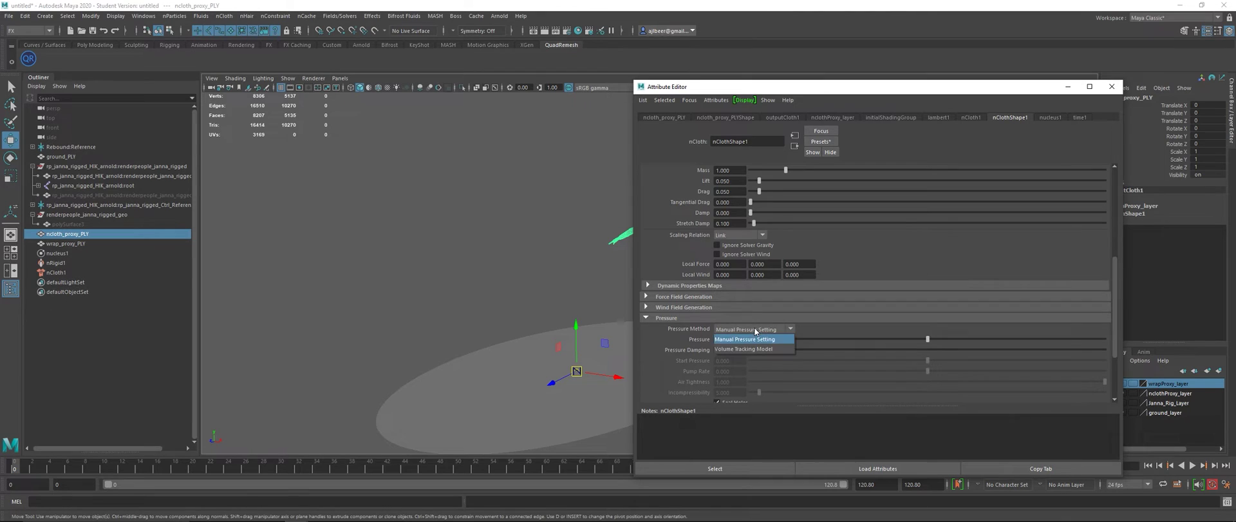
click(758, 346)
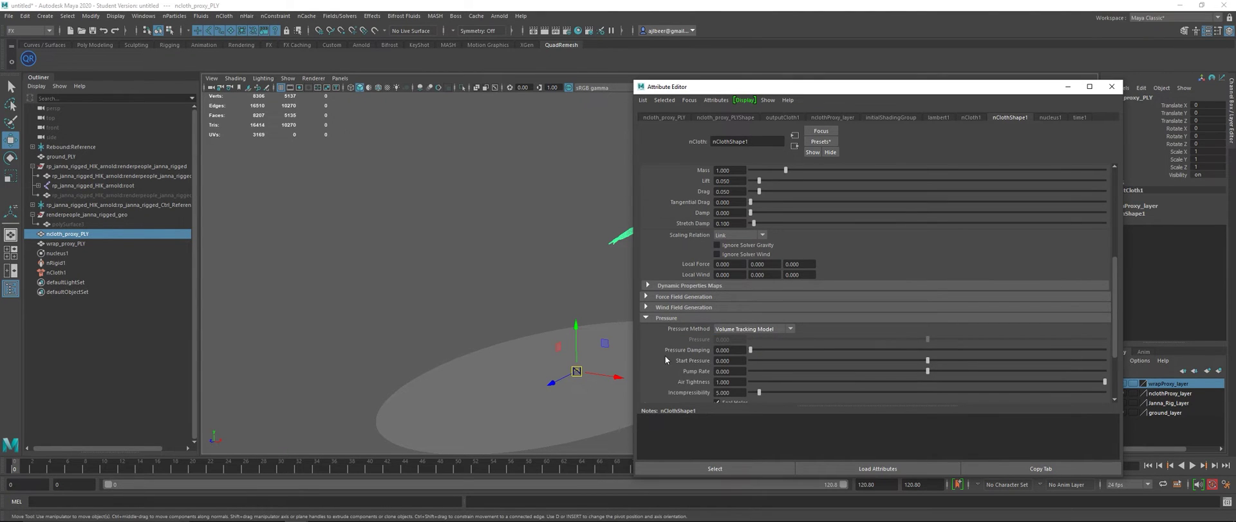
Set the nCloth's Incompressibility to 10, Start Pressure to 1 and Pressure Damping to 0.1
scroll(667, 358, down, 2)
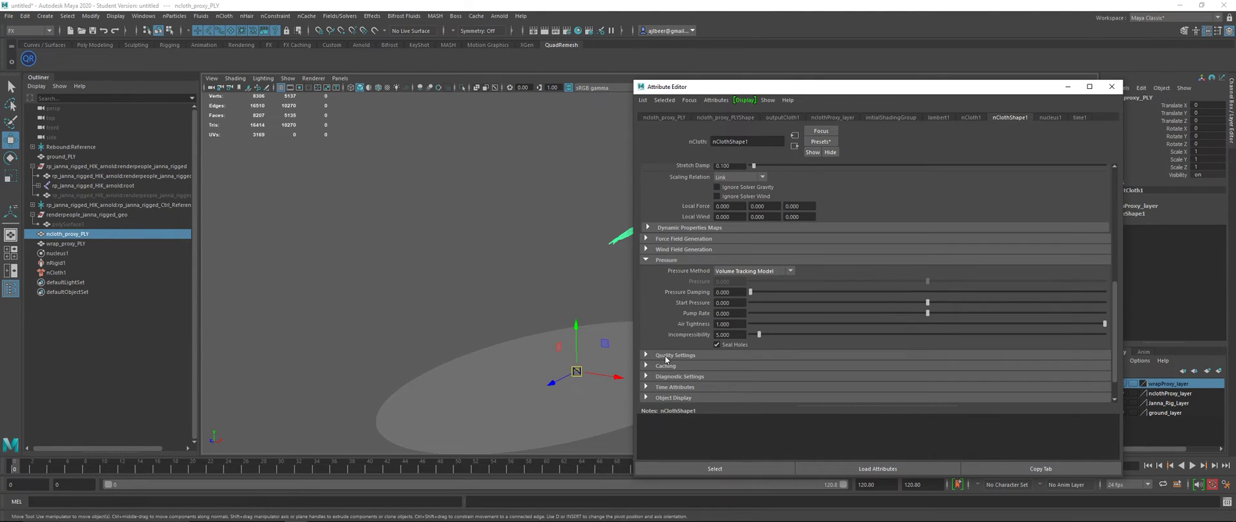
click(739, 333)
text(10)
key(Return)
click(743, 303)
text(1)
key(Return)
click(727, 292)
text(.1)
key(Return)
click(734, 293)
click(1112, 86)
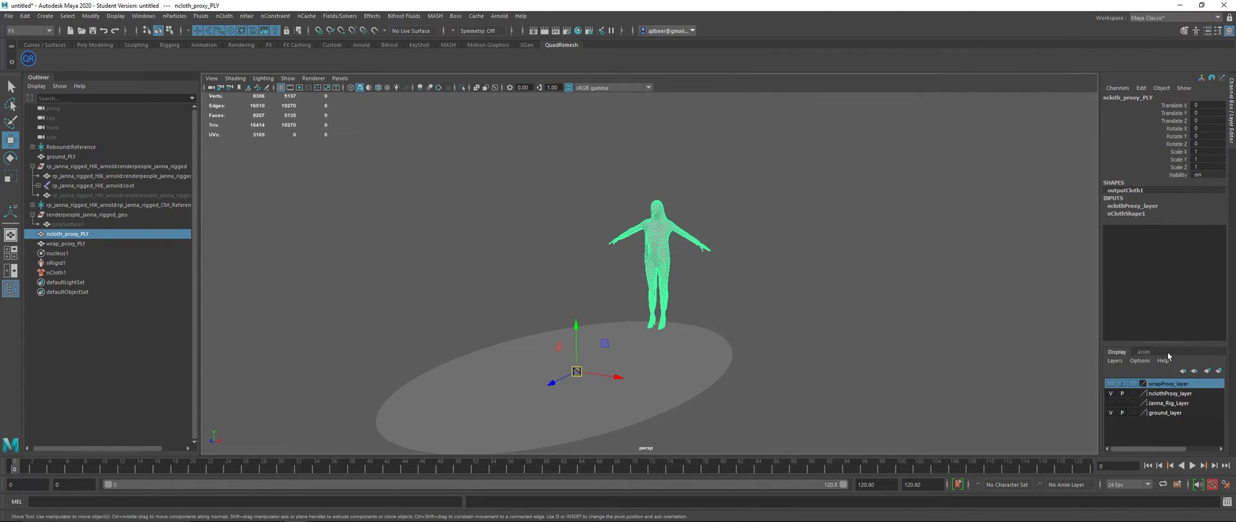
Play the simulation to check how the pressurised cloth behaves, stop it, and return to the first frame
click(1193, 465)
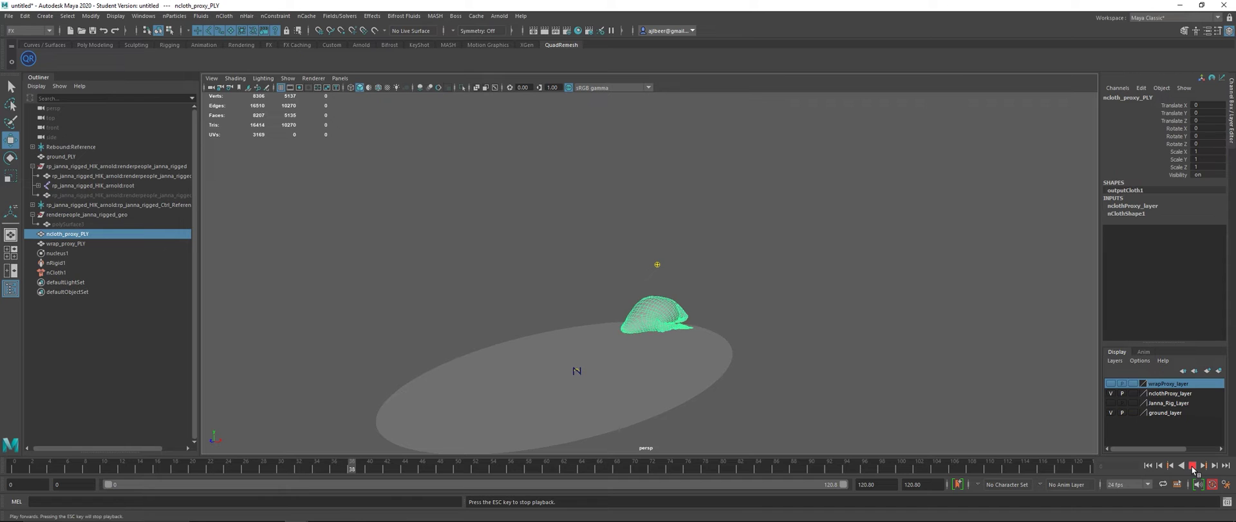
click(1193, 465)
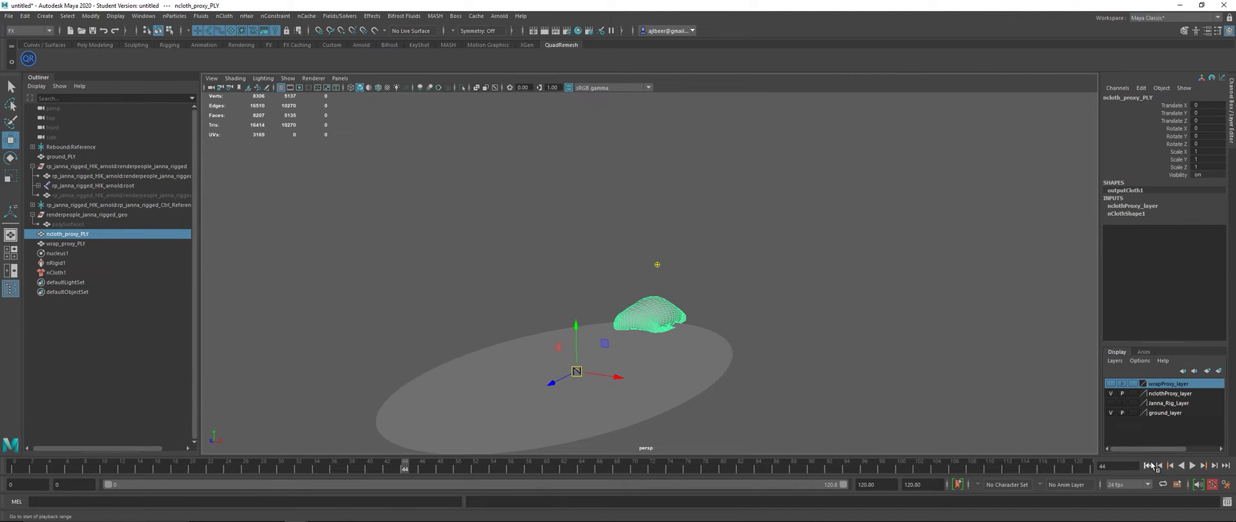
click(1160, 465)
click(1148, 464)
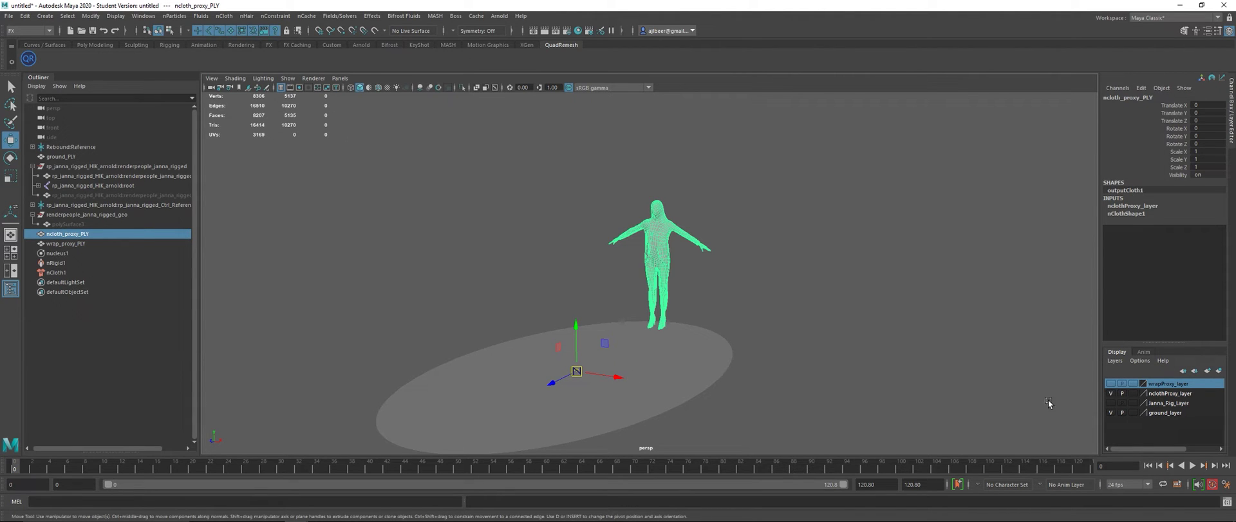
Show wrapProxy_layer and constrain all vertices of ncloth_proxy_PLY and wrap_proxy_PLY together with a Component to Component nConstraint
click(1111, 384)
ctrl+click(71, 243)
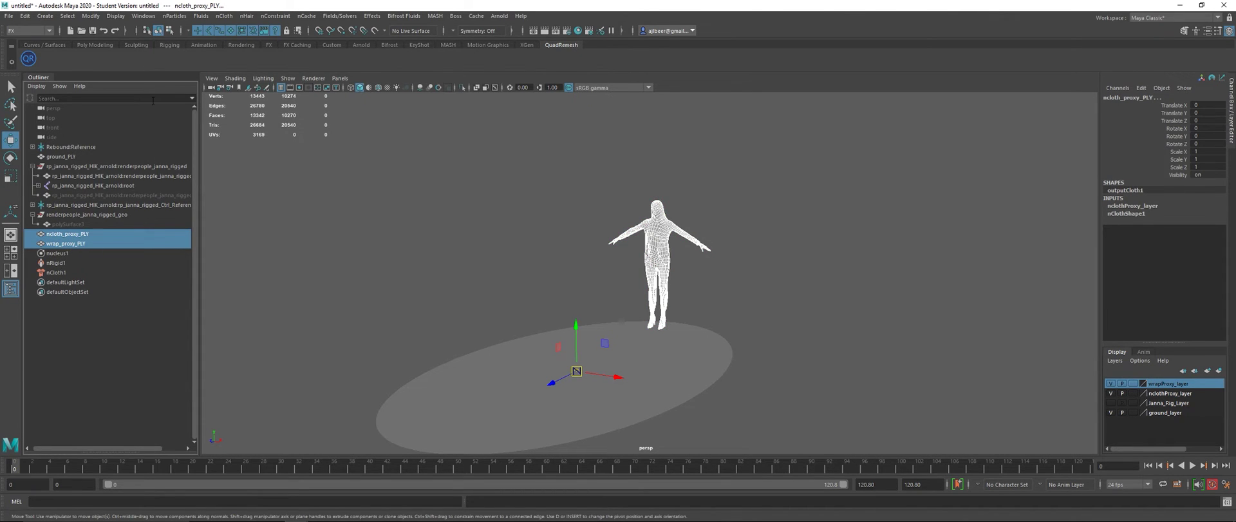
click(169, 31)
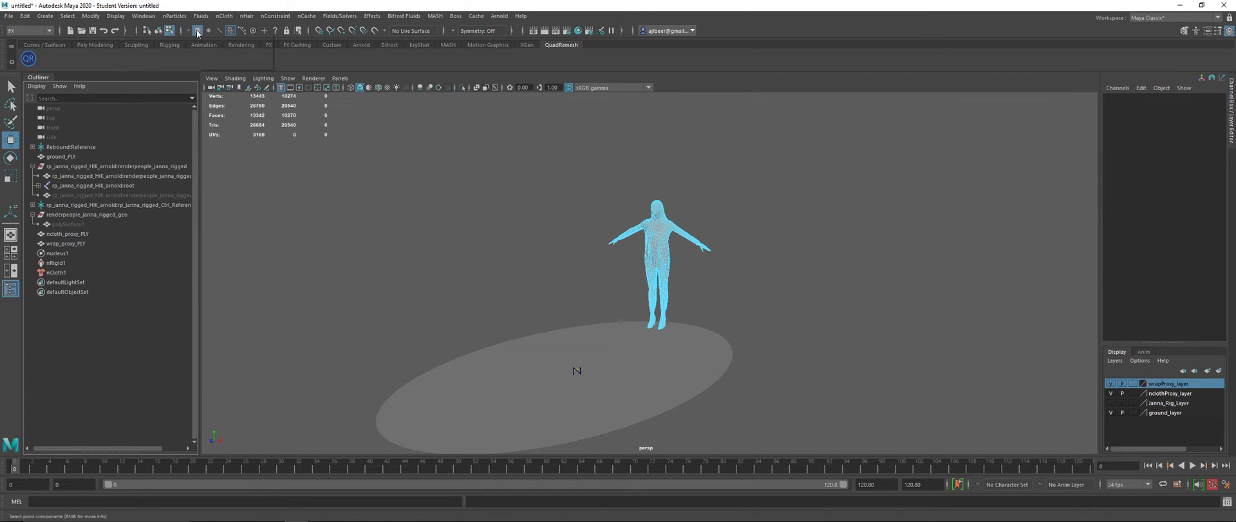
right_click(197, 33)
click(219, 46)
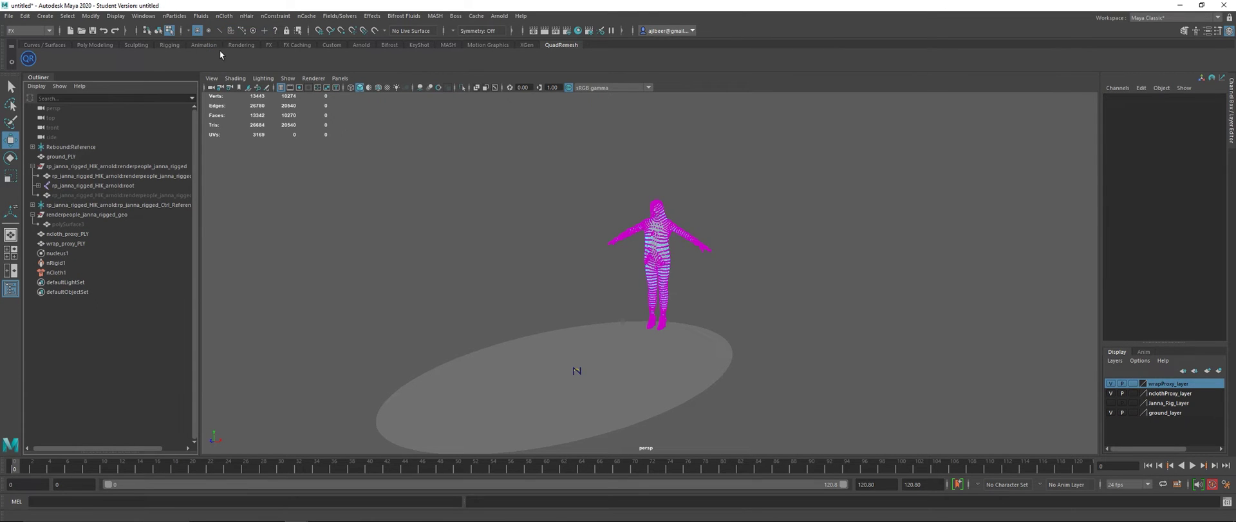
drag(550, 154, 776, 353)
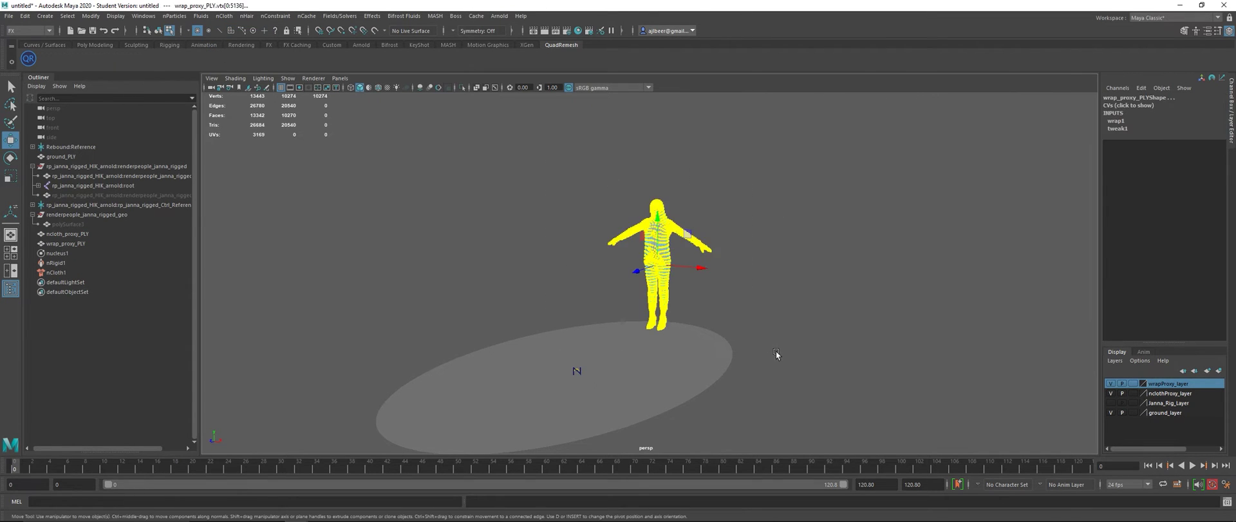
click(275, 15)
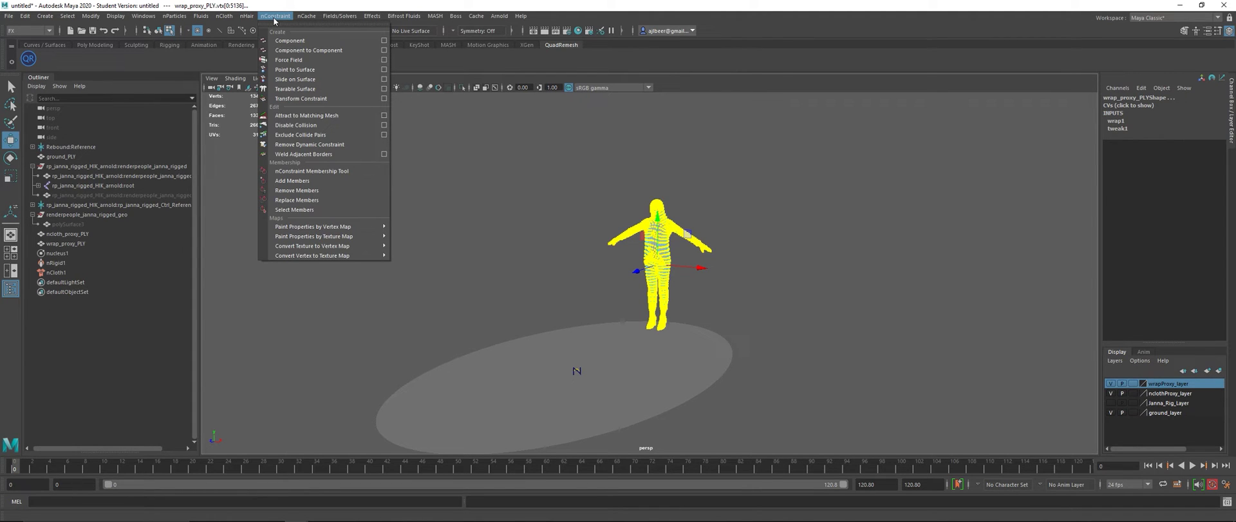
click(315, 51)
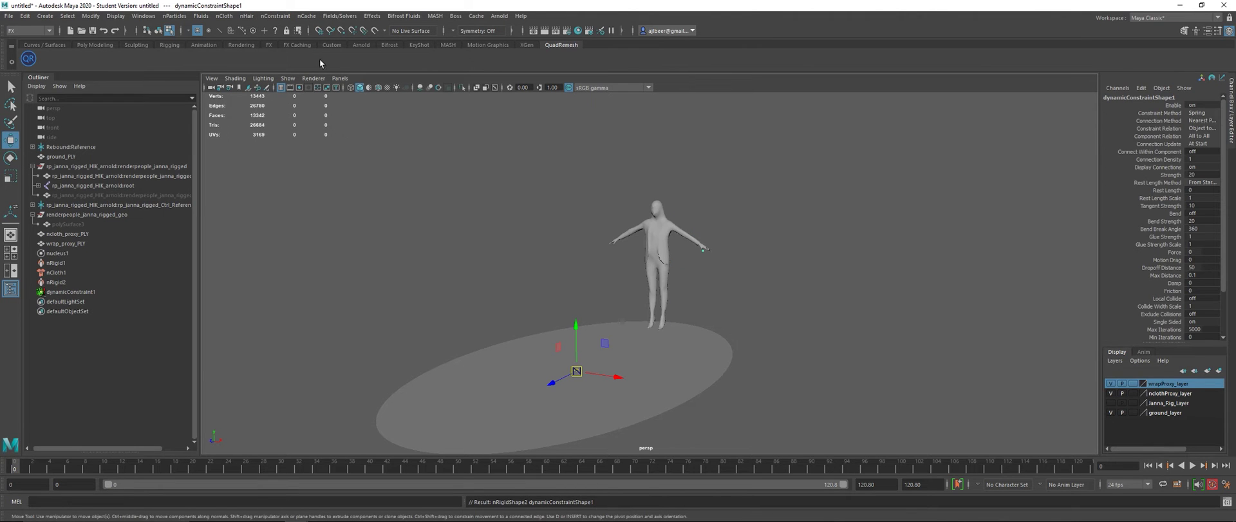
Play the constrained simulation to about frame 39, stop it, and hide dynamicConstraint1
click(1194, 465)
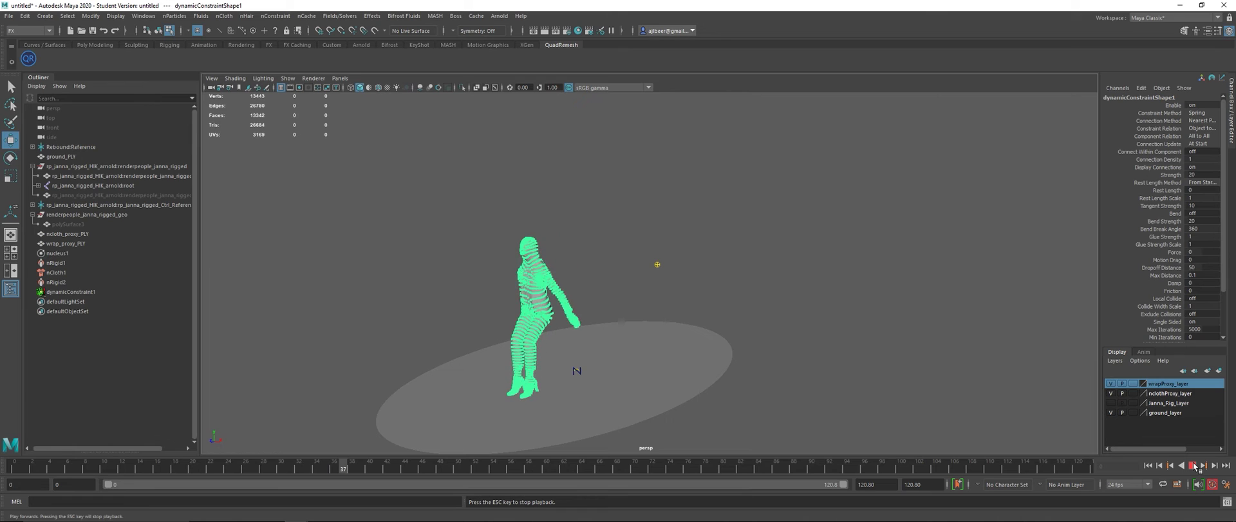
click(1194, 465)
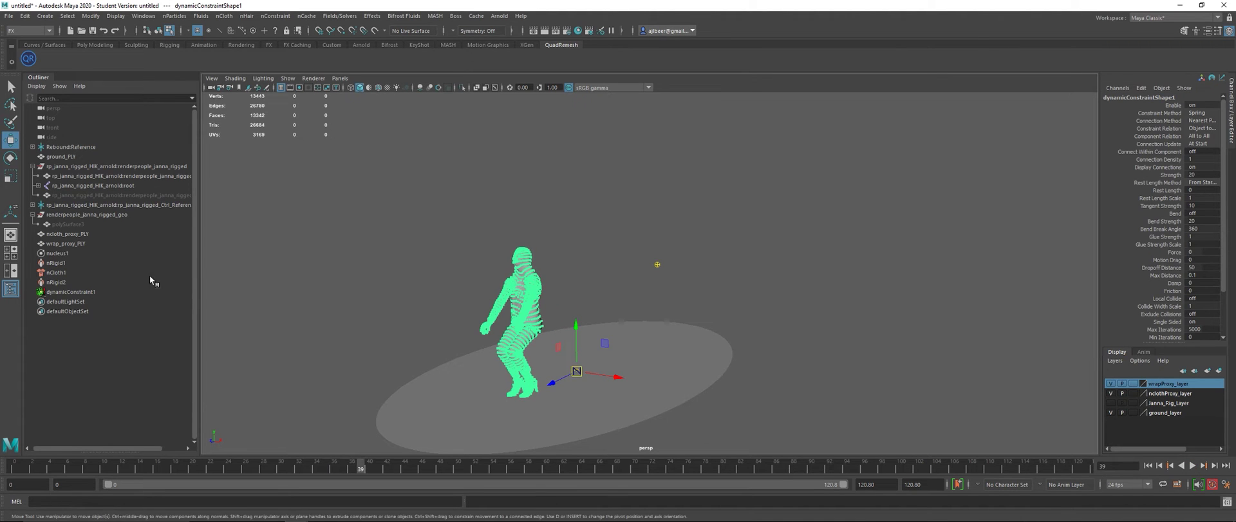
click(74, 293)
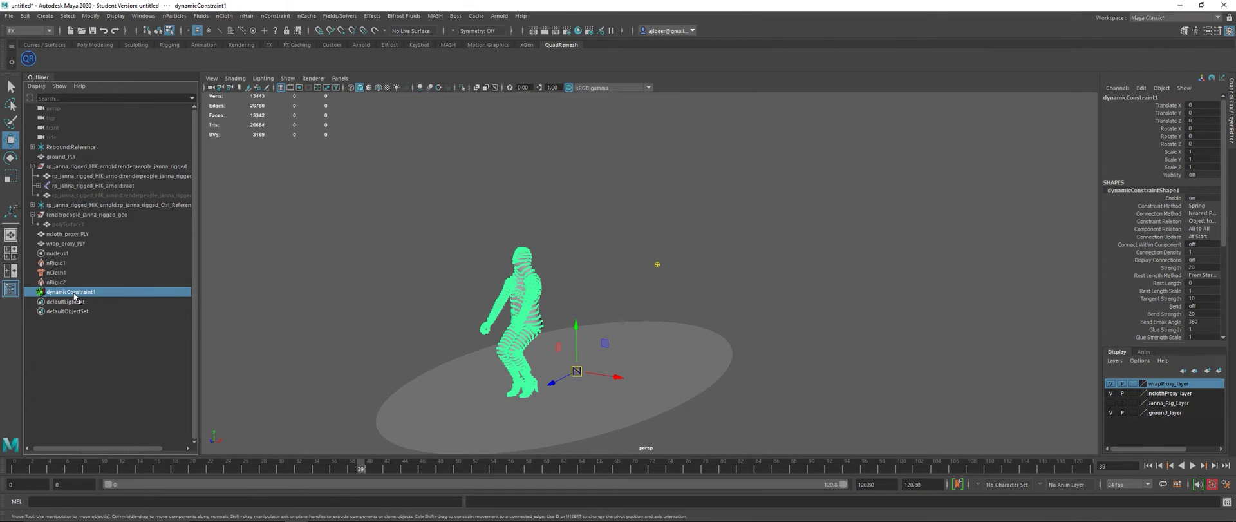
key(ctrl+h)
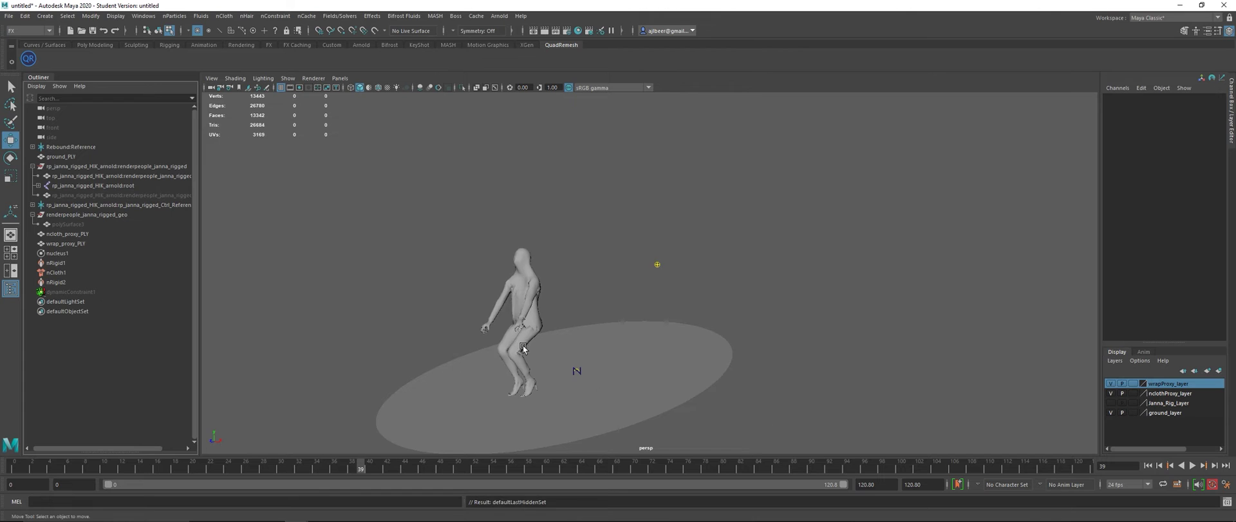
Inspect the crouching cloth figure up close and from the side, play the simulation on, and rewind to frame 0
scroll(522, 345, up, 5)
alt+drag(426, 392, 617, 289)
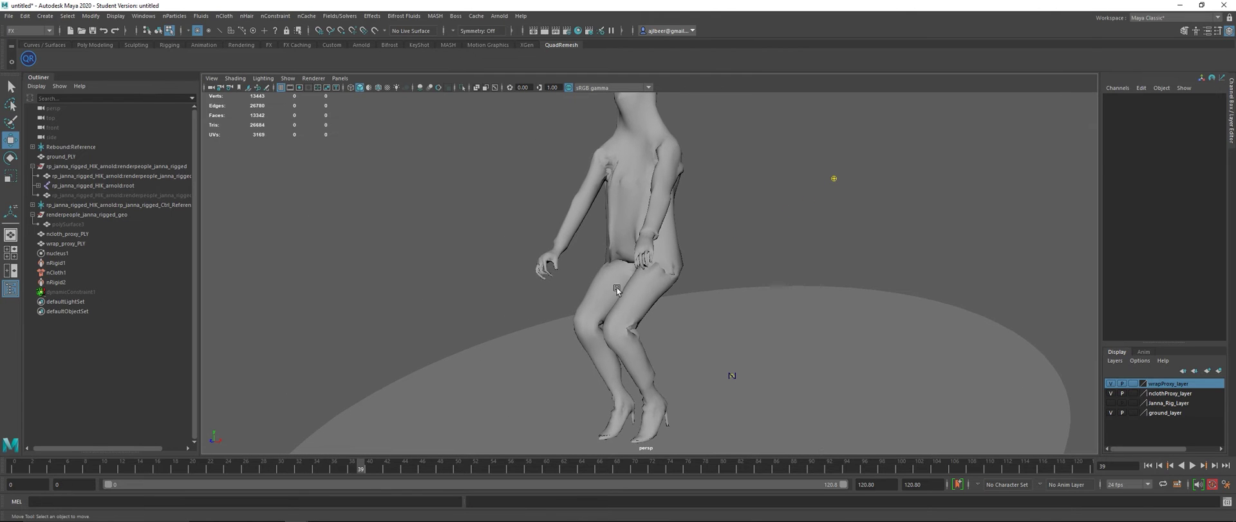
scroll(700, 268, down, 3)
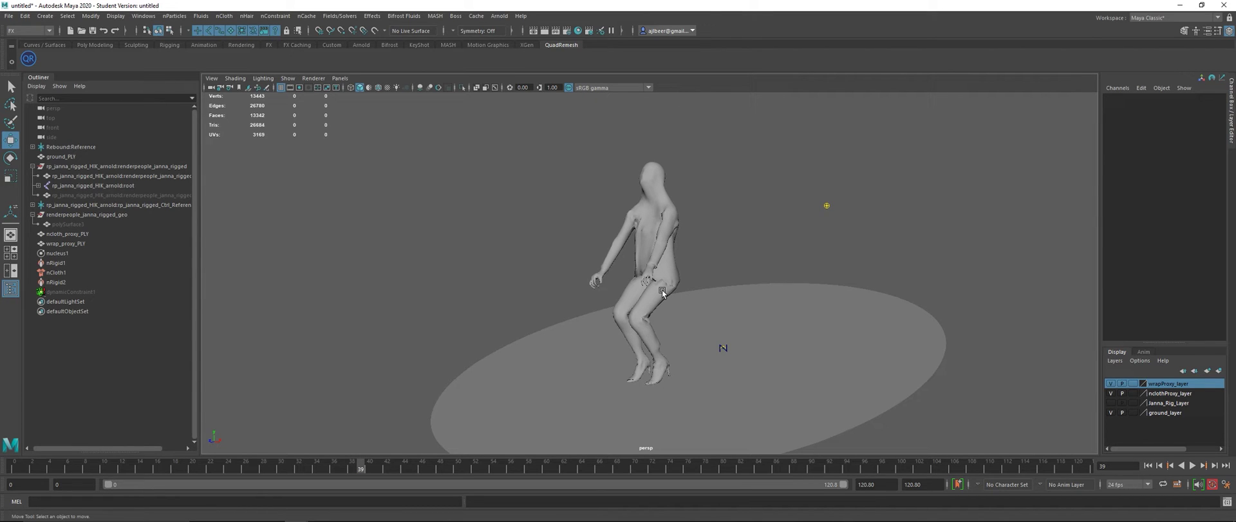
alt+drag(649, 308, 651, 272)
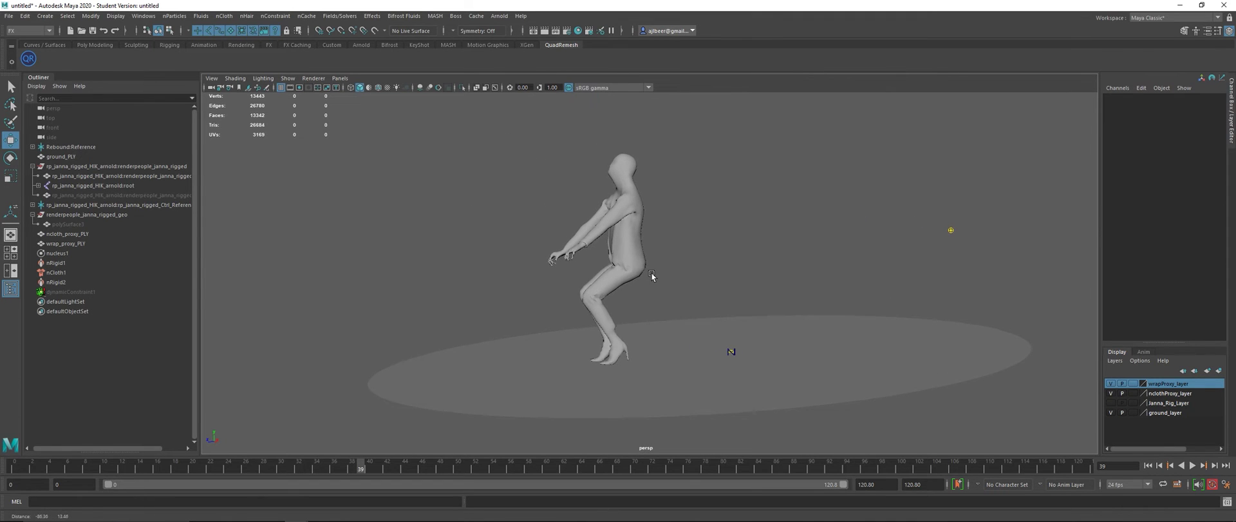
click(1193, 465)
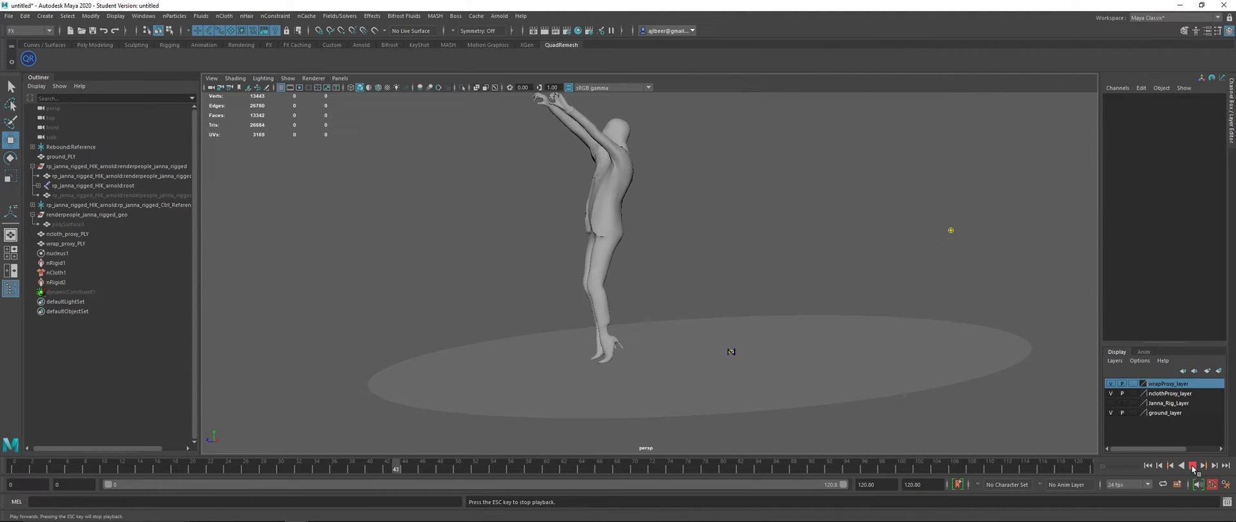
click(1192, 465)
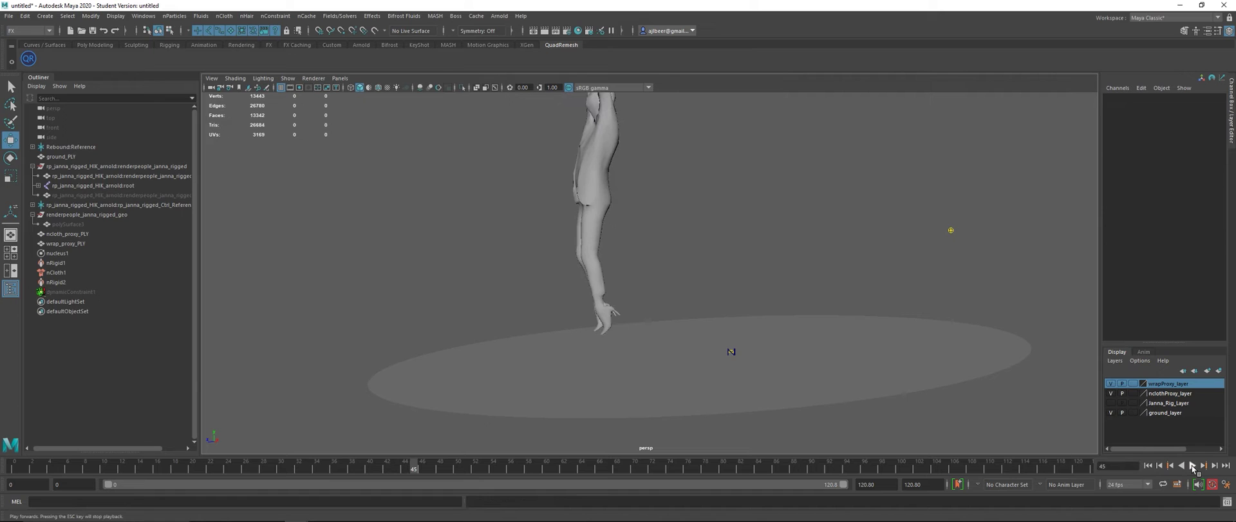
click(1150, 465)
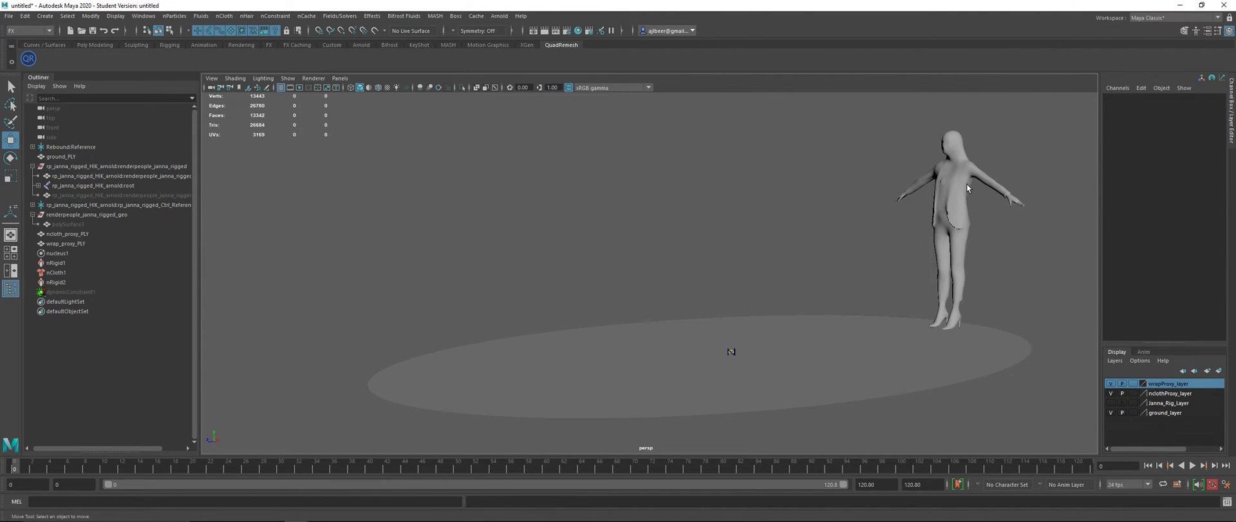
Key ncloth_proxy_PLY's Collide Strength at 0 on frame 40
click(961, 189)
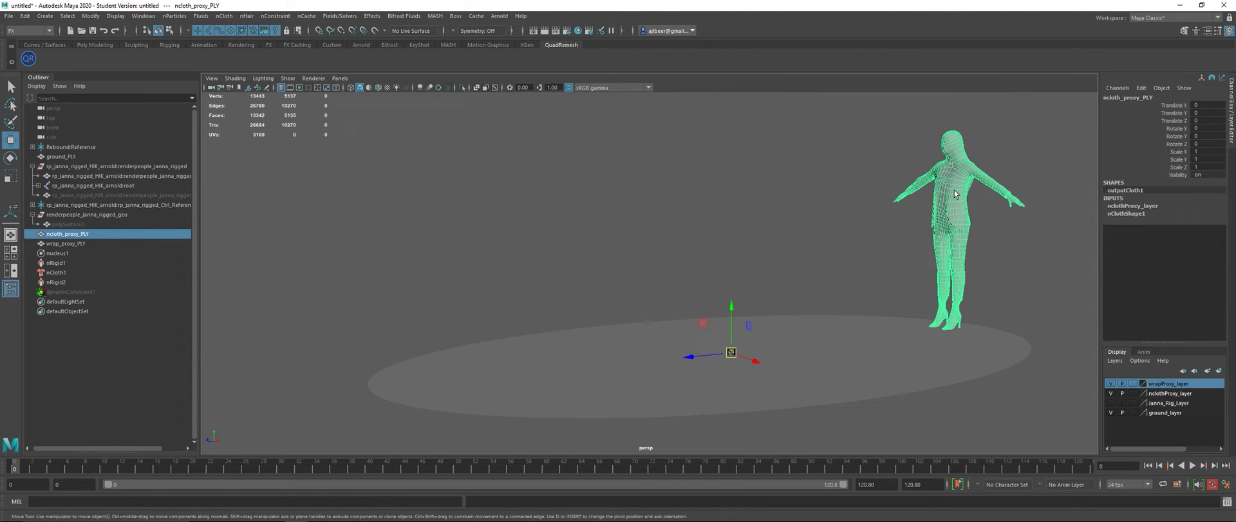
key(ctrl+a)
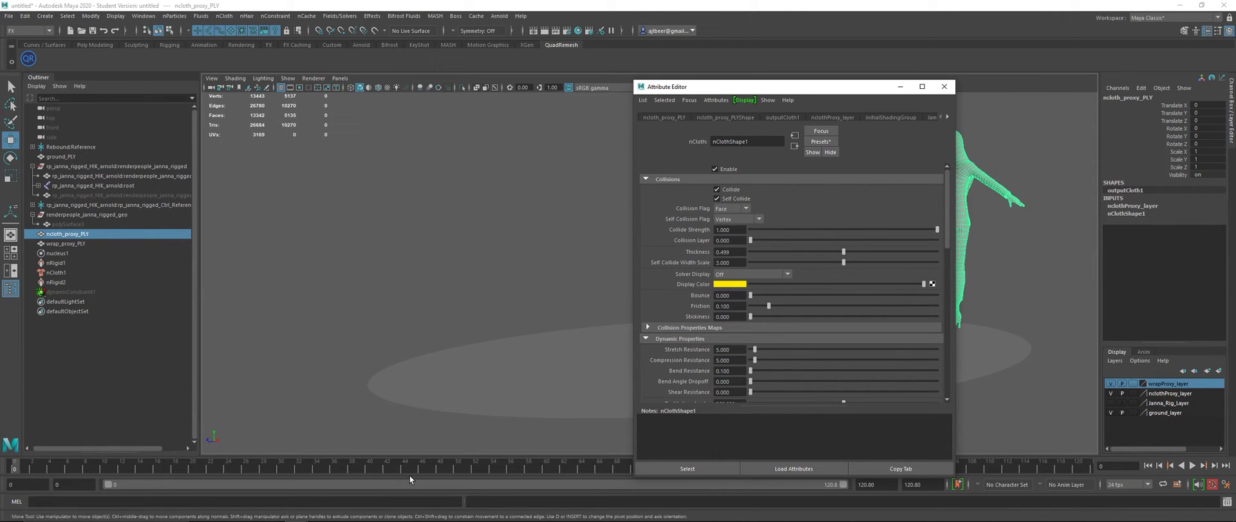
click(367, 471)
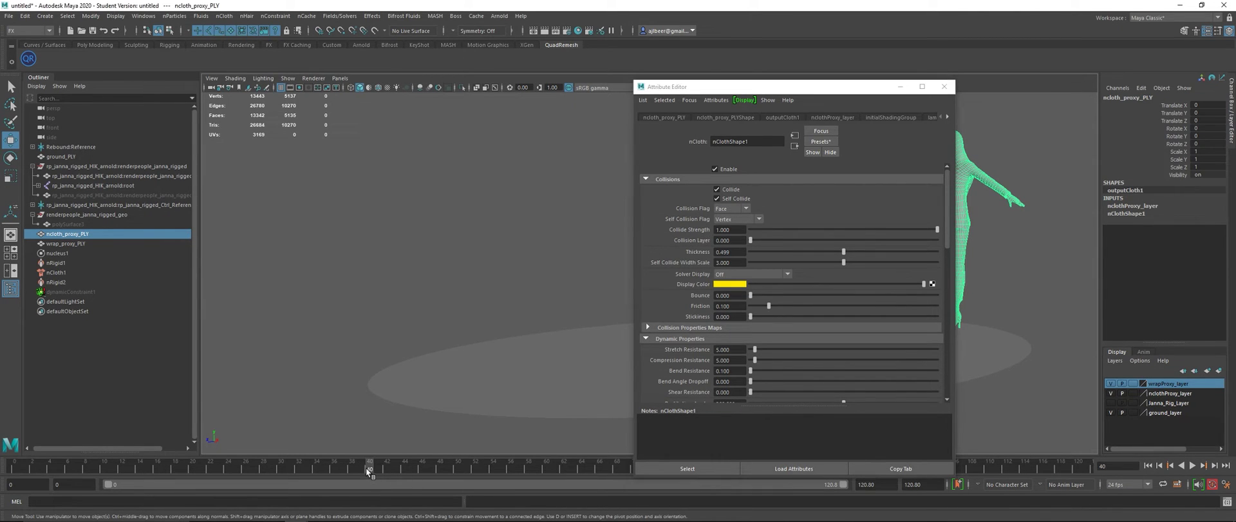
click(722, 230)
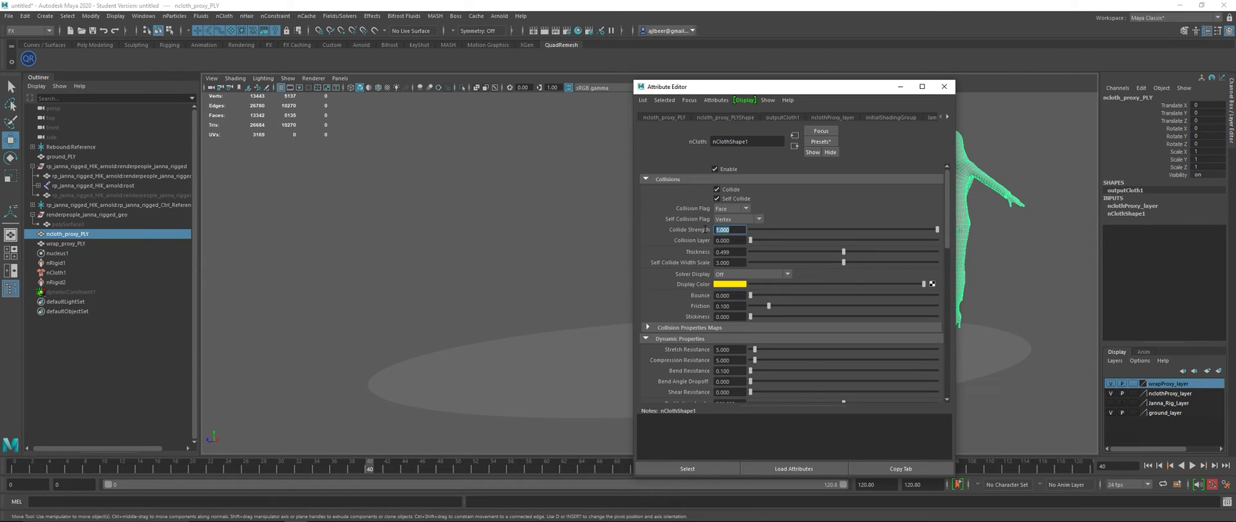
text(0)
key(Return)
right_click(697, 229)
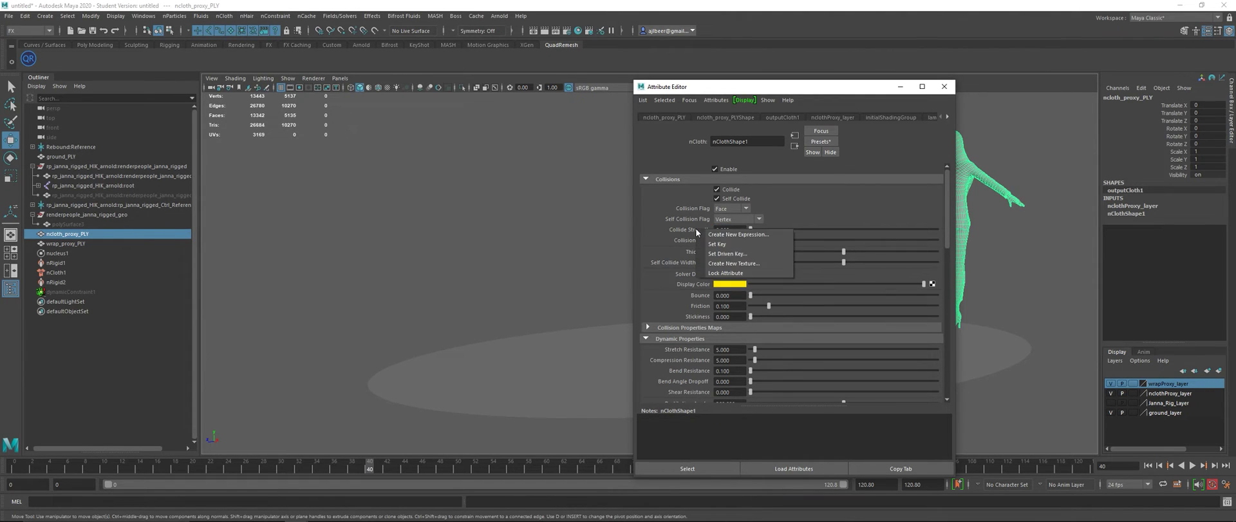
click(711, 242)
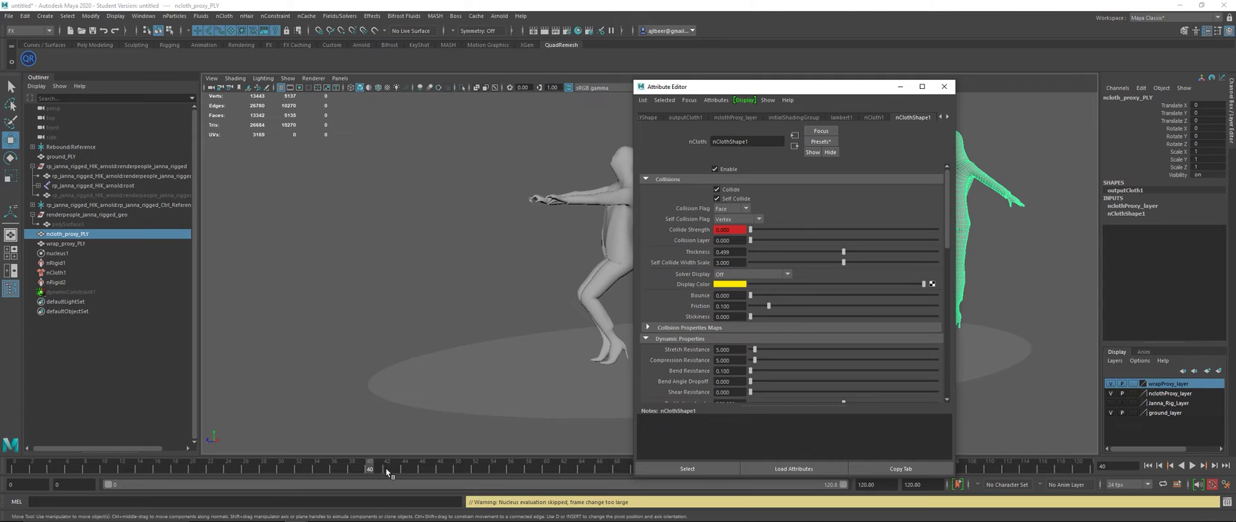
Set ncloth_proxy_PLY's Collide Strength to 1 at frame 43 and close its attributes
drag(389, 469, 396, 469)
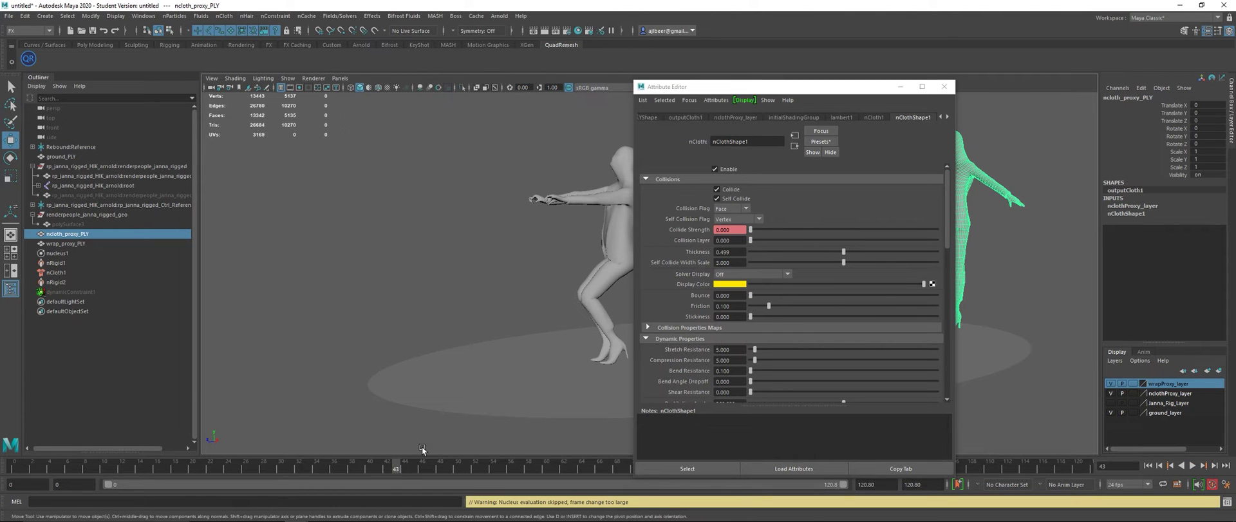
click(734, 230)
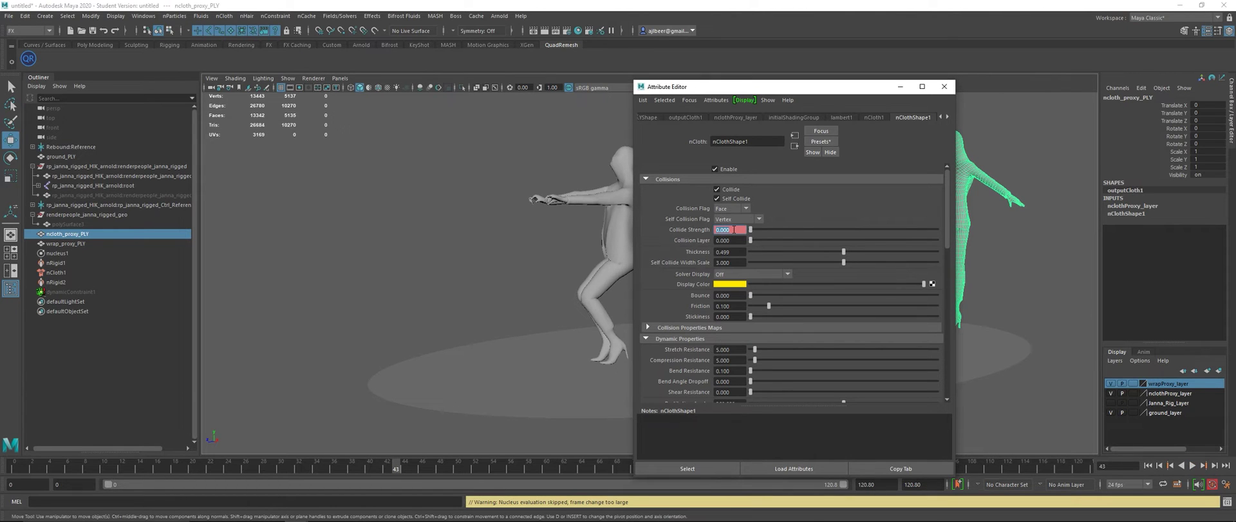
text(1)
key(Return)
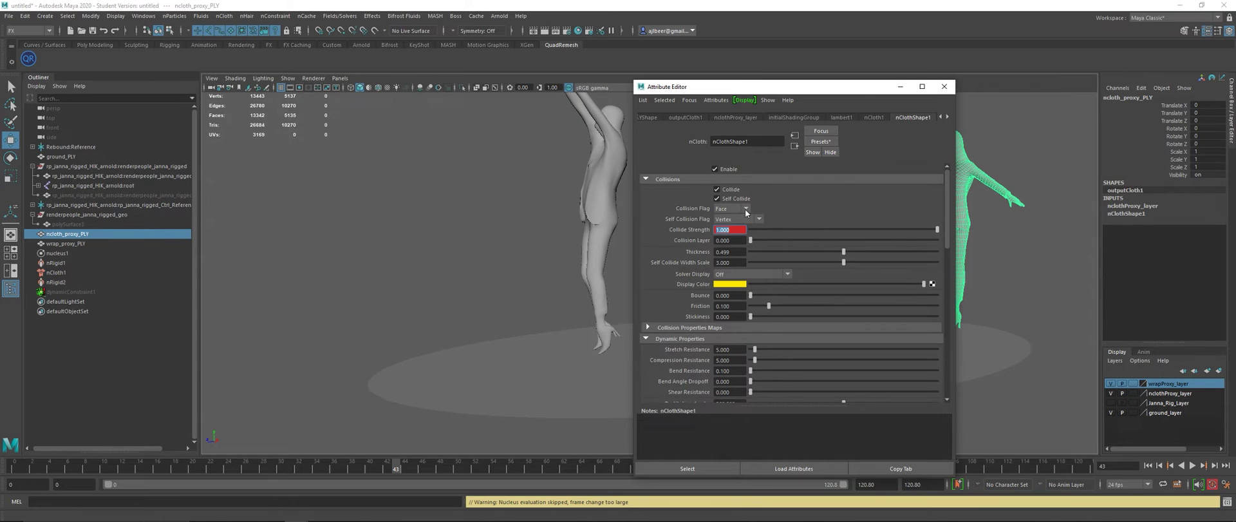
click(945, 86)
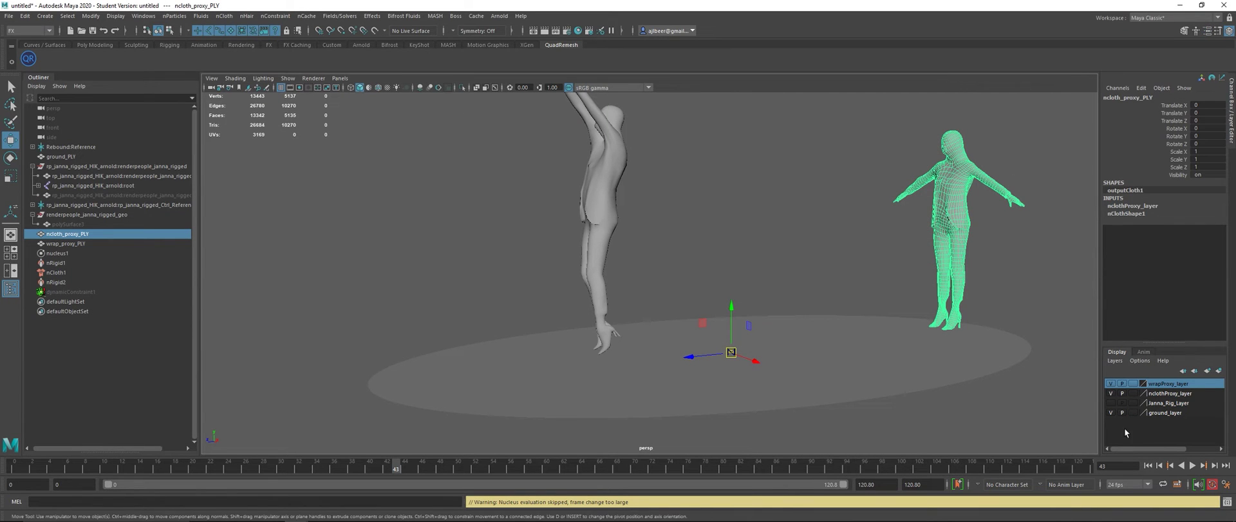
Play the simulation from the first frame to about frame 55 to check the keyed Collide Strength, and stop it
click(1148, 465)
click(1193, 465)
click(1192, 465)
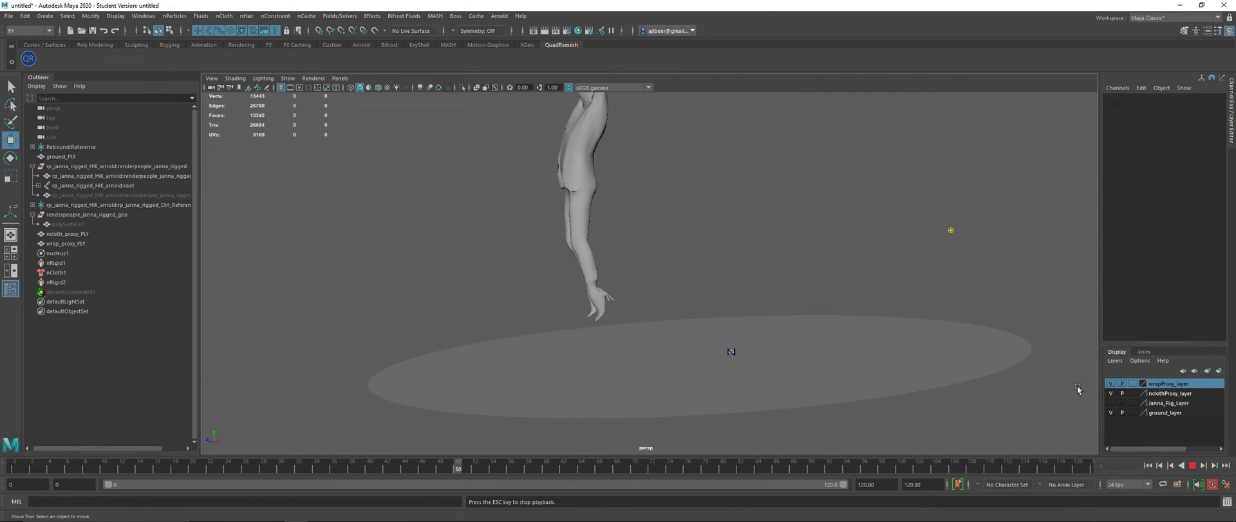
click(1193, 465)
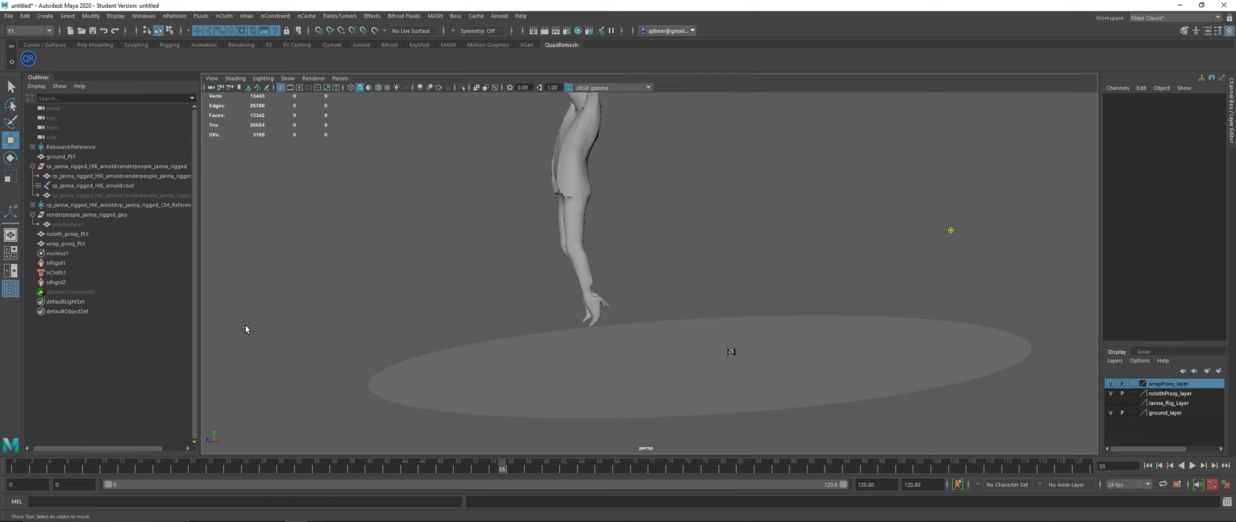
Key dynamicConstraint1's Glue Strength at 1 on frame 40
click(107, 291)
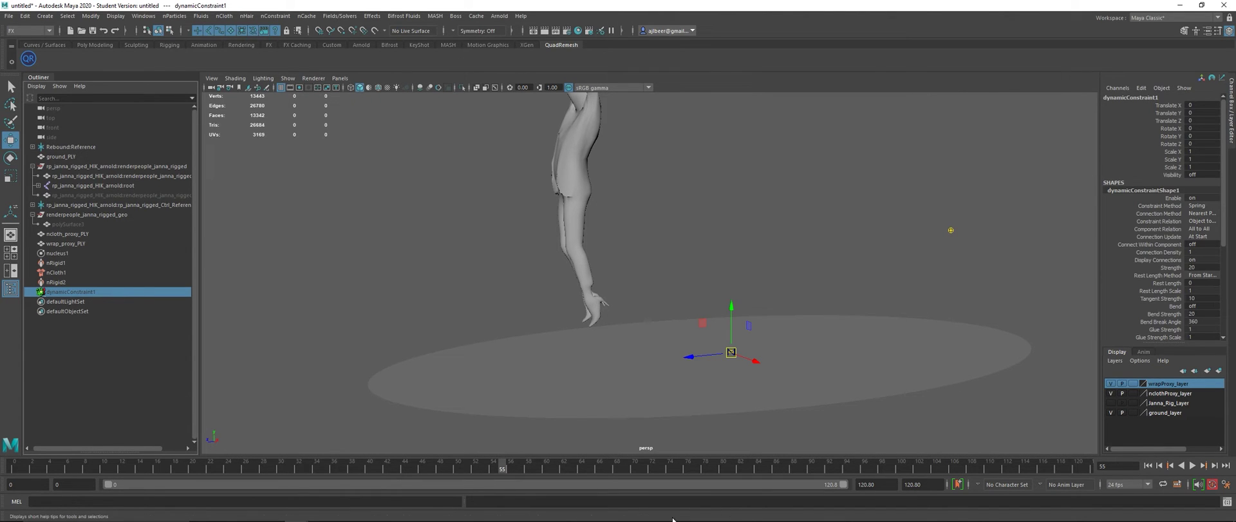
click(369, 470)
key(ctrl+a)
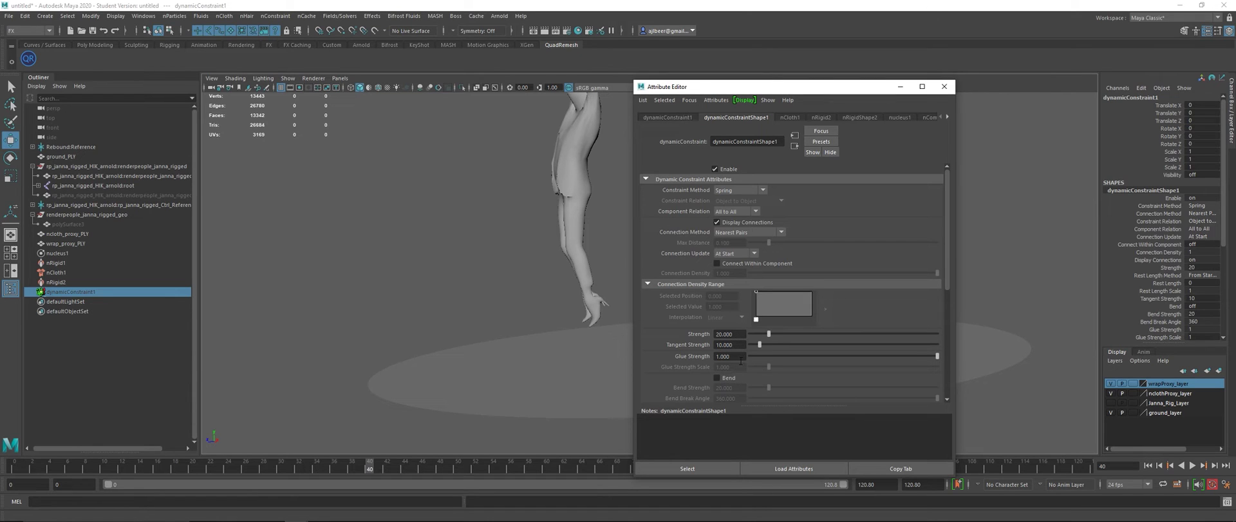
click(740, 359)
right_click(702, 352)
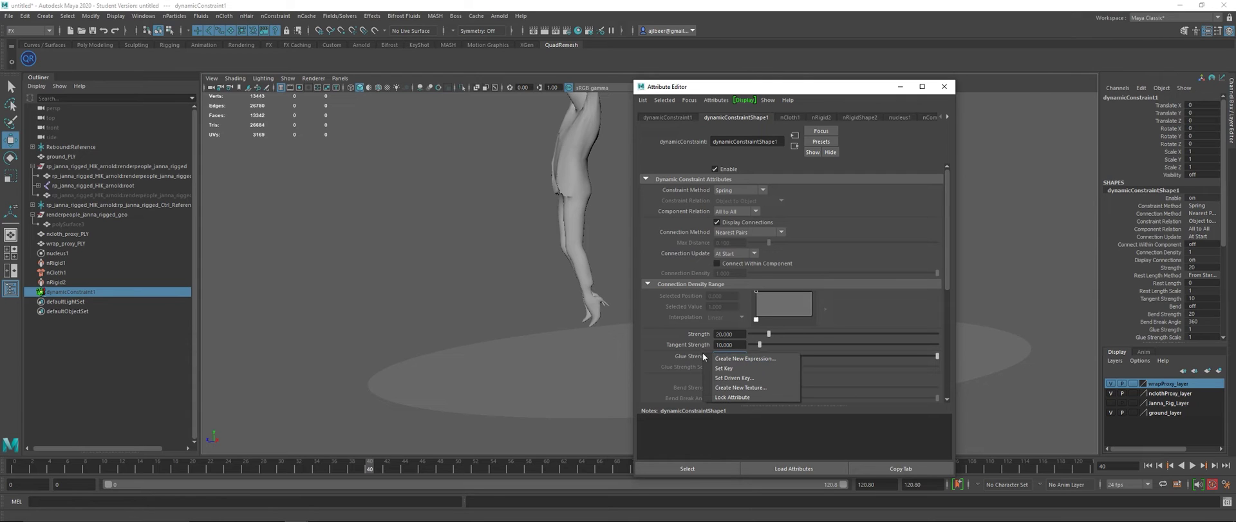
click(711, 366)
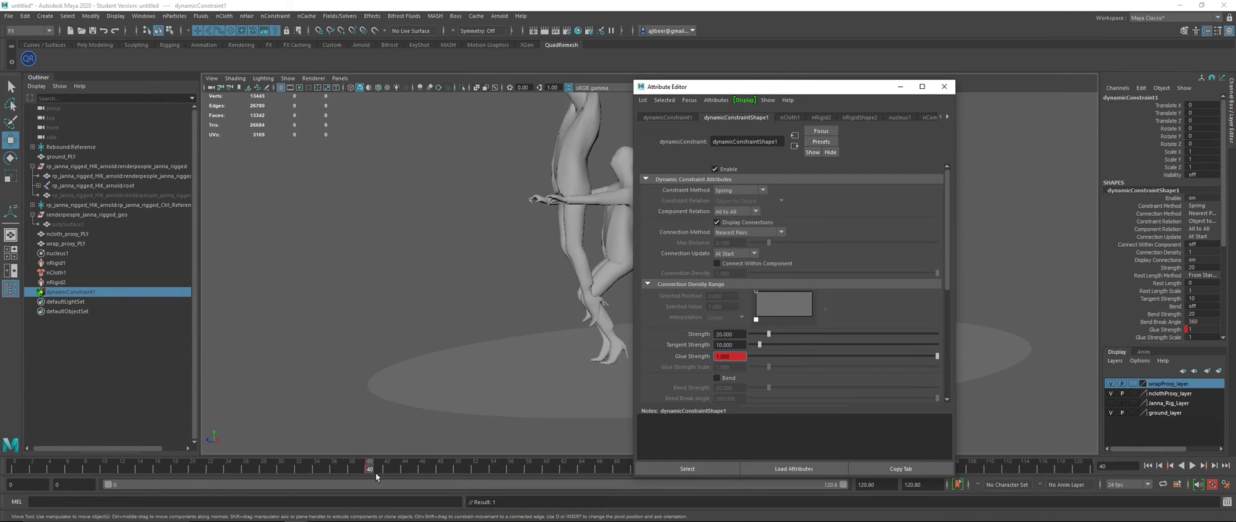
Key dynamicConstraint1's Glue Strength at 0 on frame 43 and close its attributes
drag(384, 467, 395, 468)
click(739, 356)
text(0)
key(Return)
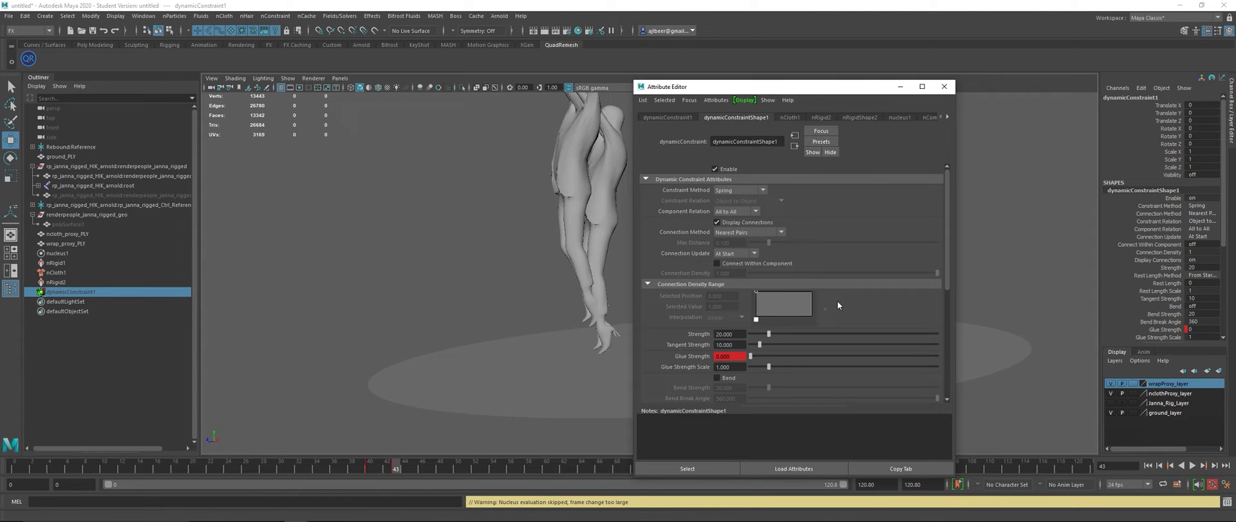
click(945, 87)
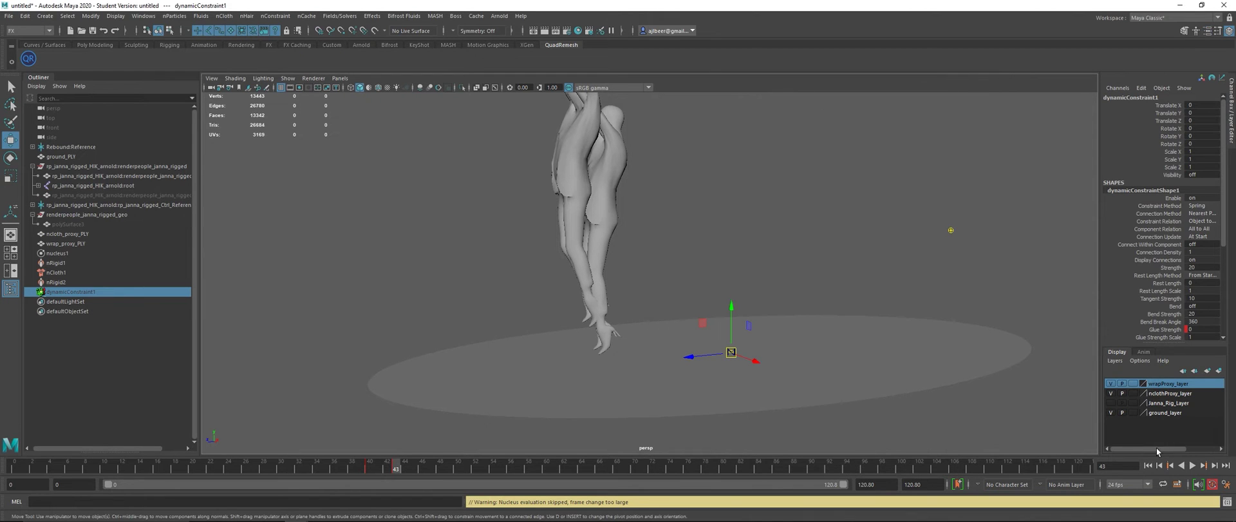
Play the simulation from the start, hide wrapProxy_layer during playback, stop, and return to the first frame
click(1149, 465)
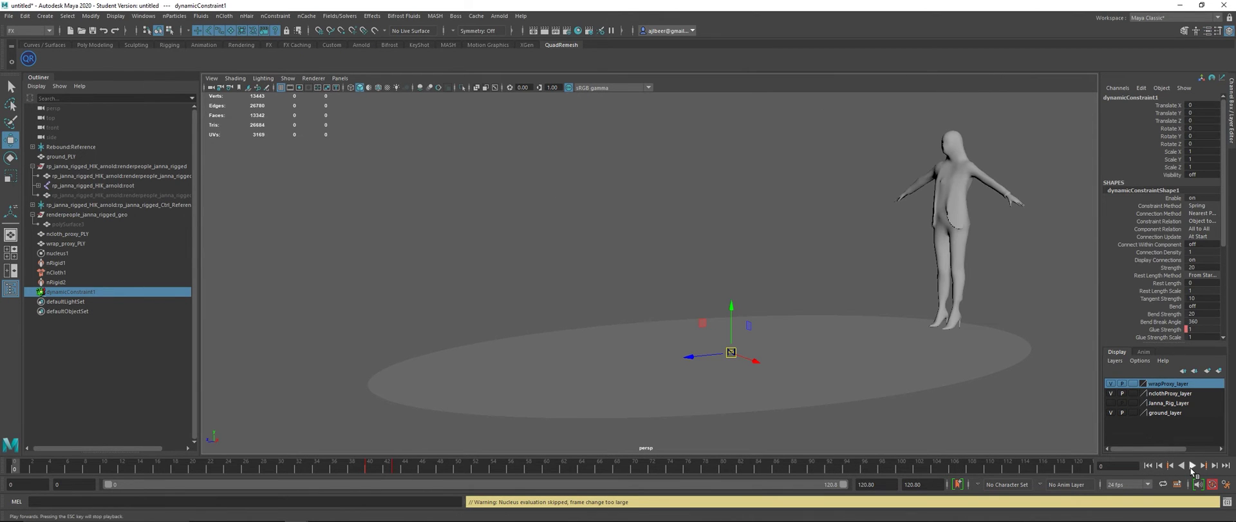
click(1192, 465)
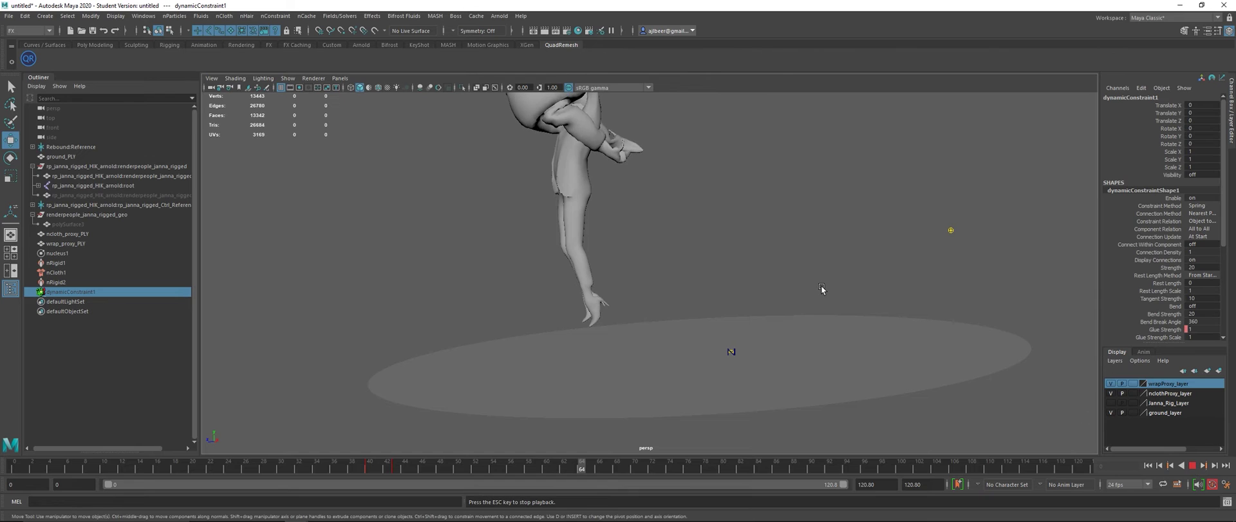
scroll(821, 288, down, 3)
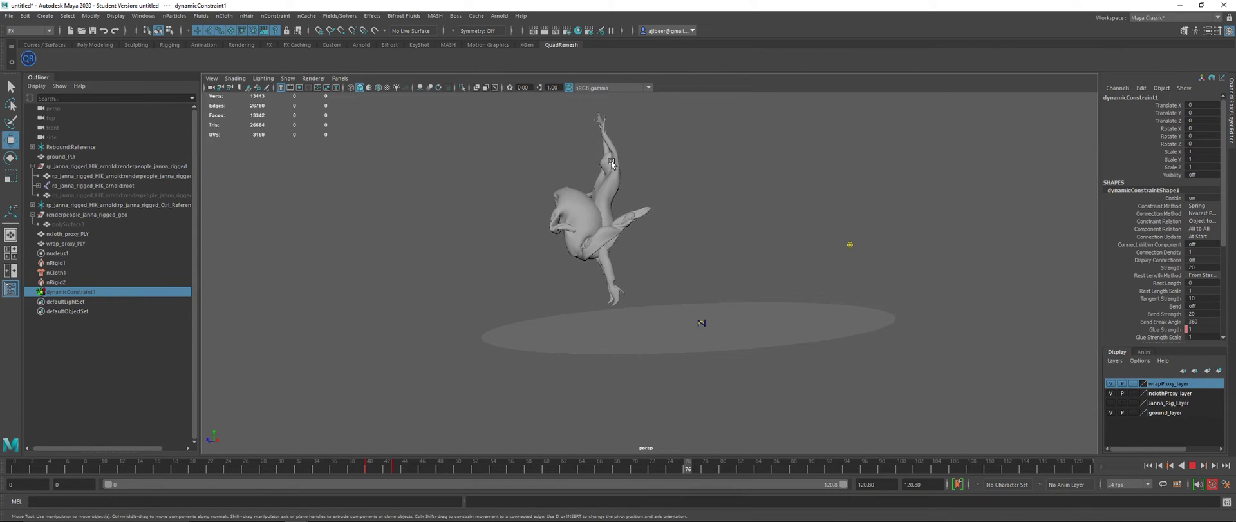
click(1112, 384)
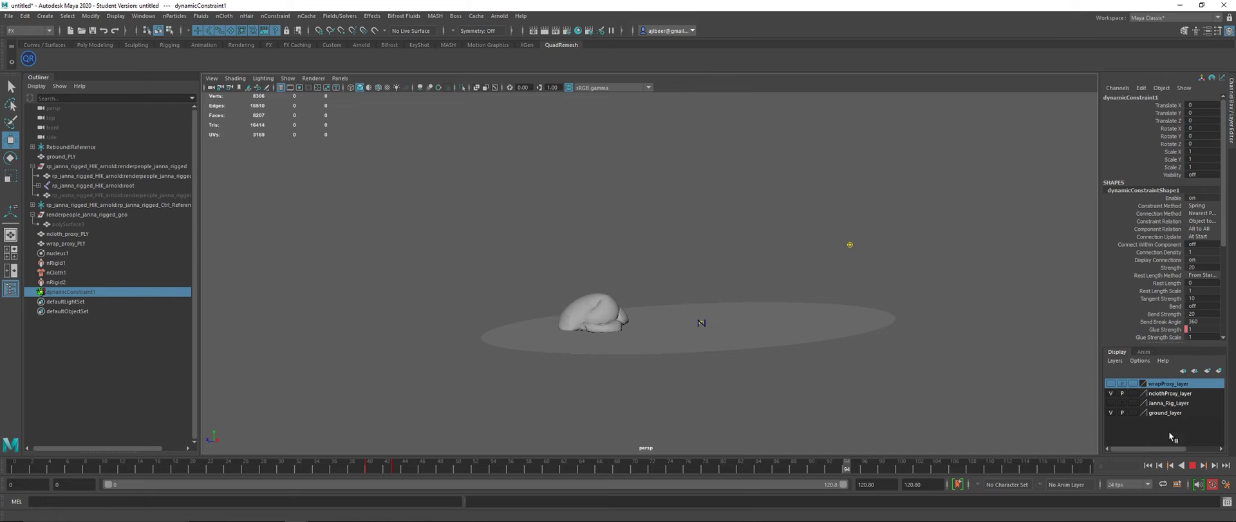
click(1193, 465)
click(1148, 465)
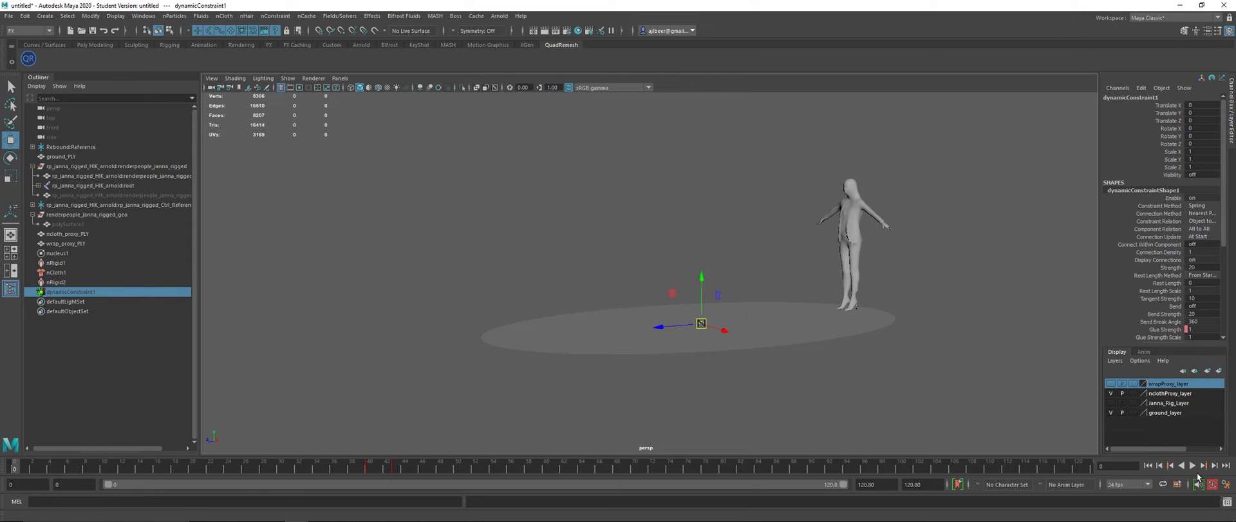
Replay the simulation to about frame 95 with only the cloth figure and ground shown, and rewind to frame 0
click(1192, 465)
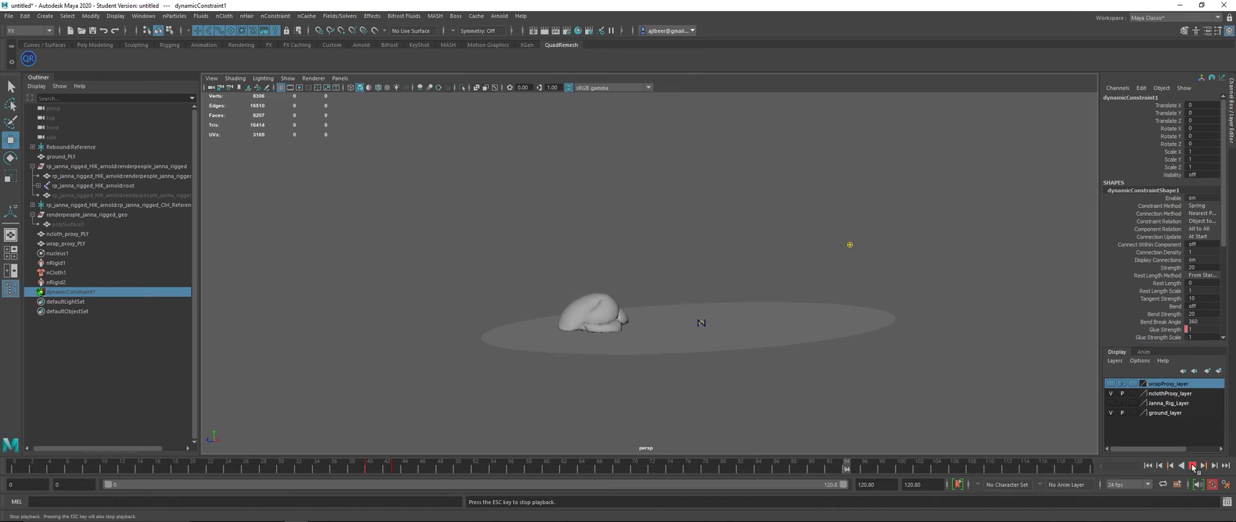
click(1194, 465)
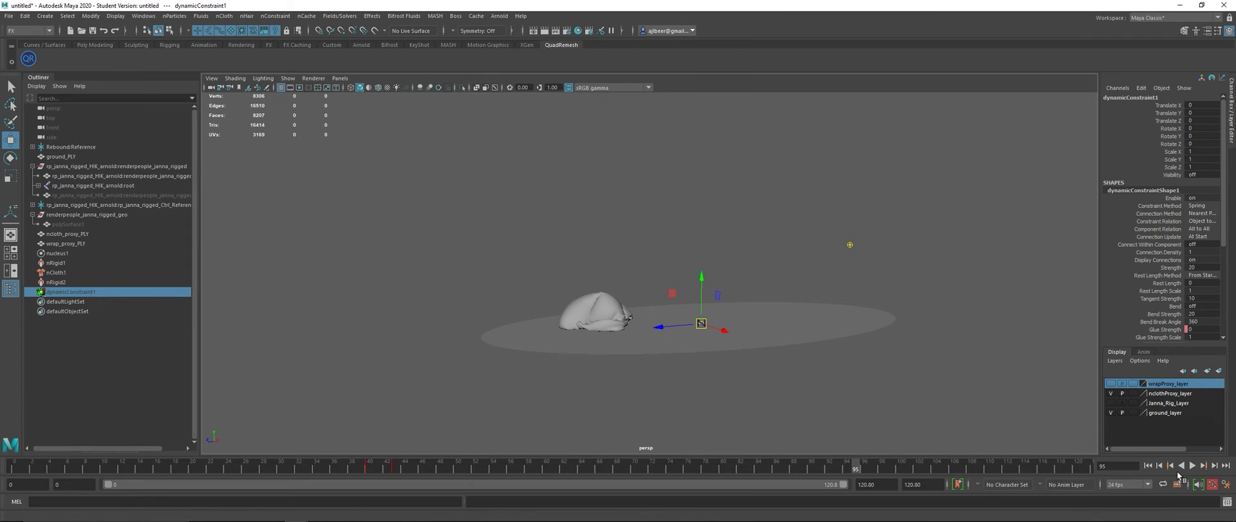
click(1150, 465)
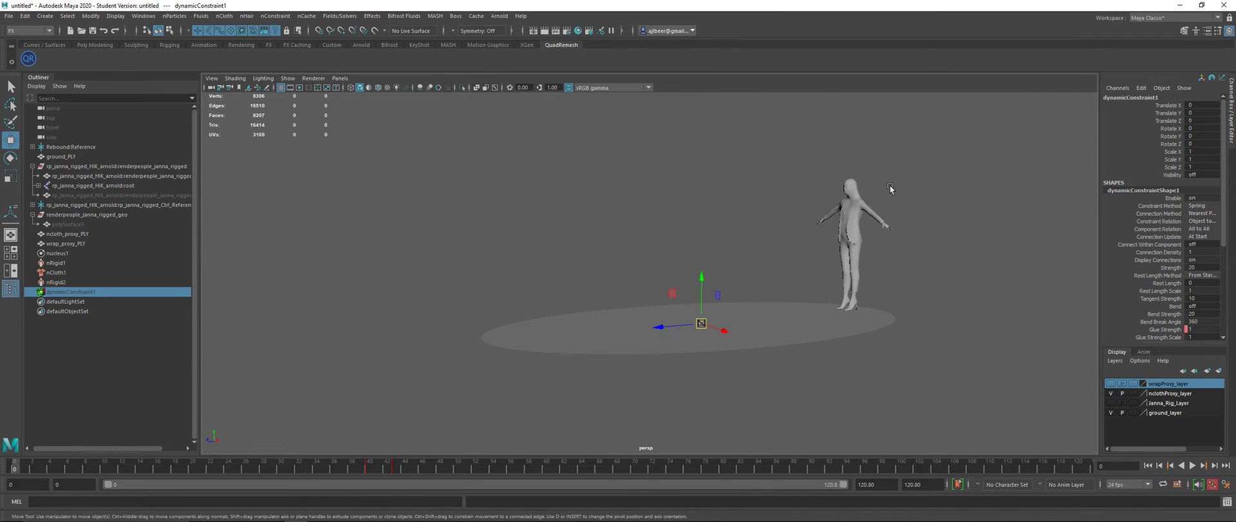
Check ncloth_proxy_PLY's pressure settings and set its Stretch Resistance to 40 and Compression Resistance to 20
click(868, 208)
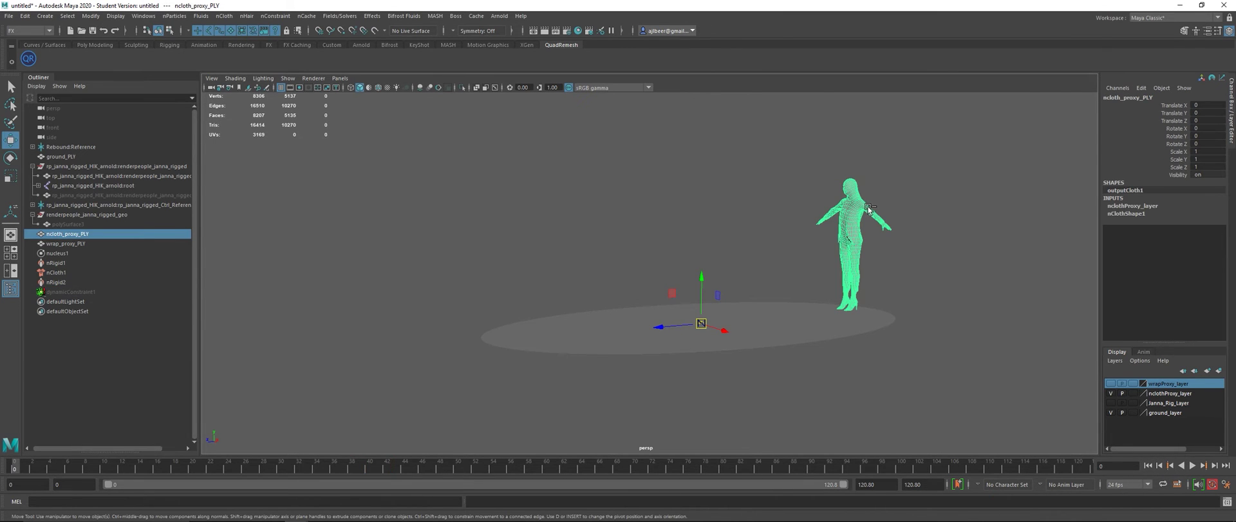
key(ctrl+a)
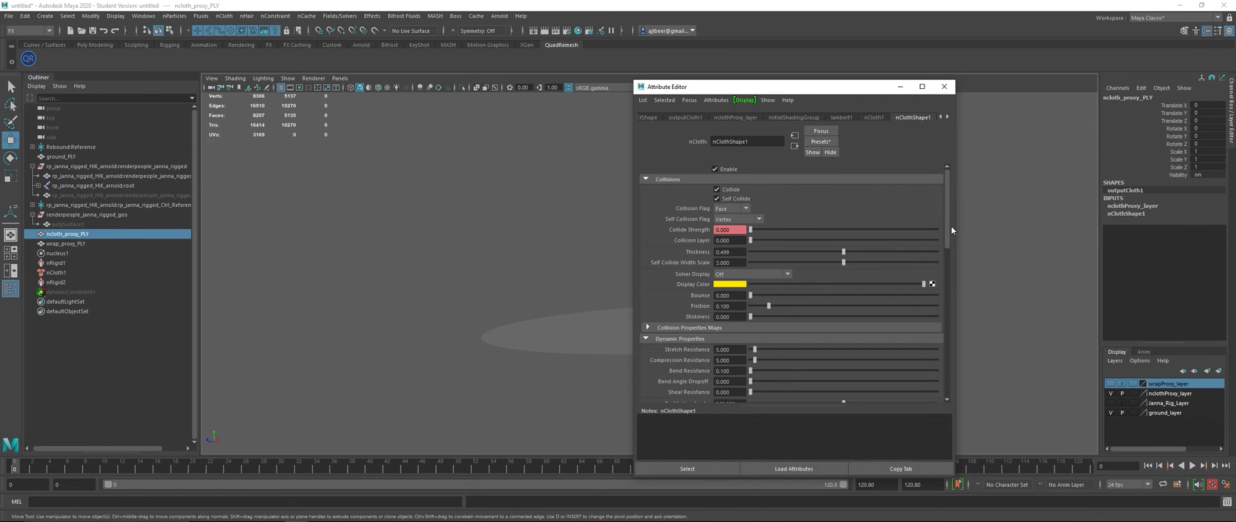
drag(947, 220, 955, 370)
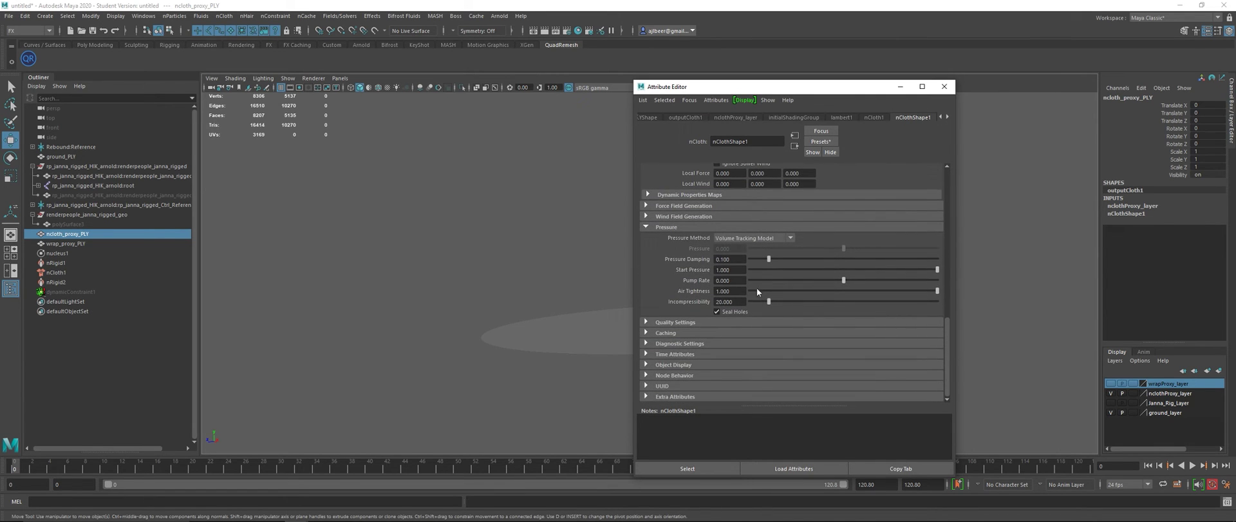
double_click(716, 302)
drag(949, 323, 953, 204)
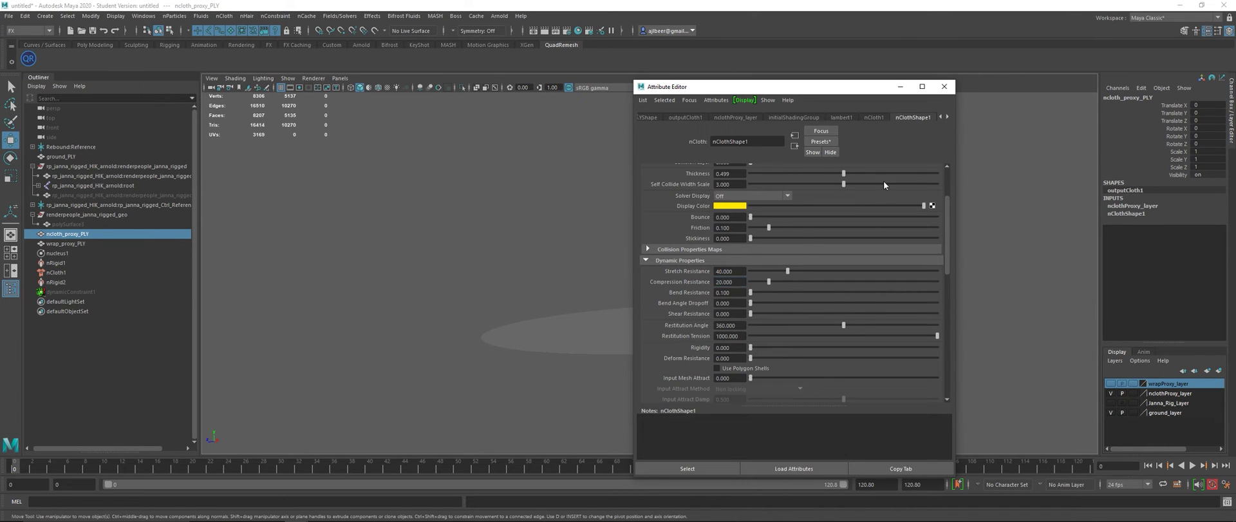
click(944, 86)
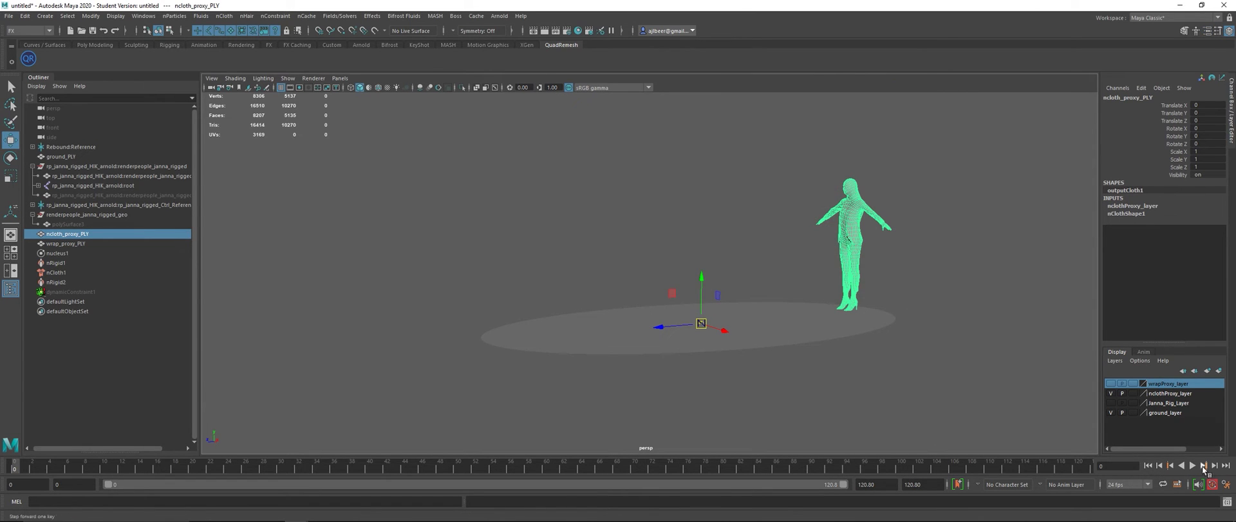
Play the simulation from the first frame to about frame 114 and stop it
click(1193, 465)
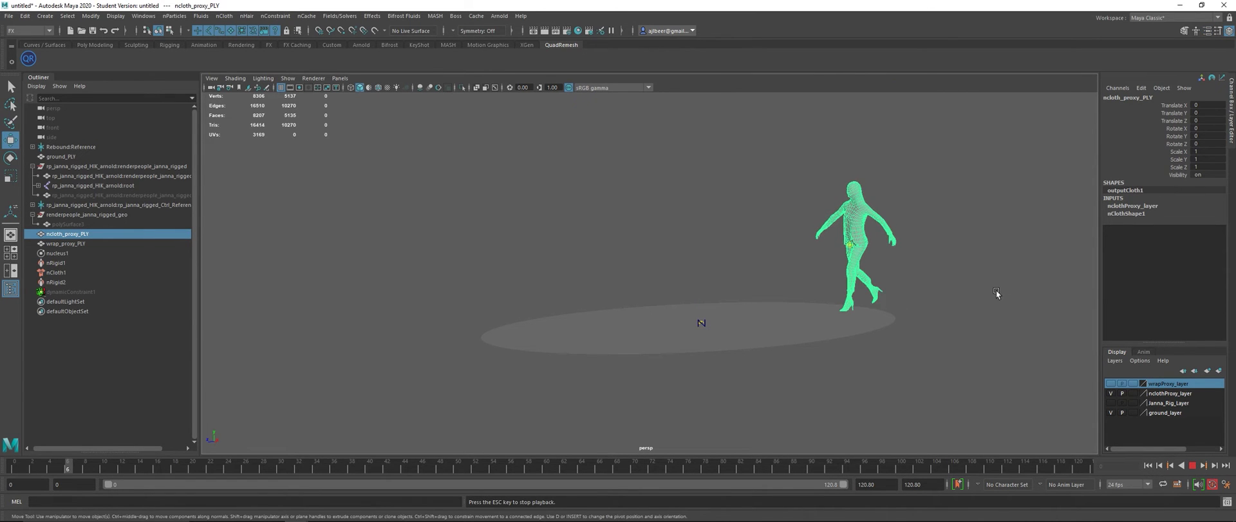
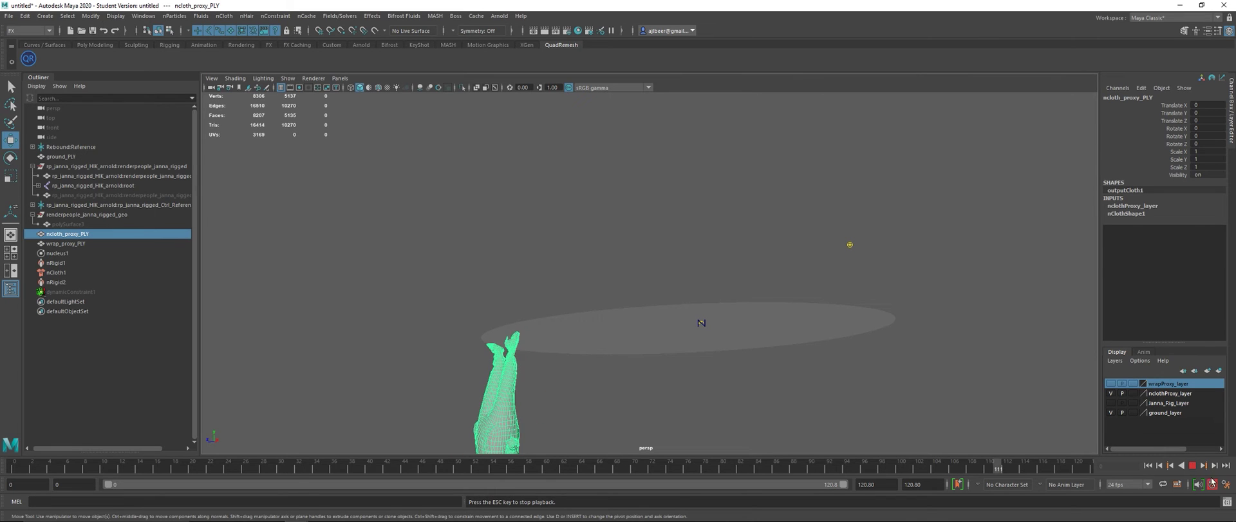
click(1193, 465)
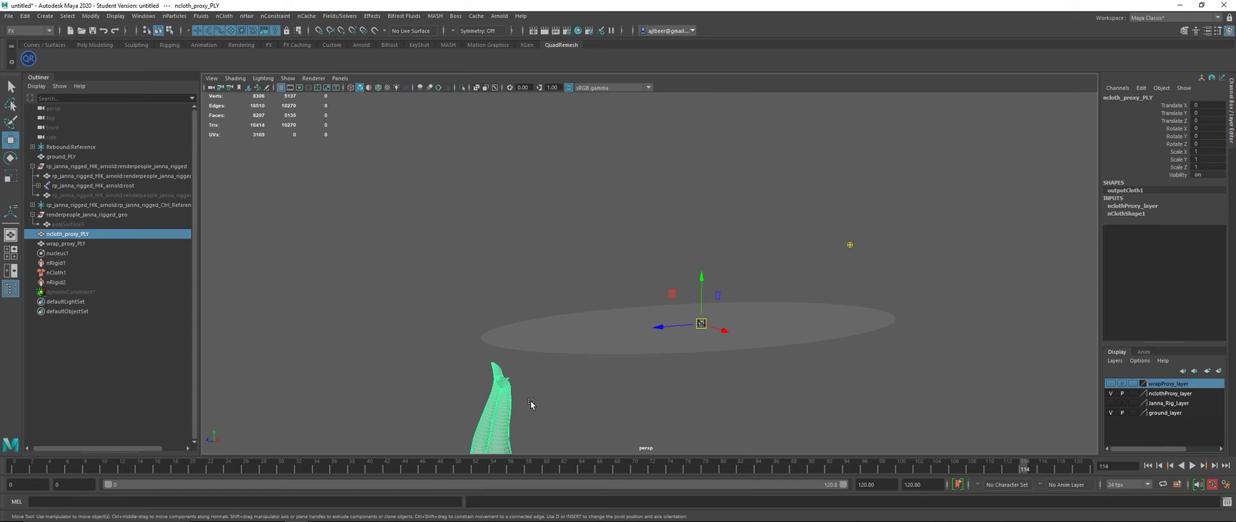
Set ground_PLY's rigid-body Friction to 1 and Bounce to 0.5, close its attributes and deselect it
click(673, 348)
key(ctrl+a)
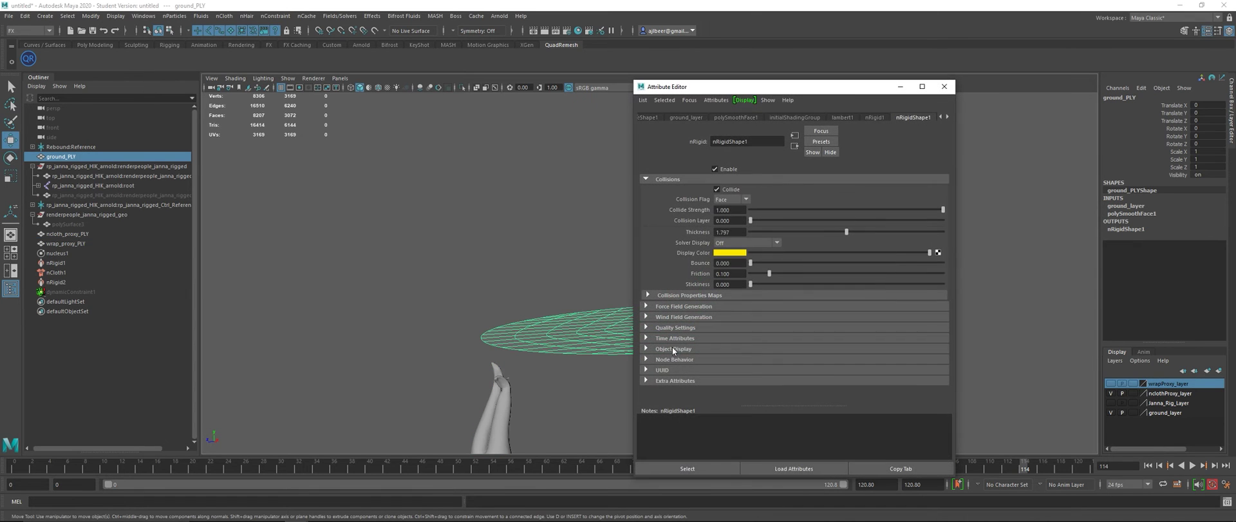
double_click(740, 273)
key(BackSpace)
text(1)
key(Return)
double_click(729, 263)
text(0.5)
key(Return)
click(944, 90)
click(1003, 191)
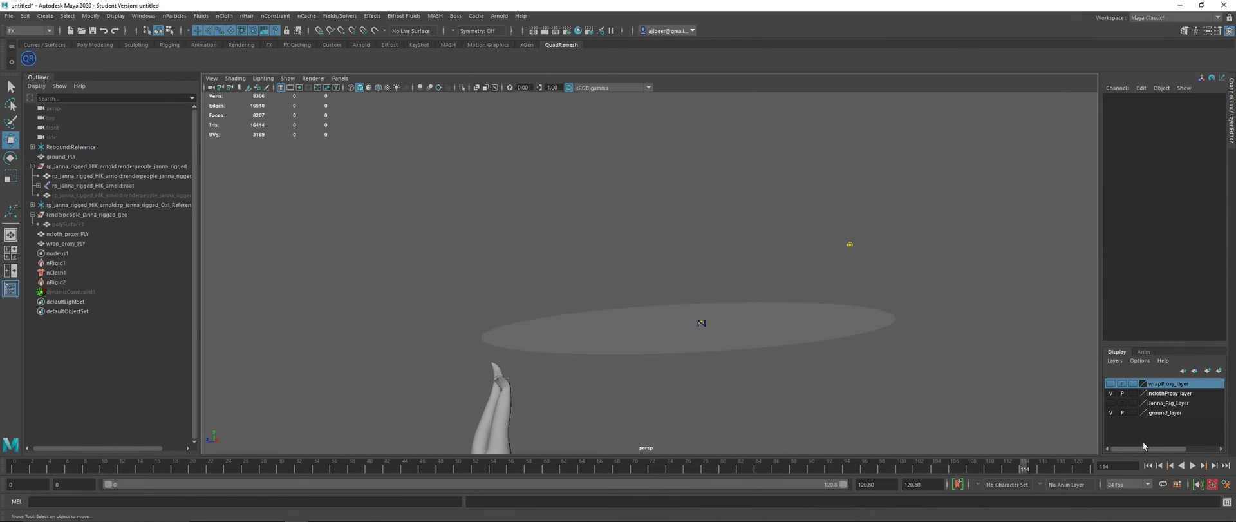
Rerun the simulation from the start to about frame 113, stop it and return to the first frame
click(1149, 465)
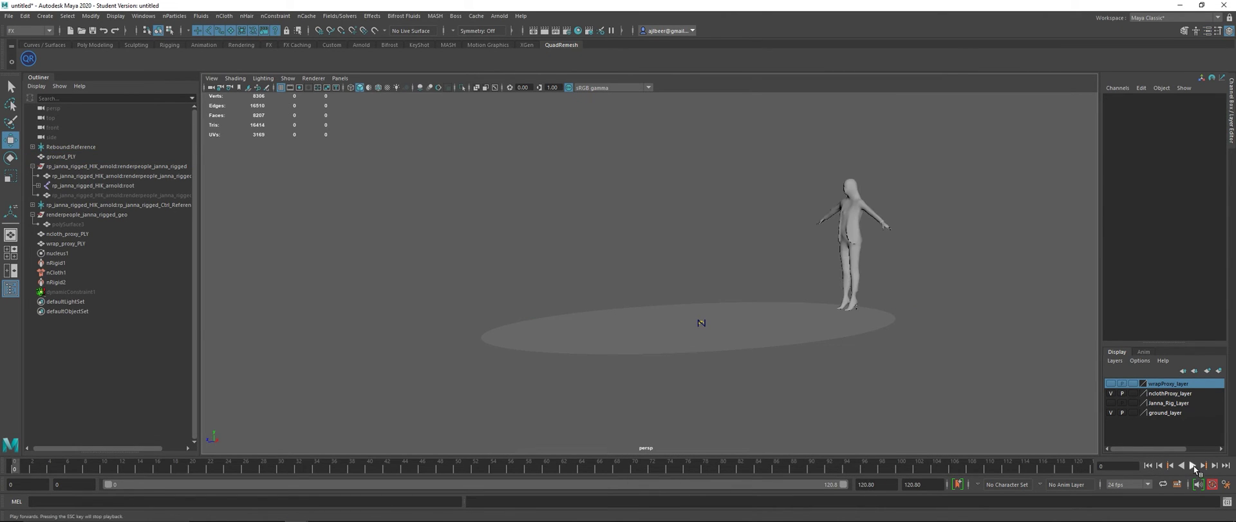
click(1194, 465)
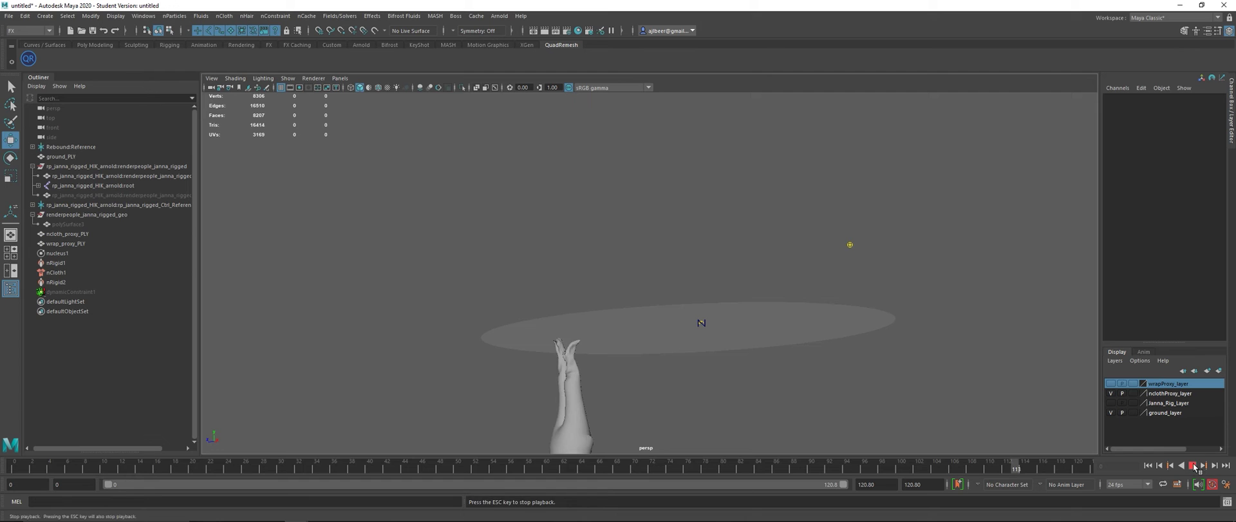
click(1193, 465)
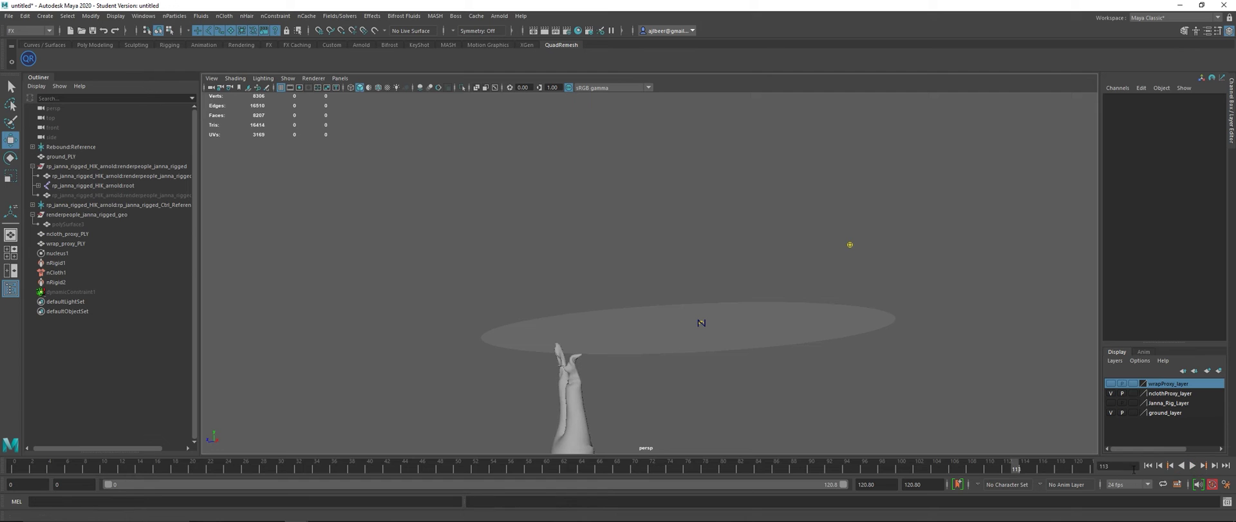
click(1145, 465)
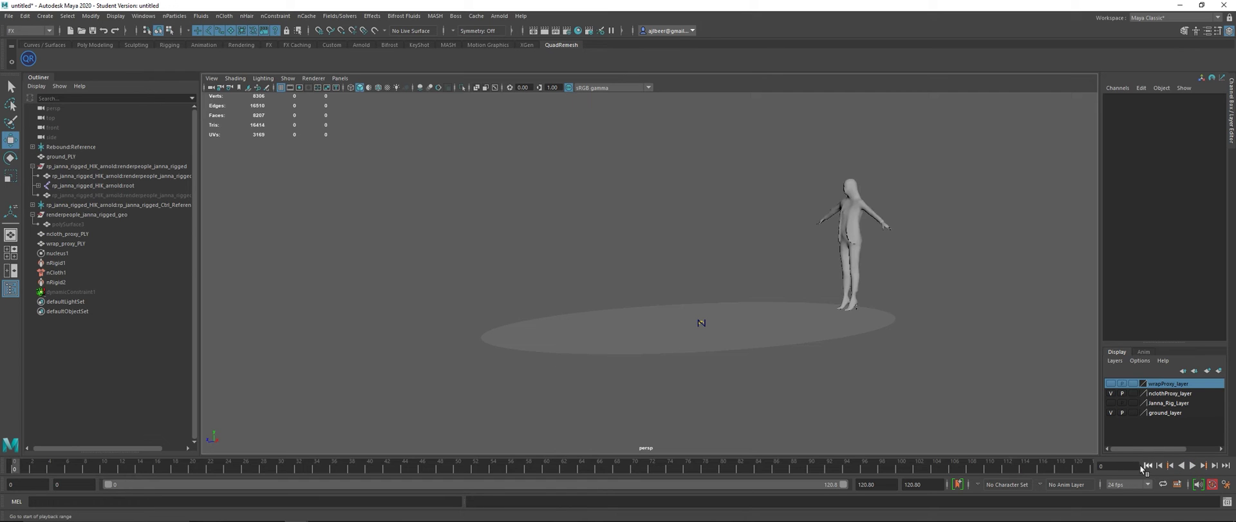
Set ncloth_proxy_PLY's Friction to 1, Stickiness to 0.2 and Bounce to 0.5, and close its attributes
click(864, 250)
key(ctrl+a)
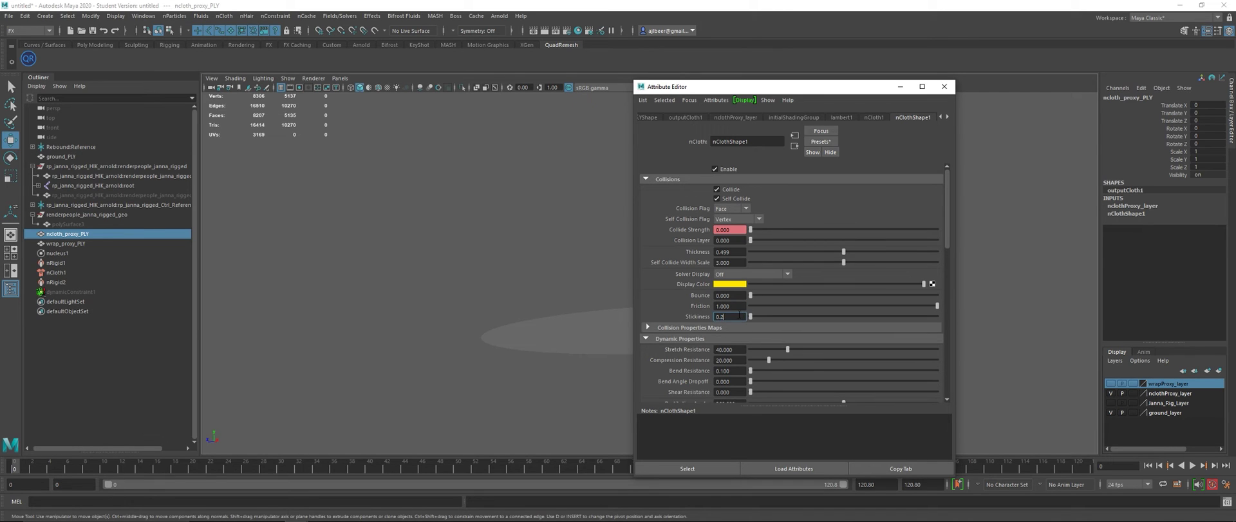
key(Return)
text(0.5)
key(Return)
click(945, 86)
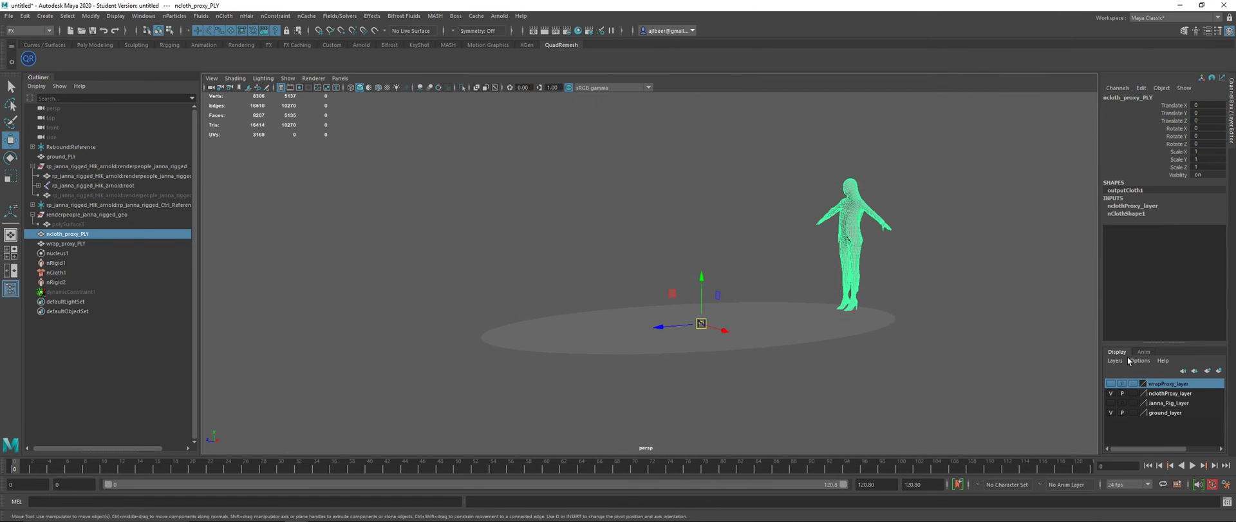
Deselect the cloth figure, play the simulation through the full frame range and stop it back at frame 0
click(950, 271)
click(1193, 465)
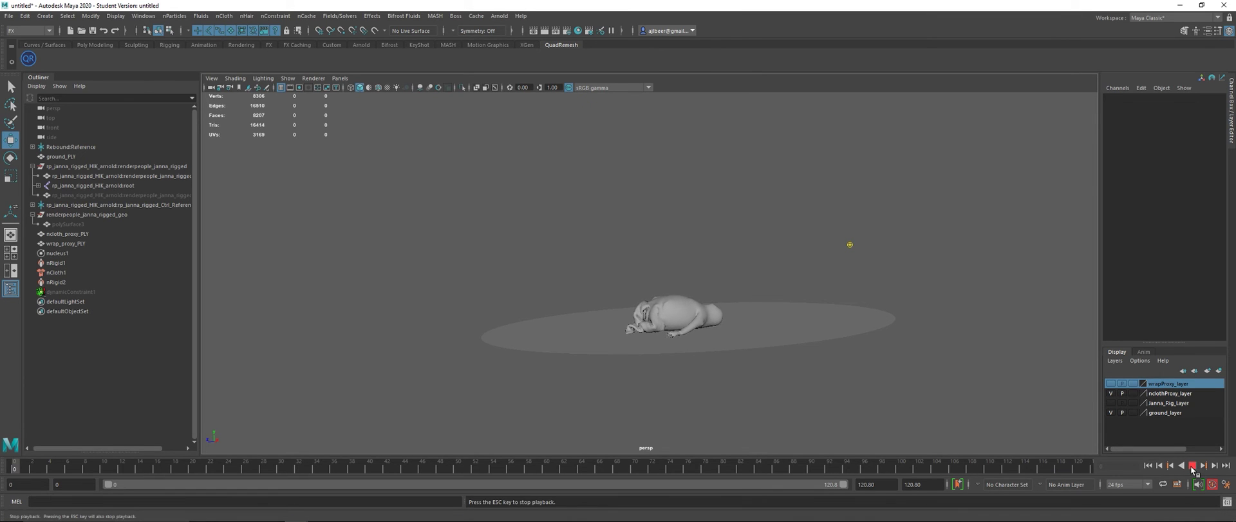
click(1191, 465)
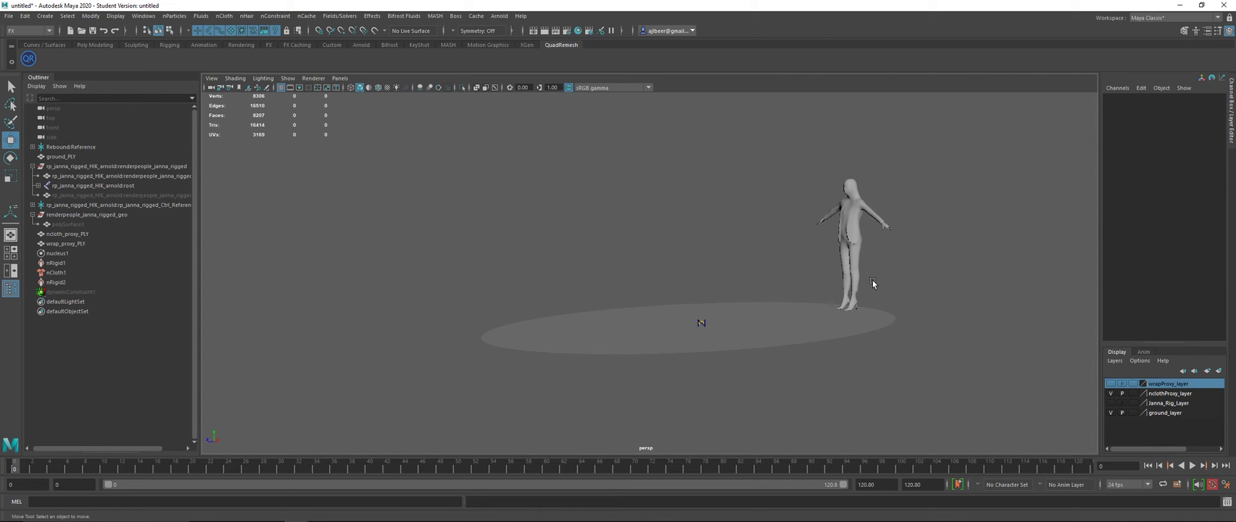
Create an nObject cache for ncloth_proxy_PLY over the Time Slider range with one file per frame, and play it back
click(859, 245)
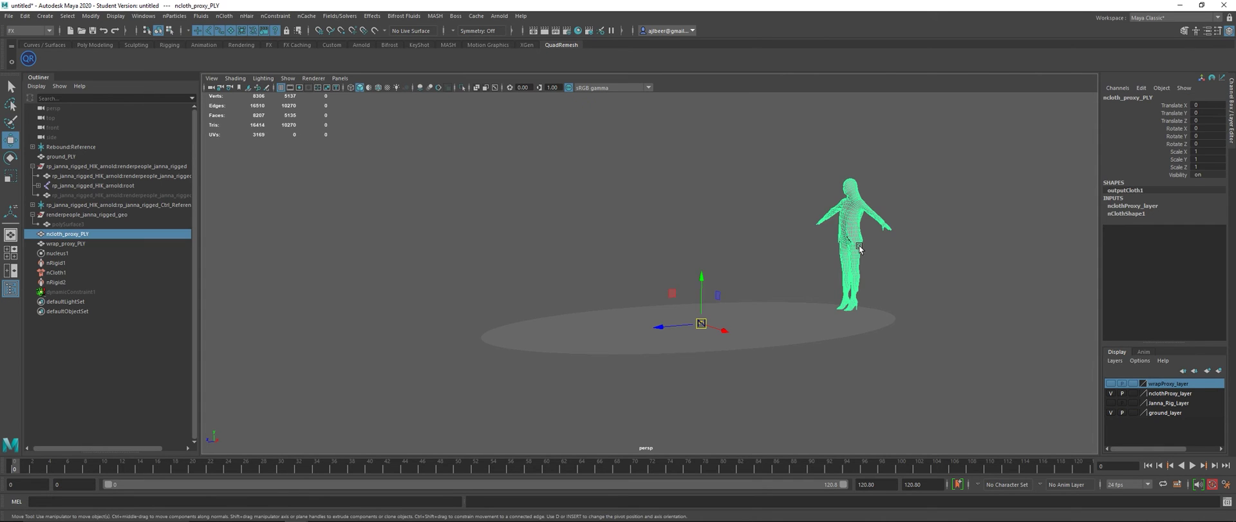
click(308, 17)
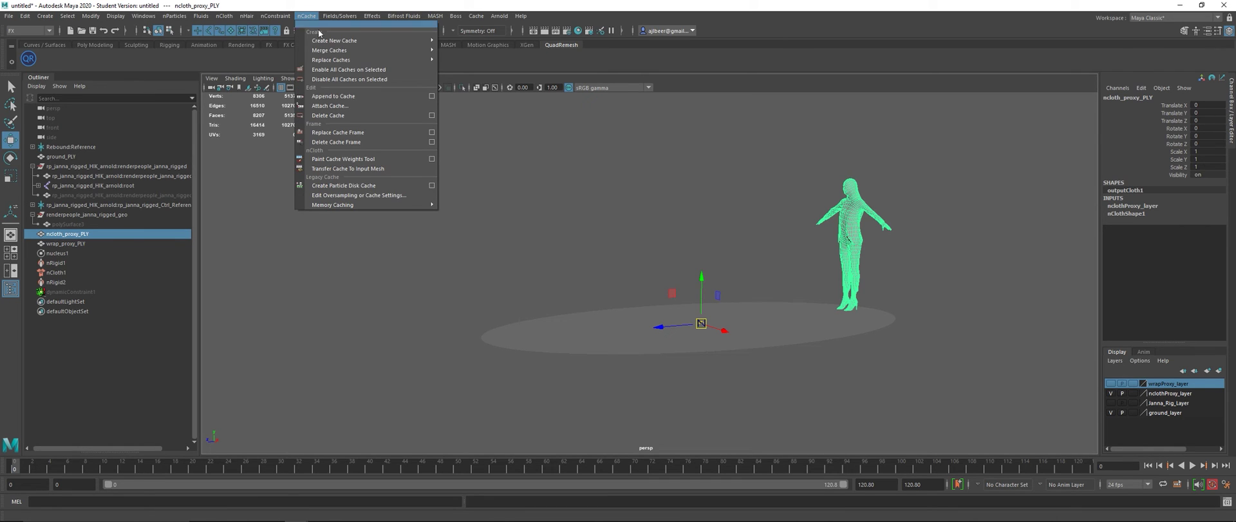
mouse_move(326, 43)
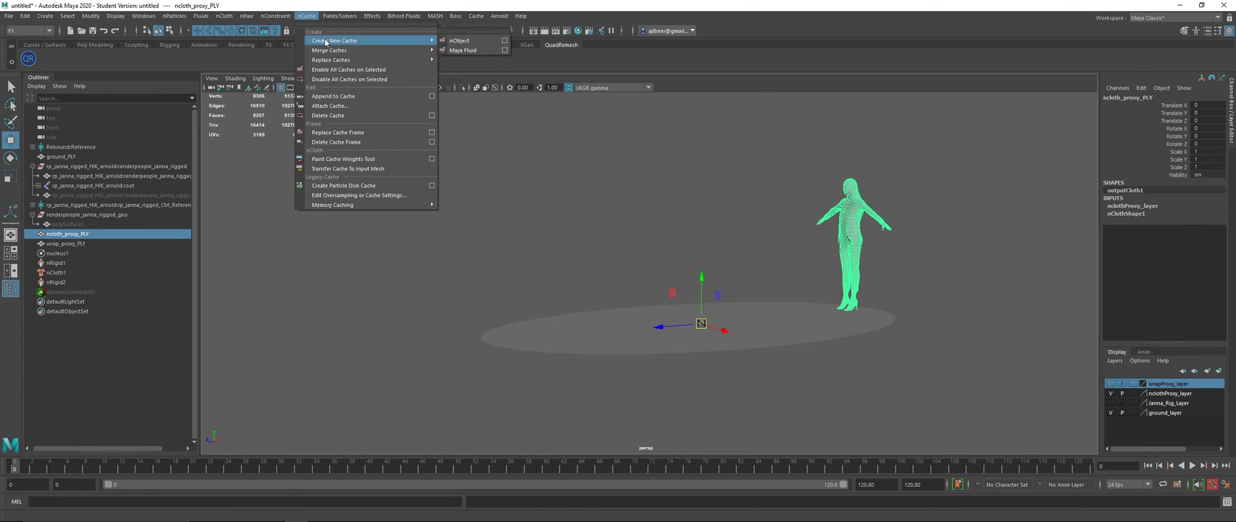
click(506, 41)
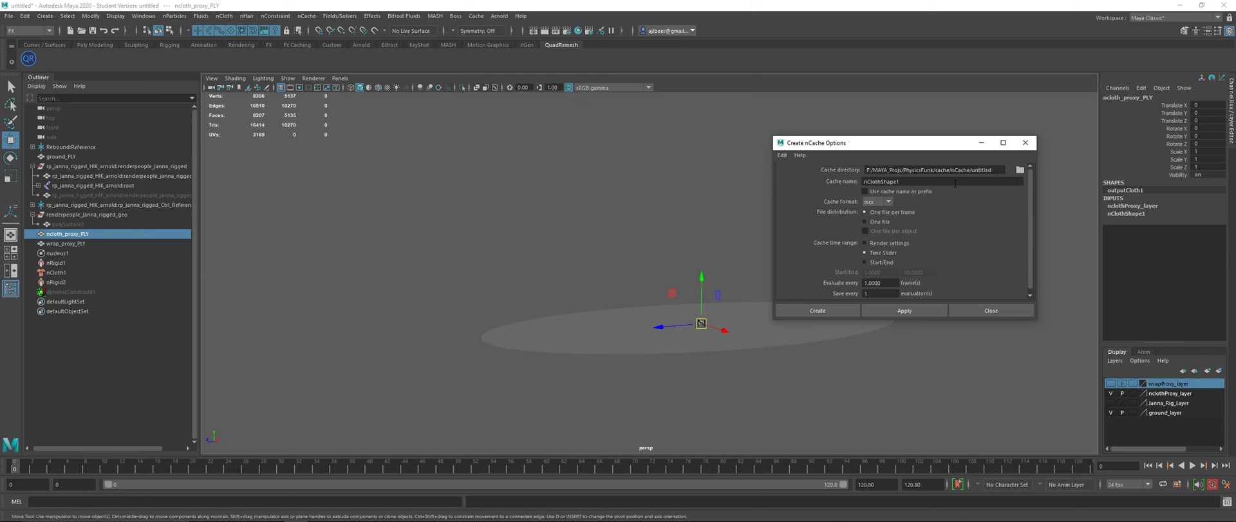
click(841, 310)
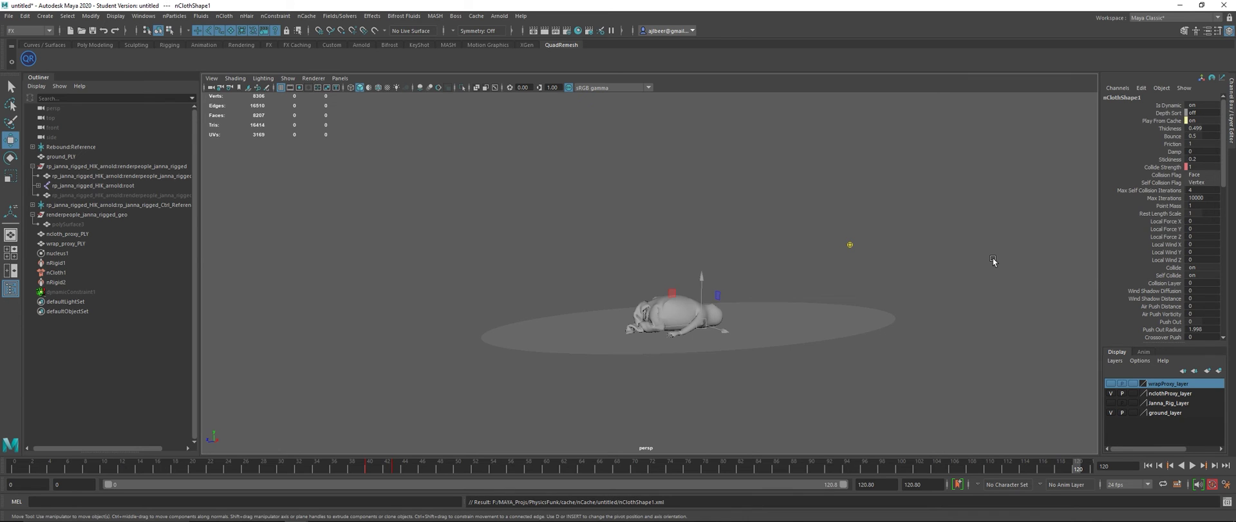
click(1193, 465)
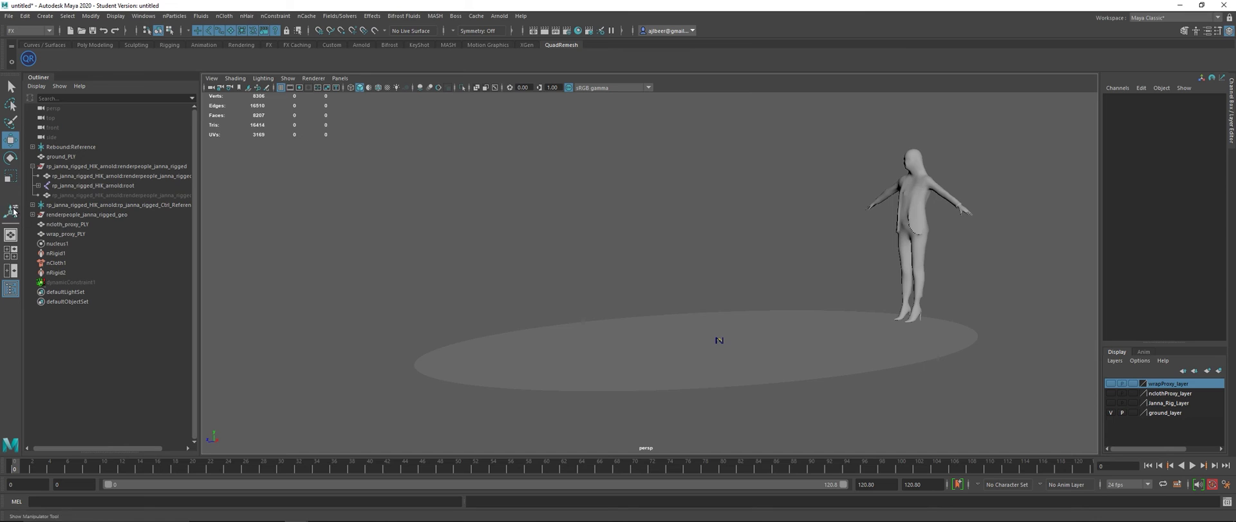
Delete the leftover renderpeople_janna_rigged_geo group together with its hidden child surface
click(33, 214)
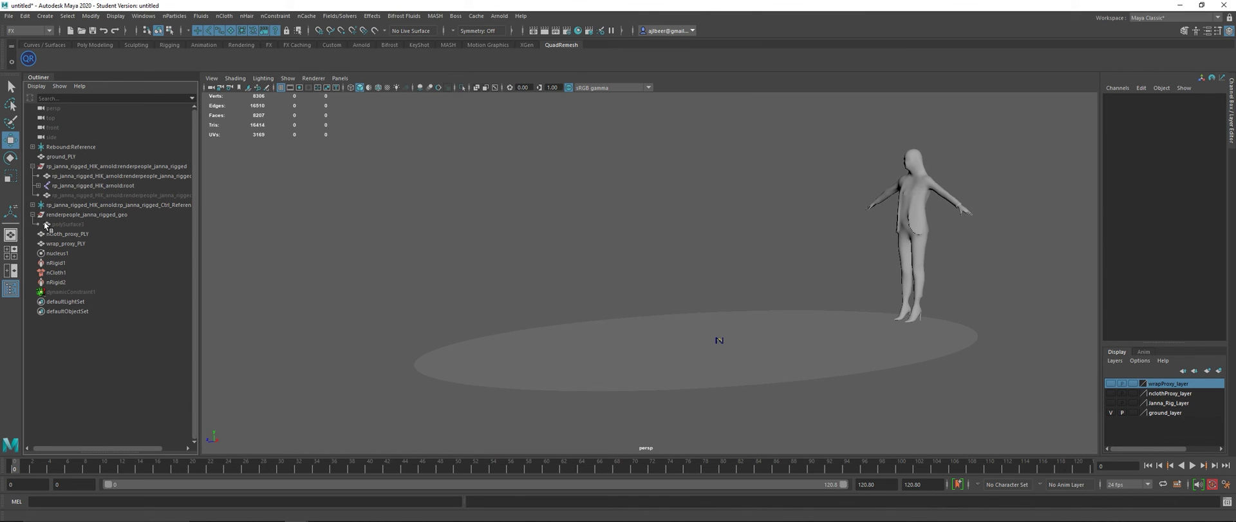
click(98, 215)
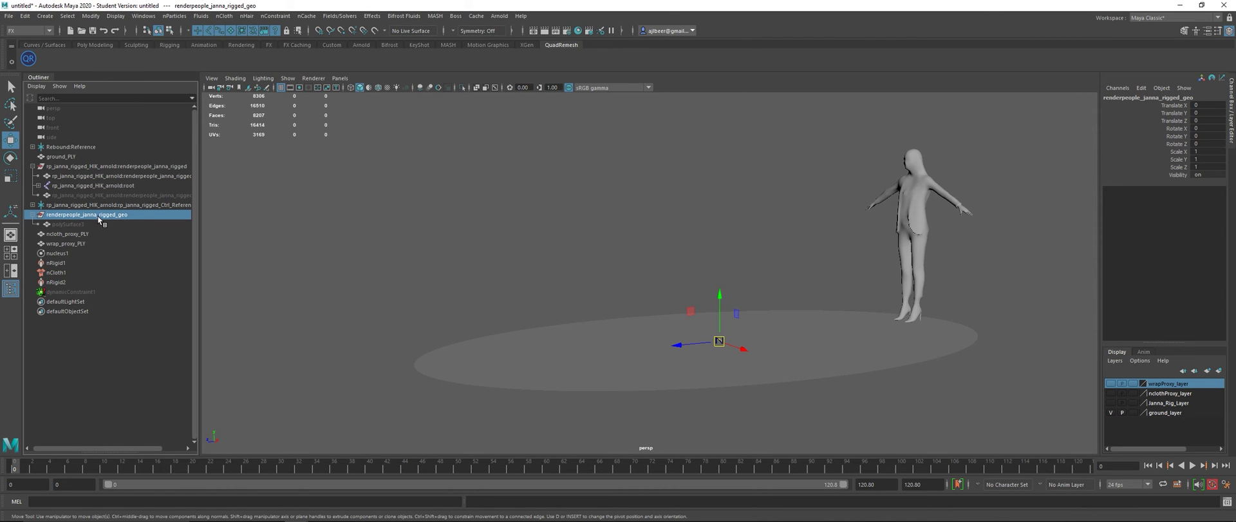
middle_drag(119, 220, 116, 175)
key(Delete)
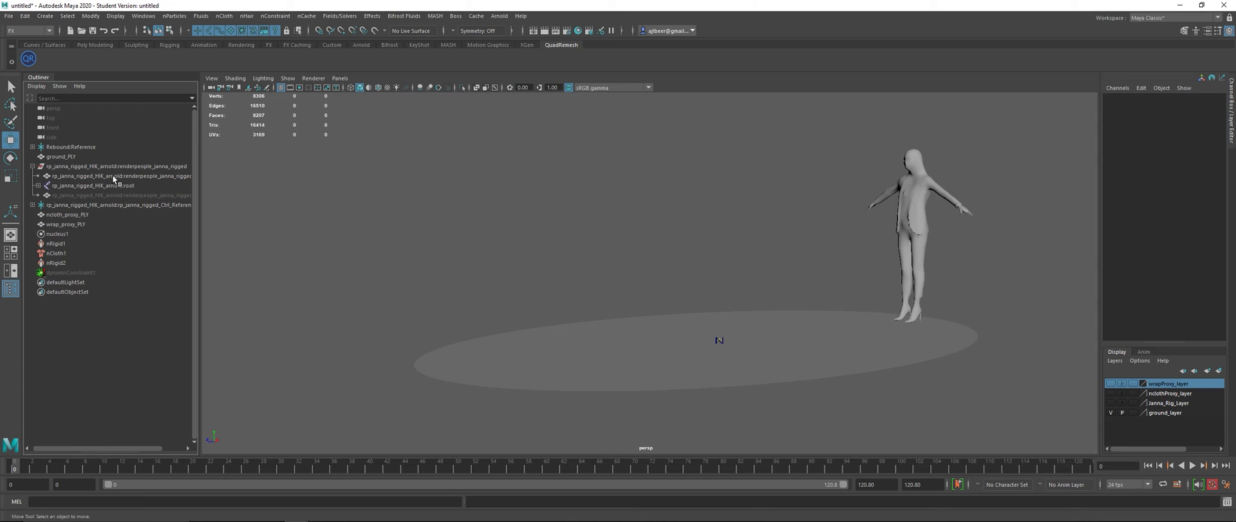
Duplicate the rigged character's geometry with Duplicate Special as a single copy grouped under World
click(82, 176)
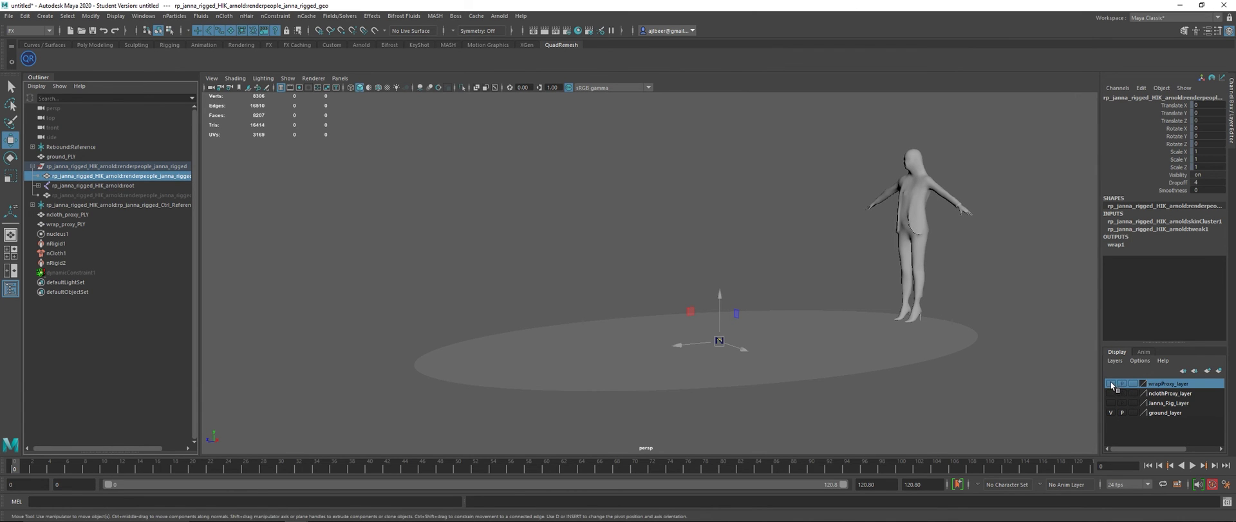
click(1111, 403)
click(1111, 402)
click(25, 16)
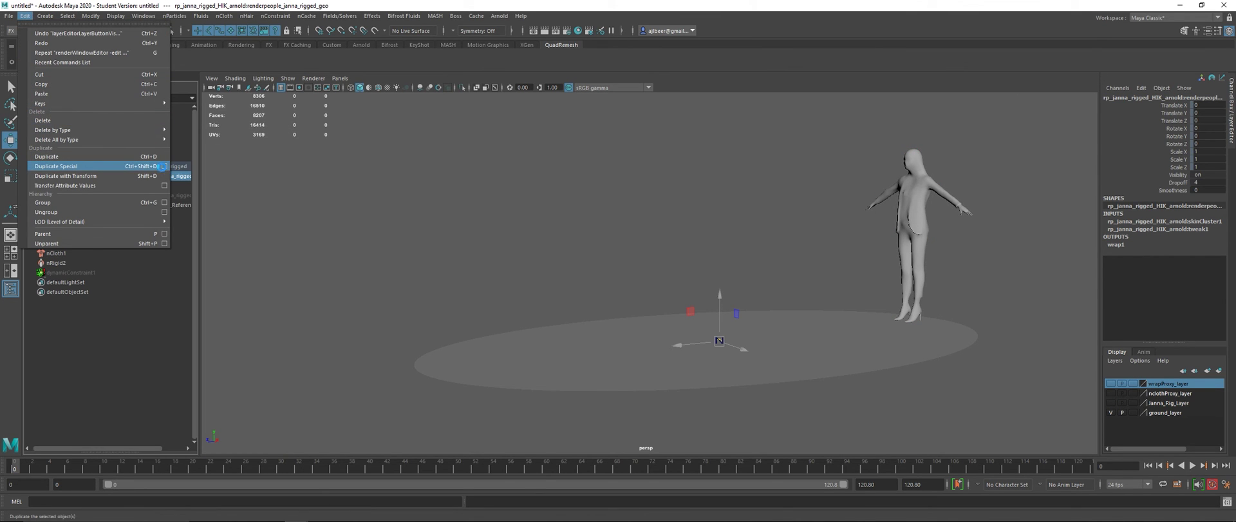
click(164, 168)
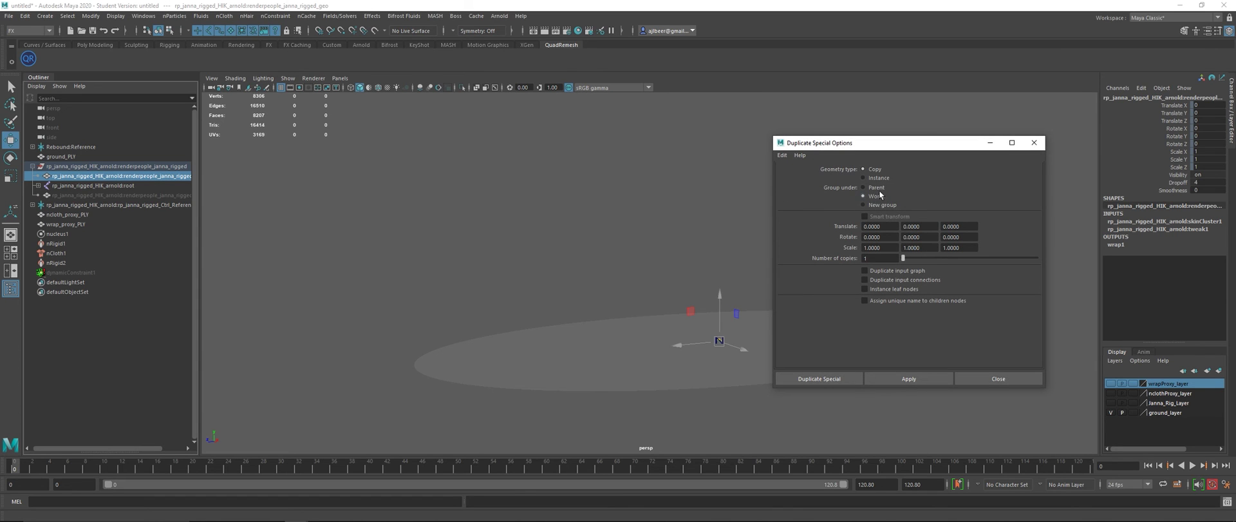
click(834, 377)
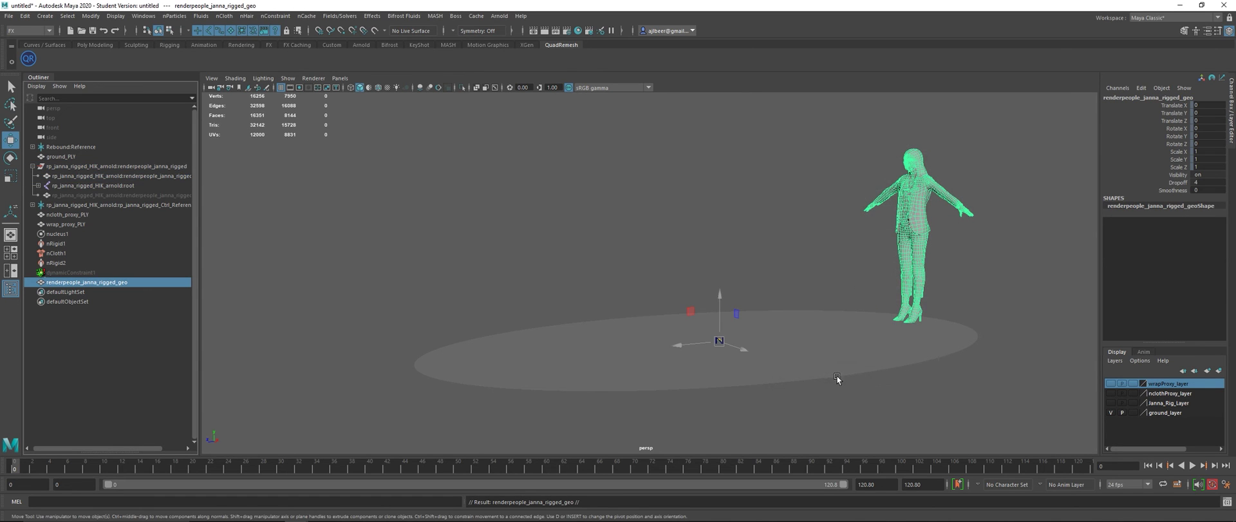
Rename the duplicated character mesh to render_janna_PLY
double_click(1123, 97)
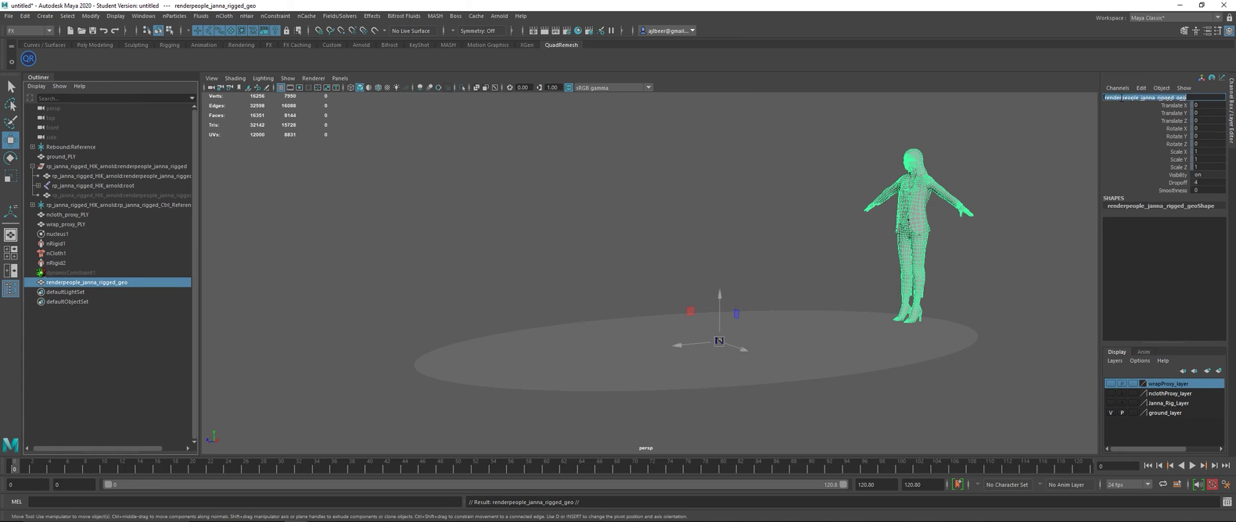
text(rend)
text(er_janna_PLY)
key(Return)
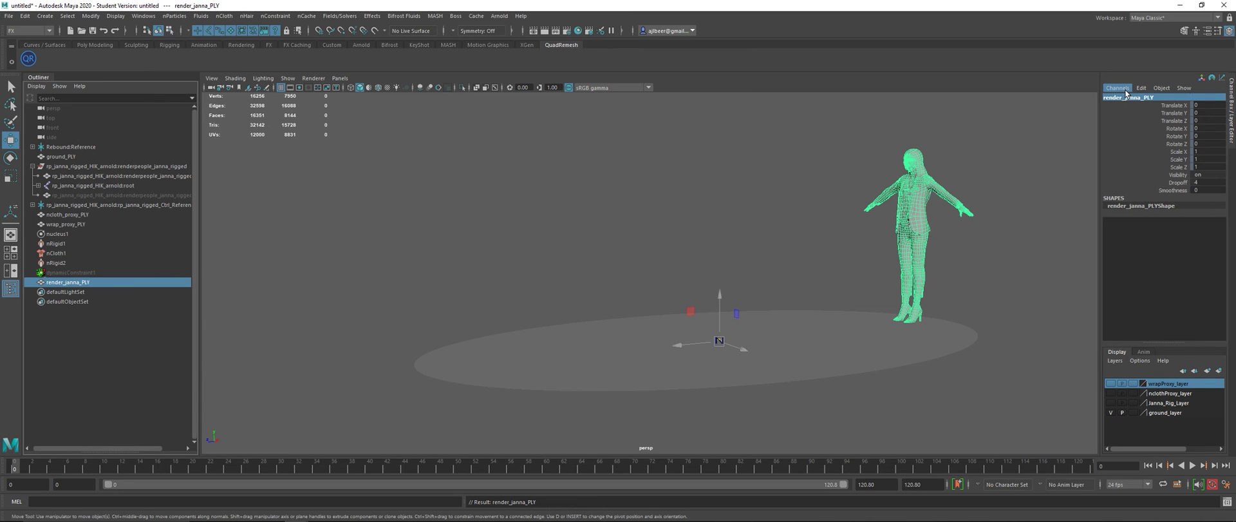
Unlock all of render_janna_PLY's channels from Translate X through Smoothness and deselect the mesh
drag(1180, 194, 1182, 109)
right_click(1183, 108)
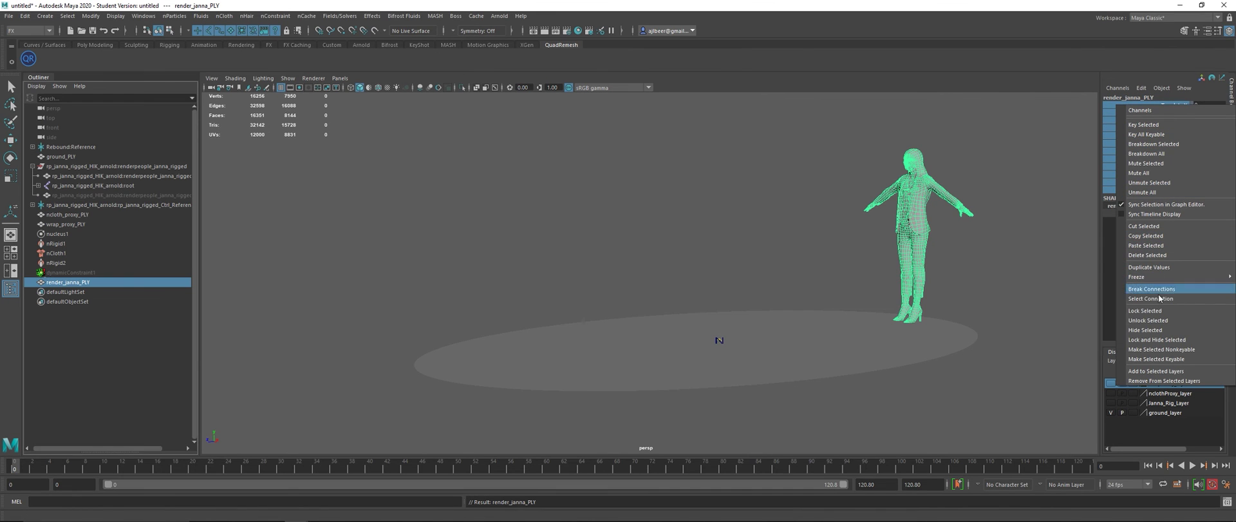
click(1164, 323)
right_click(1164, 123)
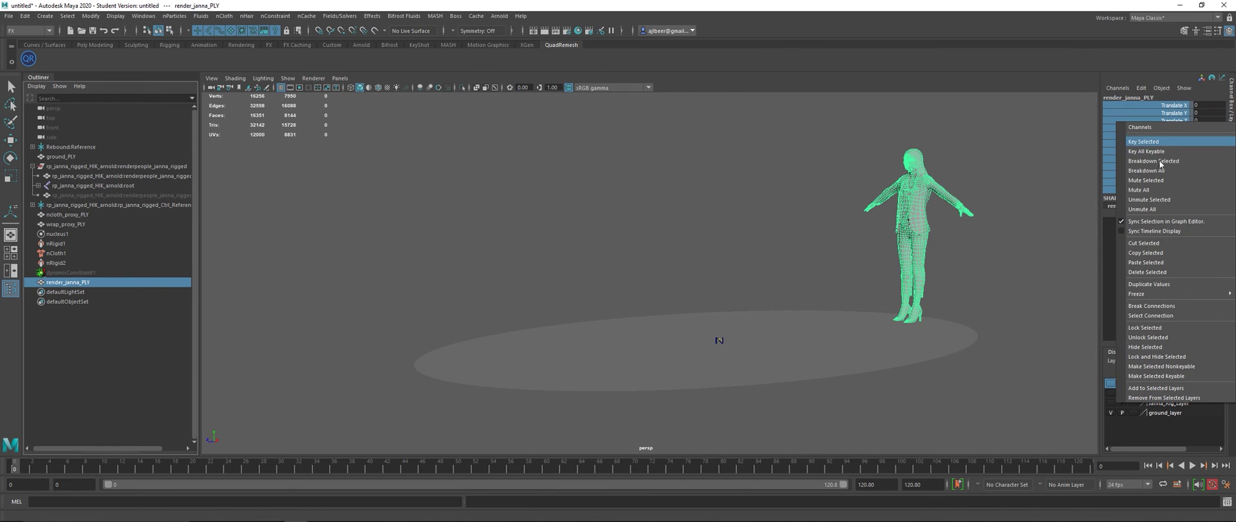
click(1150, 336)
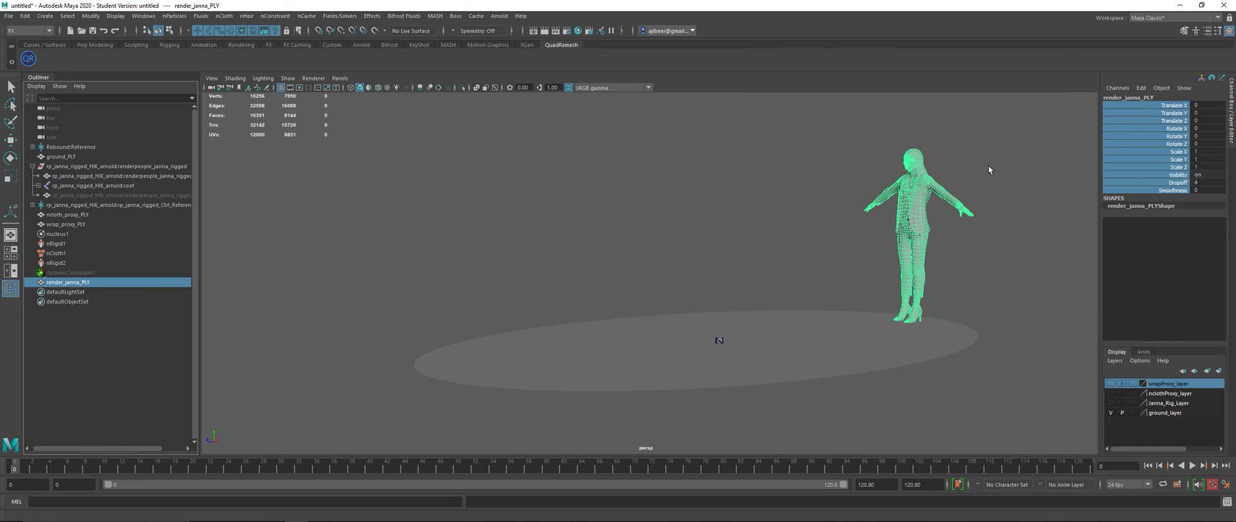
click(1044, 233)
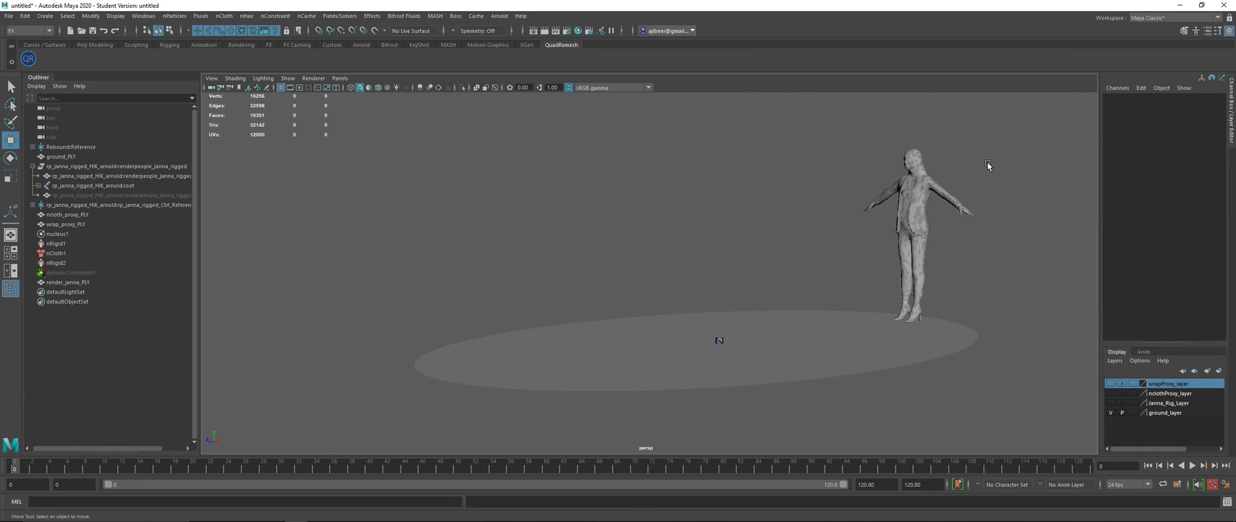
Hide the nclothProxy_layer and switch the perspective view to textured shading
click(1110, 392)
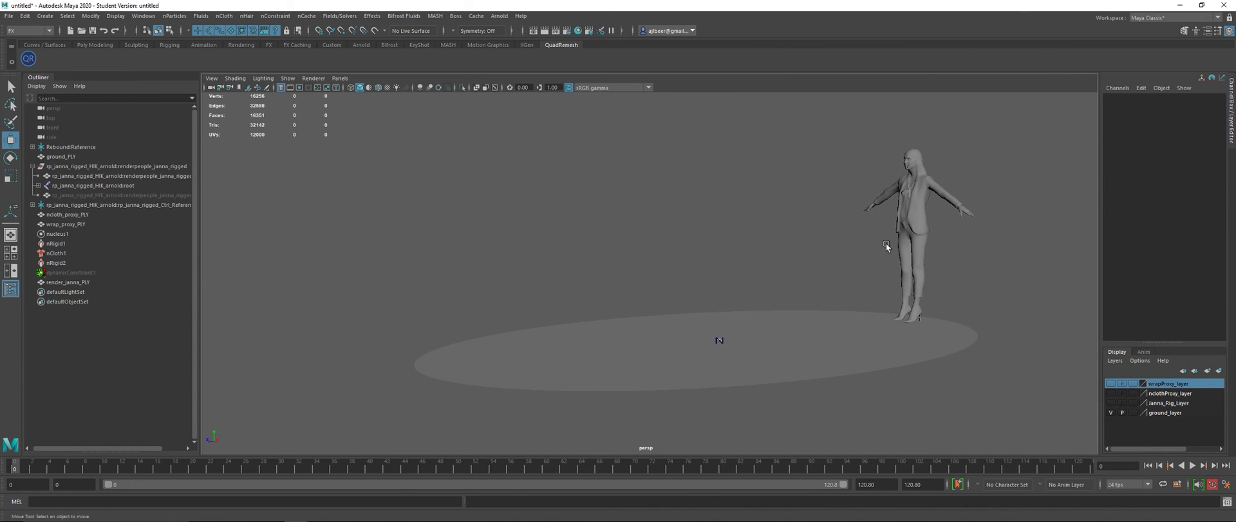
key(6)
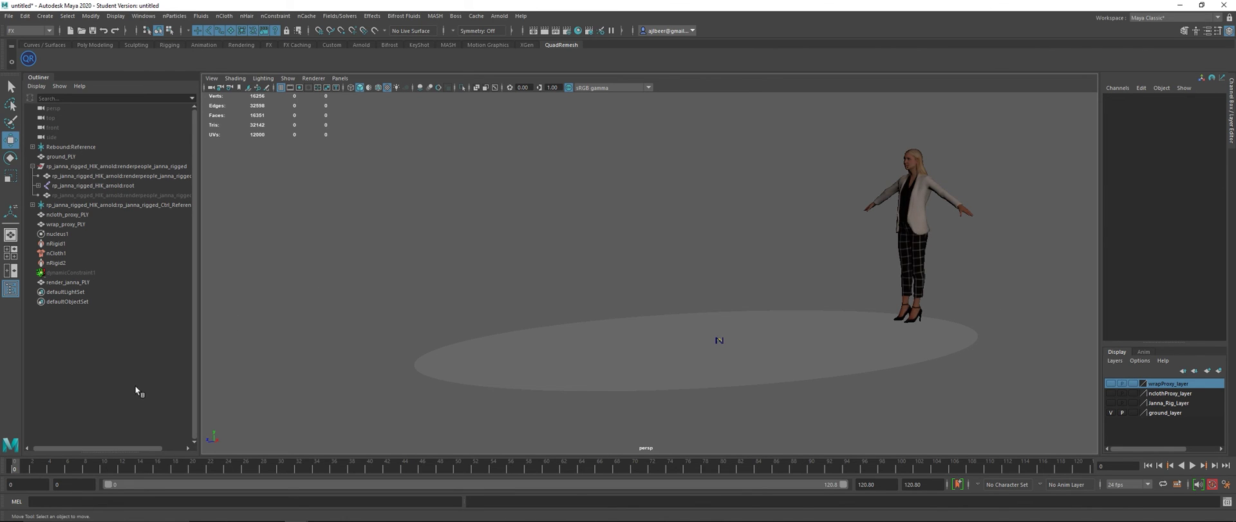
Show the nclothProxy_layer, play the cached simulation, return to the first frame and hide the layer again
click(1111, 393)
key(alt+v)
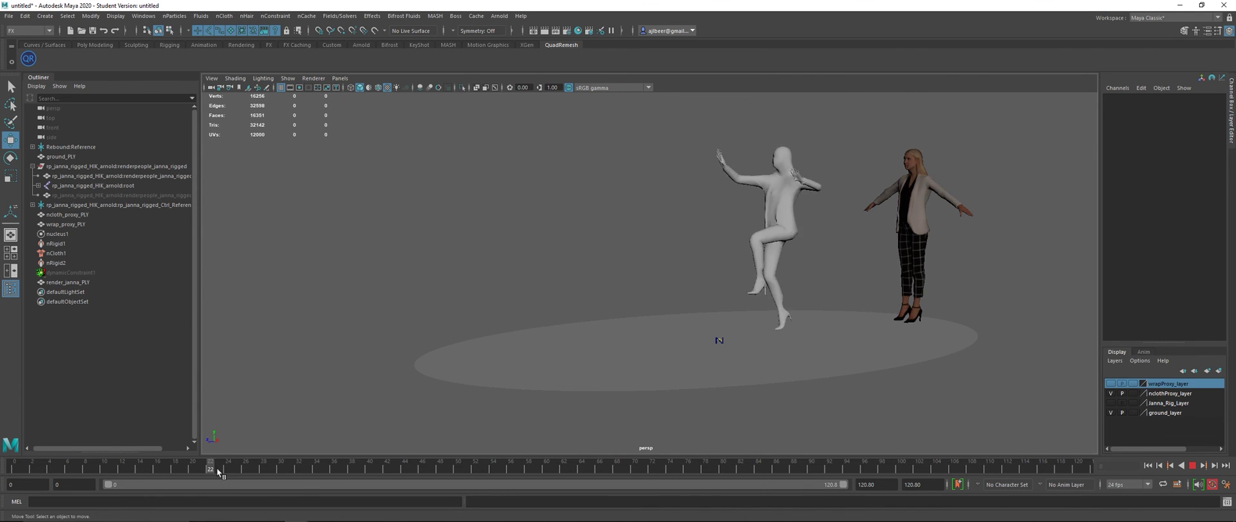
key(alt+shift+v)
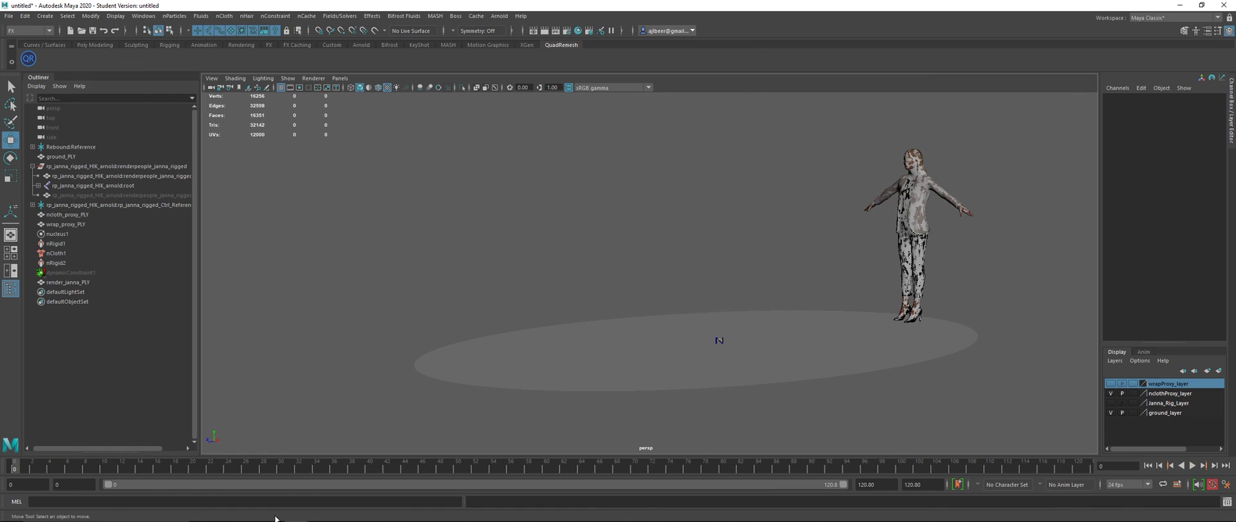
click(1111, 392)
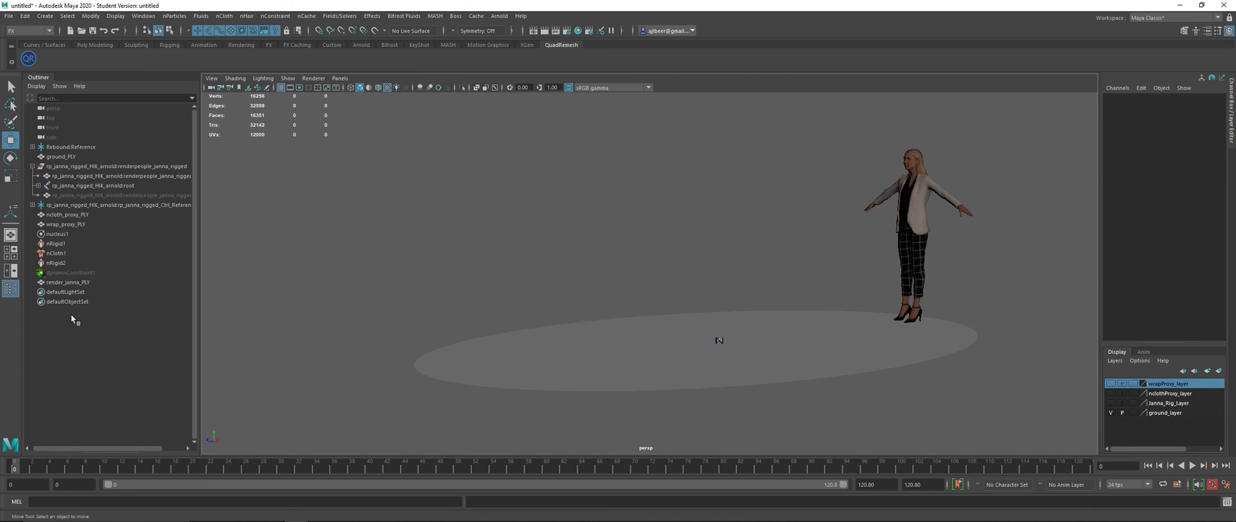
Check the Render Stats of render_janna_PLY's shape and original shape nodes, including Motion Blur and Primary Visibility, and deselect the mesh
click(921, 218)
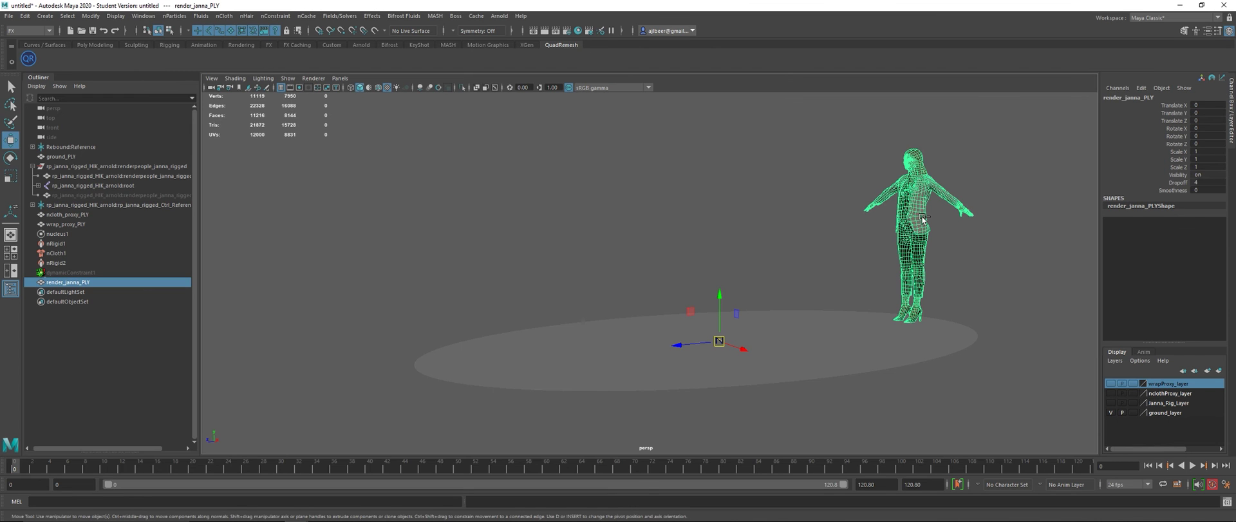
key(ctrl+a)
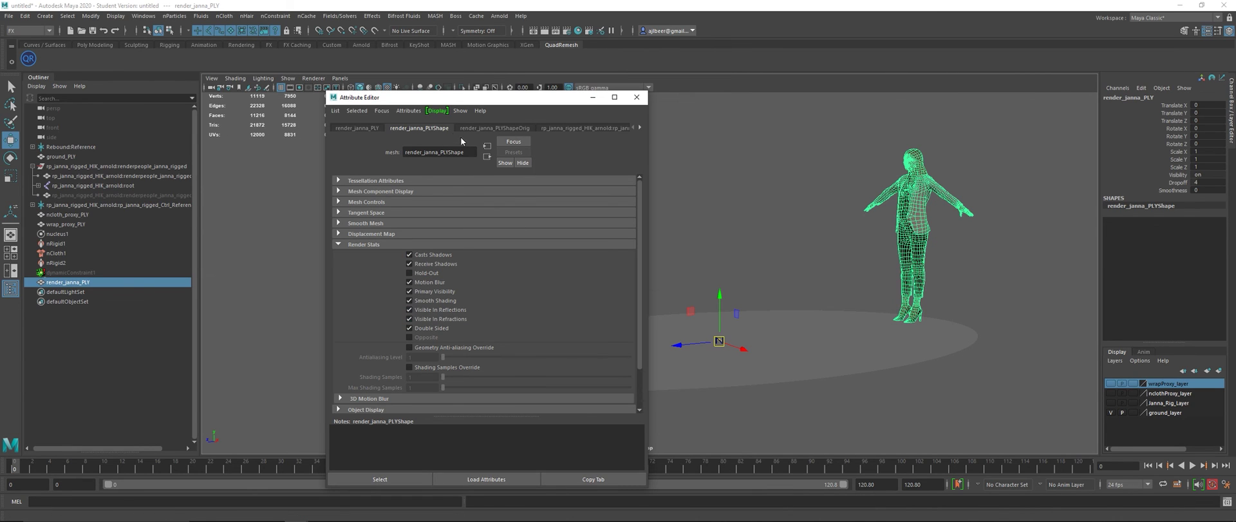
click(487, 129)
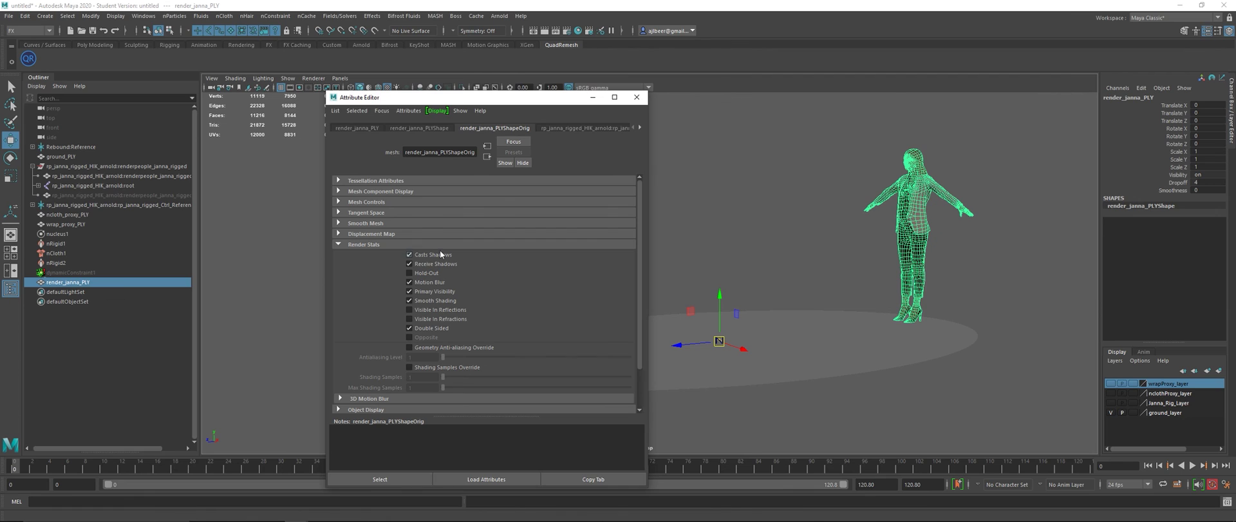
click(438, 282)
click(437, 291)
click(642, 102)
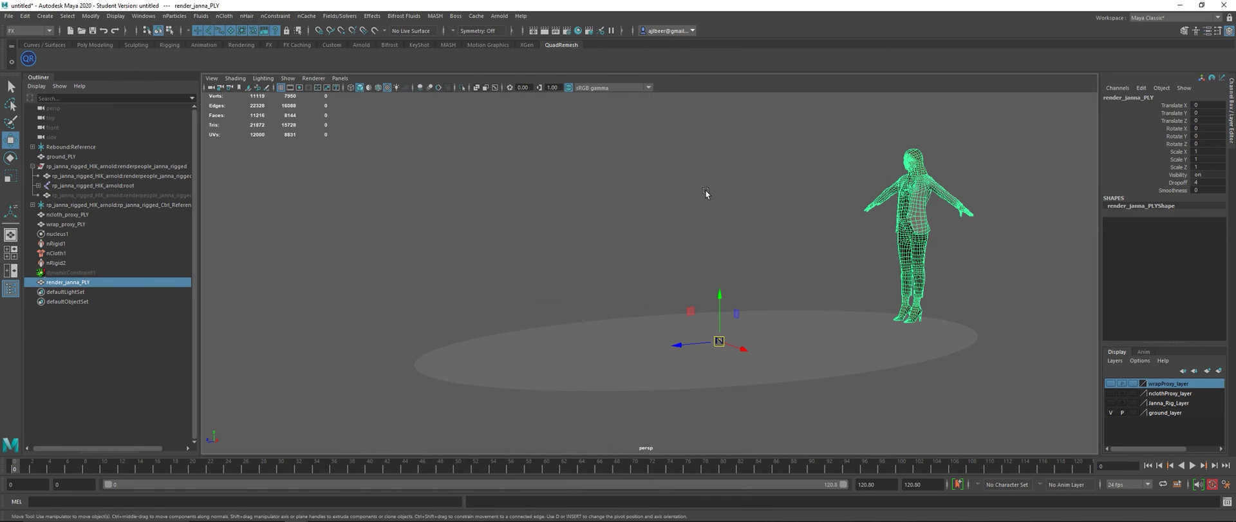
click(708, 190)
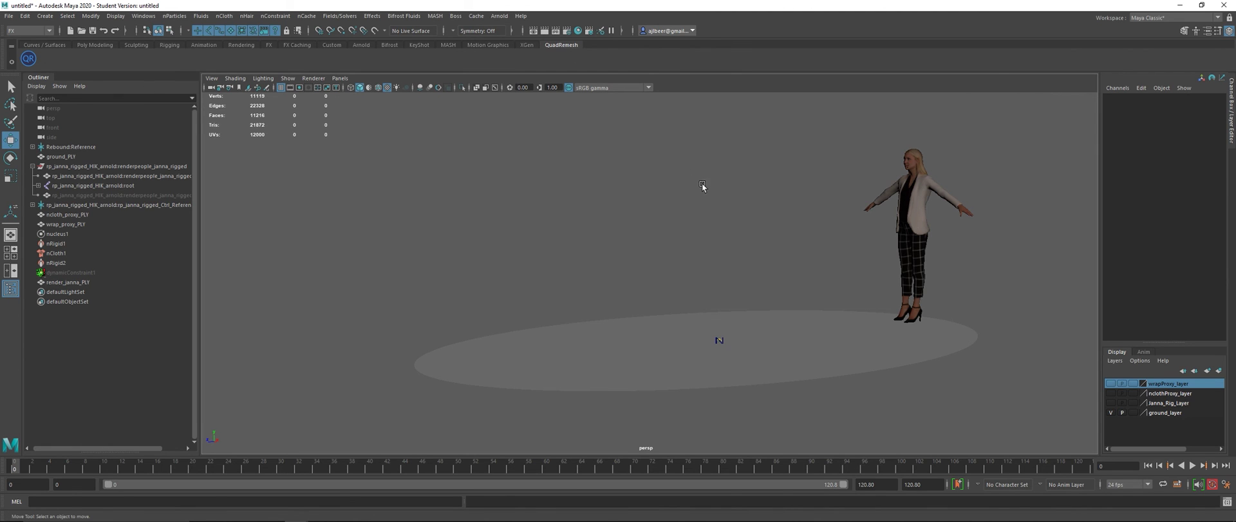
Add an Arnold Skydome Light to the scene
key(space)
click(776, 157)
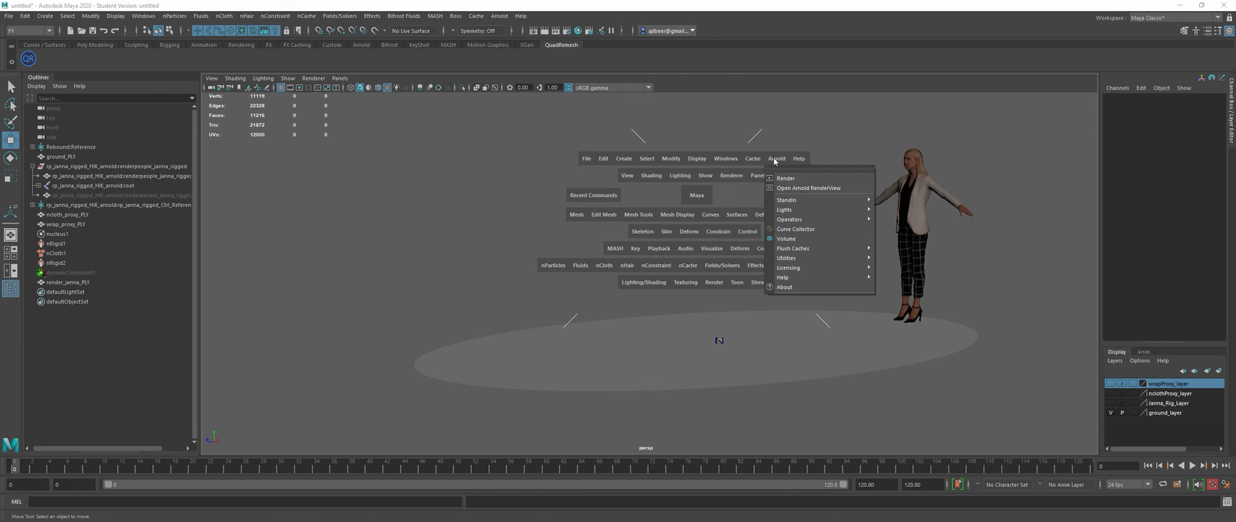
mouse_move(805, 211)
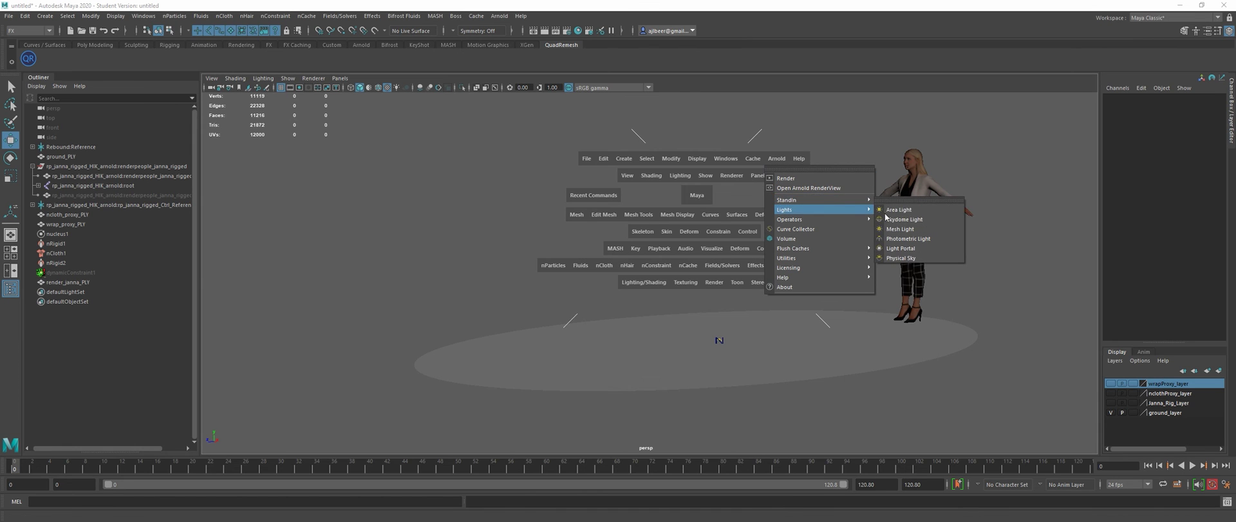
click(916, 219)
Render a test frame of the perspective view with Arnold, display all channels and close the render
click(544, 31)
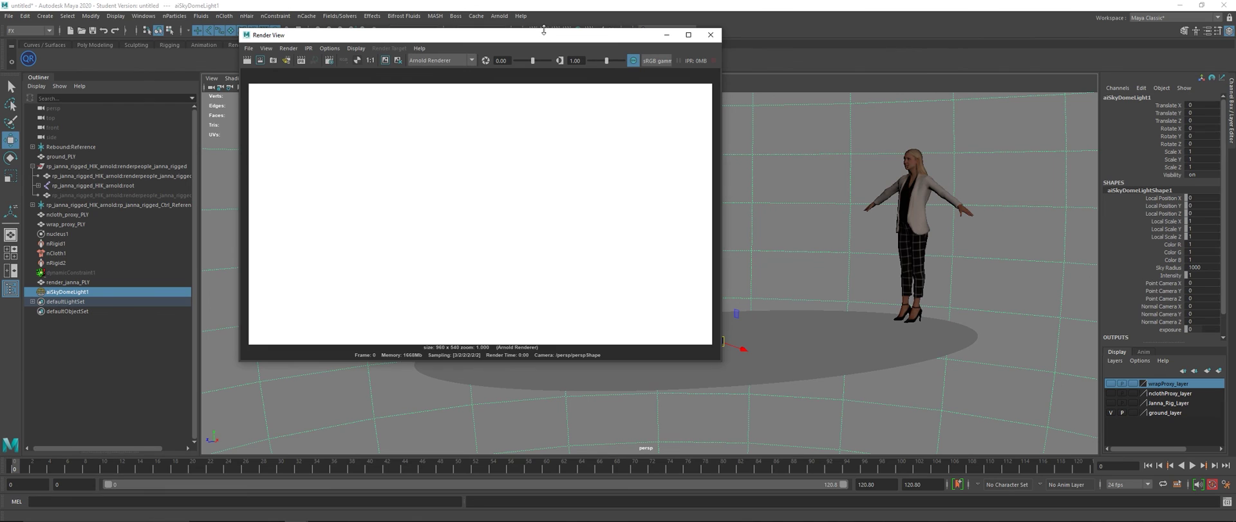
click(329, 48)
mouse_move(348, 51)
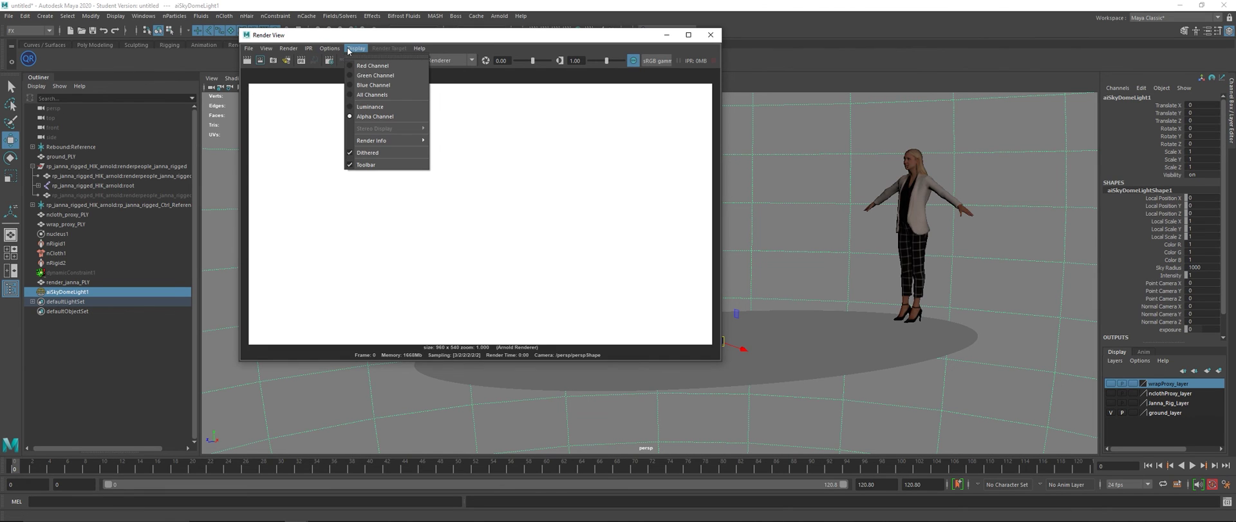
click(374, 95)
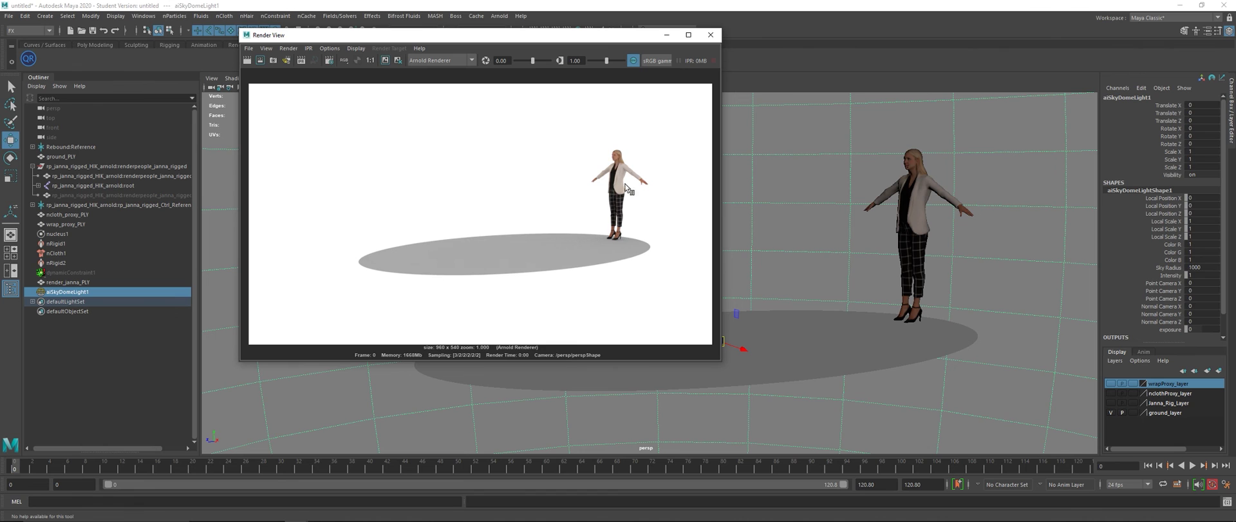
click(711, 36)
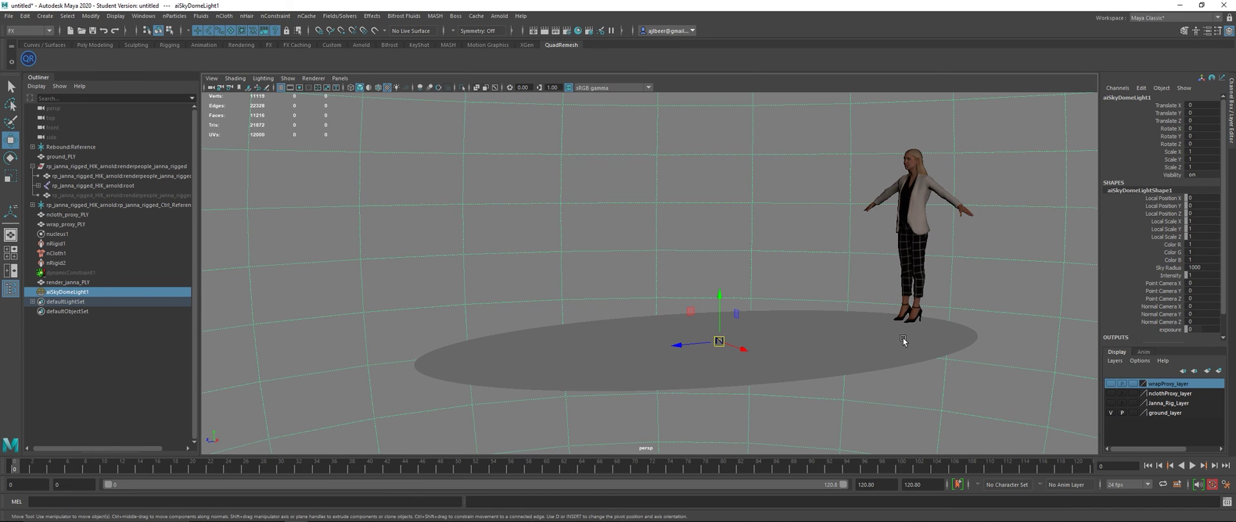
Apply a Wrap deformer from the Rigging menu set to render_janna_PLY, with ncloth_proxy_PLY as the influence
click(91, 281)
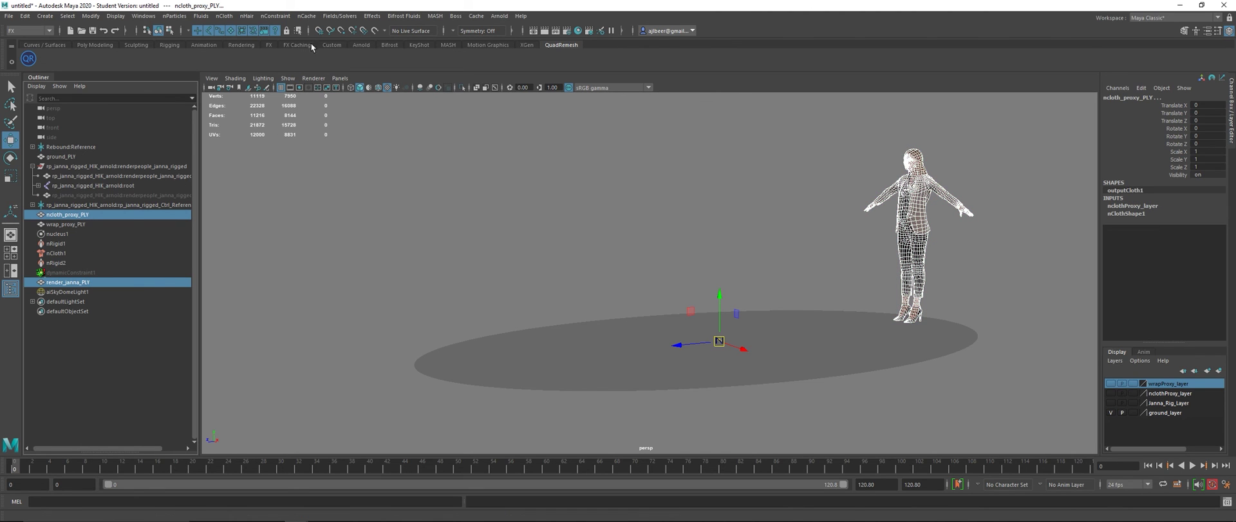
click(29, 30)
click(26, 50)
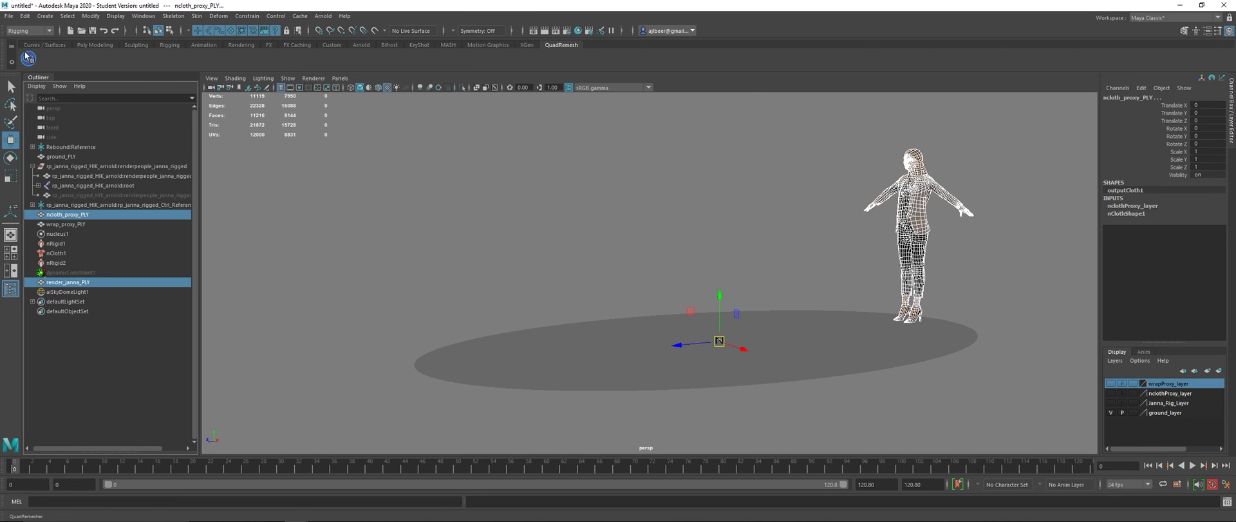
click(218, 16)
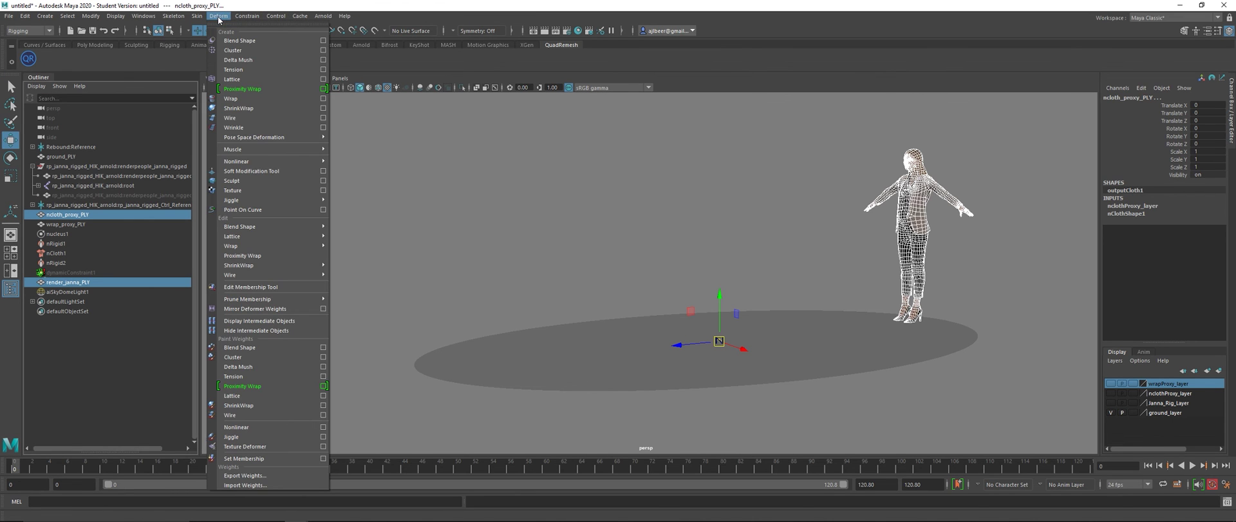
click(239, 97)
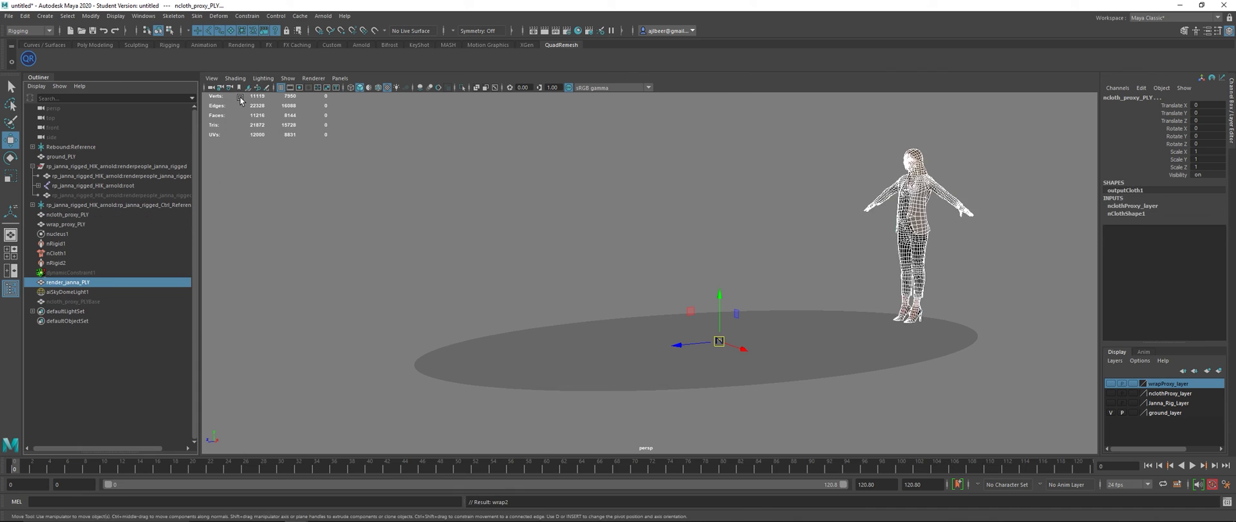
Play the animation up to frame 81 to examine how the textured mesh follows the cloth proxy
click(455, 287)
click(1191, 466)
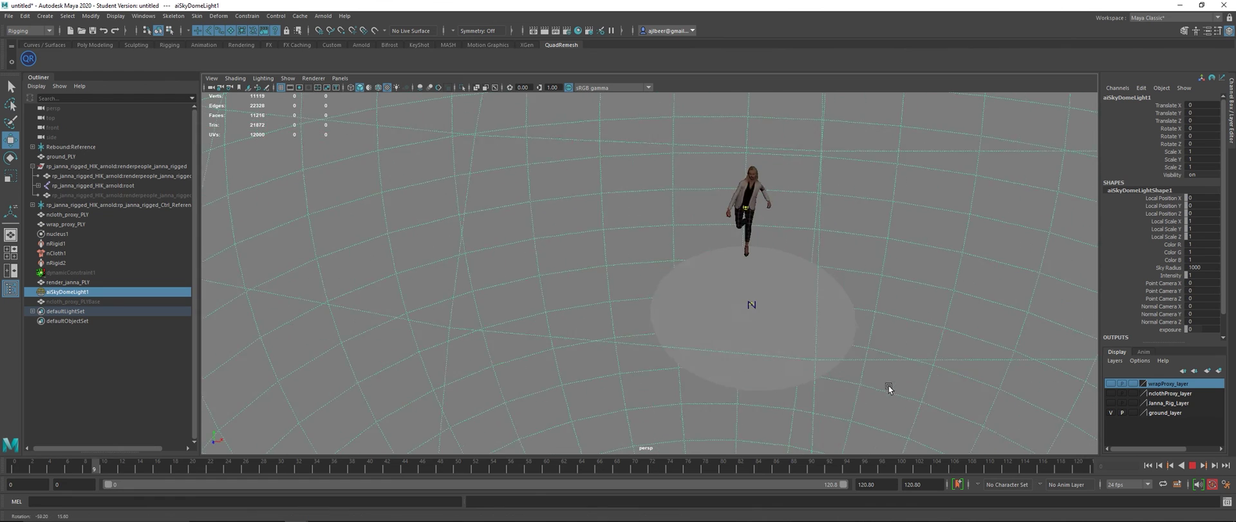
click(945, 377)
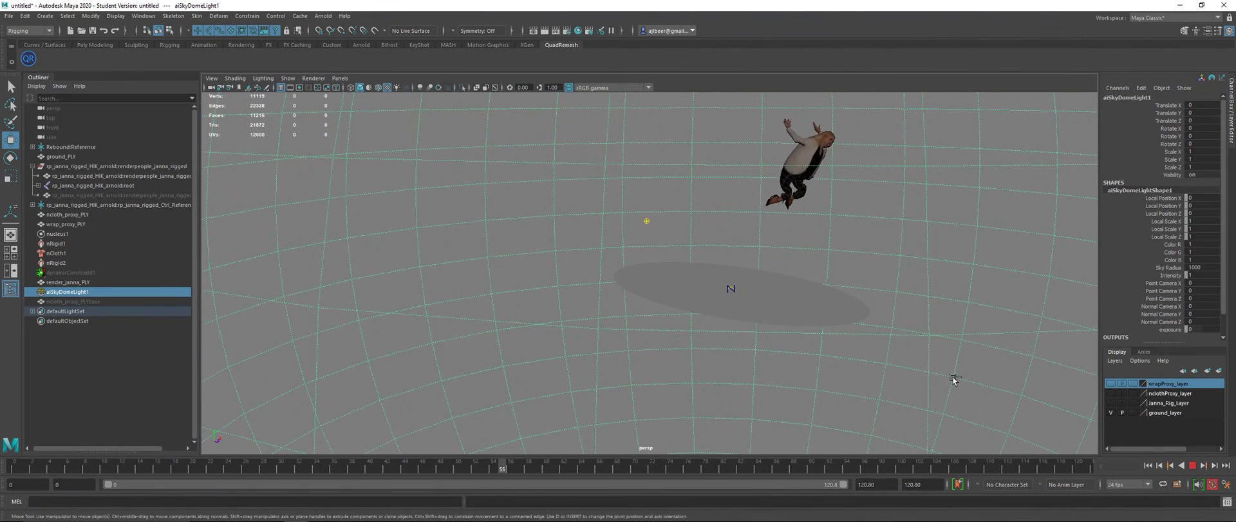
alt+drag(955, 376, 928, 374)
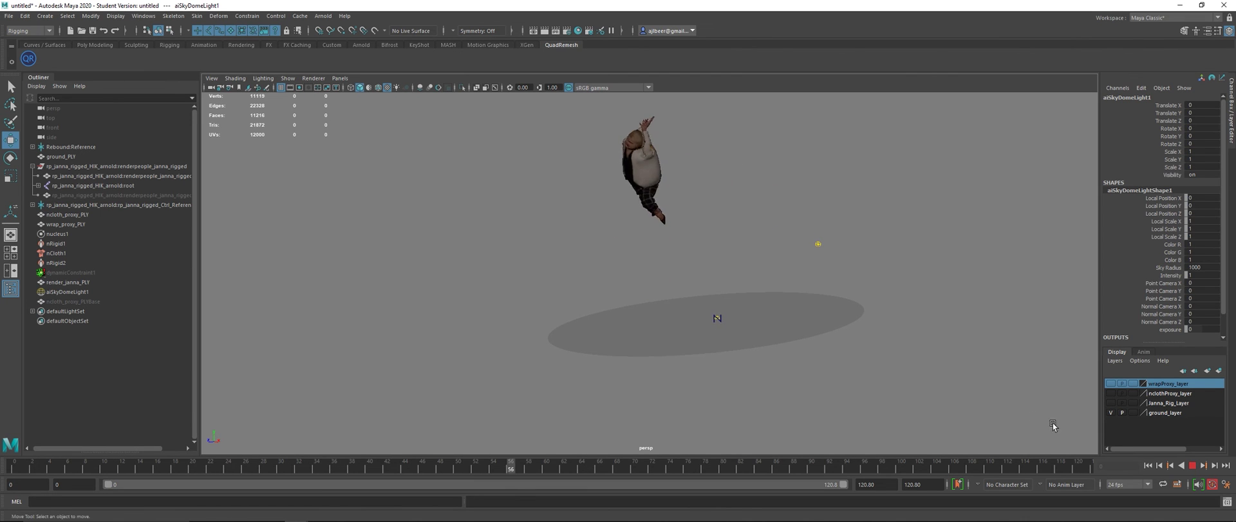
click(828, 362)
scroll(829, 362, up, 5)
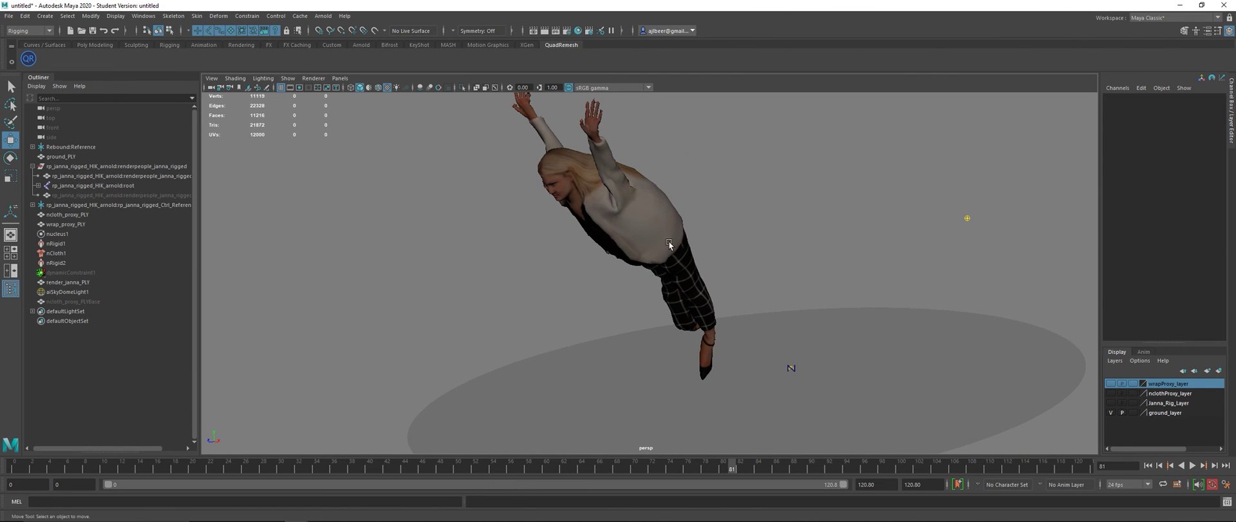
Turn on smooth mesh preview for render_janna_PLY and inspect the smoothed character from several angles at frame 81
click(663, 235)
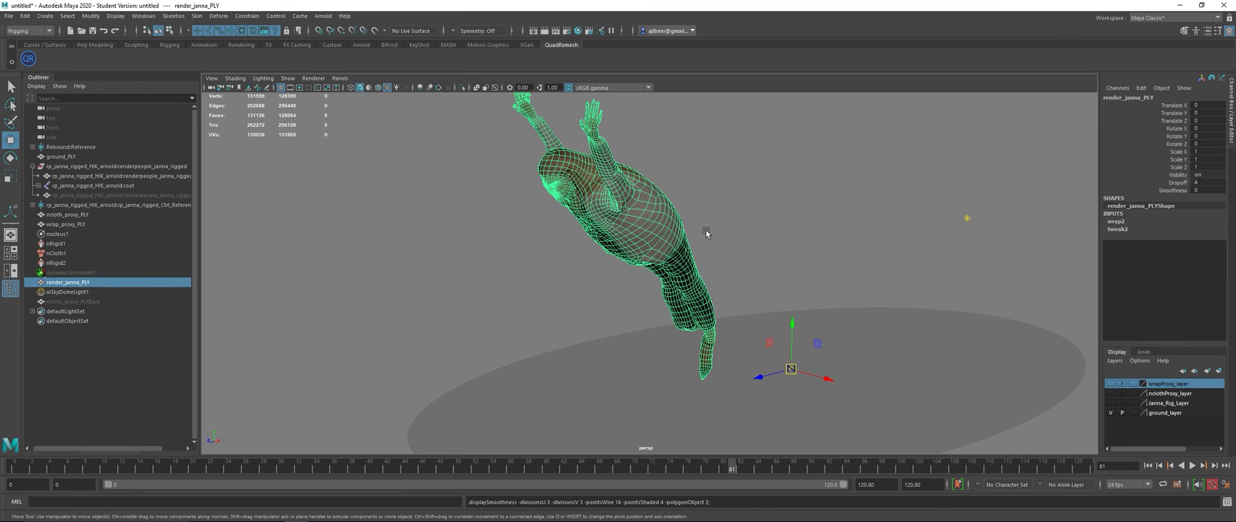
click(794, 216)
alt+drag(793, 216, 721, 269)
scroll(721, 267, up, 5)
scroll(760, 288, down, 2)
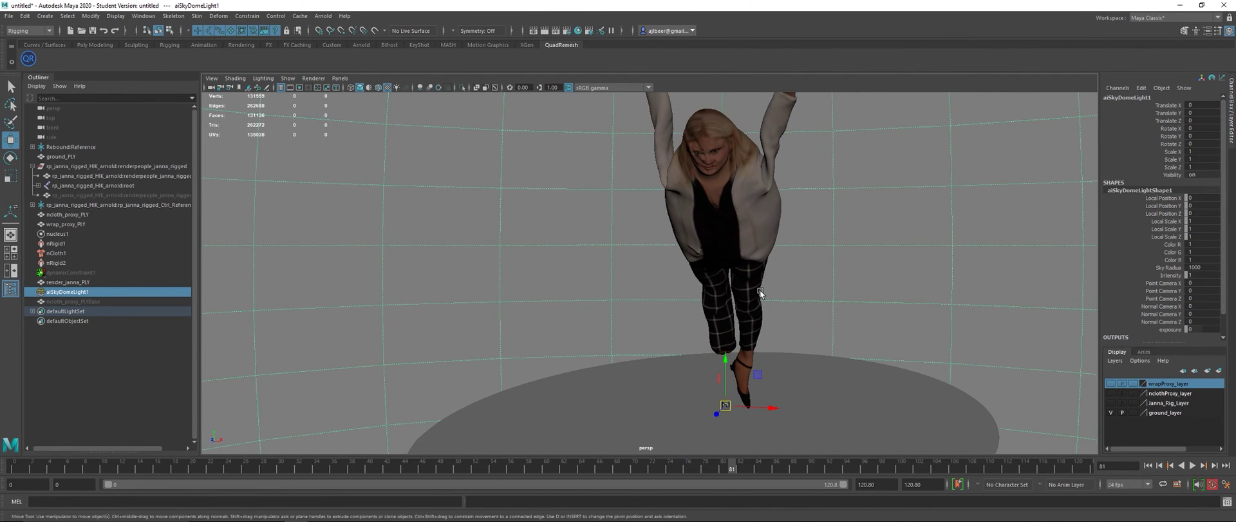
alt+drag(760, 288, 787, 288)
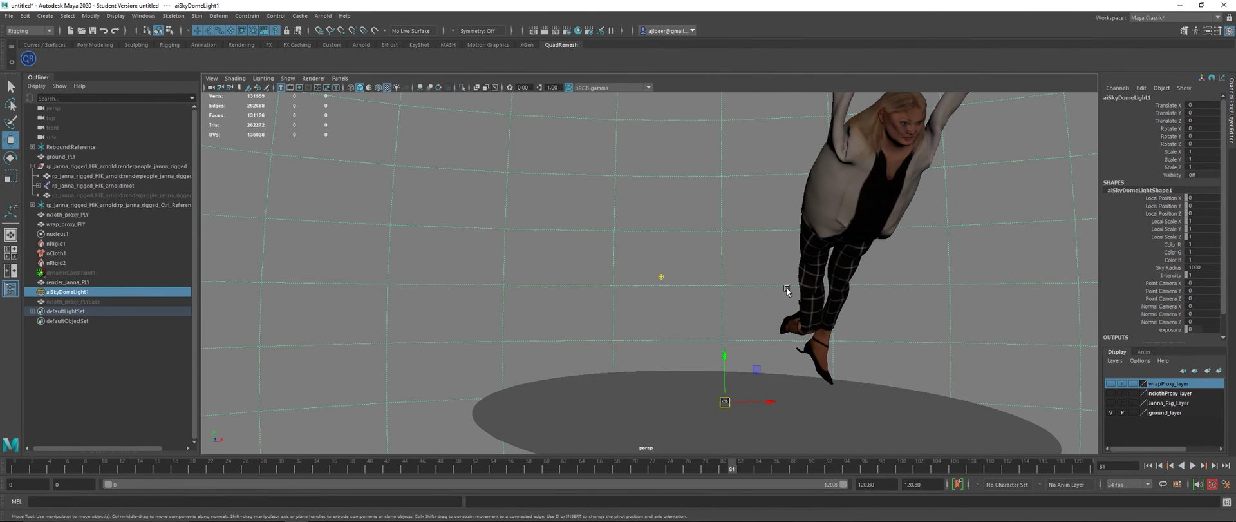
scroll(813, 342, down, 3)
mouse_move(801, 329)
alt+mouse_down()
mouse_move(829, 336)
mouse_move(814, 337)
alt+mouse_up()
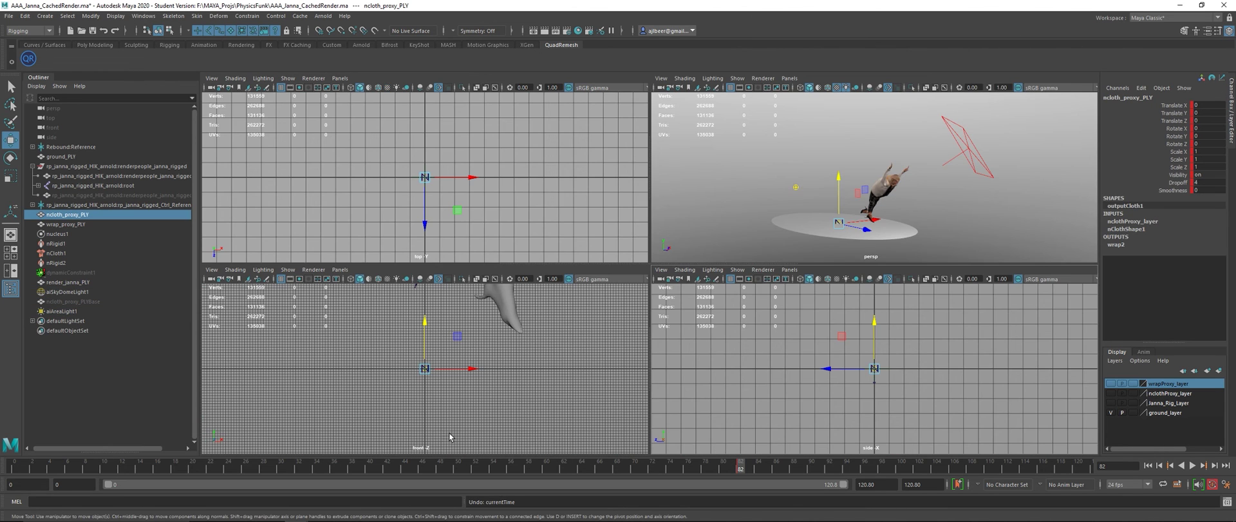
Scrub to frame 91 in the four-view layout and hide the viewport grid
key(space)
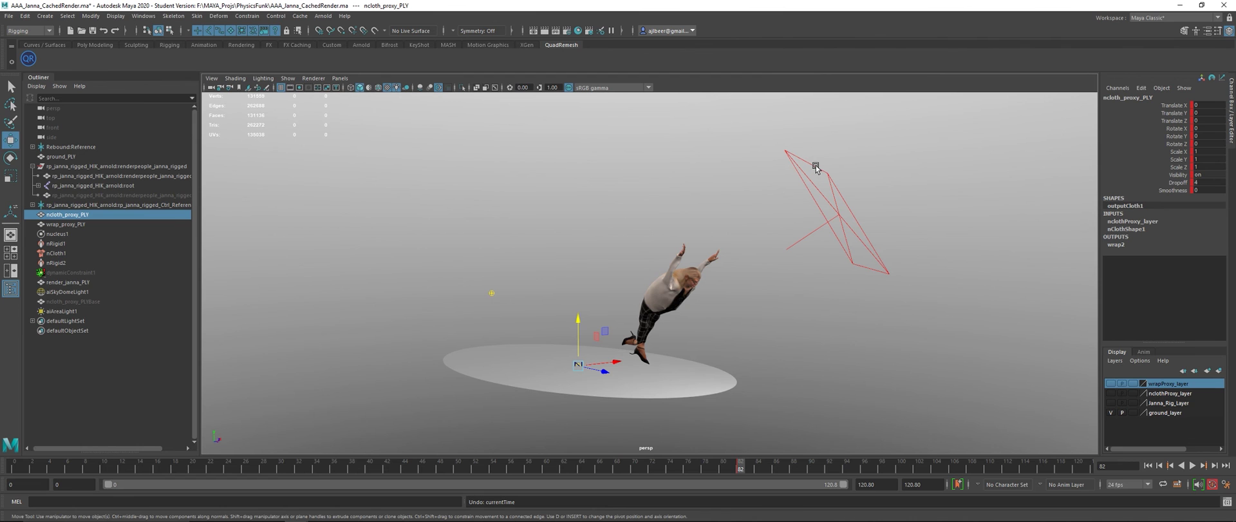
key(space)
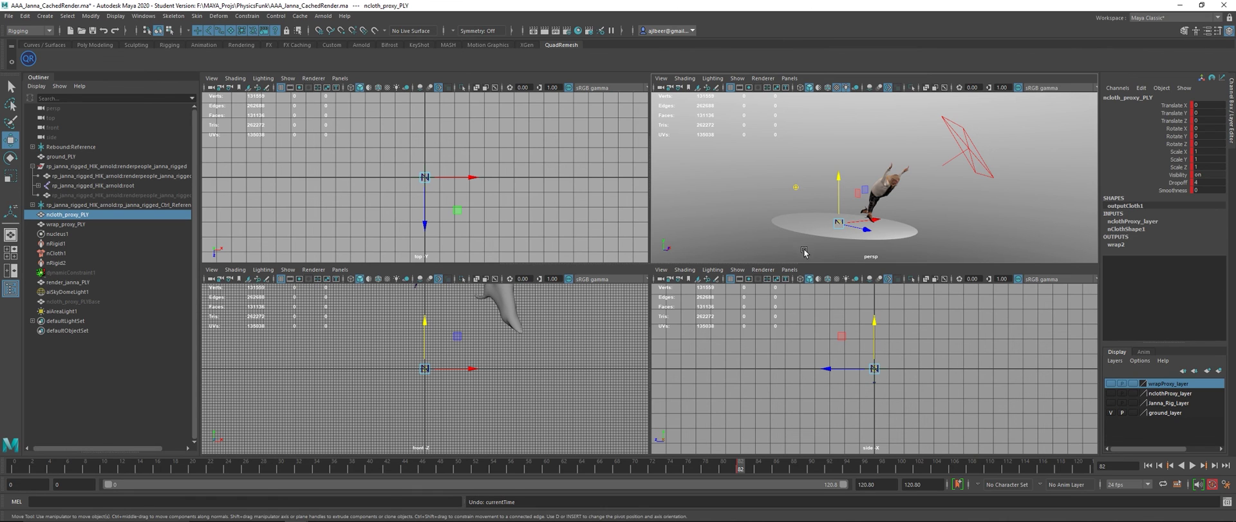
drag(624, 464, 820, 468)
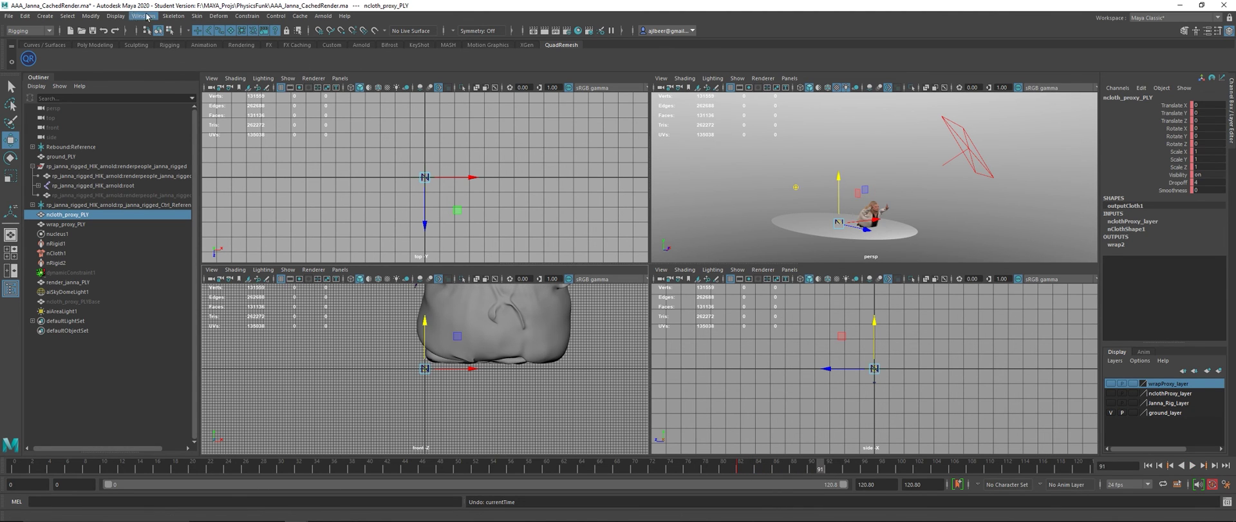
click(116, 15)
click(116, 16)
click(116, 16)
click(127, 40)
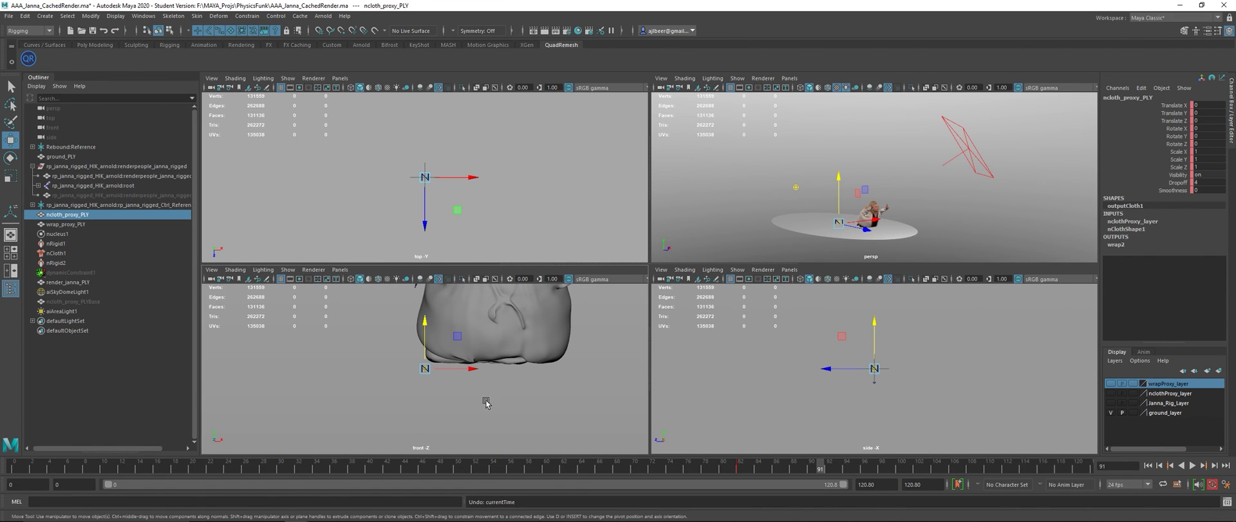
Select ground_PLY and scrub to frame 94 to examine where the body meets the ground
drag(602, 358, 624, 418)
drag(825, 477, 846, 466)
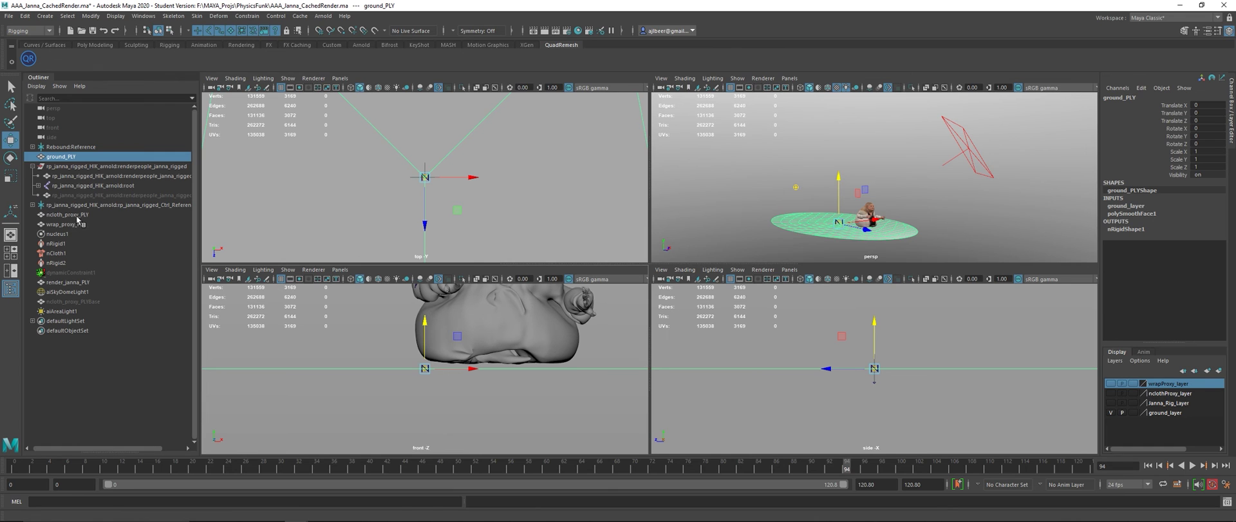
Open the Collisions settings of ncloth_proxy_PLY's nClothShape1 node
click(76, 215)
key(ctrl+a)
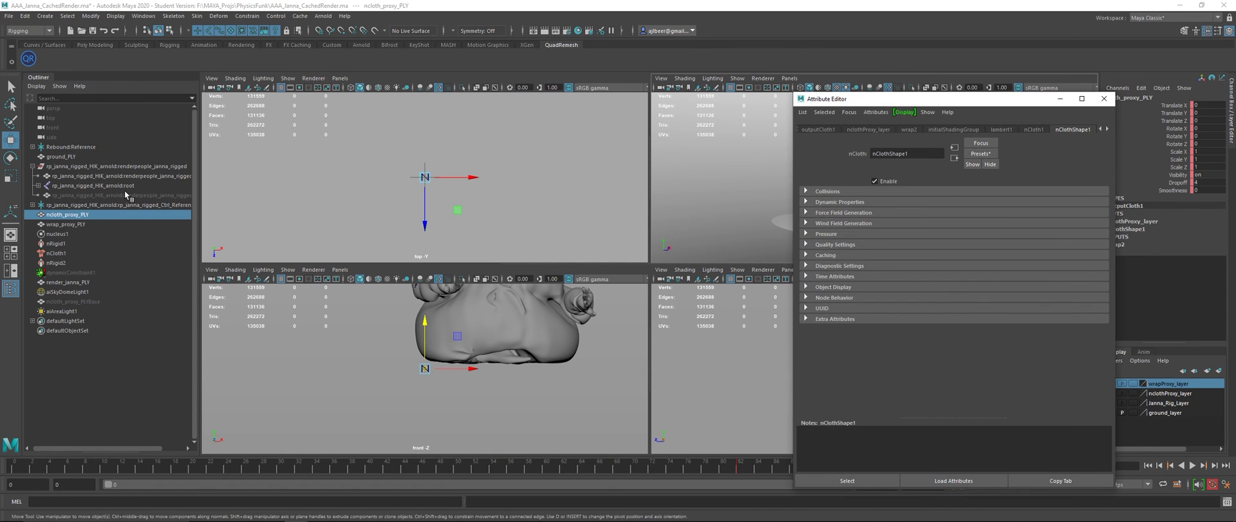
click(806, 191)
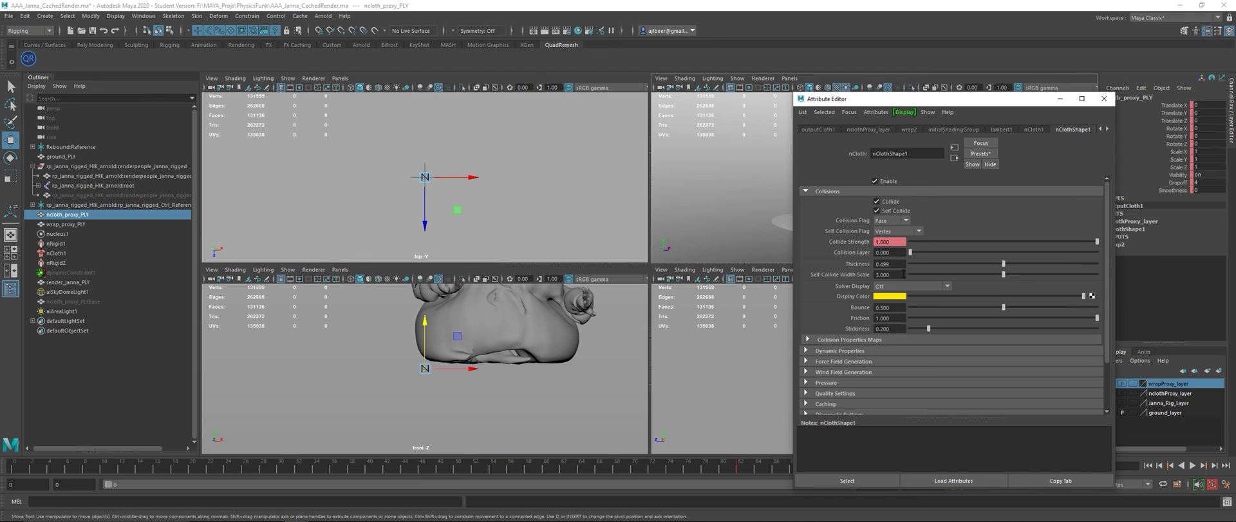
Close the Attribute Editor and select ground_PLY to compare the ground line with the body in the front view
click(1104, 98)
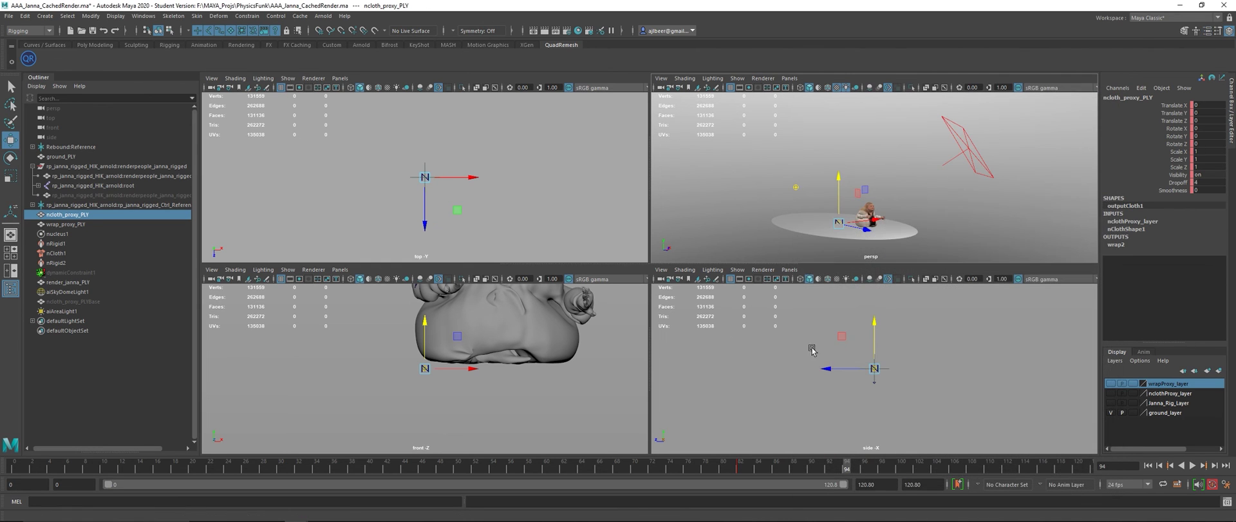
click(580, 369)
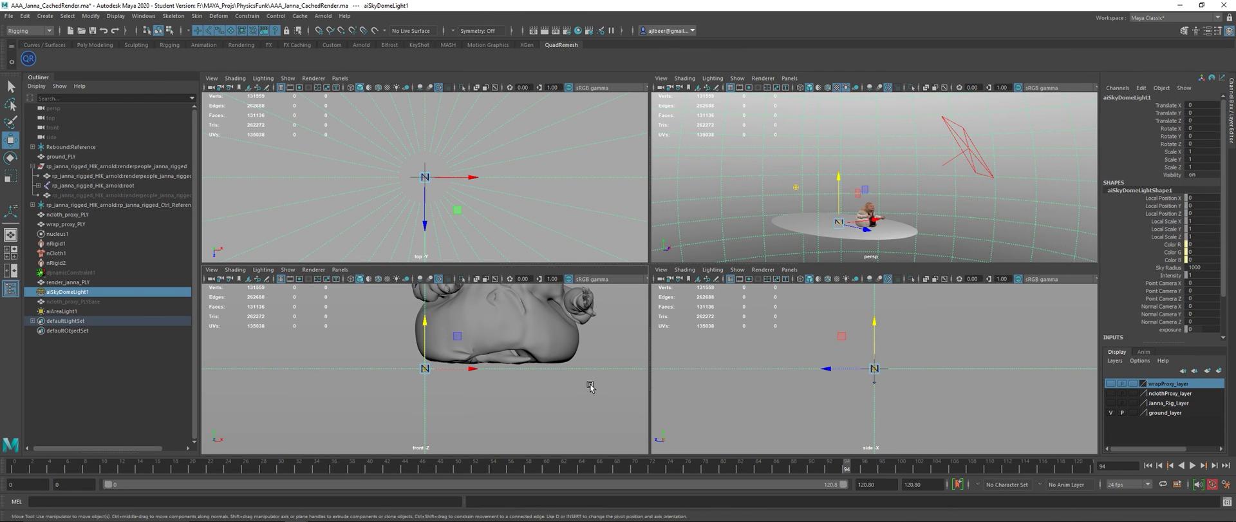
drag(602, 351, 608, 397)
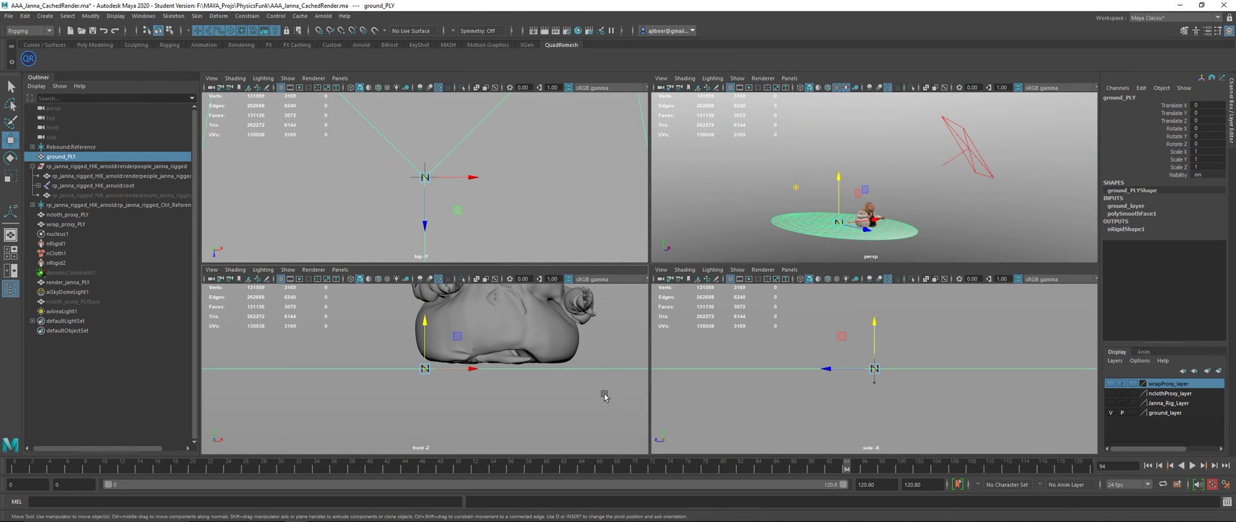
Show the front view in wireframe and lower ncloth_proxy_PLY at frame 84 to a Translate Y of -1.615 so its feet meet the ground
click(87, 215)
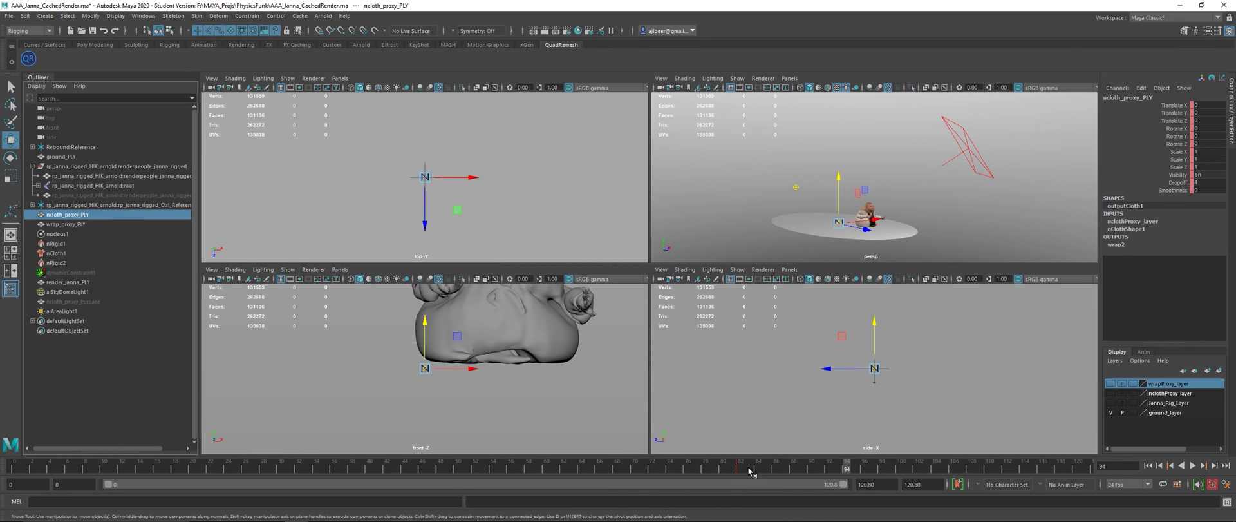
drag(750, 471, 743, 470)
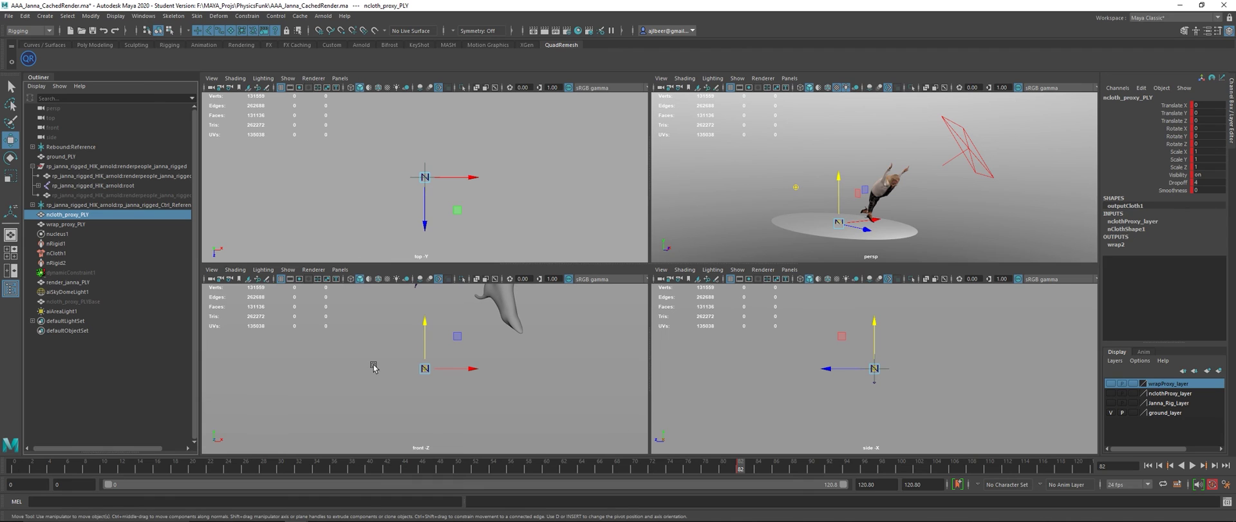
key(4)
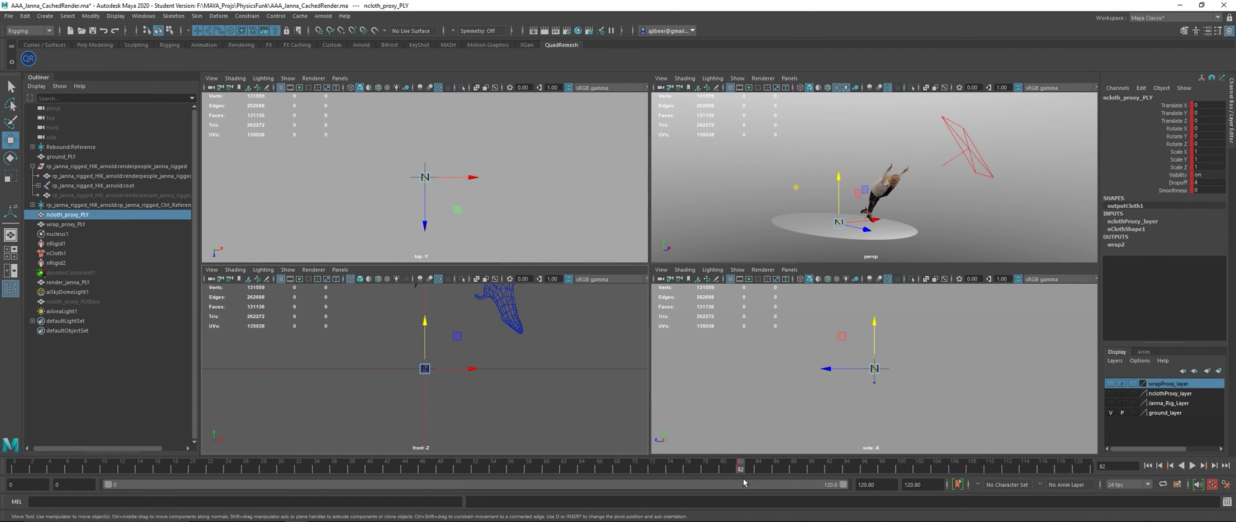
drag(744, 469, 754, 470)
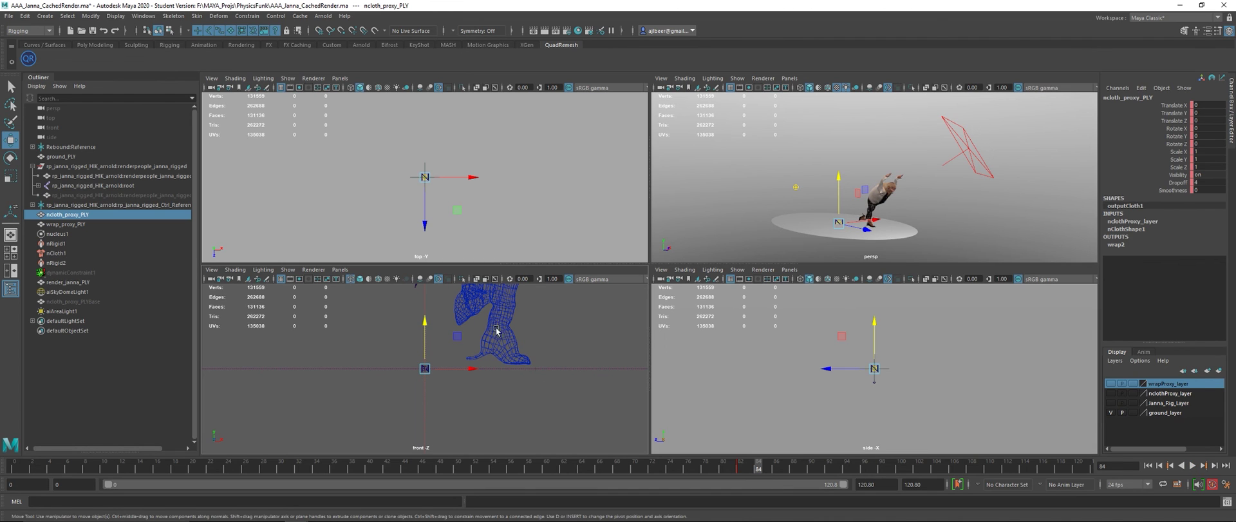
drag(425, 317, 426, 326)
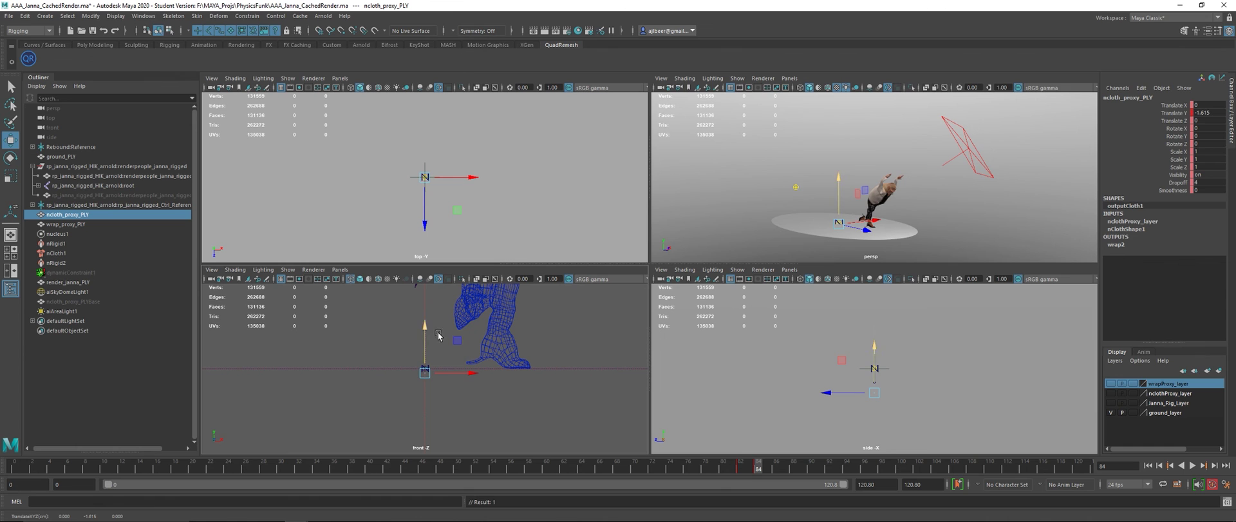
Review the landing up to frame 120, clear the selection, and check it in the maximized perspective view by scrubbing to frame 95
drag(742, 471, 1102, 471)
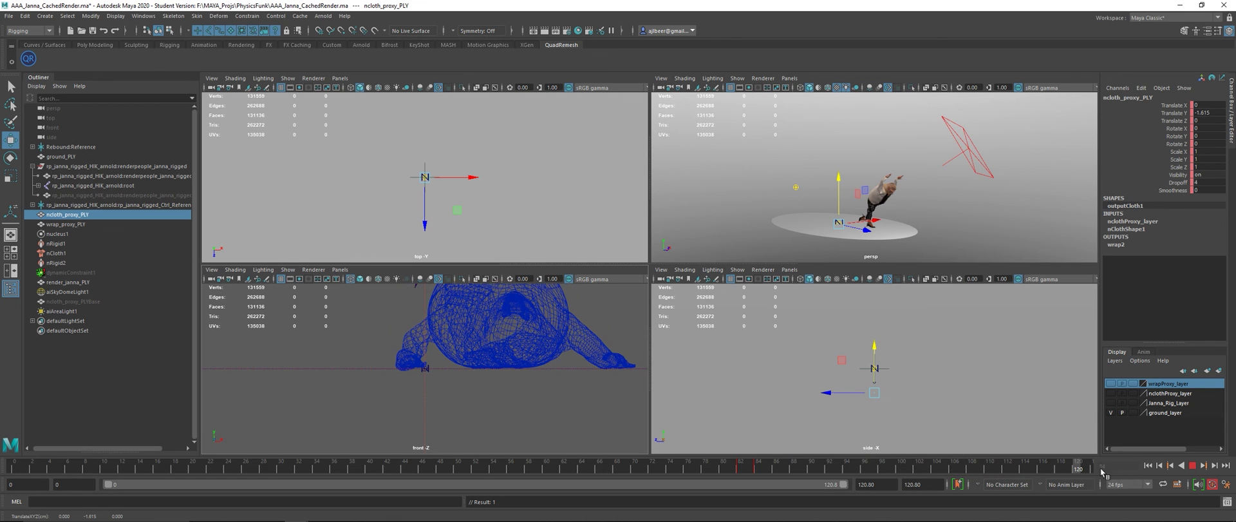
click(755, 473)
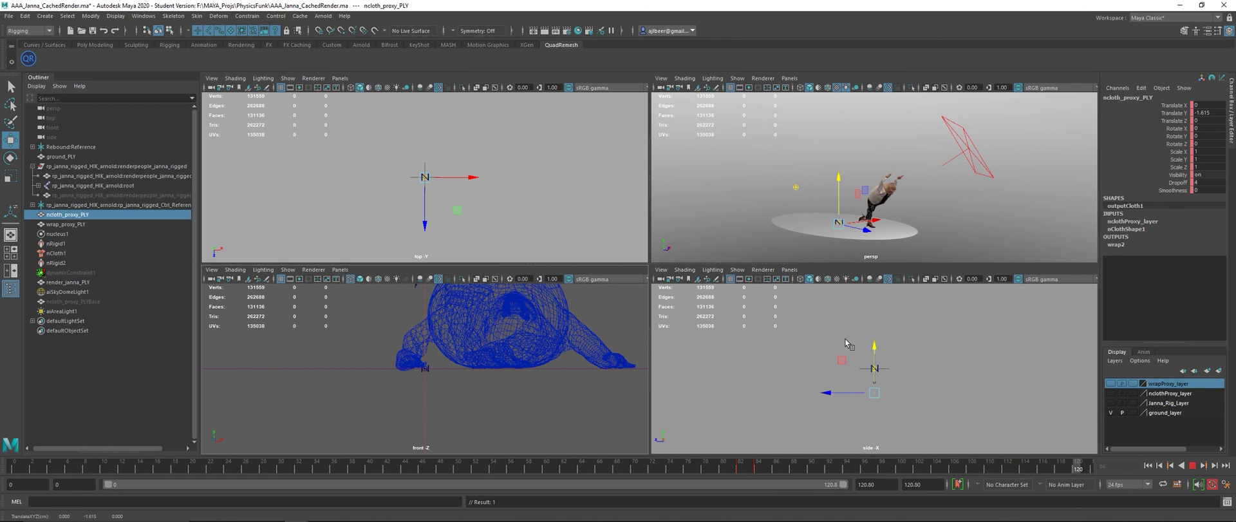
click(967, 197)
key(space)
click(959, 193)
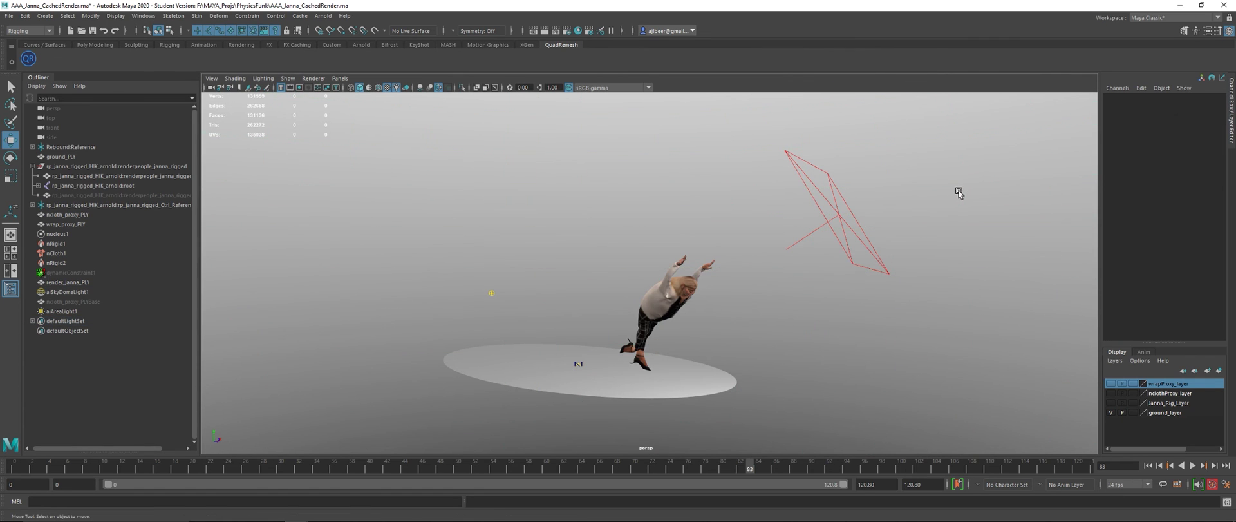
drag(751, 467, 857, 475)
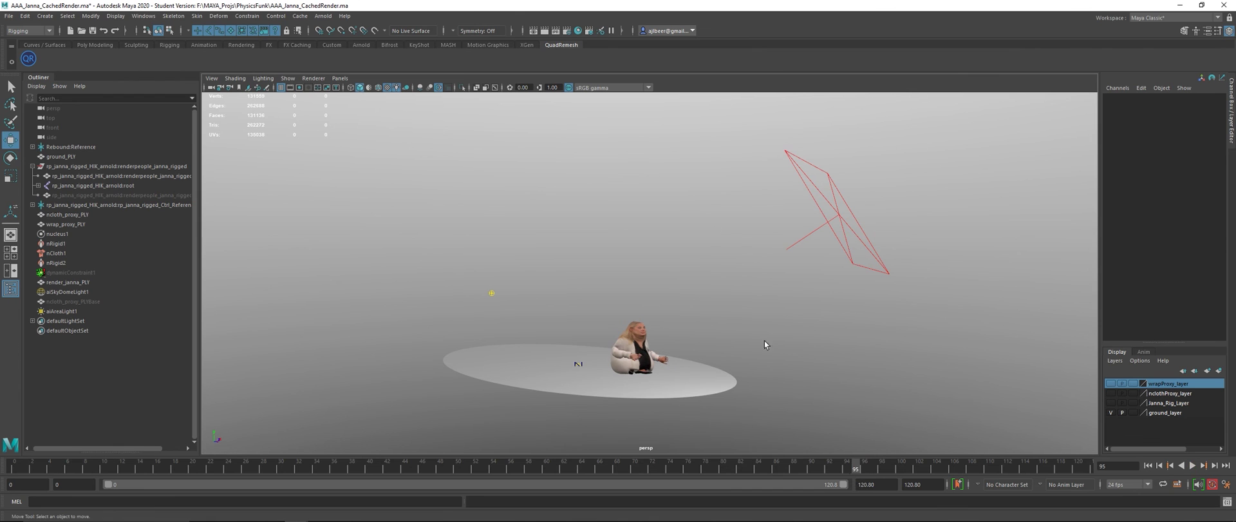
click(320, 512)
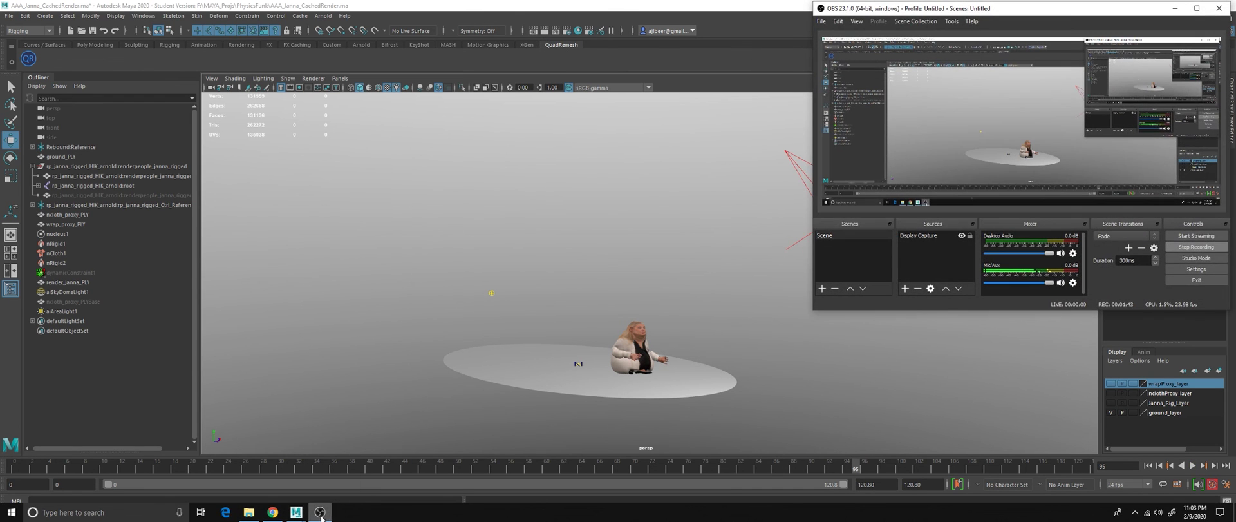